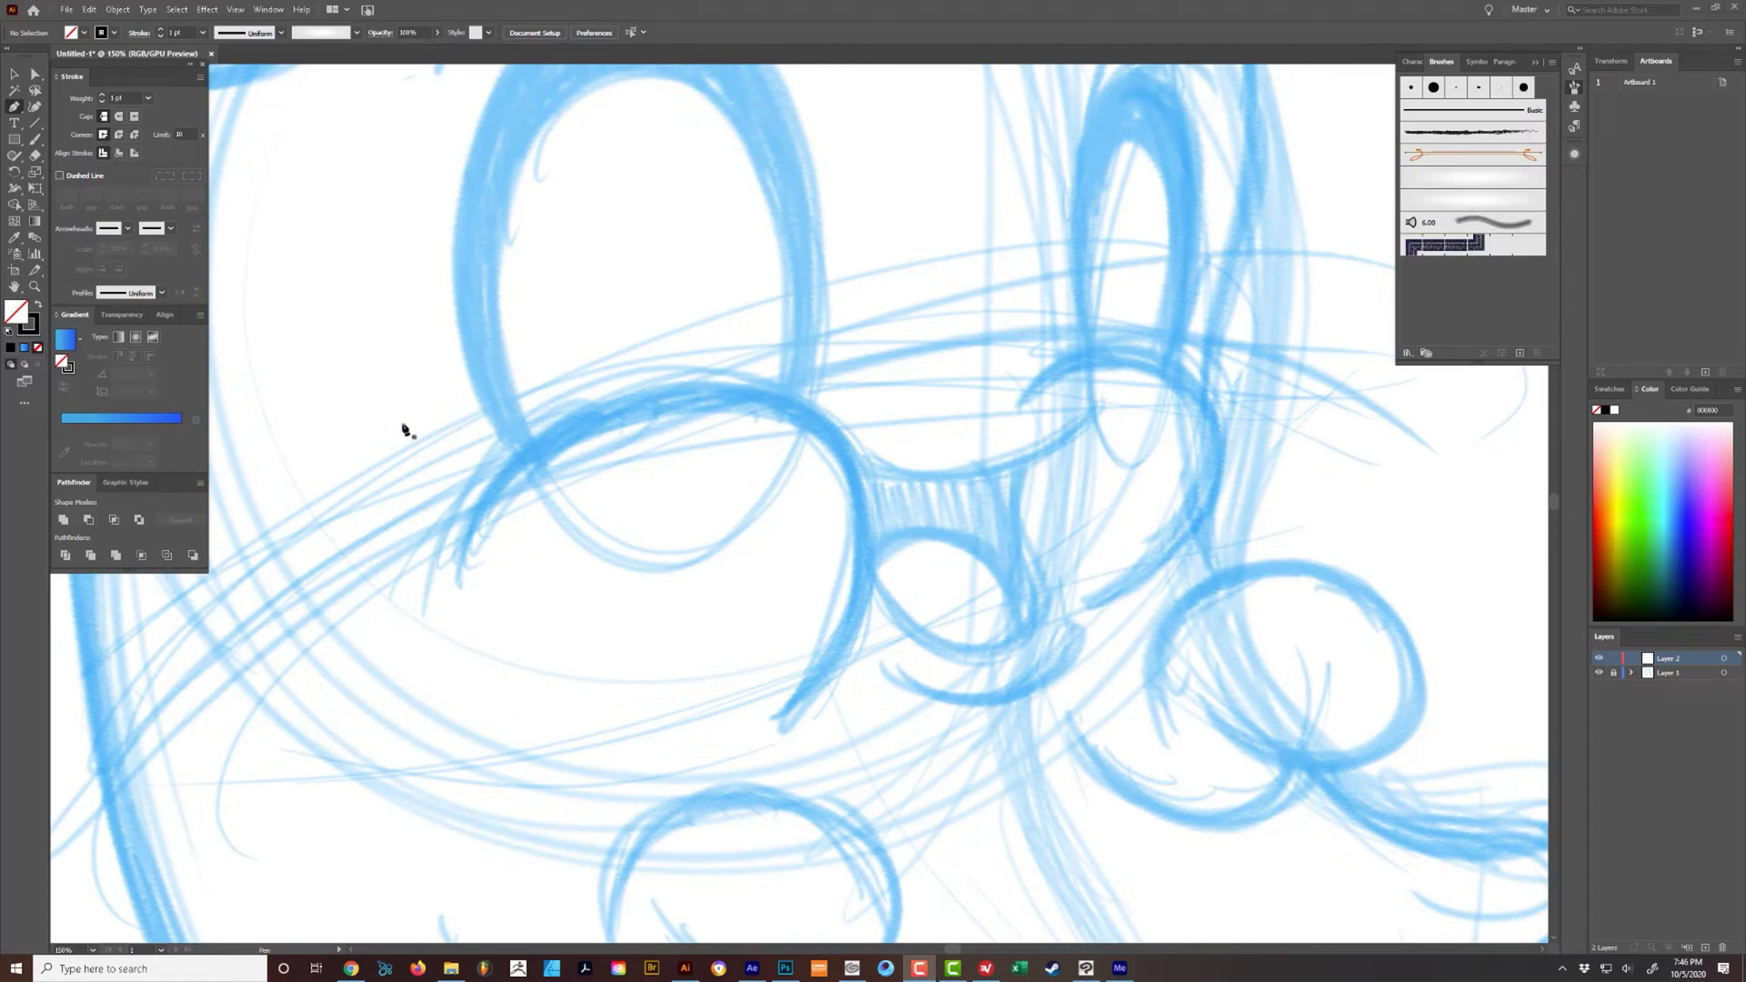
# - Trace the large cheek arc under the big eye as an open curved path with the Pen tool, following the sketch
pyautogui.click(451, 584)
pyautogui.moveTo(665, 382); pyautogui.dragTo(882, 348)
pyautogui.scroll(-2, 916, 782)
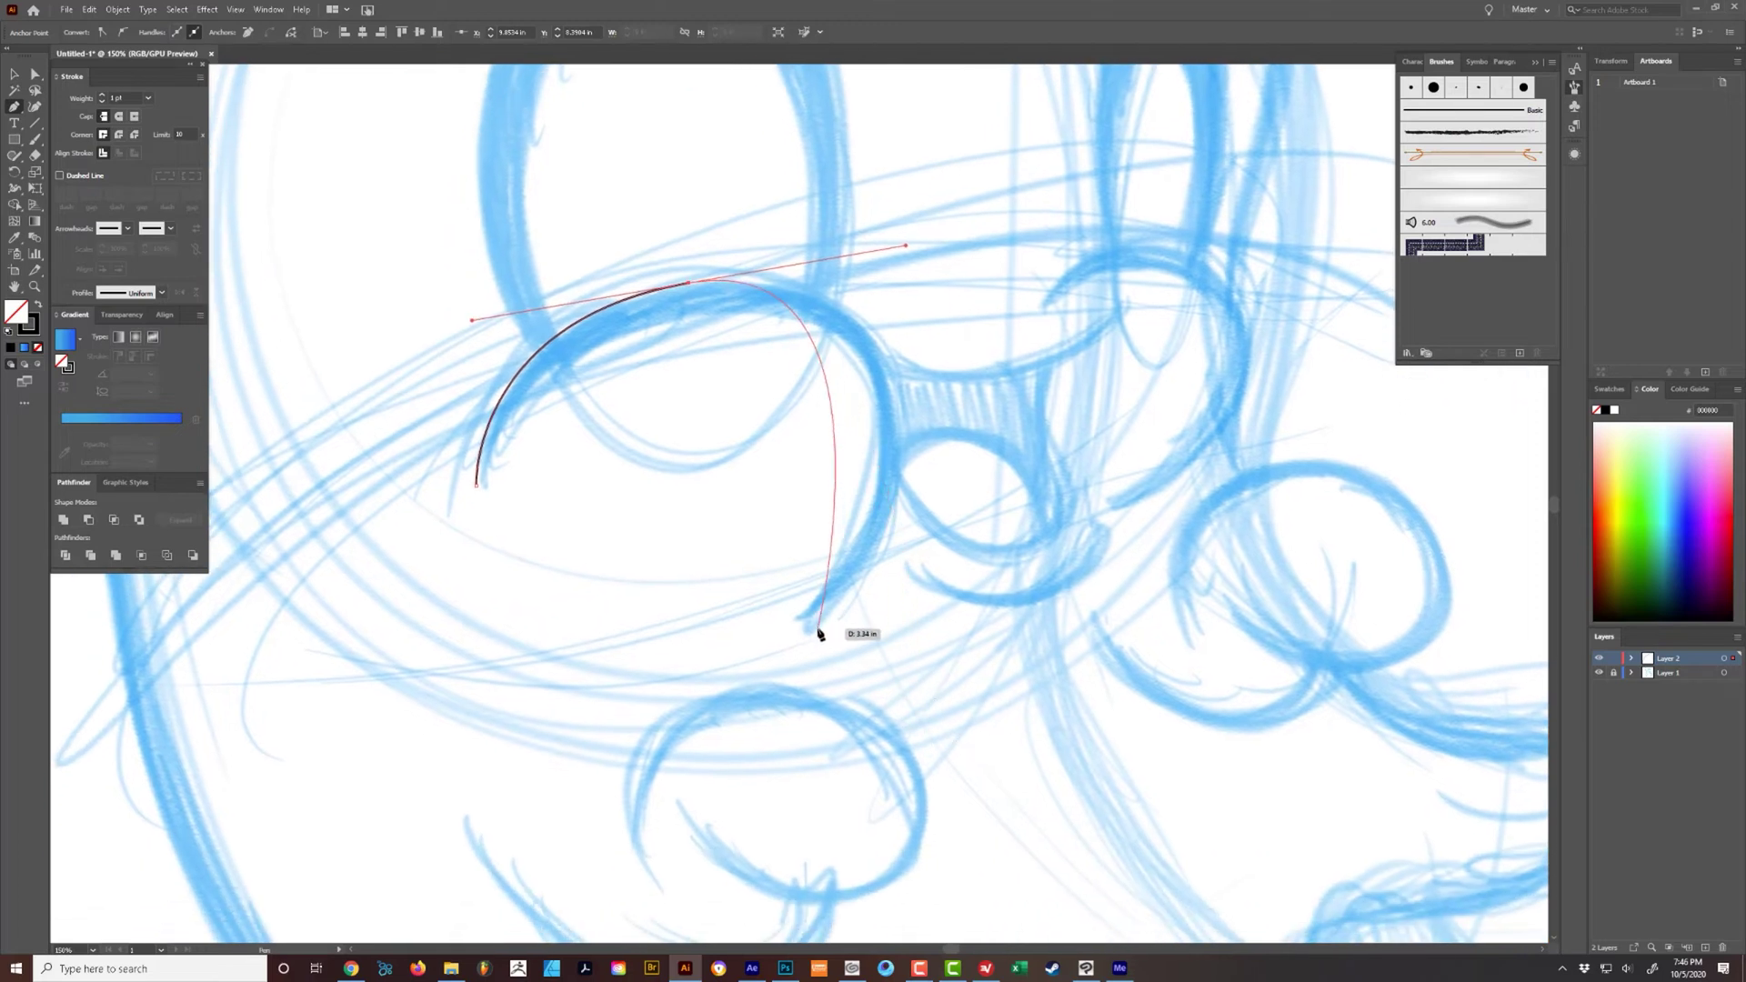
pyautogui.moveTo(804, 628); pyautogui.dragTo(641, 786)
pyautogui.keyDown('ctrl'); pyautogui.click(600, 727); pyautogui.keyUp('ctrl')
pyautogui.moveTo(637, 498); pyautogui.dragTo(602, 671)
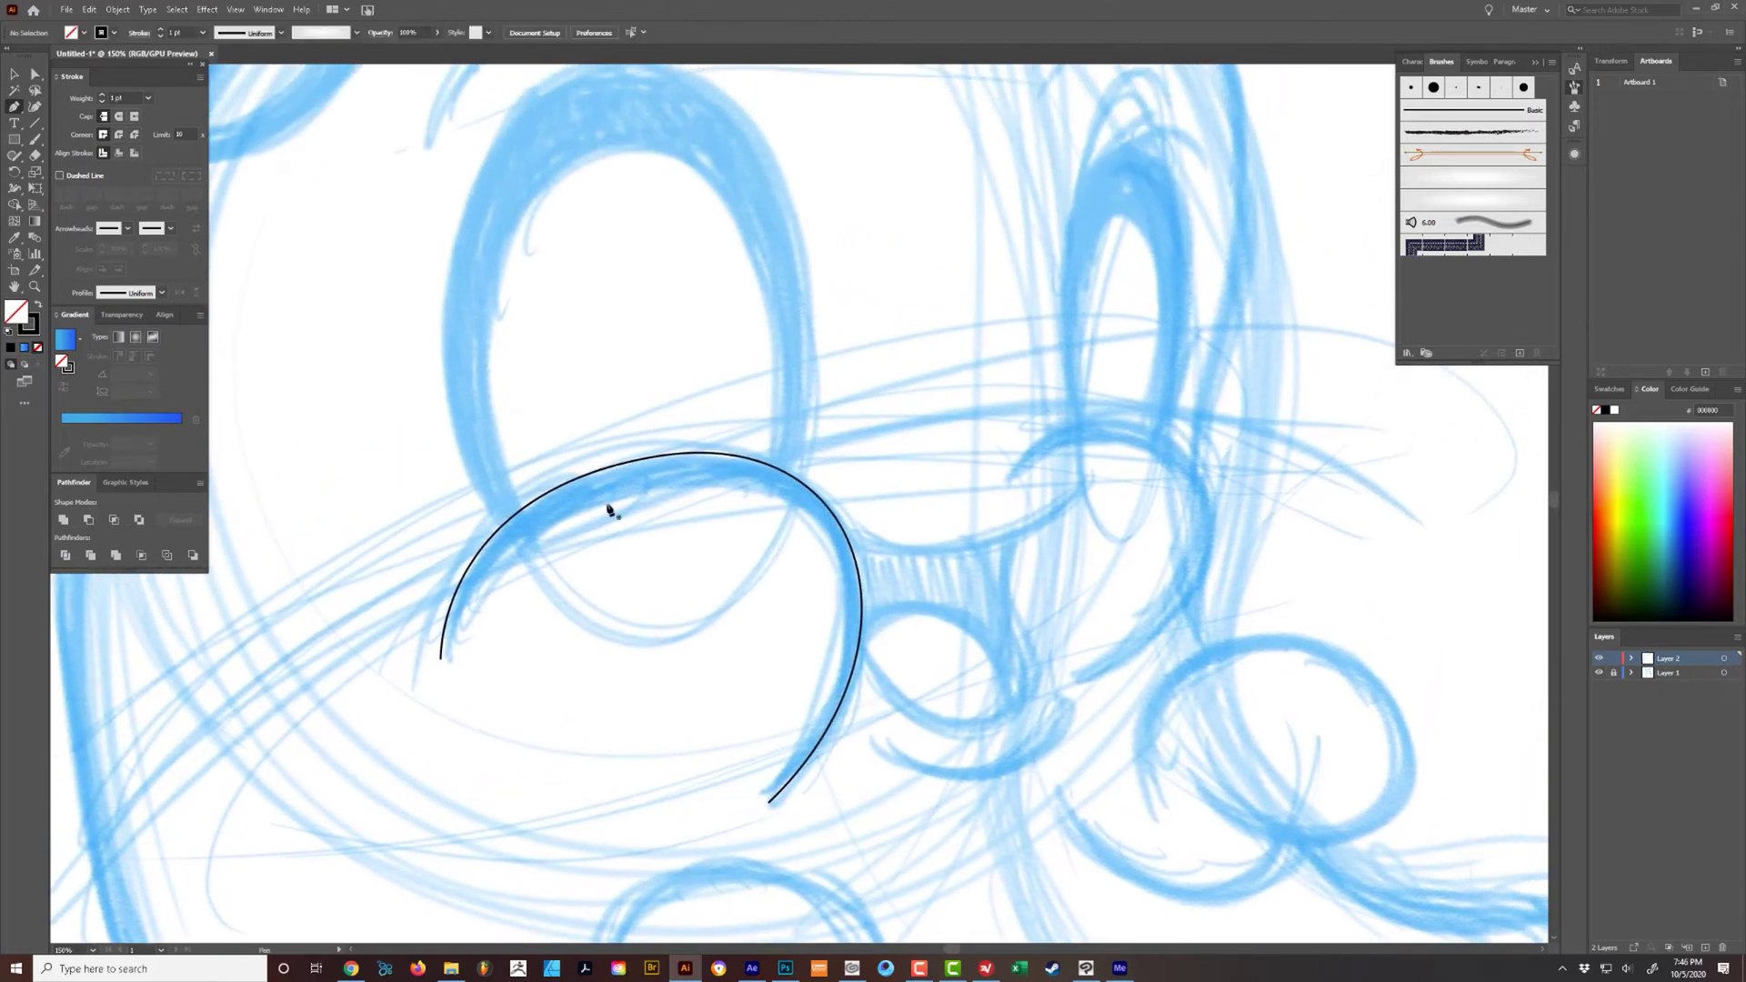
# - Set the stroke weight of the traced cheek arc to 10 pt
pyautogui.press('v')
pyautogui.hotkey('ctrl', 'a')
pyautogui.moveTo(136, 98); pyautogui.dragTo(87, 108)
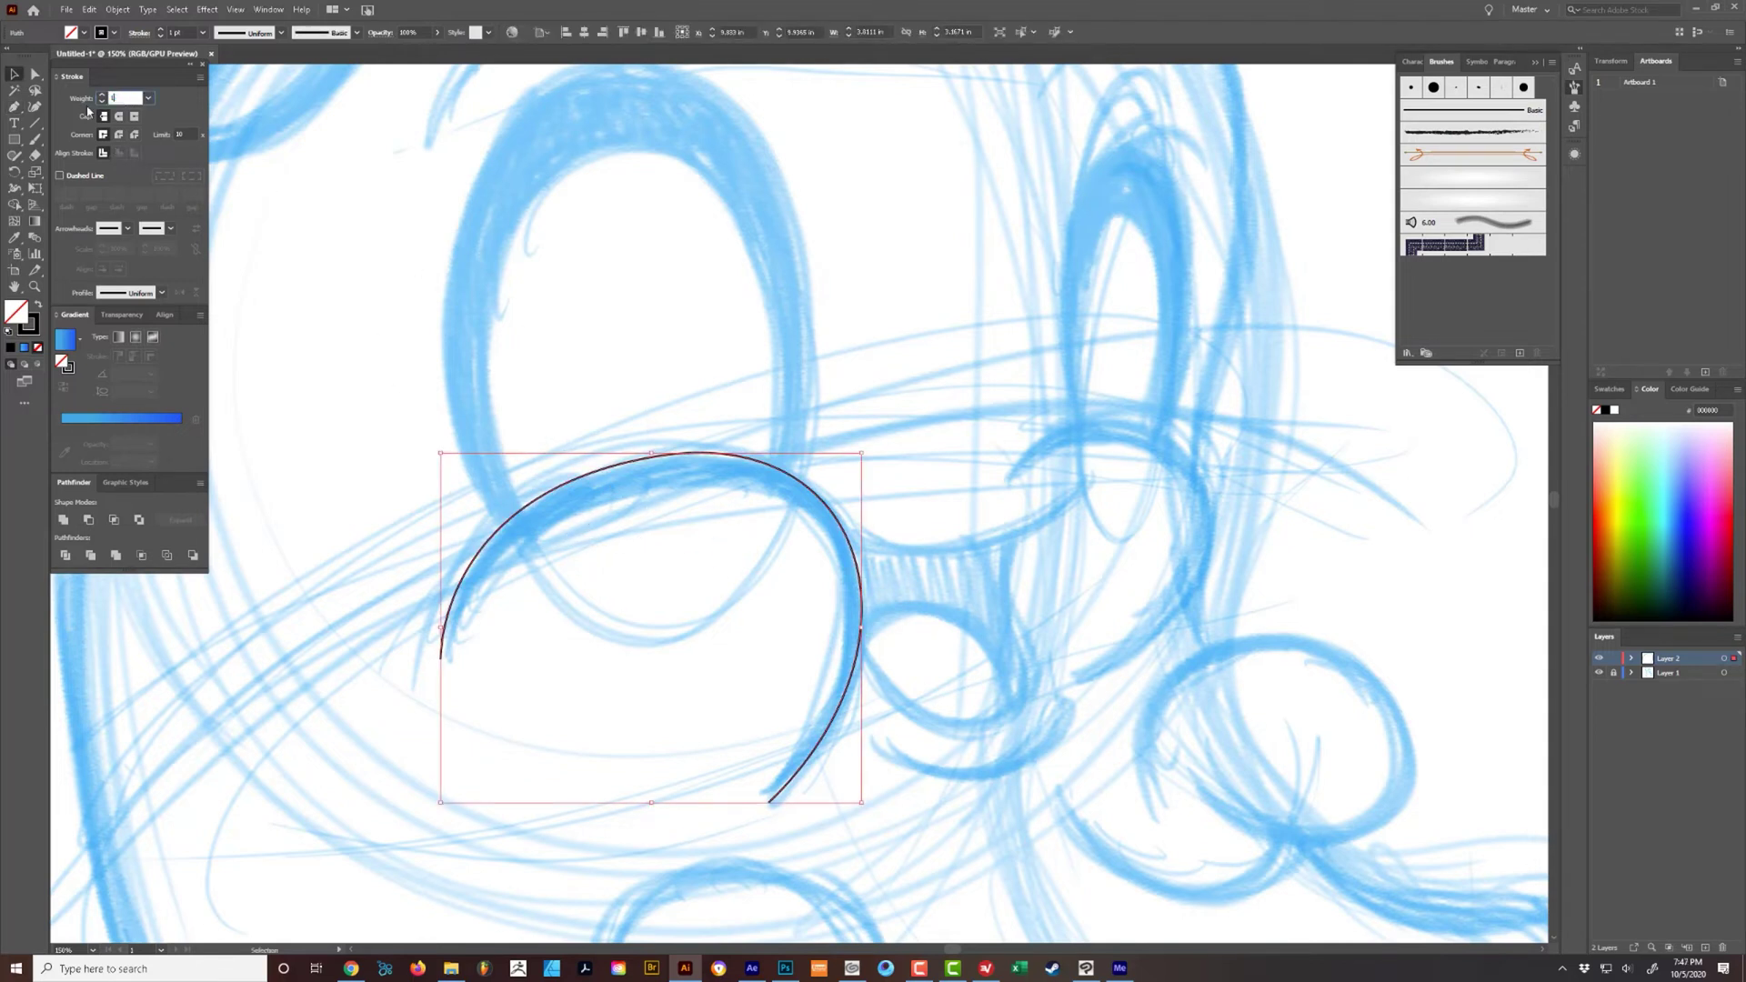
pyautogui.write('10')
pyautogui.press('Return')
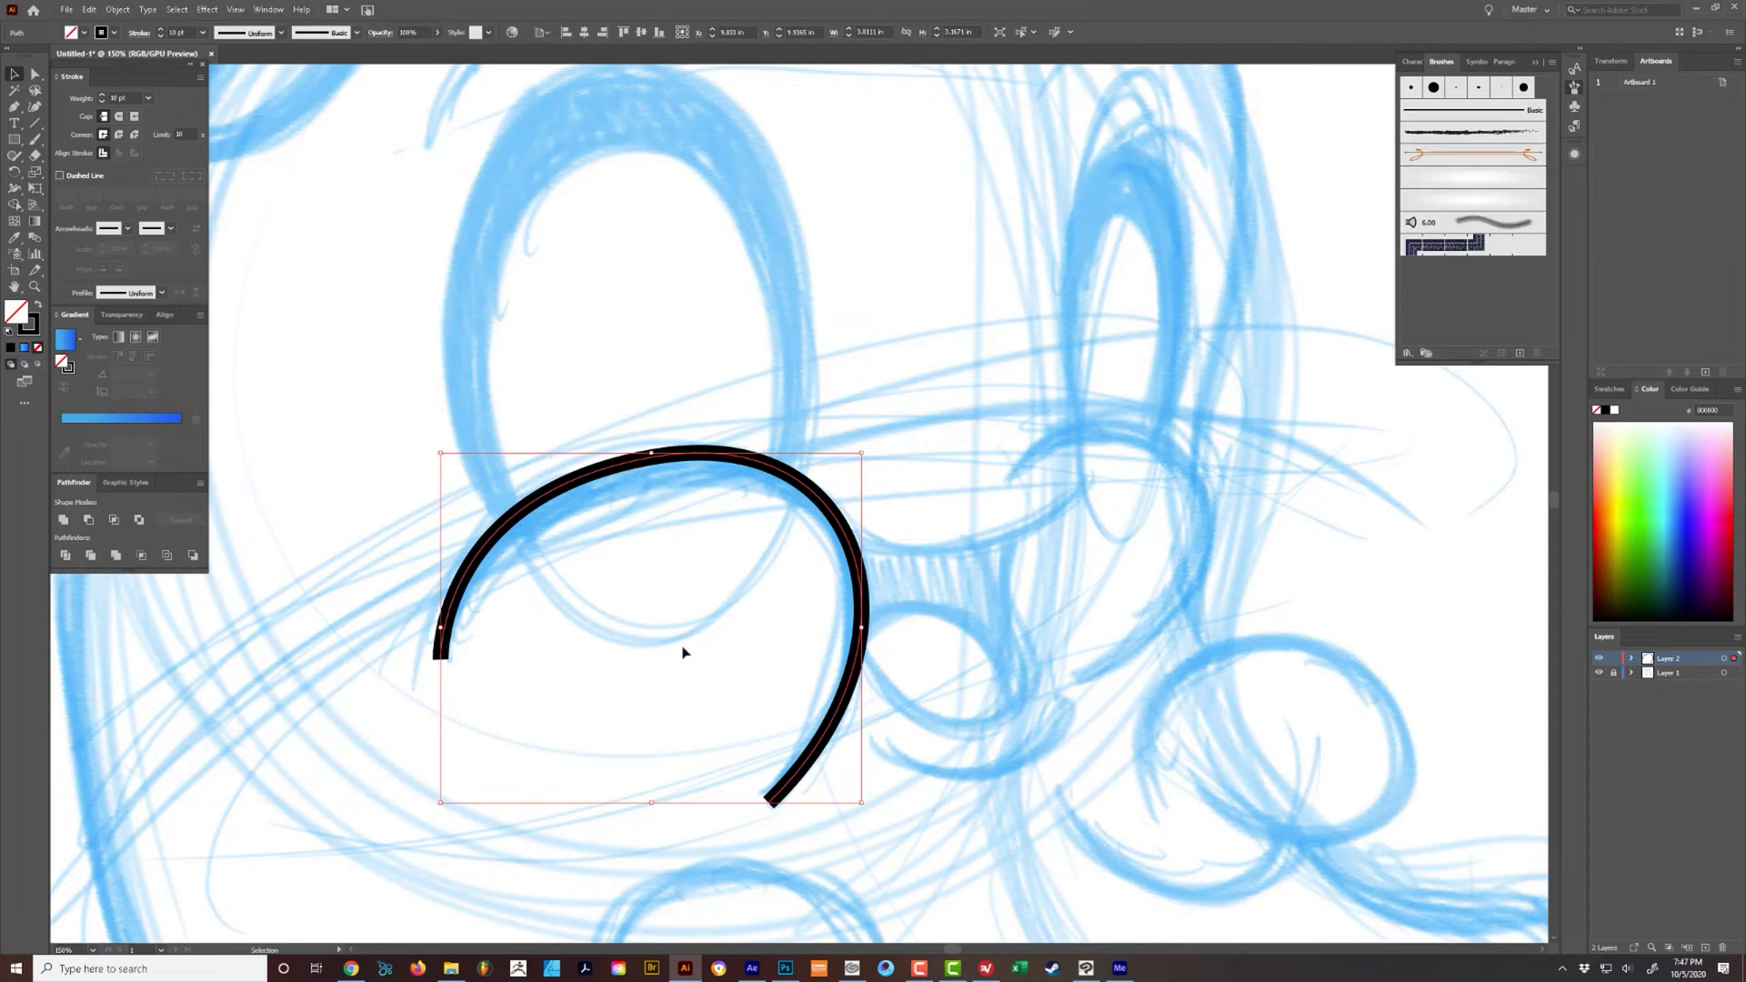
# - Examine the anchor points and direction handles of the cheek arc
pyautogui.press('a')
pyautogui.click(740, 713)
pyautogui.moveTo(789, 631); pyautogui.dragTo(710, 659)
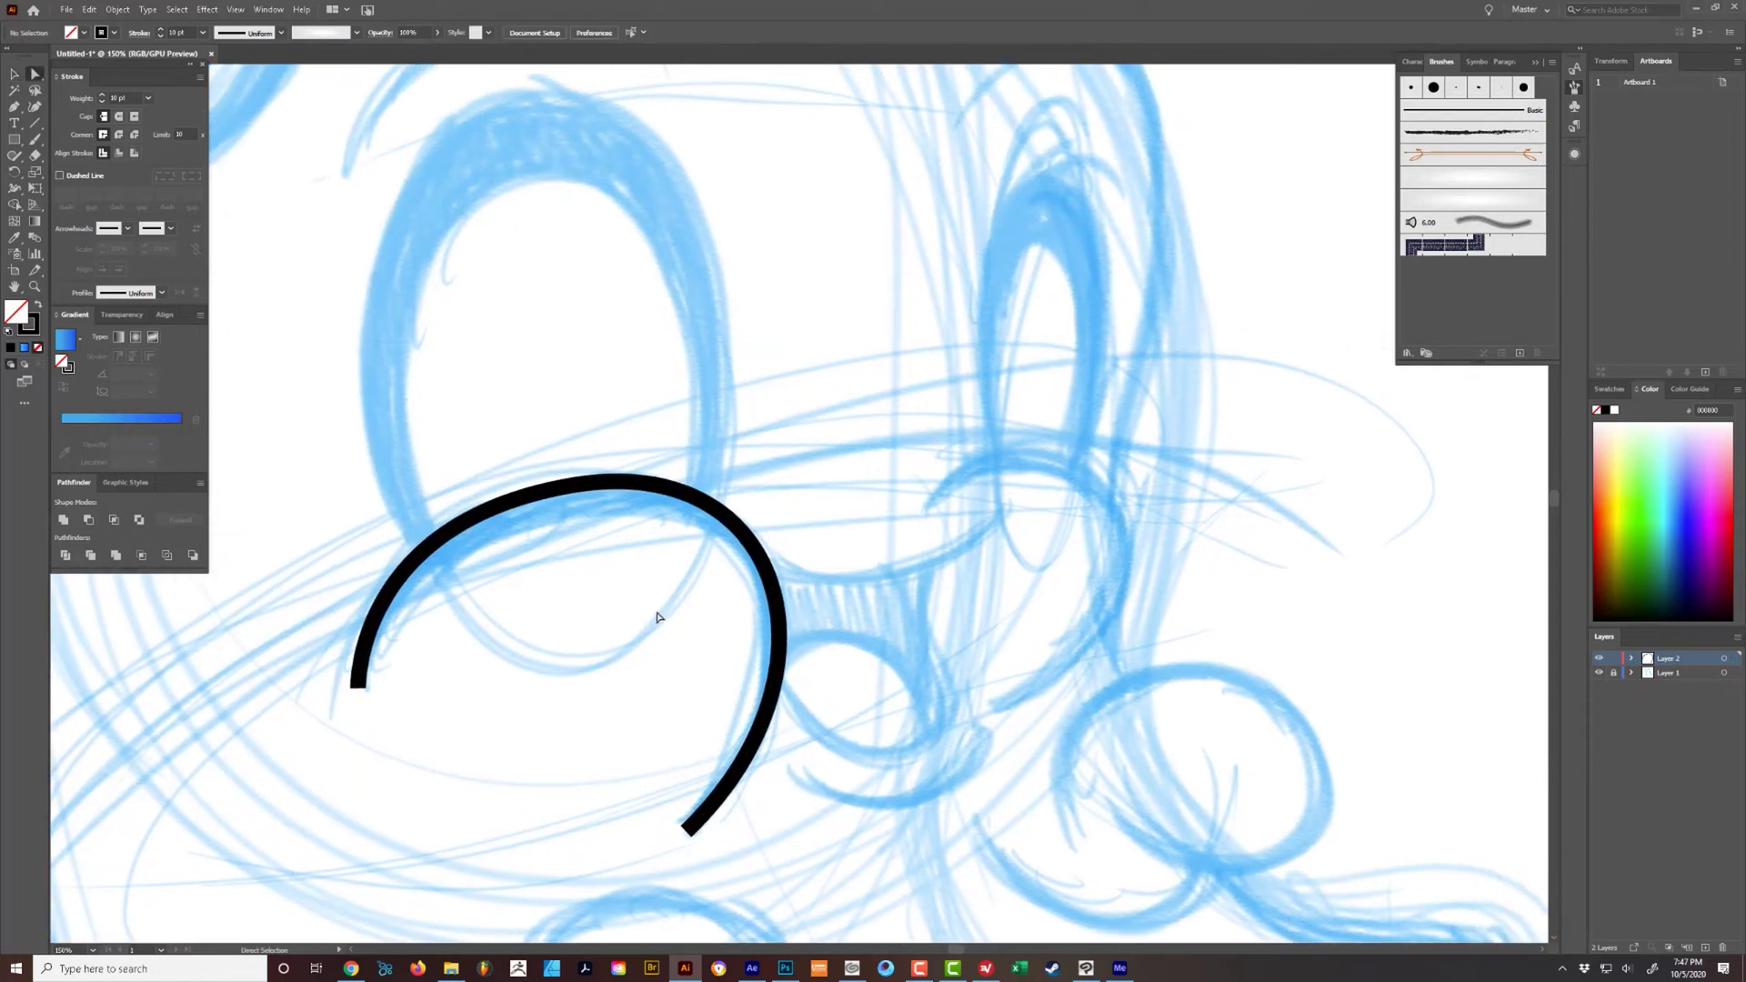
pyautogui.click(463, 542)
pyautogui.click(365, 539)
pyautogui.click(522, 498)
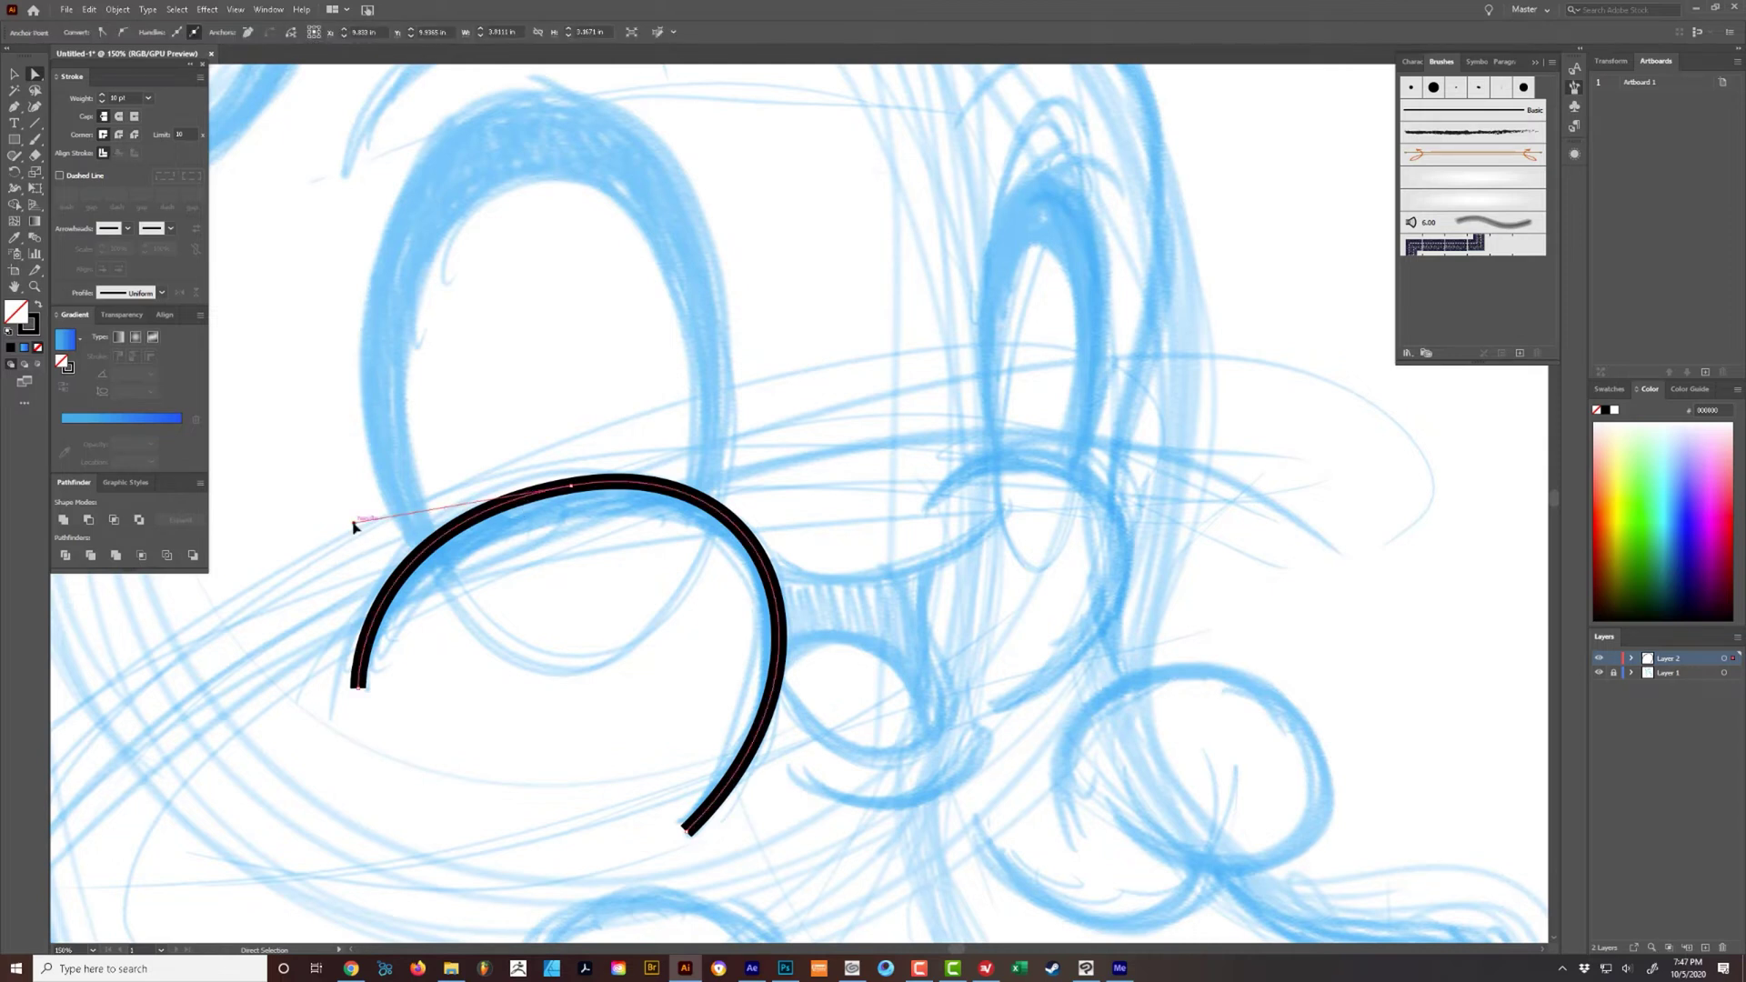
pyautogui.click(554, 604)
# - Draw the upper mouth line with the Pen tool, curving from below the narrow eye to just inside the large cheek arc
pyautogui.hscroll(3, 880, 582)
pyautogui.scroll(1, 880, 582)
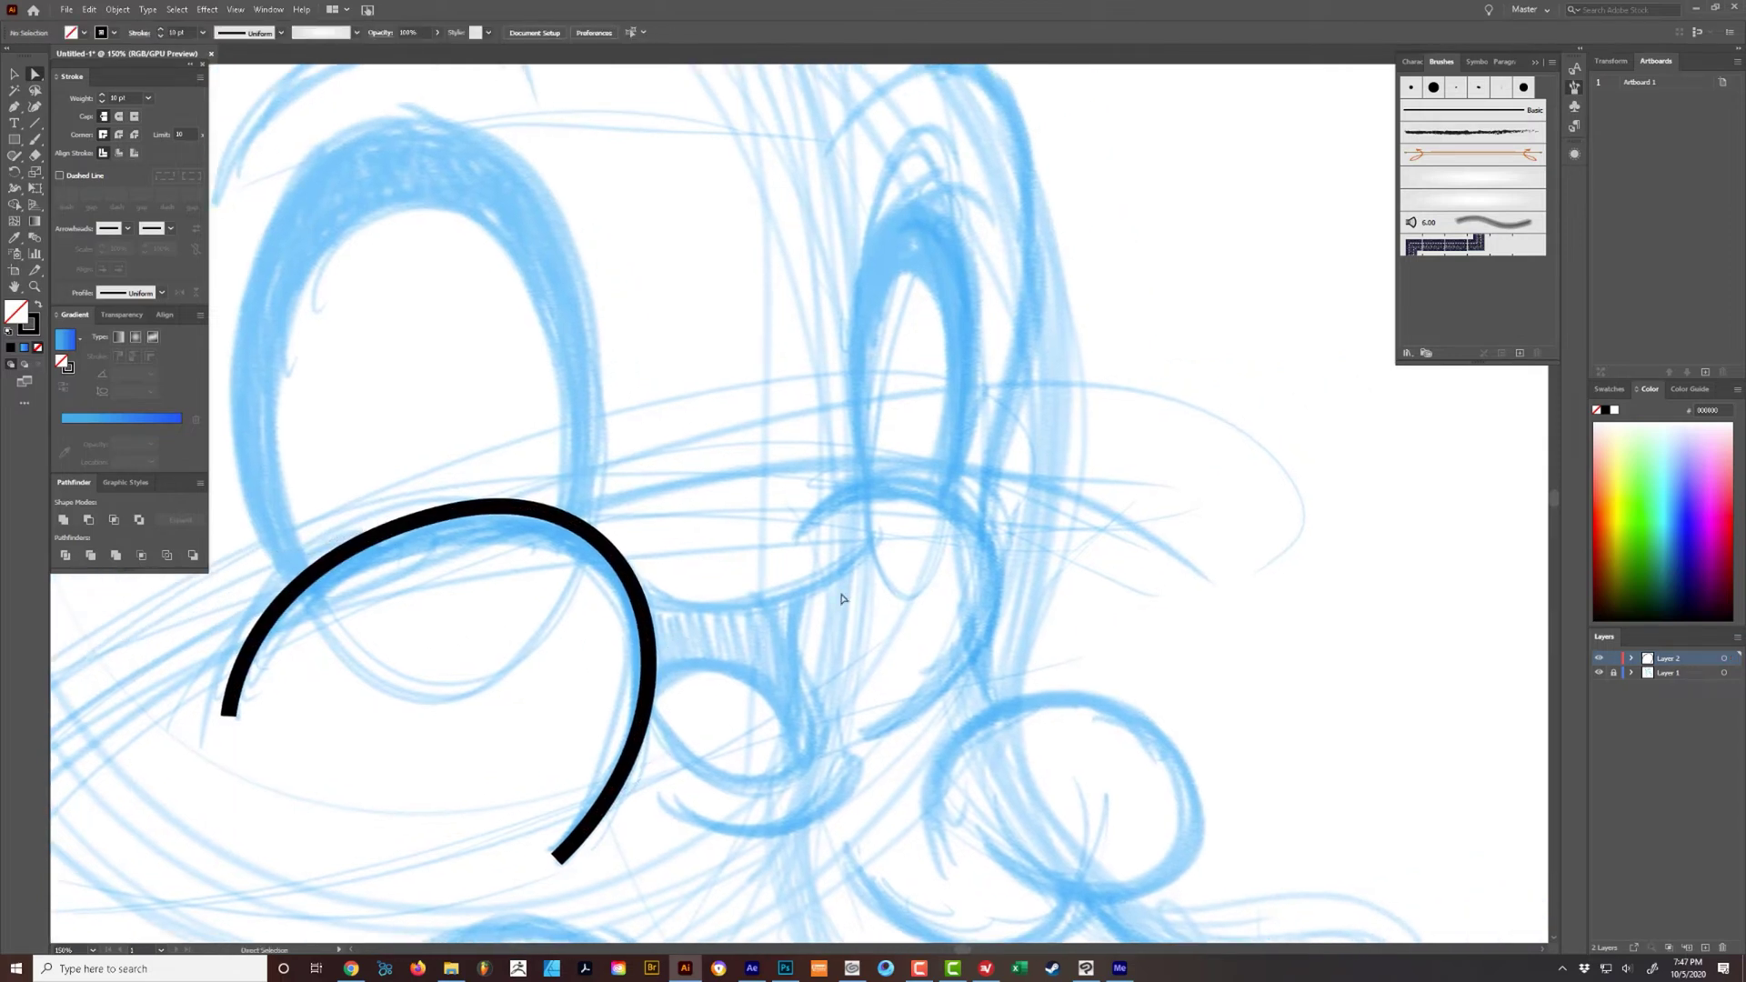
pyautogui.press('p')
pyautogui.click(883, 533)
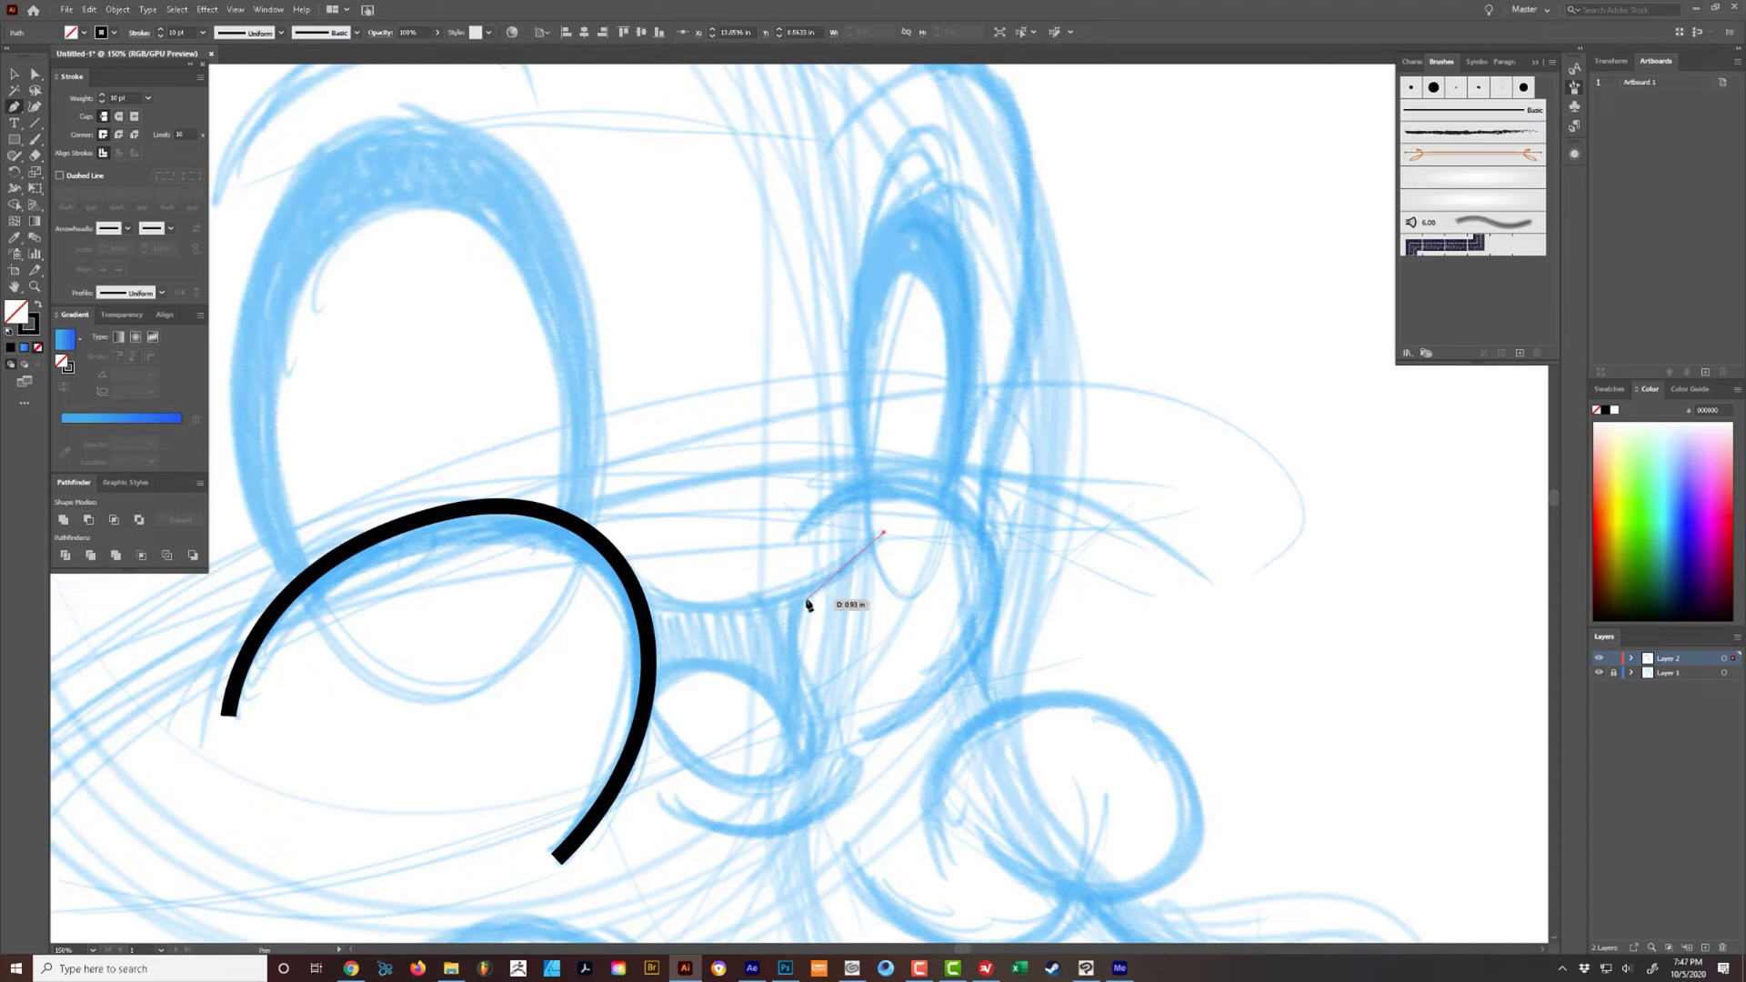
pyautogui.moveTo(592, 578); pyautogui.dragTo(394, 508)
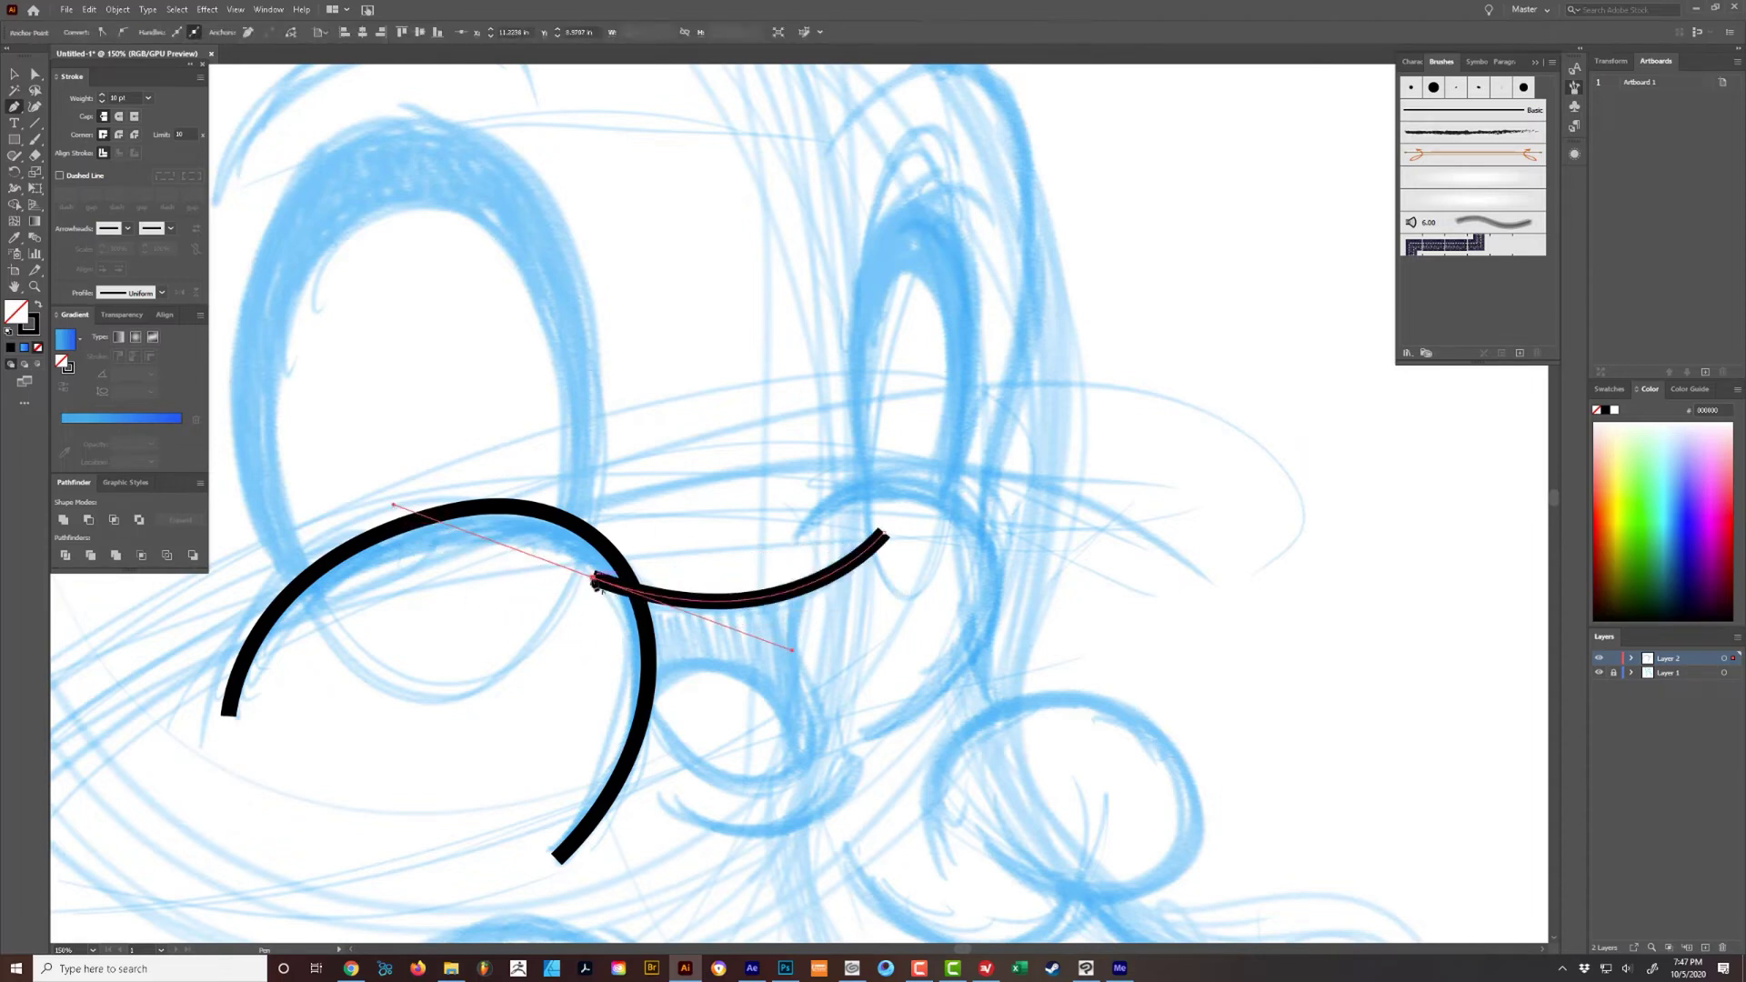
# - Extend the mouth path with a corner, a short straight segment inside the cheek and a curved lower lip following the sketch
pyautogui.click(592, 578)
pyautogui.moveTo(603, 730); pyautogui.dragTo(545, 653)
pyautogui.click(605, 656)
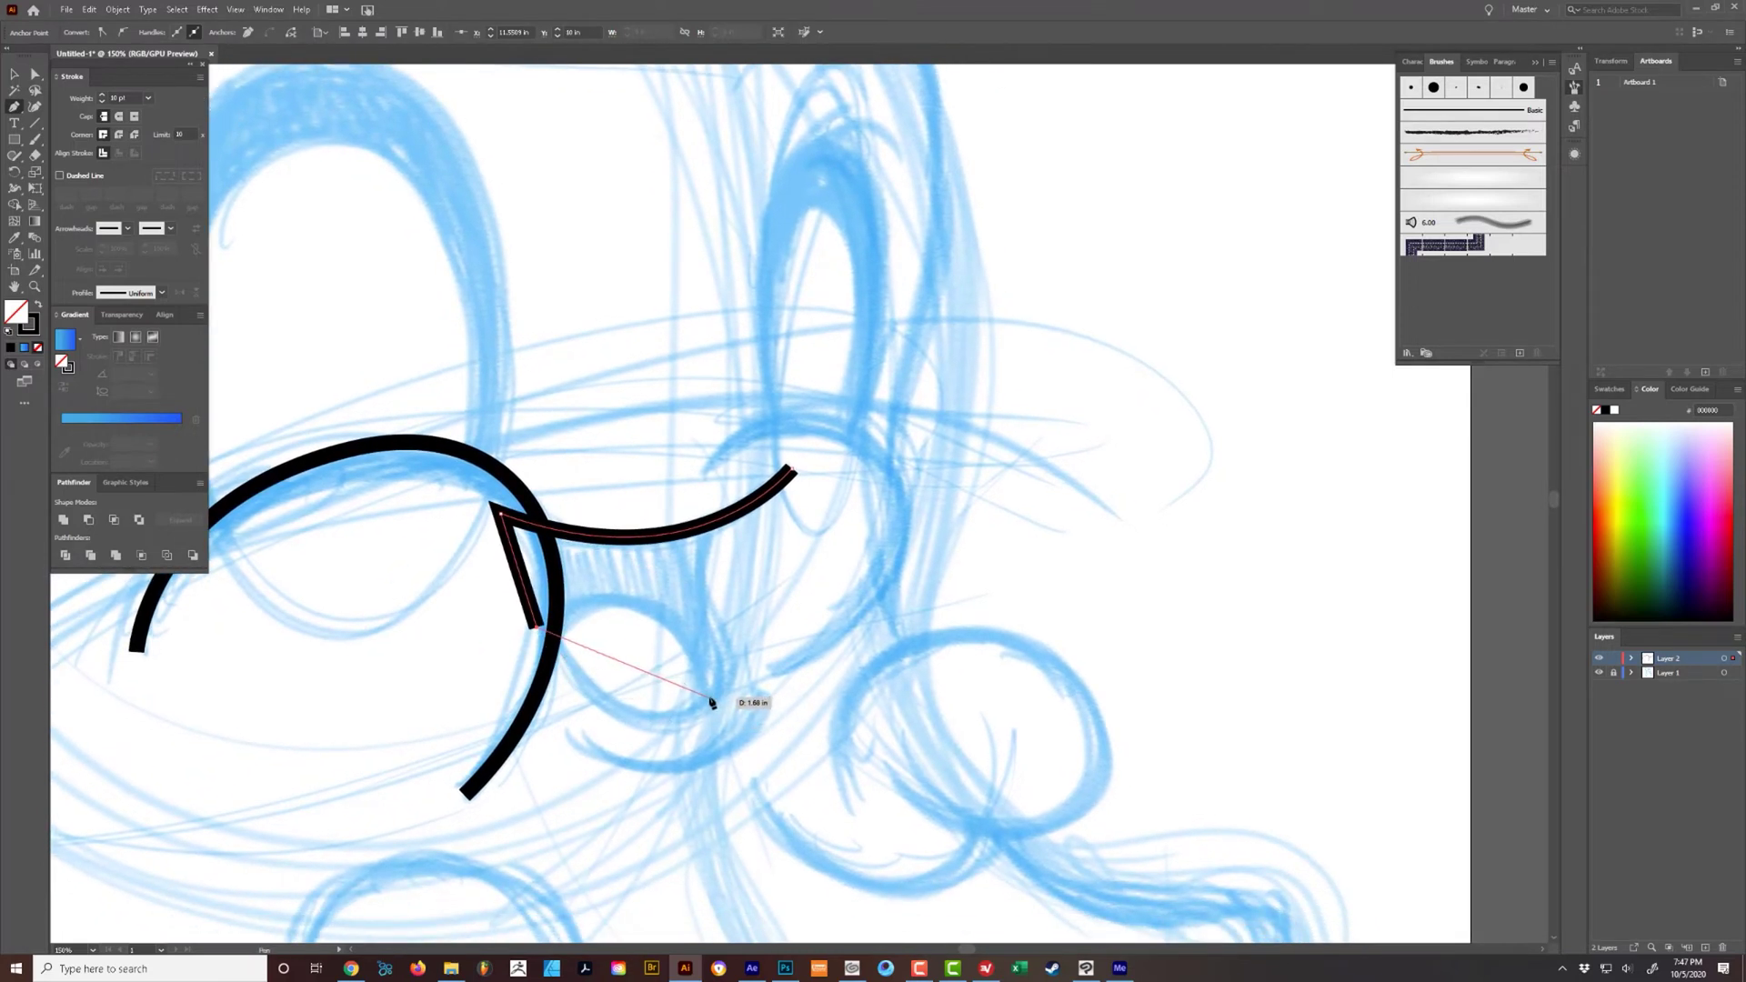
pyautogui.moveTo(734, 674)
pyautogui.mouseDown()
pyautogui.moveTo(771, 585)
pyautogui.moveTo(850, 530)
pyautogui.moveTo(819, 550)
pyautogui.moveTo(873, 553)
pyautogui.mouseUp()
pyautogui.keyDown('ctrl'); pyautogui.click(890, 689); pyautogui.keyUp('ctrl')
pyautogui.scroll(2, 864, 682)
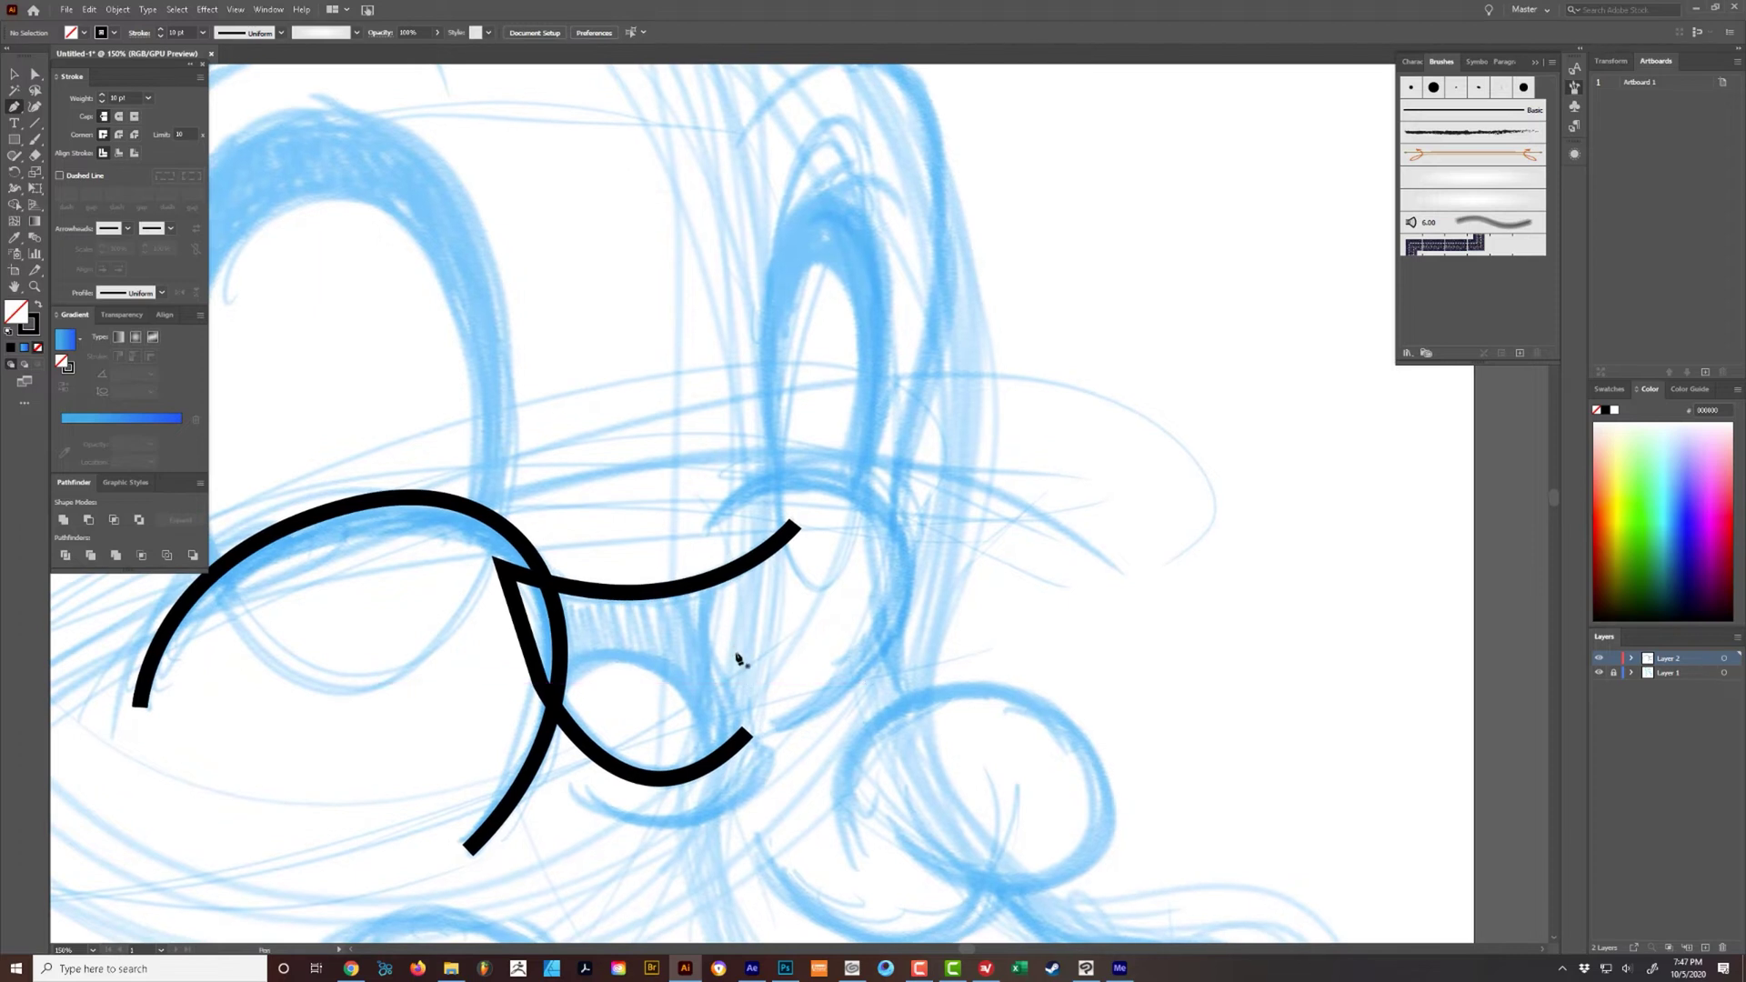
# - Create a new layer above Layer 2, duplicate the mouth path onto it and hide that new layer
pyautogui.press('v')
pyautogui.moveTo(695, 864); pyautogui.dragTo(686, 682)
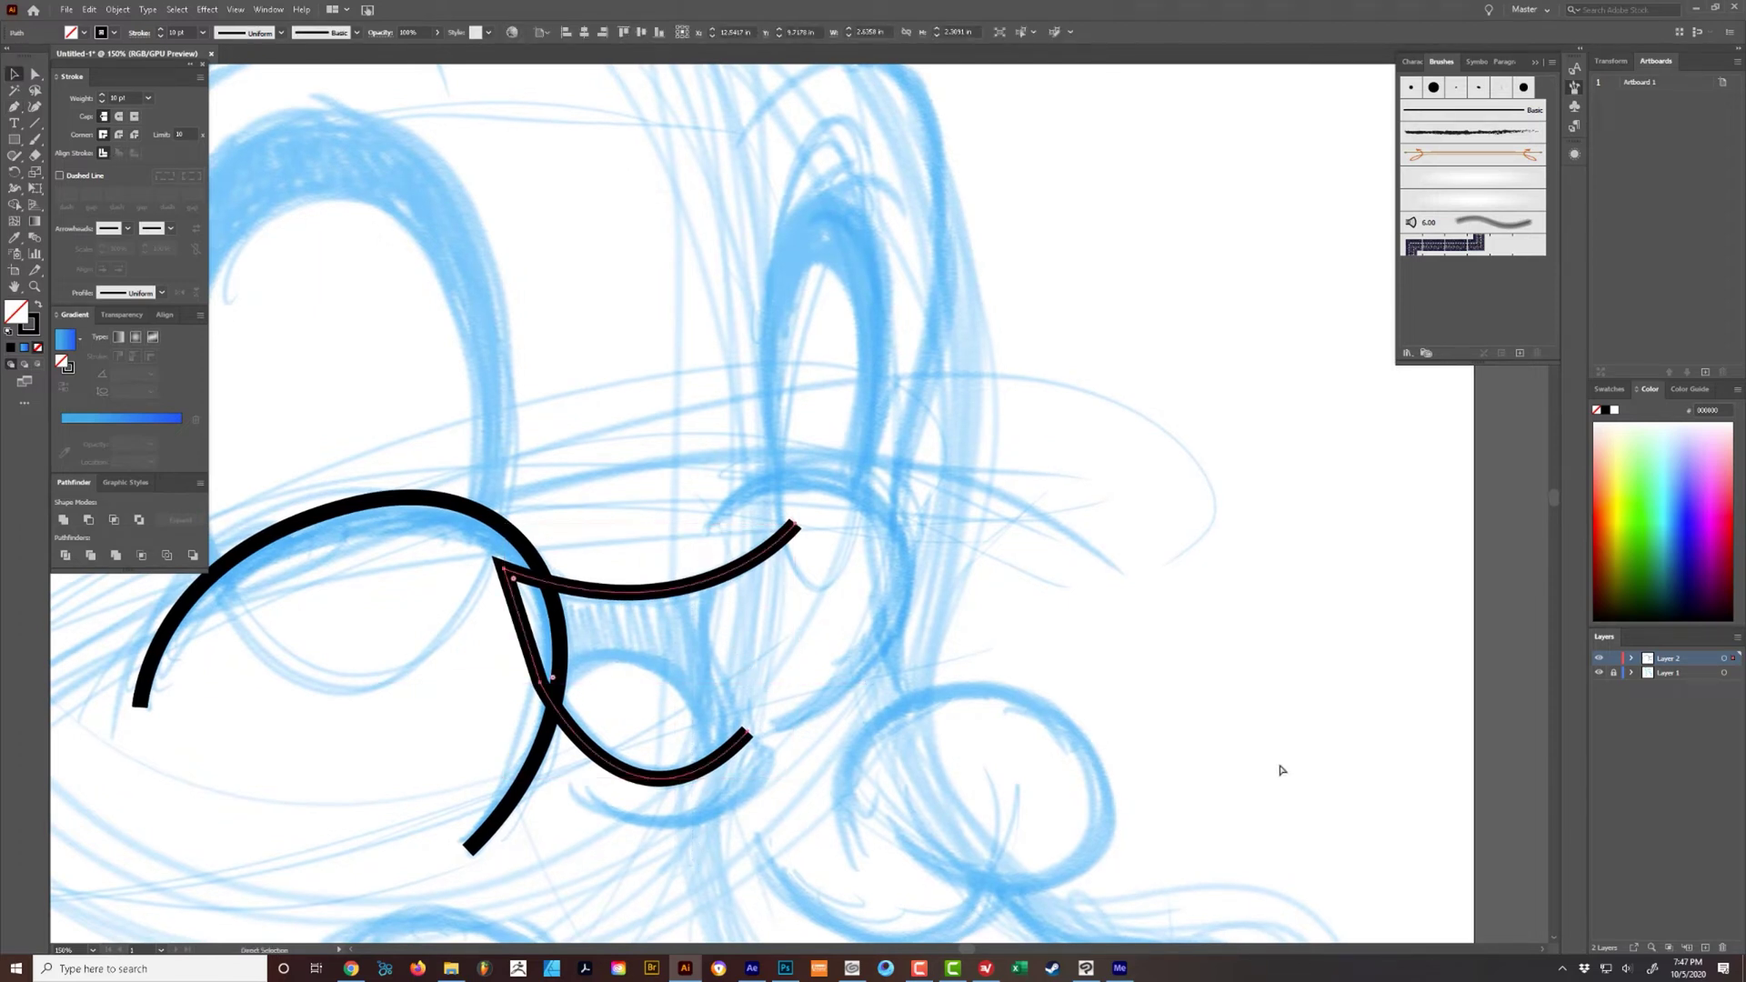
pyautogui.click(1704, 948)
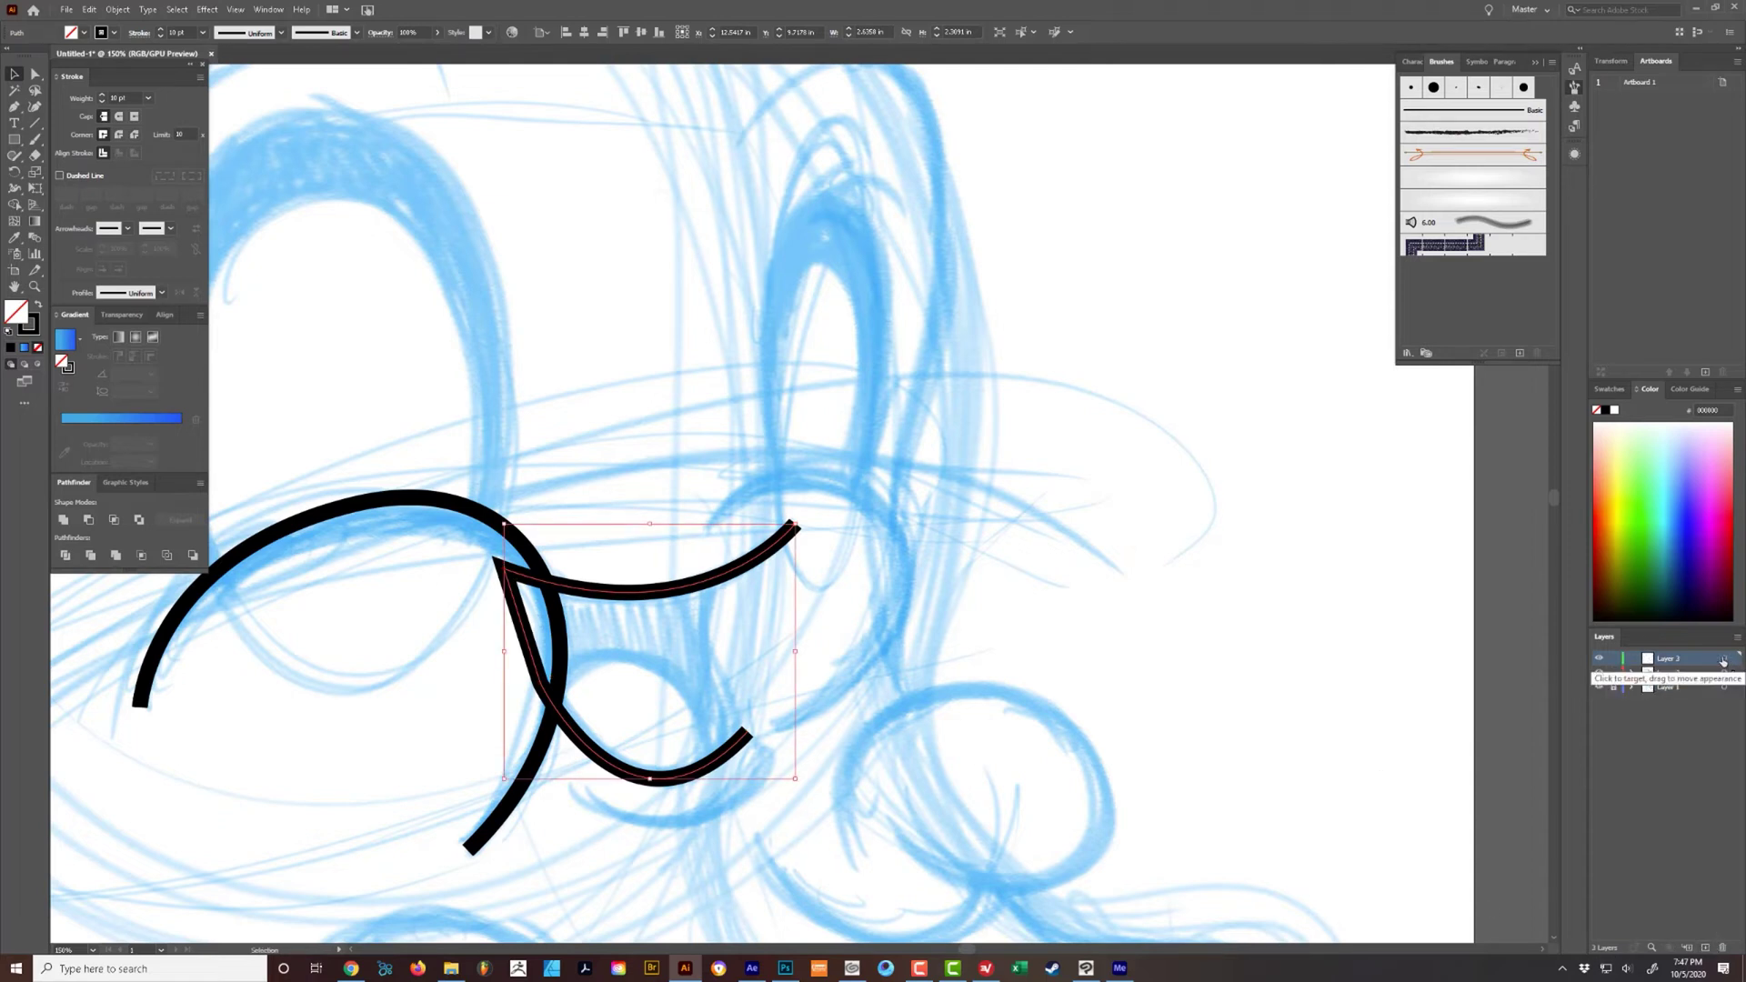
pyautogui.click(1722, 662)
pyautogui.click(1721, 660)
pyautogui.click(1598, 659)
# - Toggle the visibility of Layer 2 and Layer 3 to compare the original line art with the duplicate
pyautogui.moveTo(867, 725); pyautogui.dragTo(1018, 702)
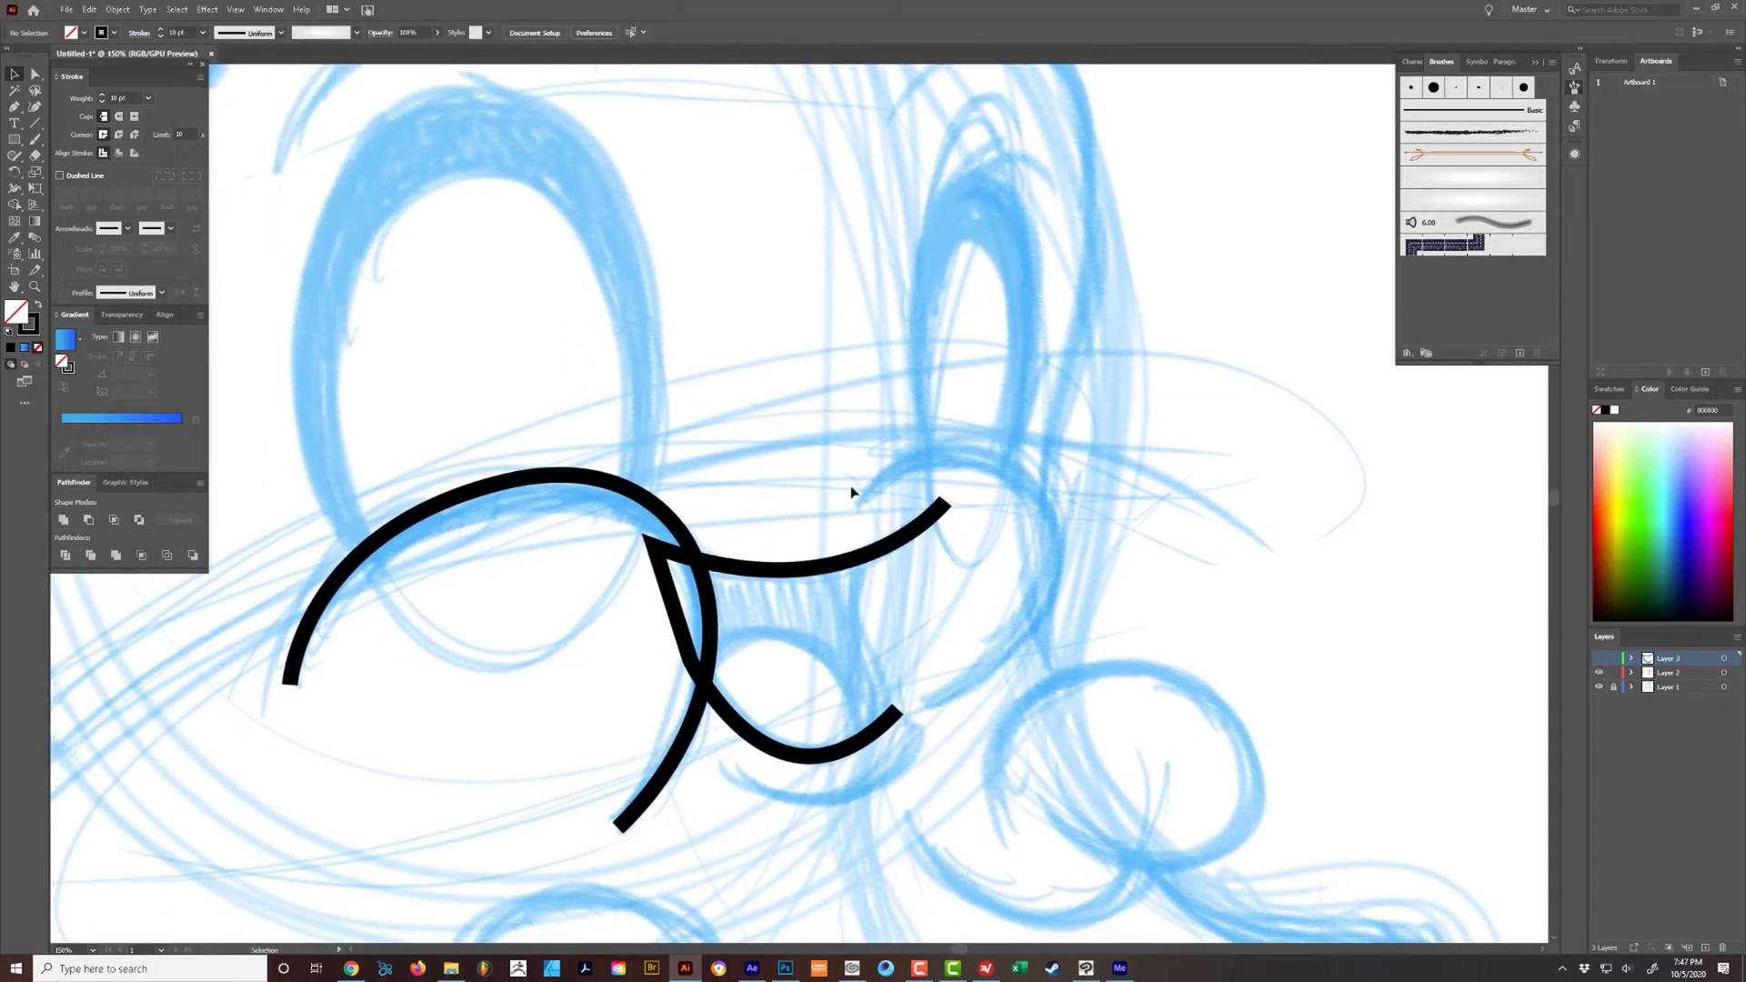
pyautogui.click(1600, 674)
pyautogui.click(1600, 674)
pyautogui.click(1600, 673)
pyautogui.click(1600, 659)
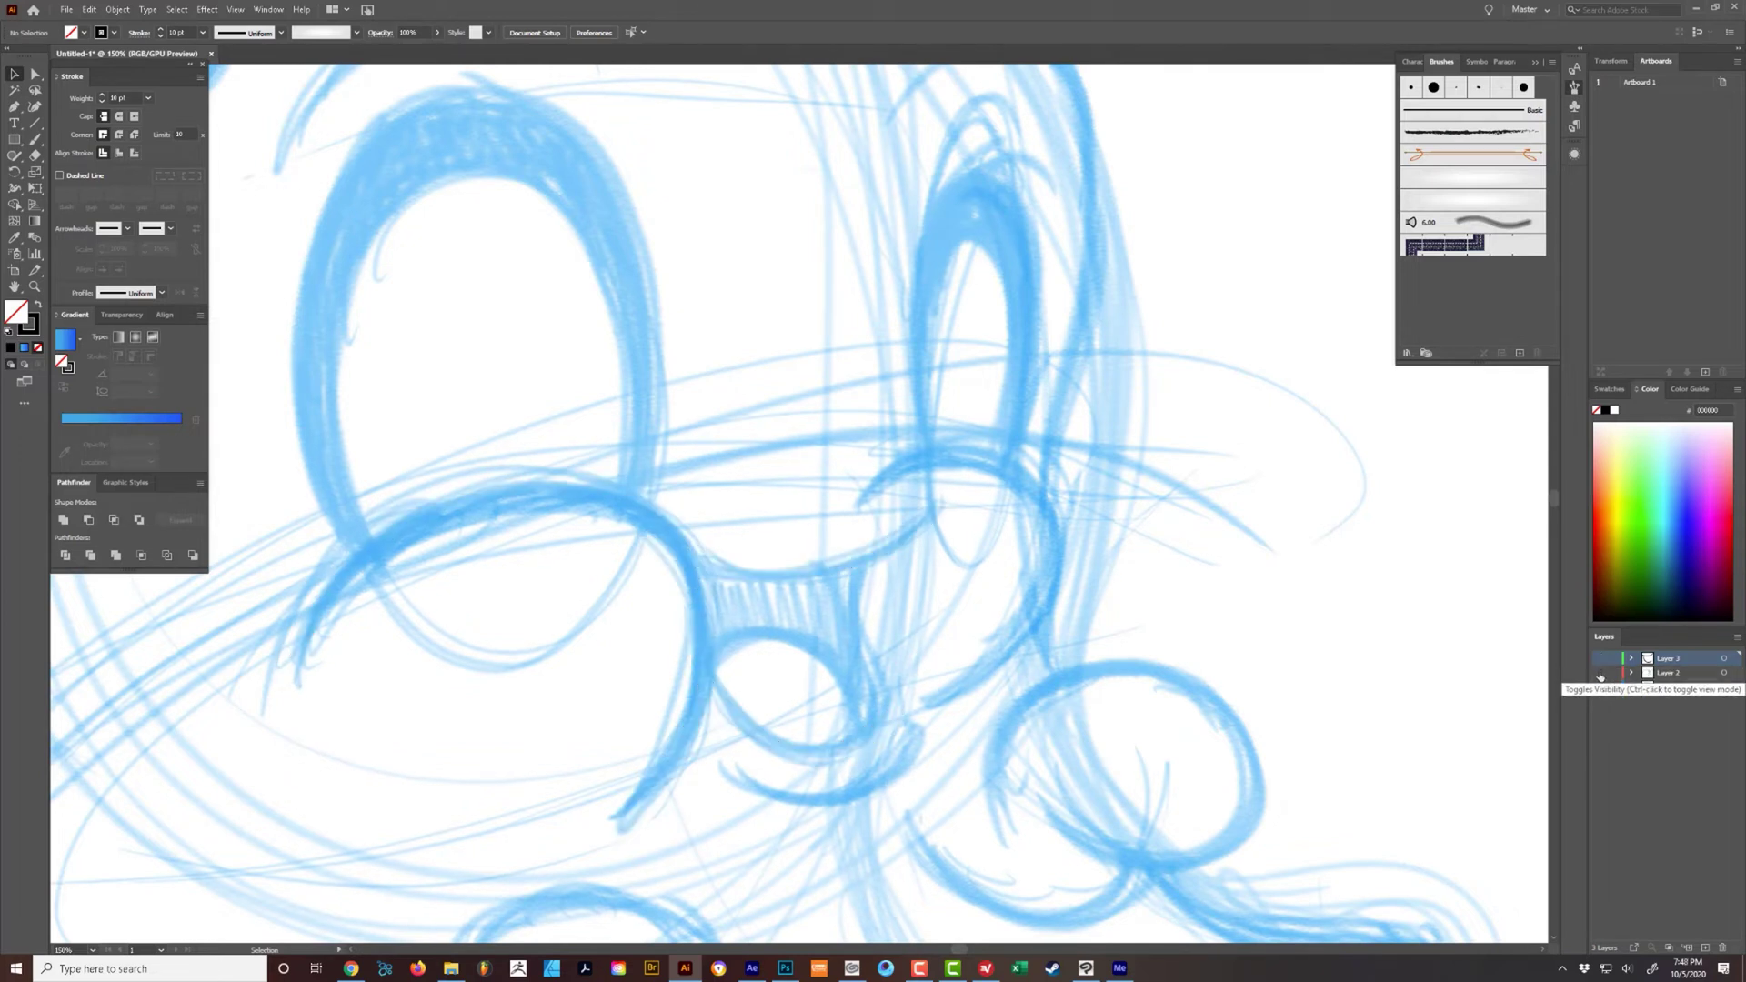
pyautogui.click(1600, 673)
# - Cut the Layer 2 mouth path near both open ends with the Scissors tool and delete the two loose end pieces
pyautogui.moveTo(862, 490); pyautogui.dragTo(897, 663)
pyautogui.press('c')
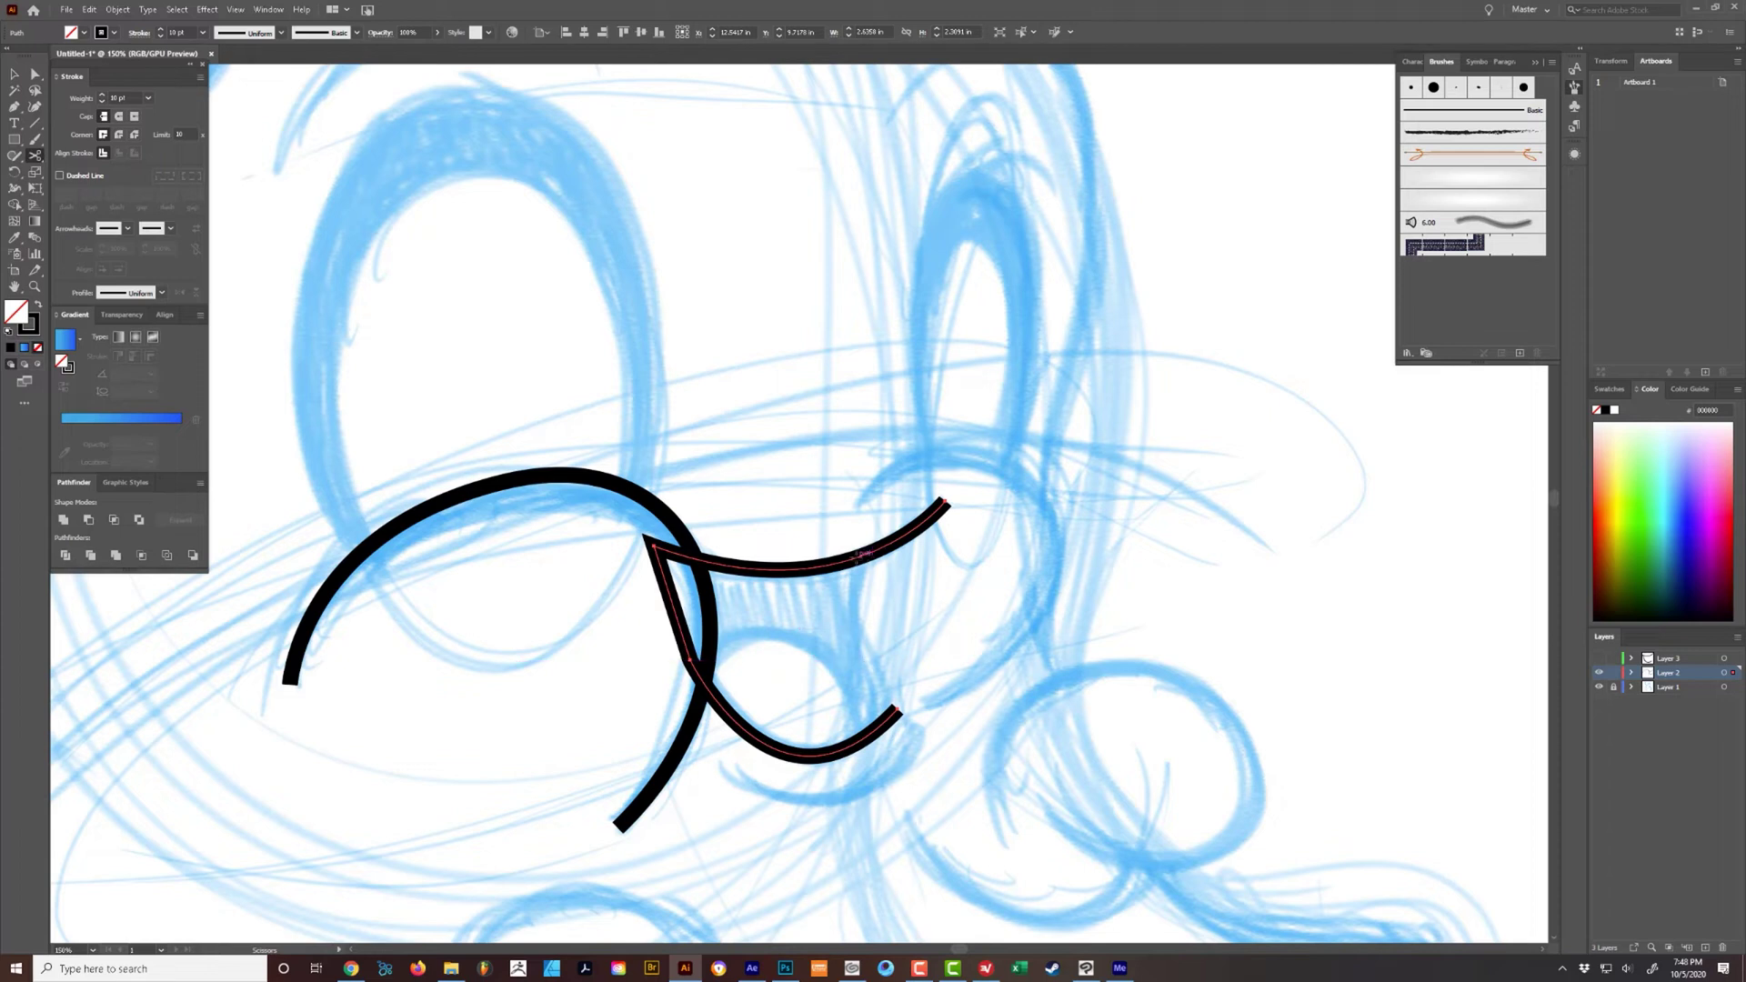
pyautogui.click(864, 553)
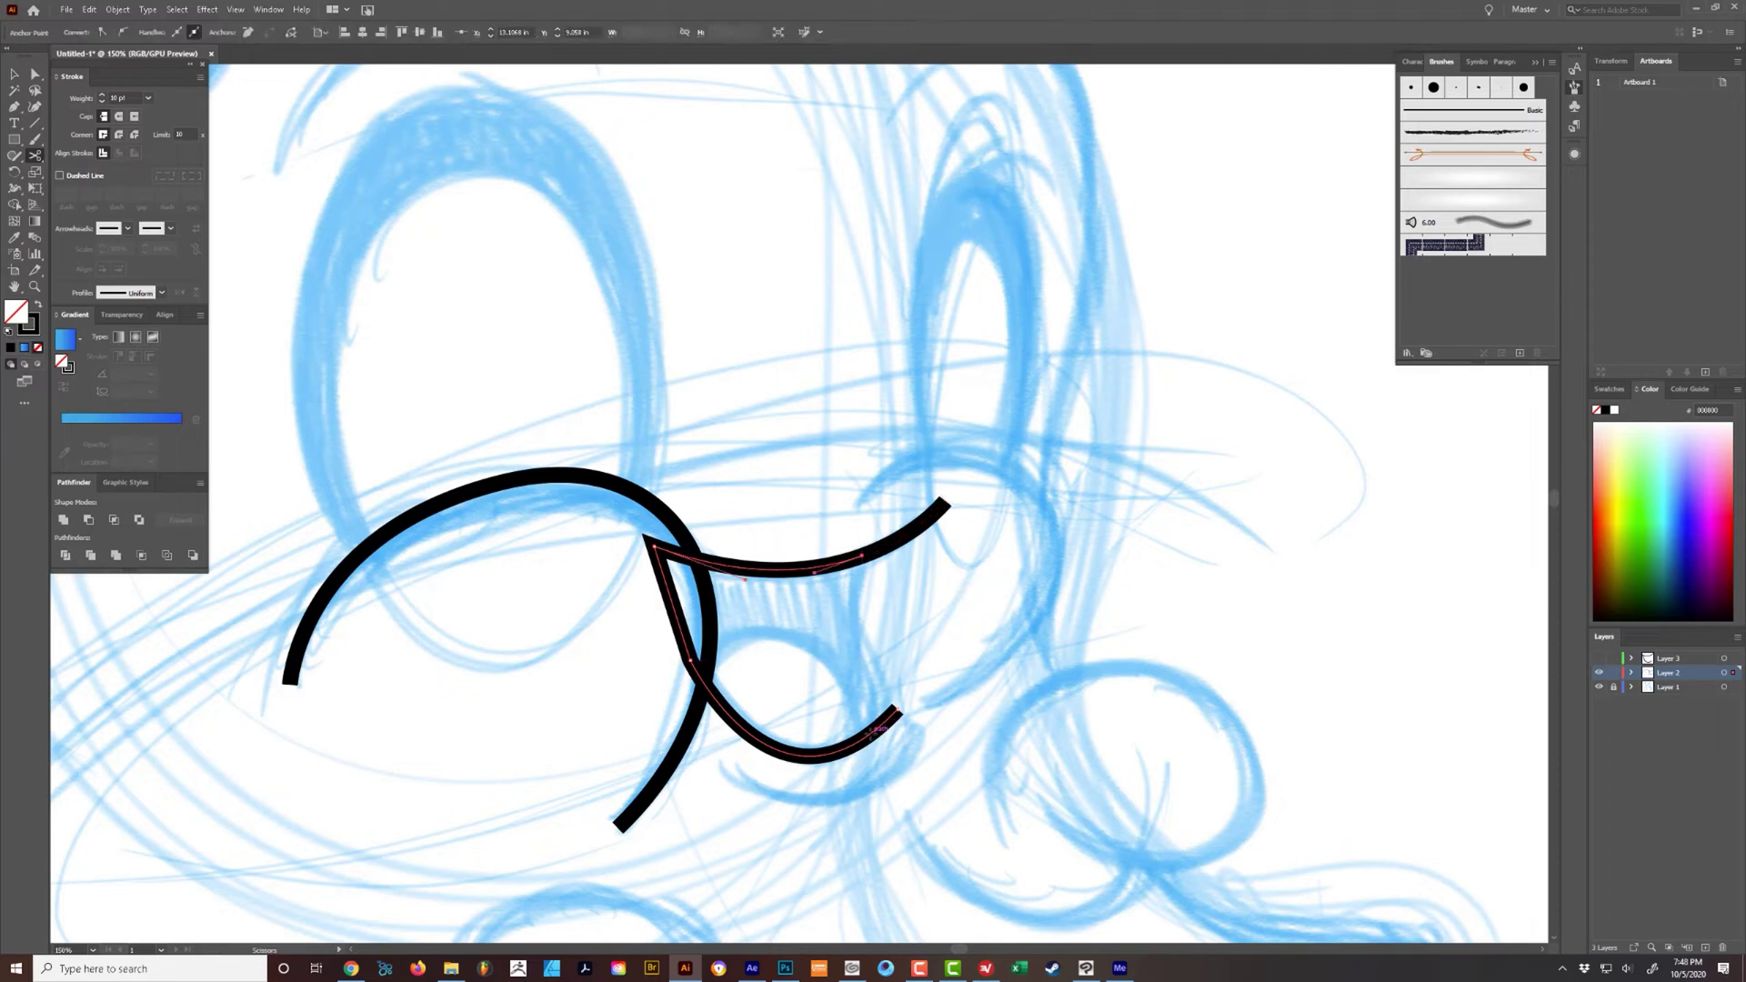
pyautogui.click(878, 729)
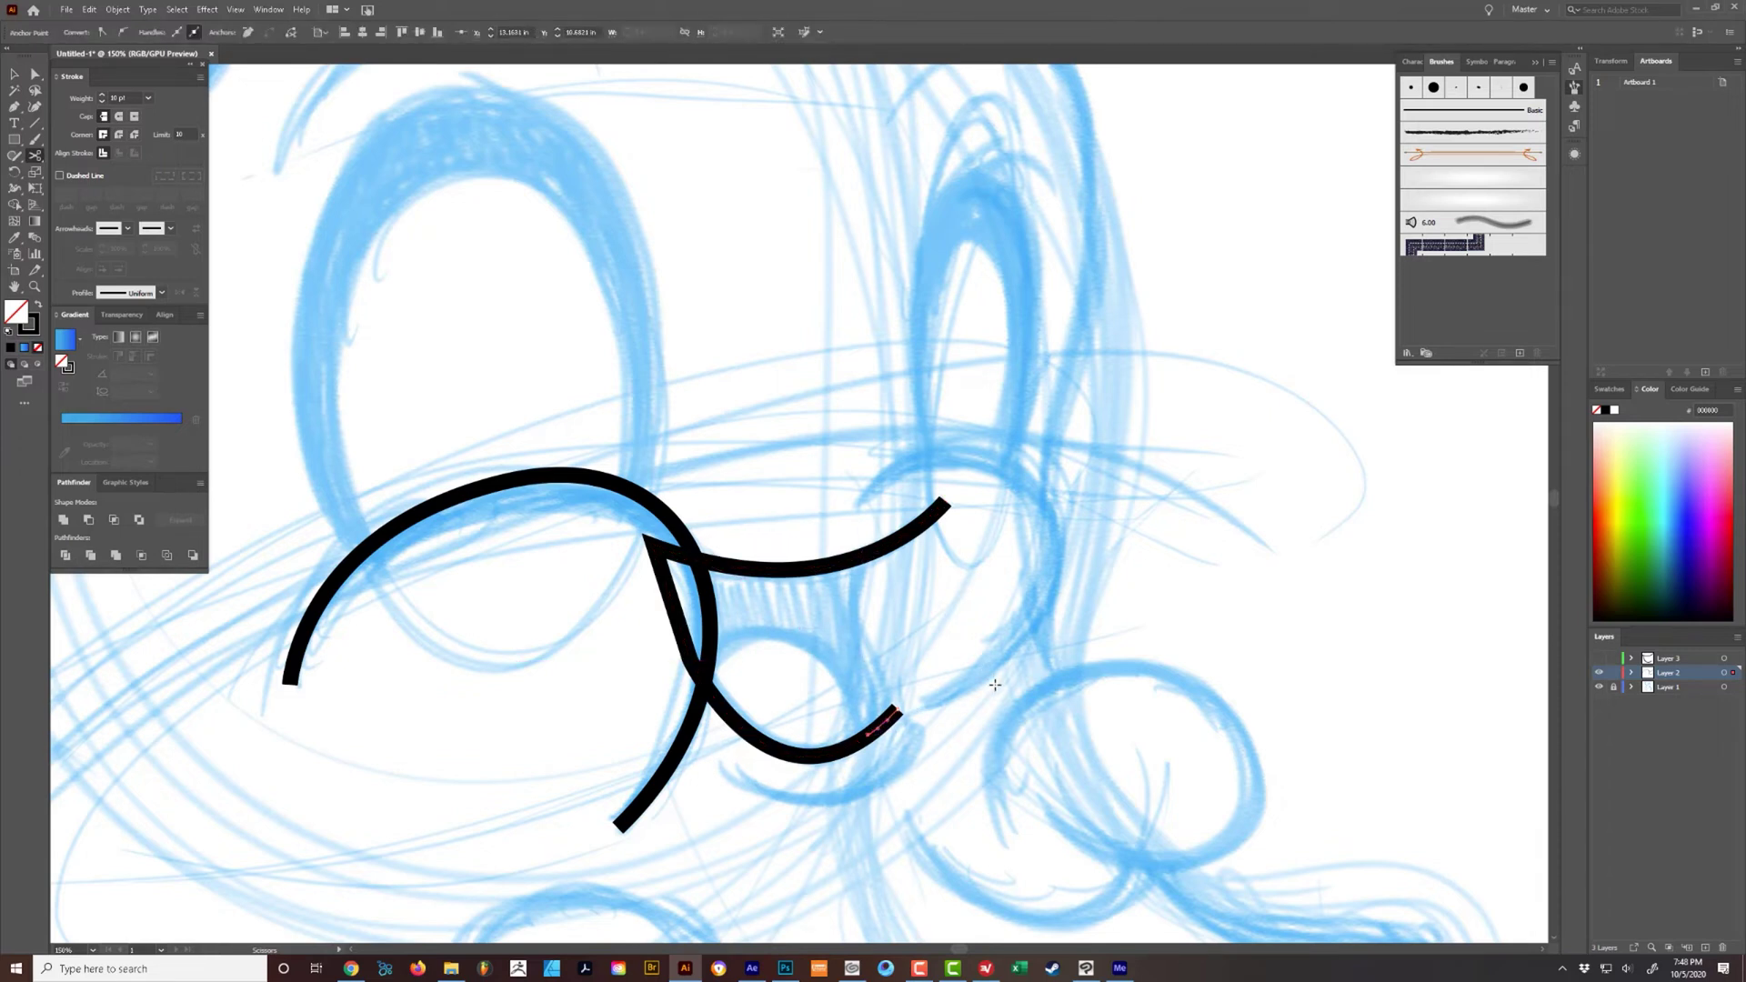
pyautogui.press('v')
pyautogui.press('Delete')
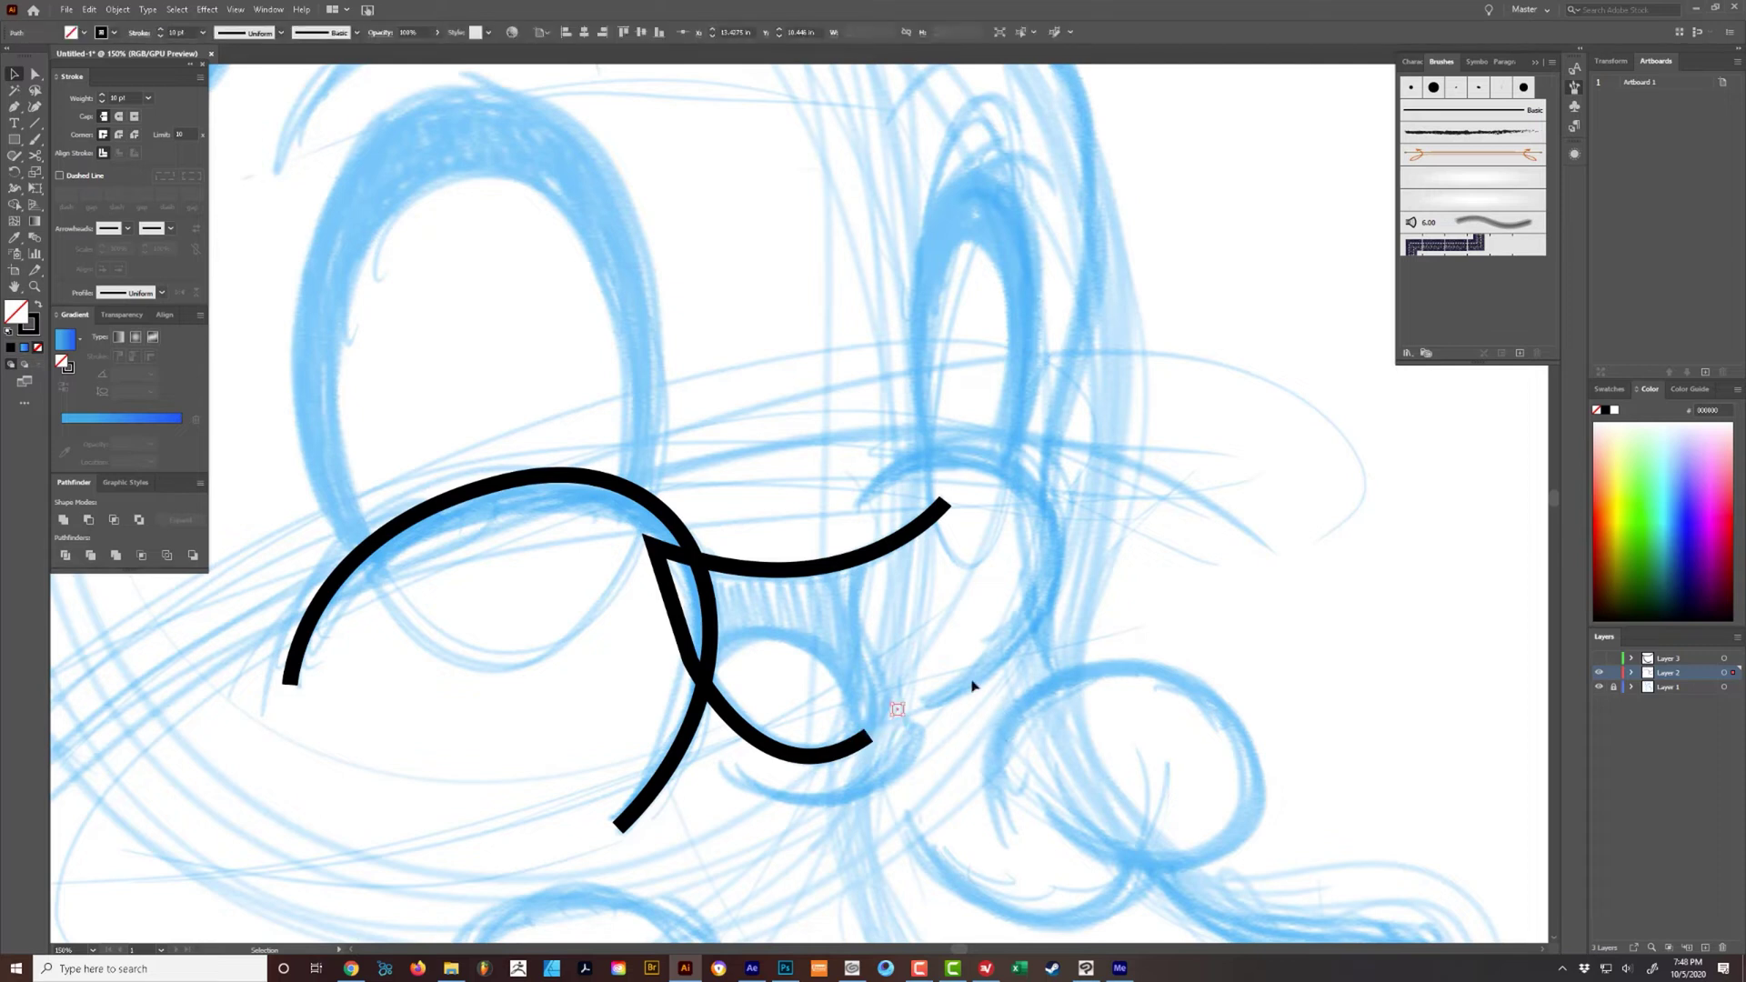
pyautogui.press('Delete')
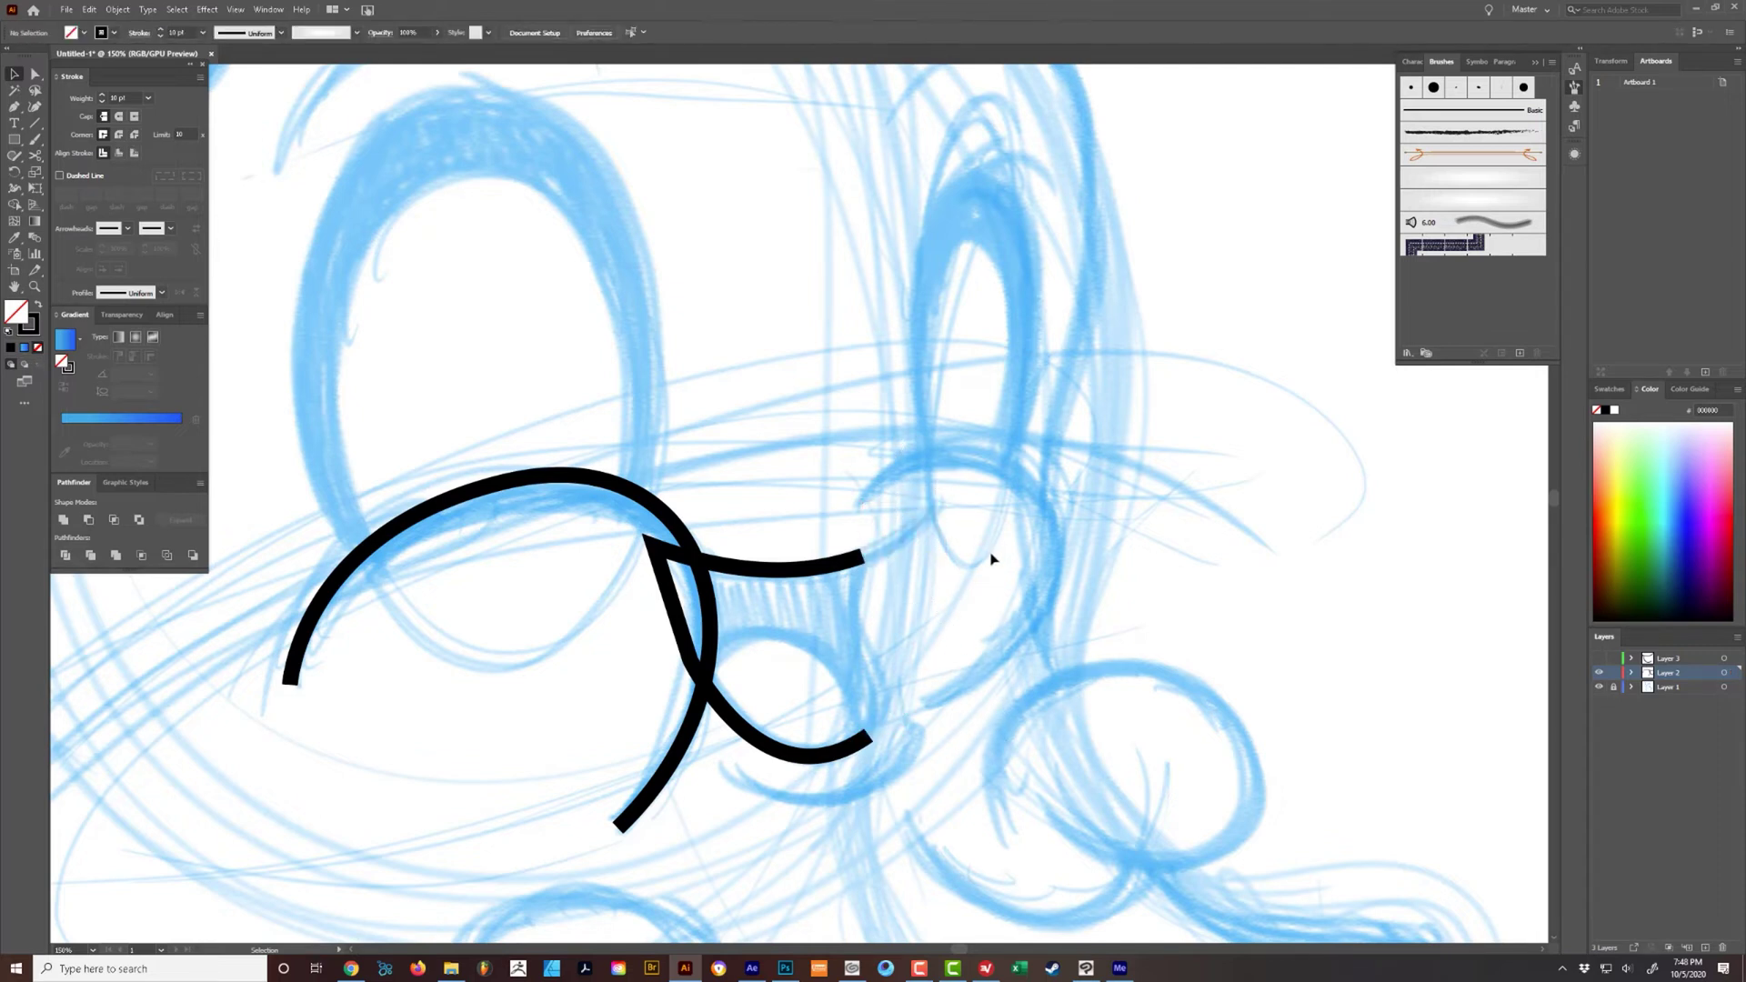
# - Close the mouth path by joining its two cut ends with an inward-curving Pen segment along the sketched mouth edge
pyautogui.press('p')
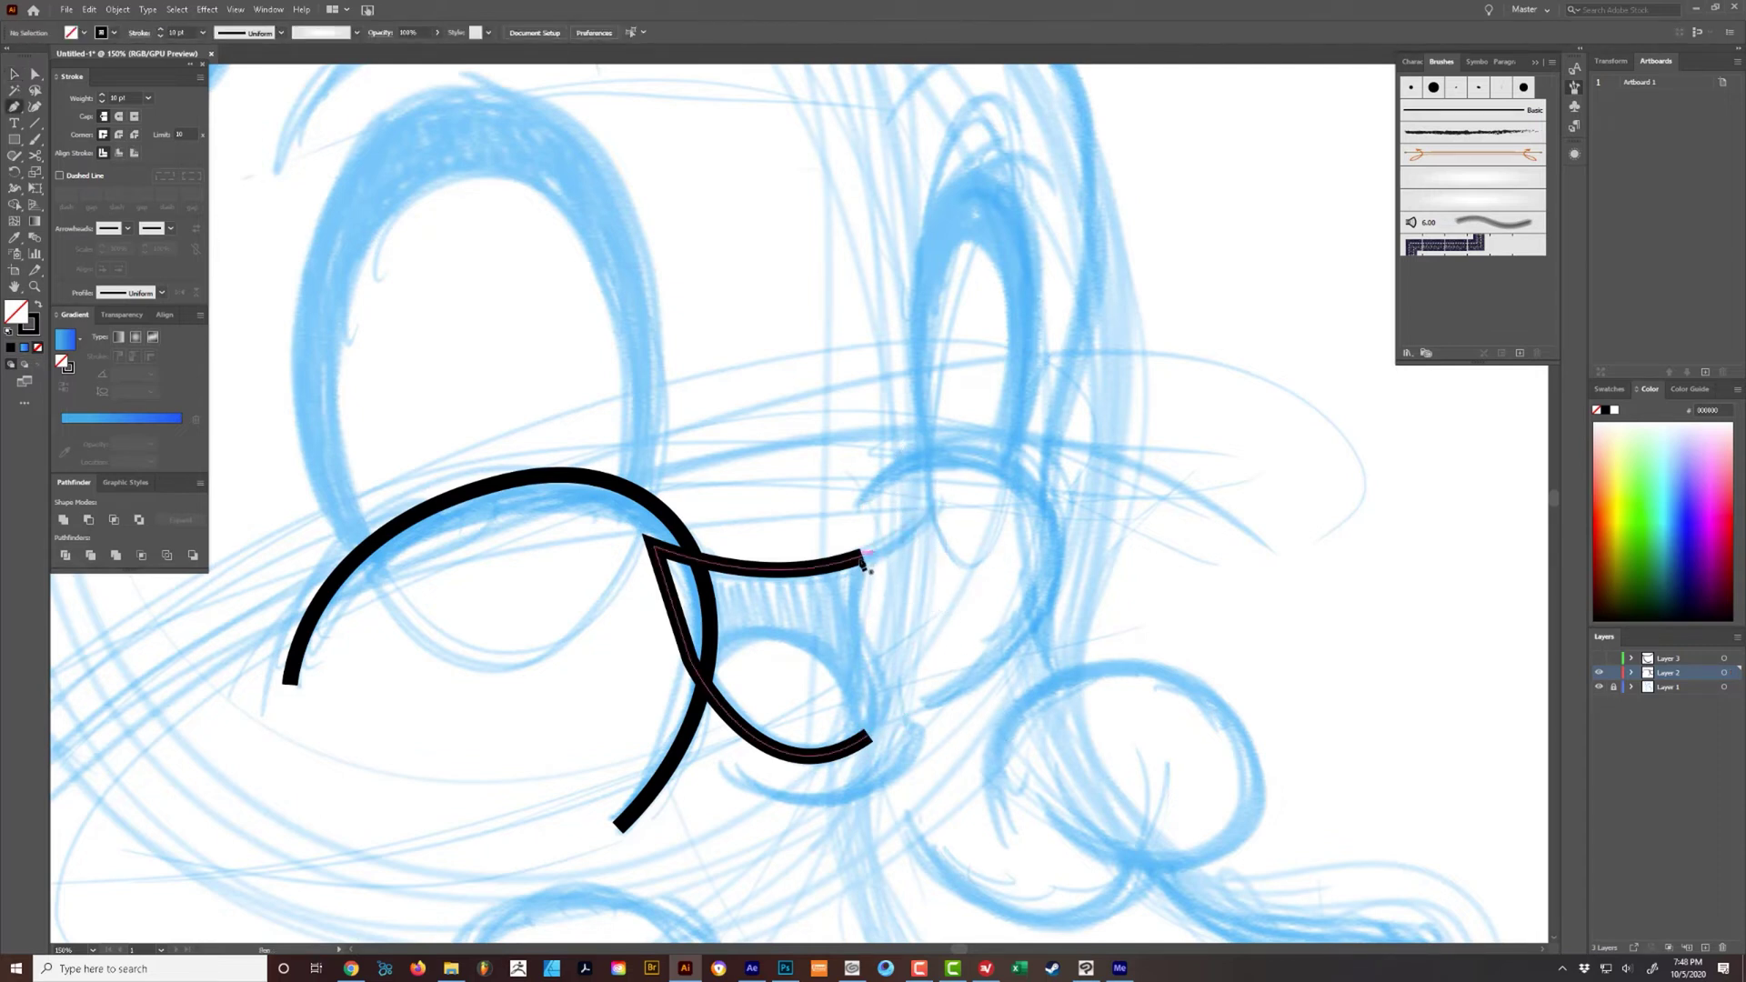
pyautogui.click(862, 559)
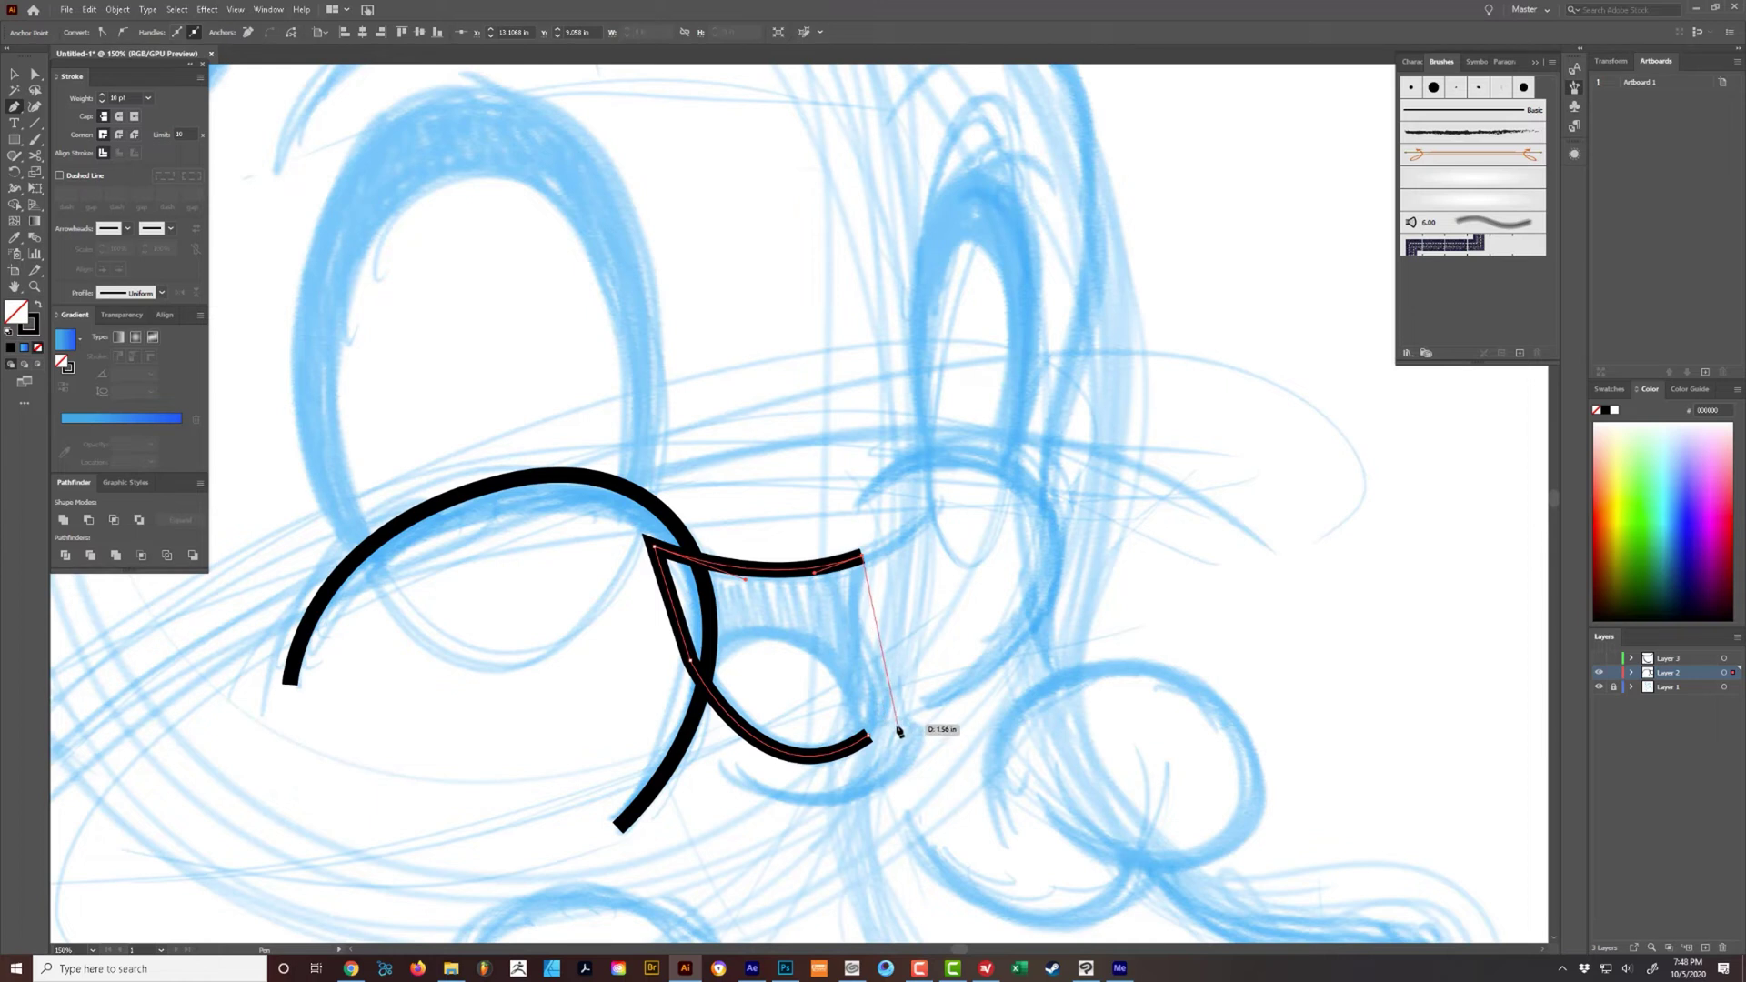
pyautogui.moveTo(871, 737); pyautogui.dragTo(907, 844)
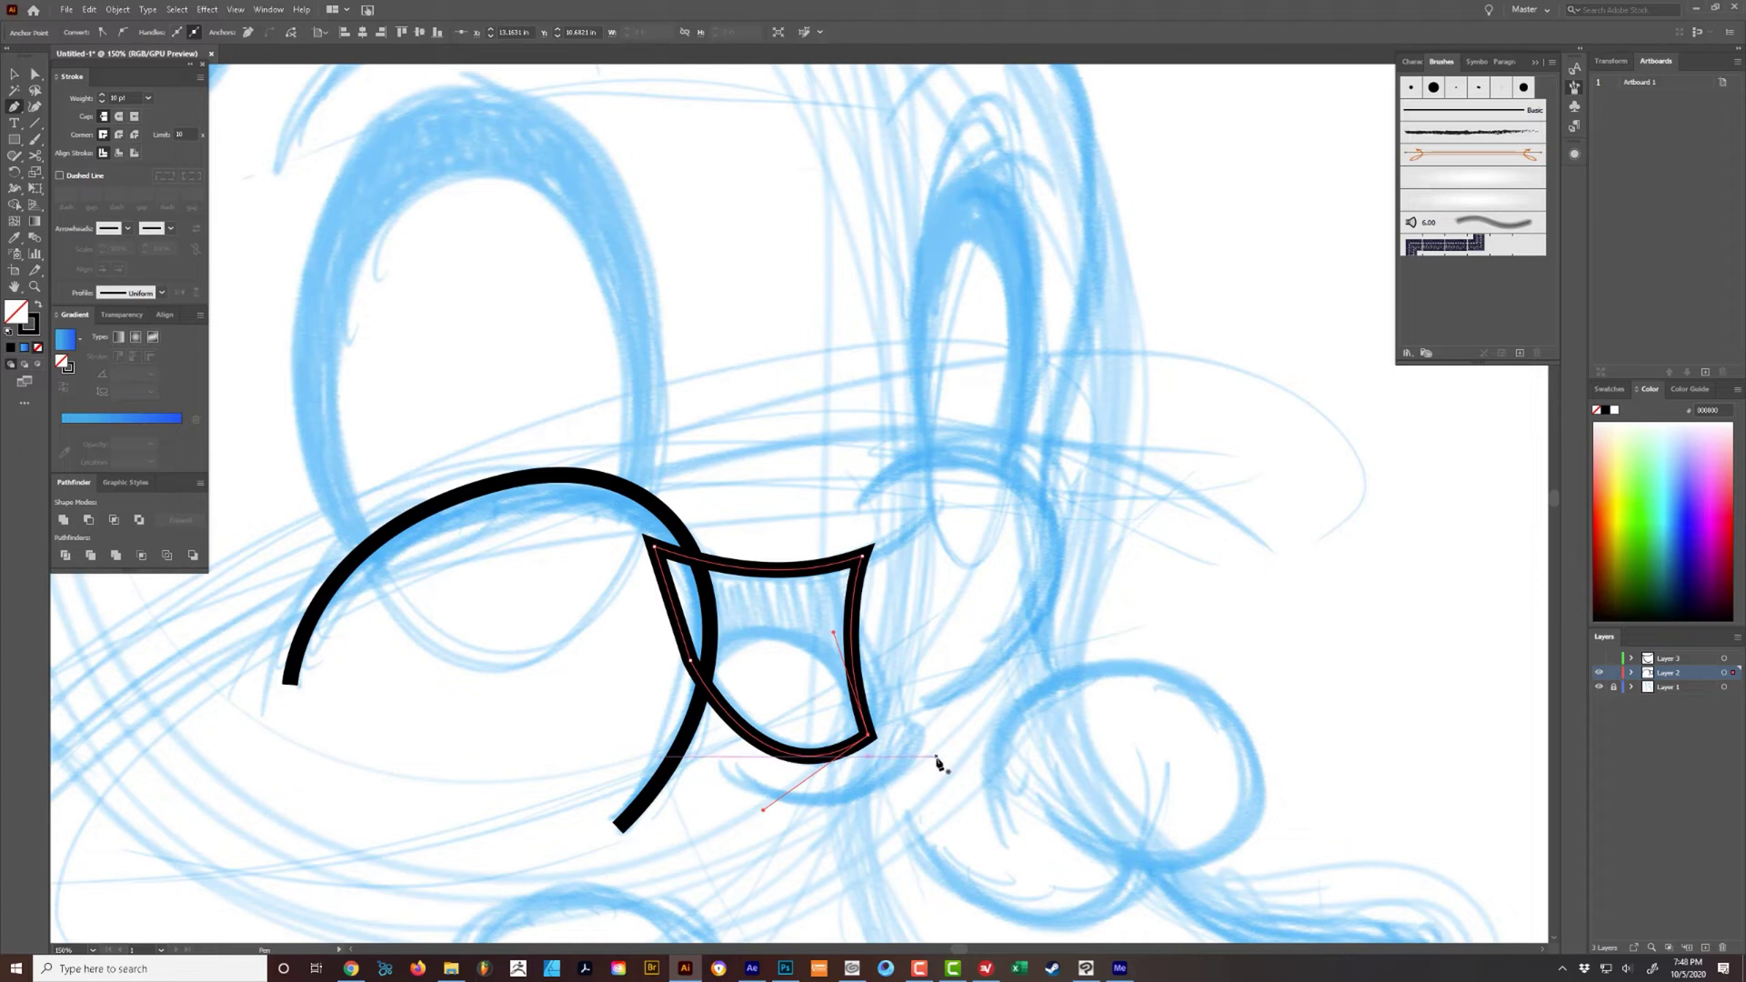
pyautogui.press('v')
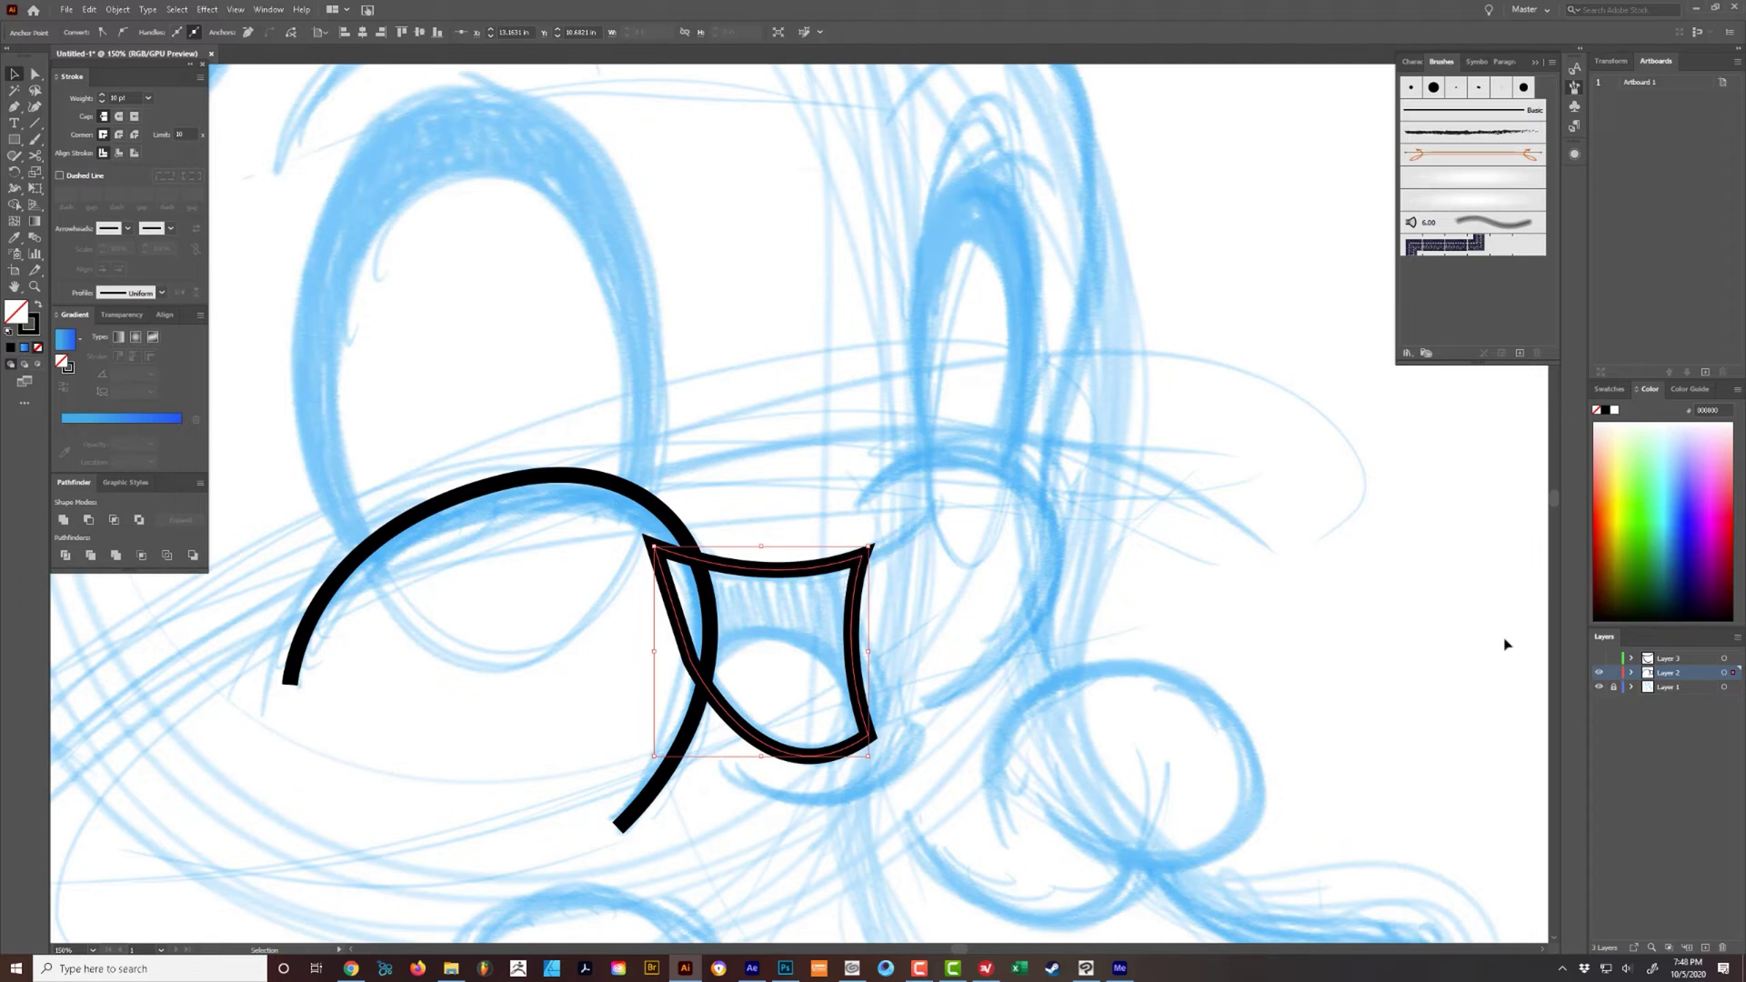
# - Show Layer 3 briefly to check the closed mouth shape against the full mouth lines, and hide it again
pyautogui.click(1599, 660)
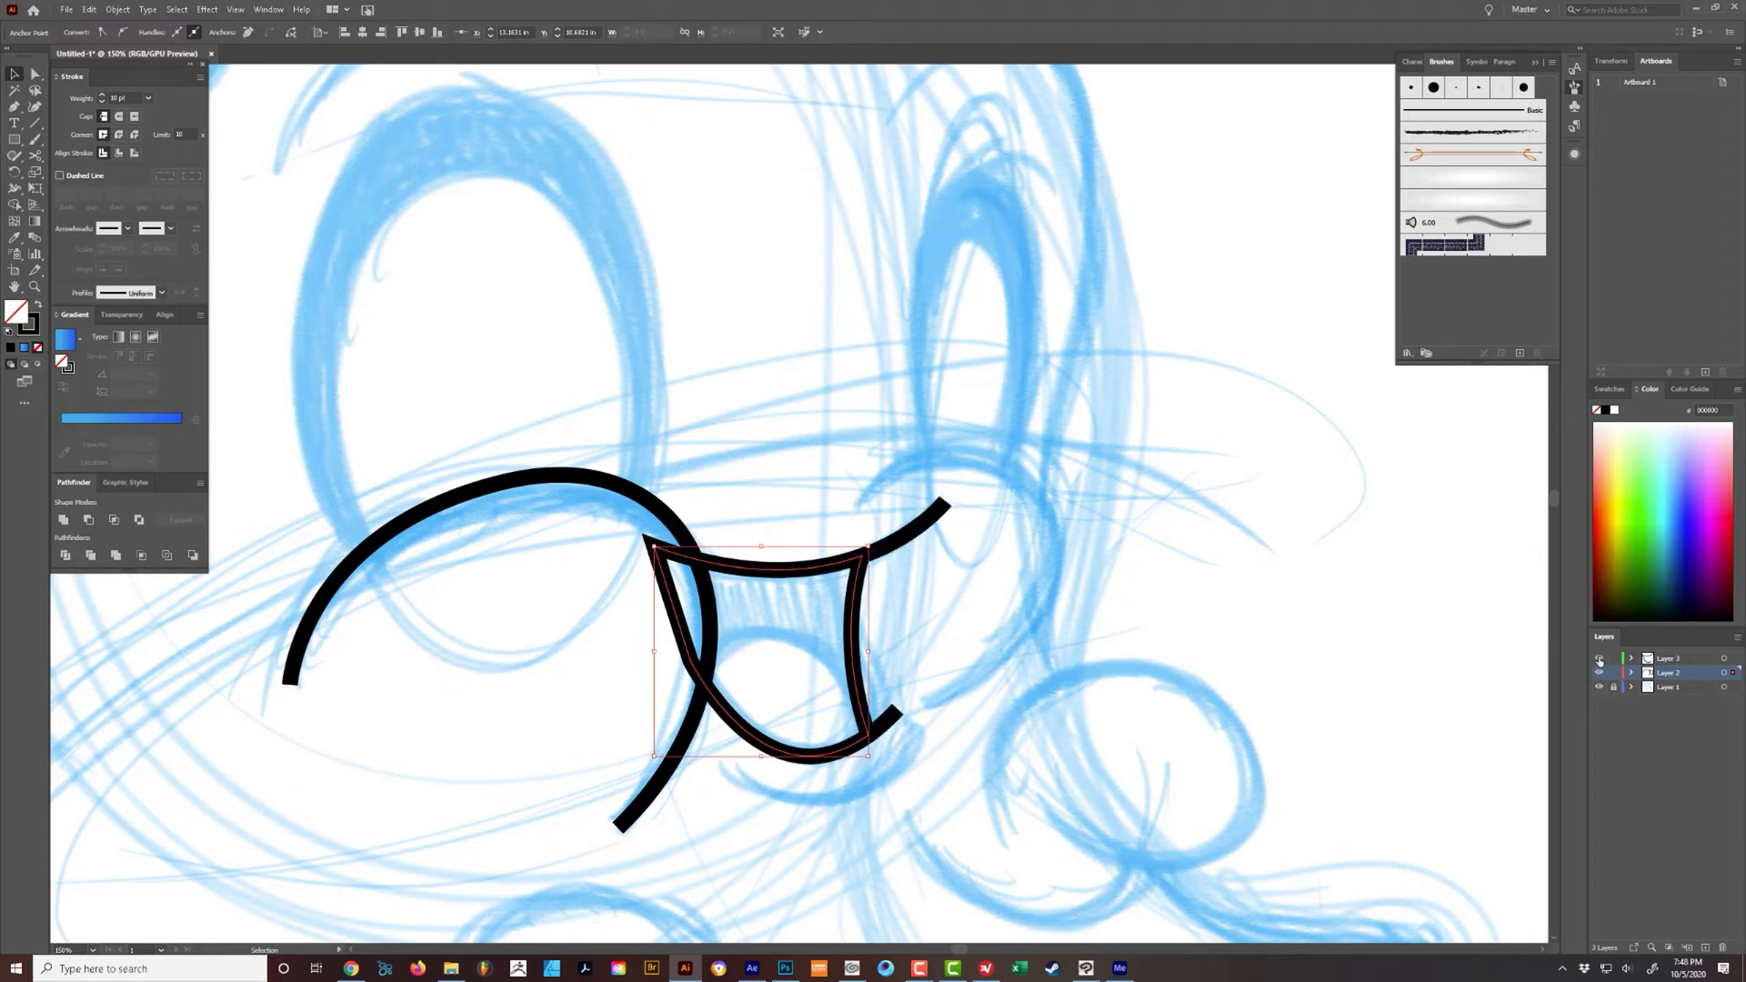
pyautogui.keyDown('ctrl'); pyautogui.click(1240, 663); pyautogui.keyUp('ctrl')
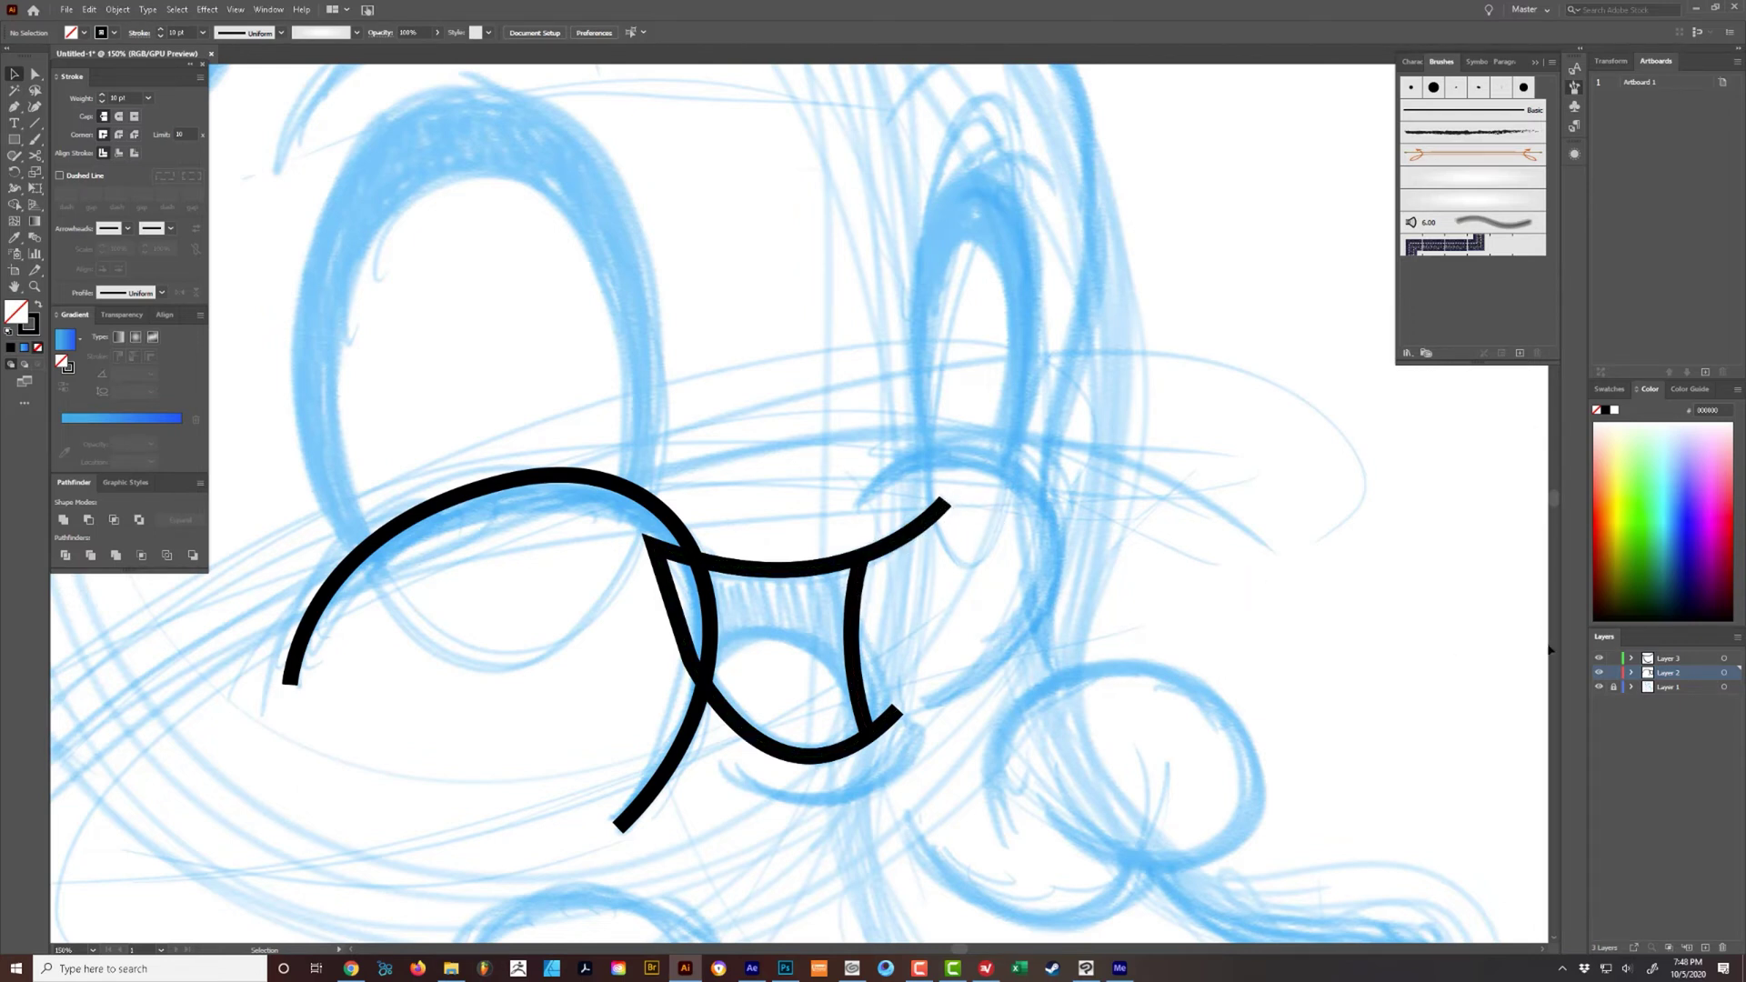
pyautogui.click(1600, 659)
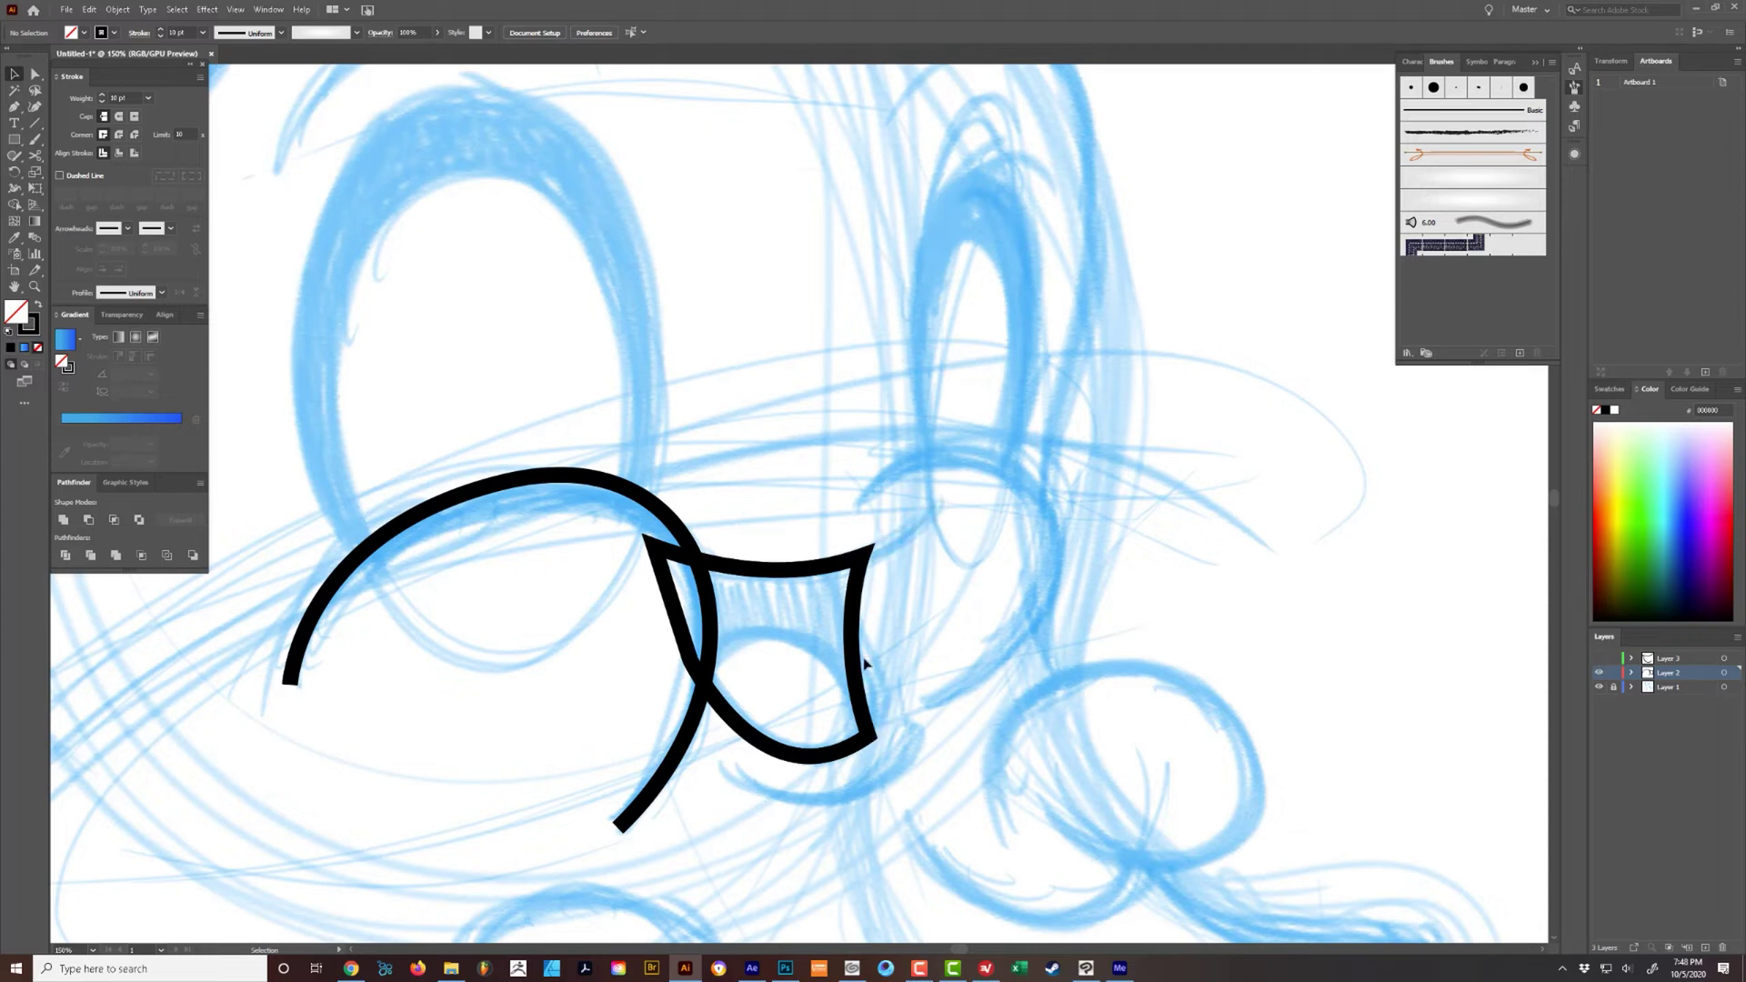
# - Select the large cheek arc and copy it
pyautogui.moveTo(766, 673); pyautogui.dragTo(847, 662)
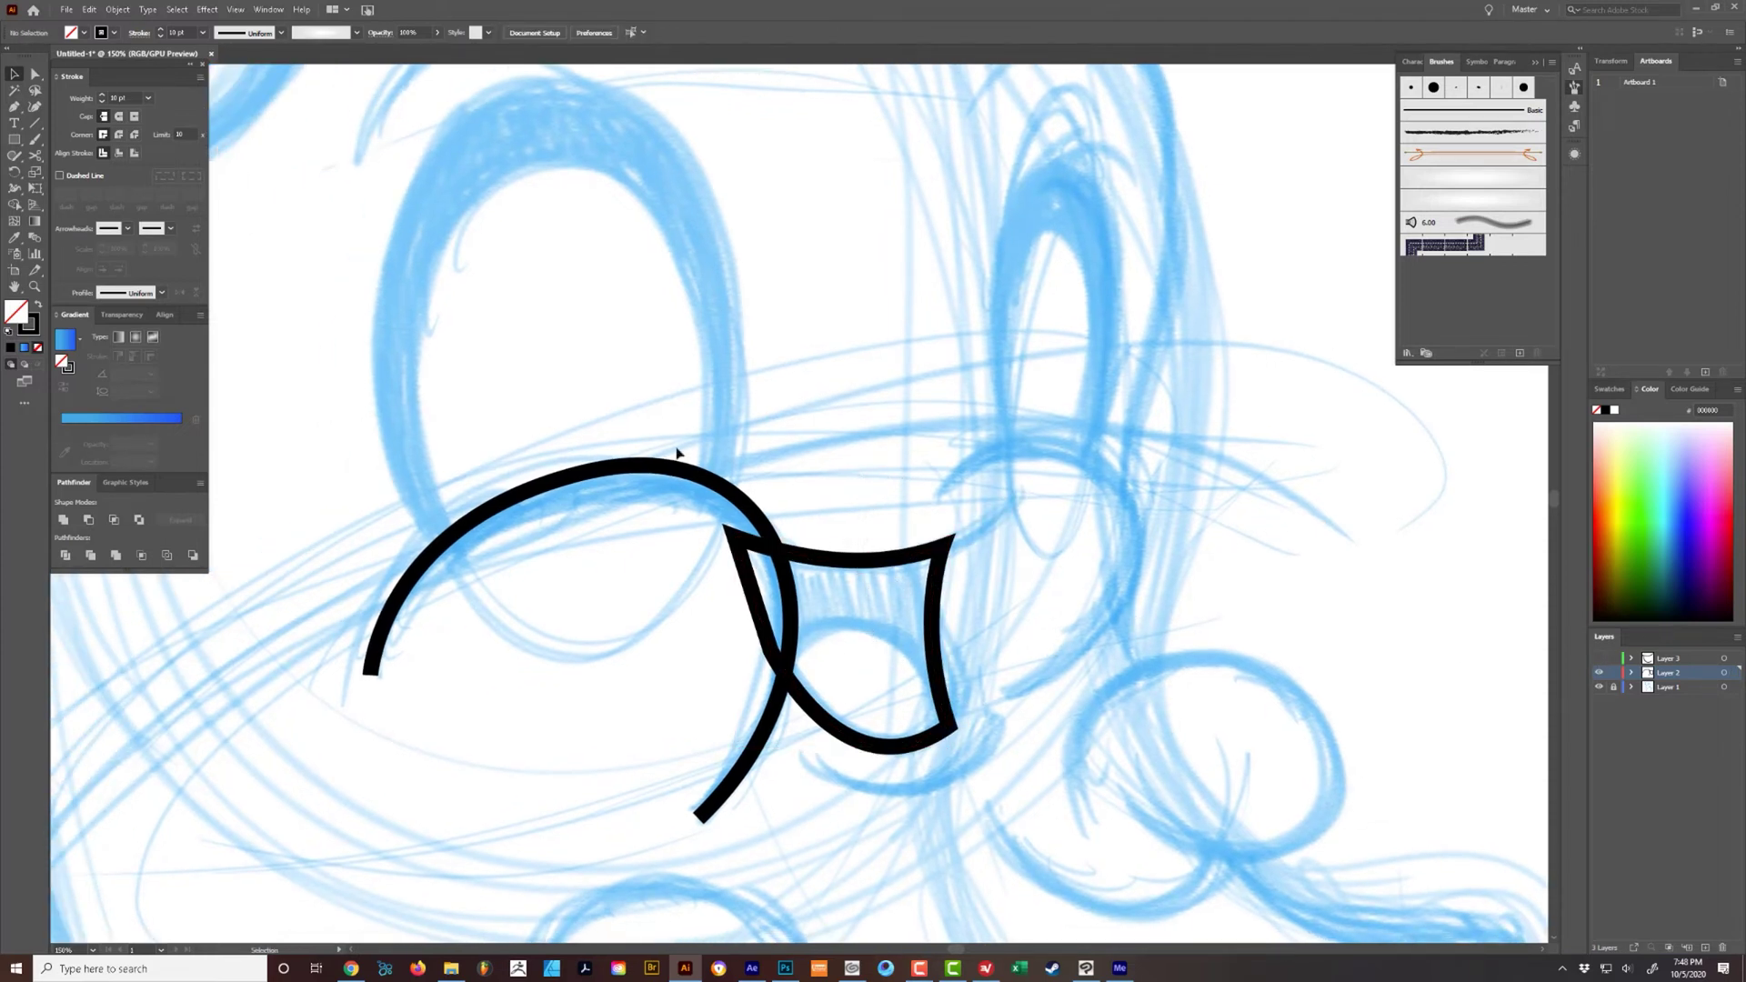
pyautogui.moveTo(582, 381); pyautogui.dragTo(591, 545)
pyautogui.moveTo(529, 371); pyautogui.dragTo(627, 573)
pyautogui.press('ctrl')
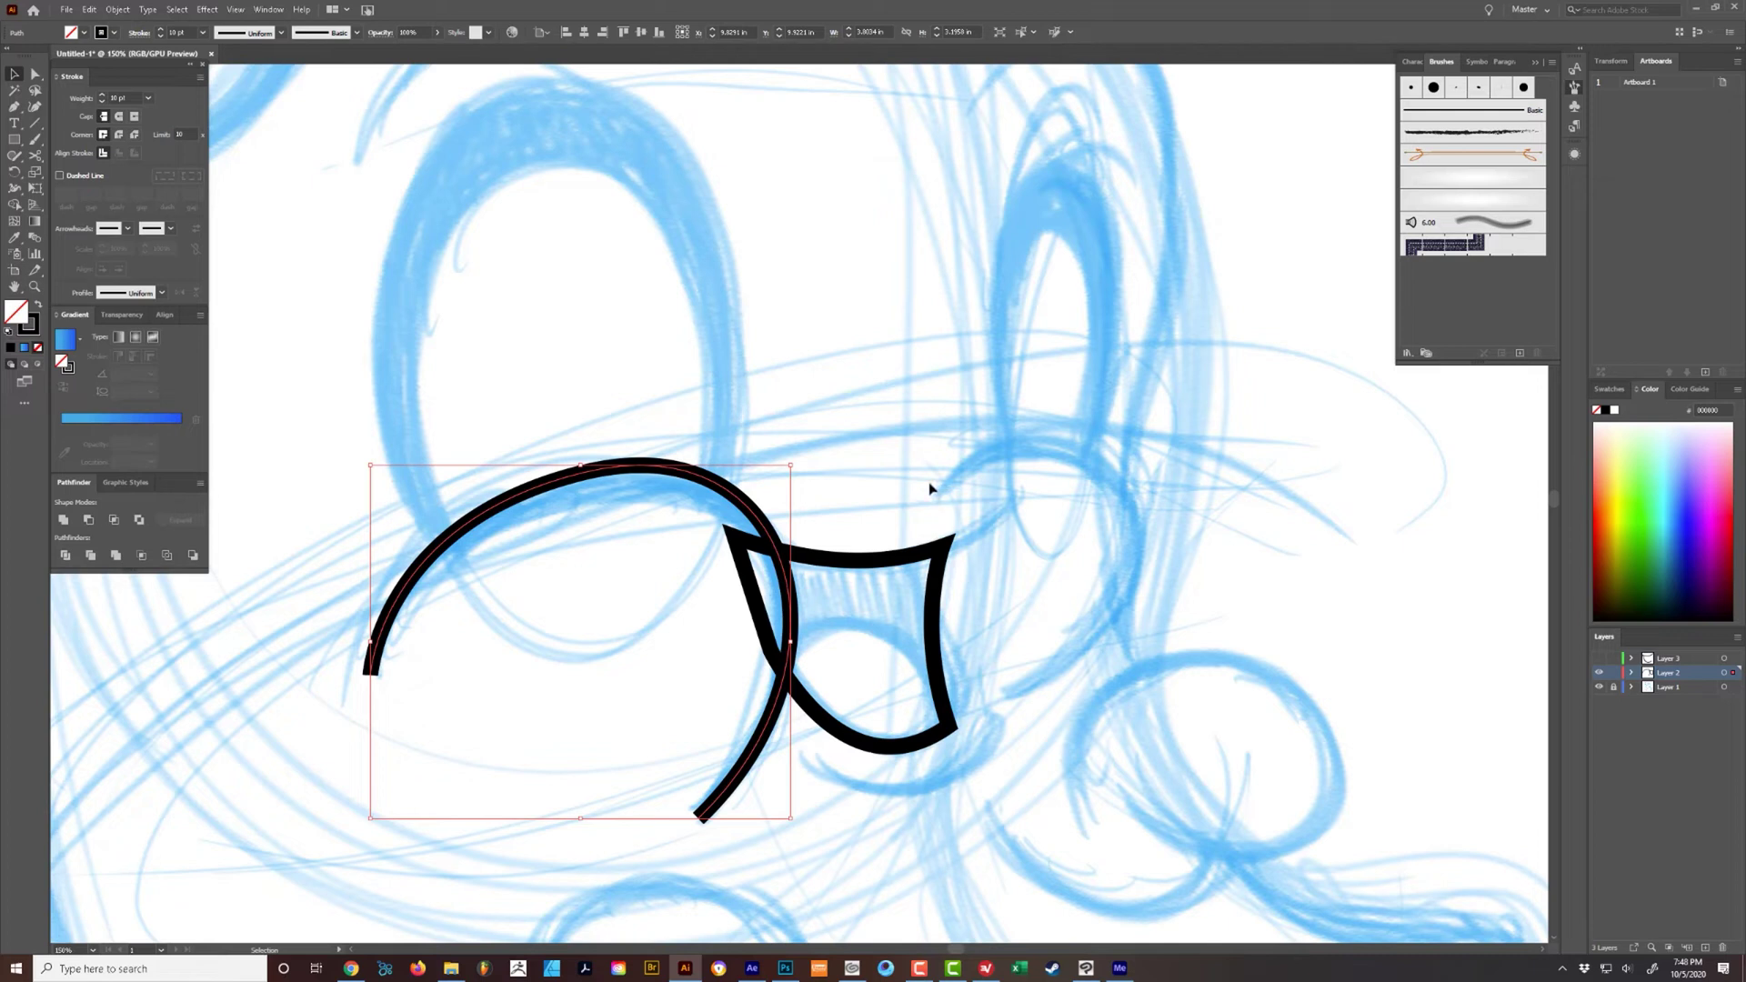
pyautogui.press('a')
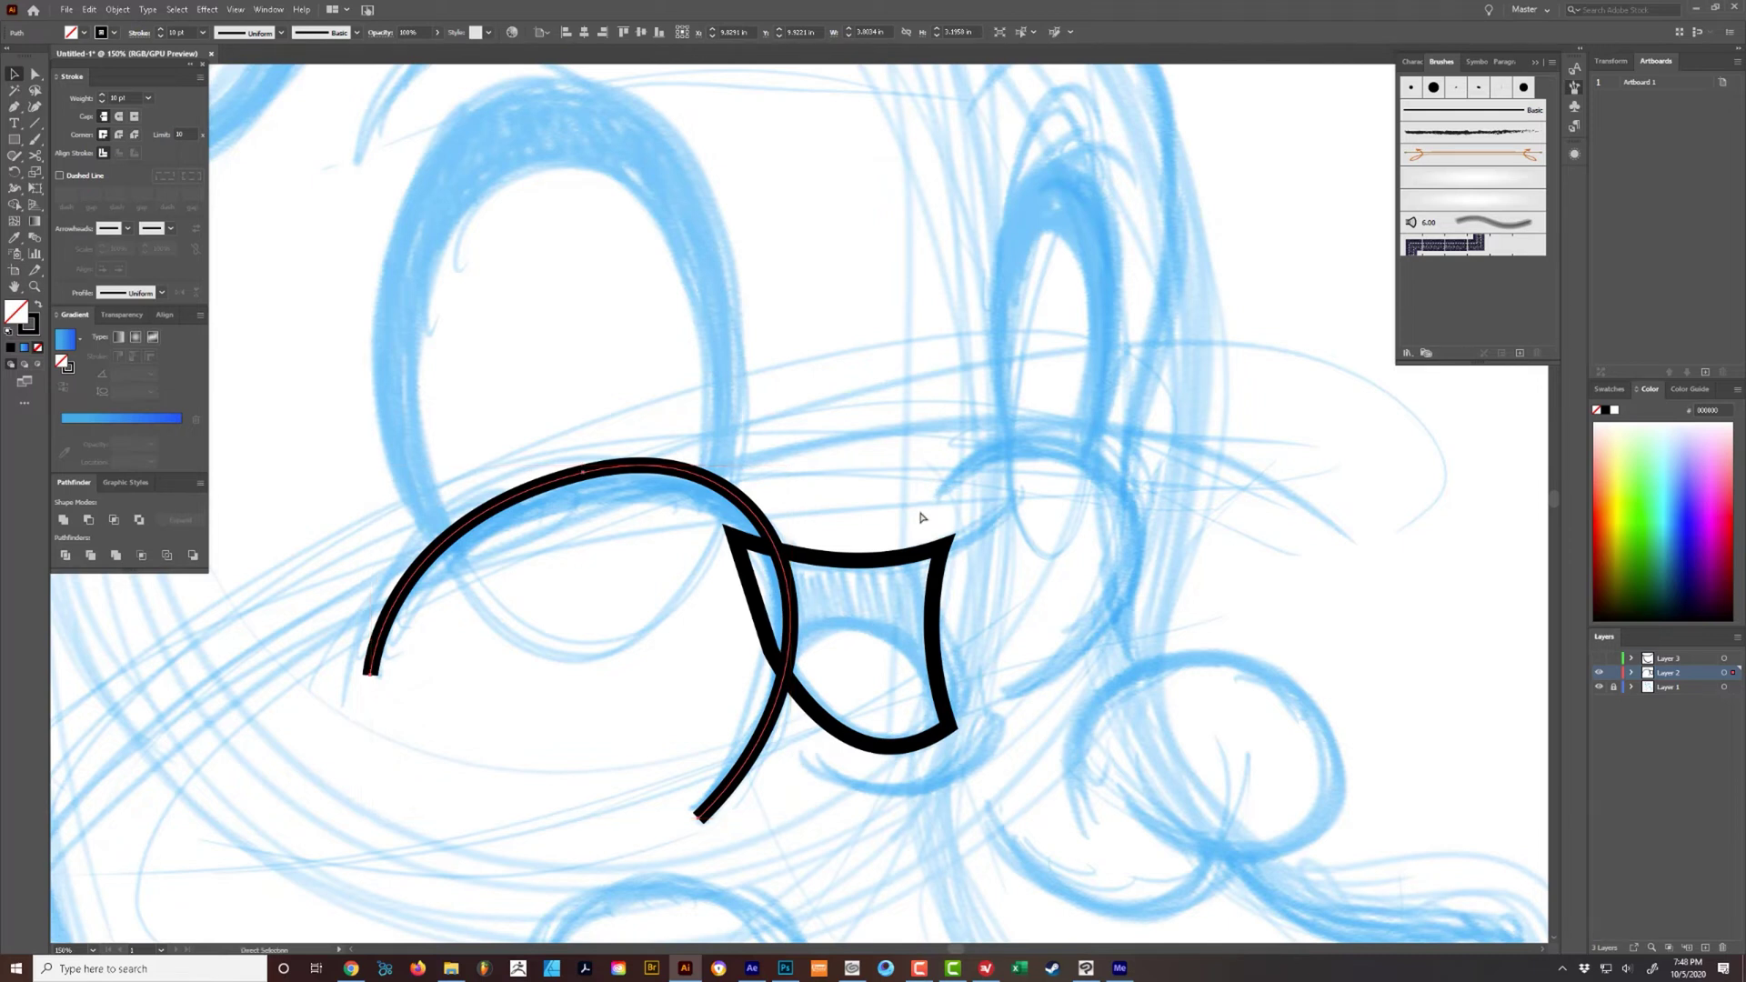
pyautogui.press('v')
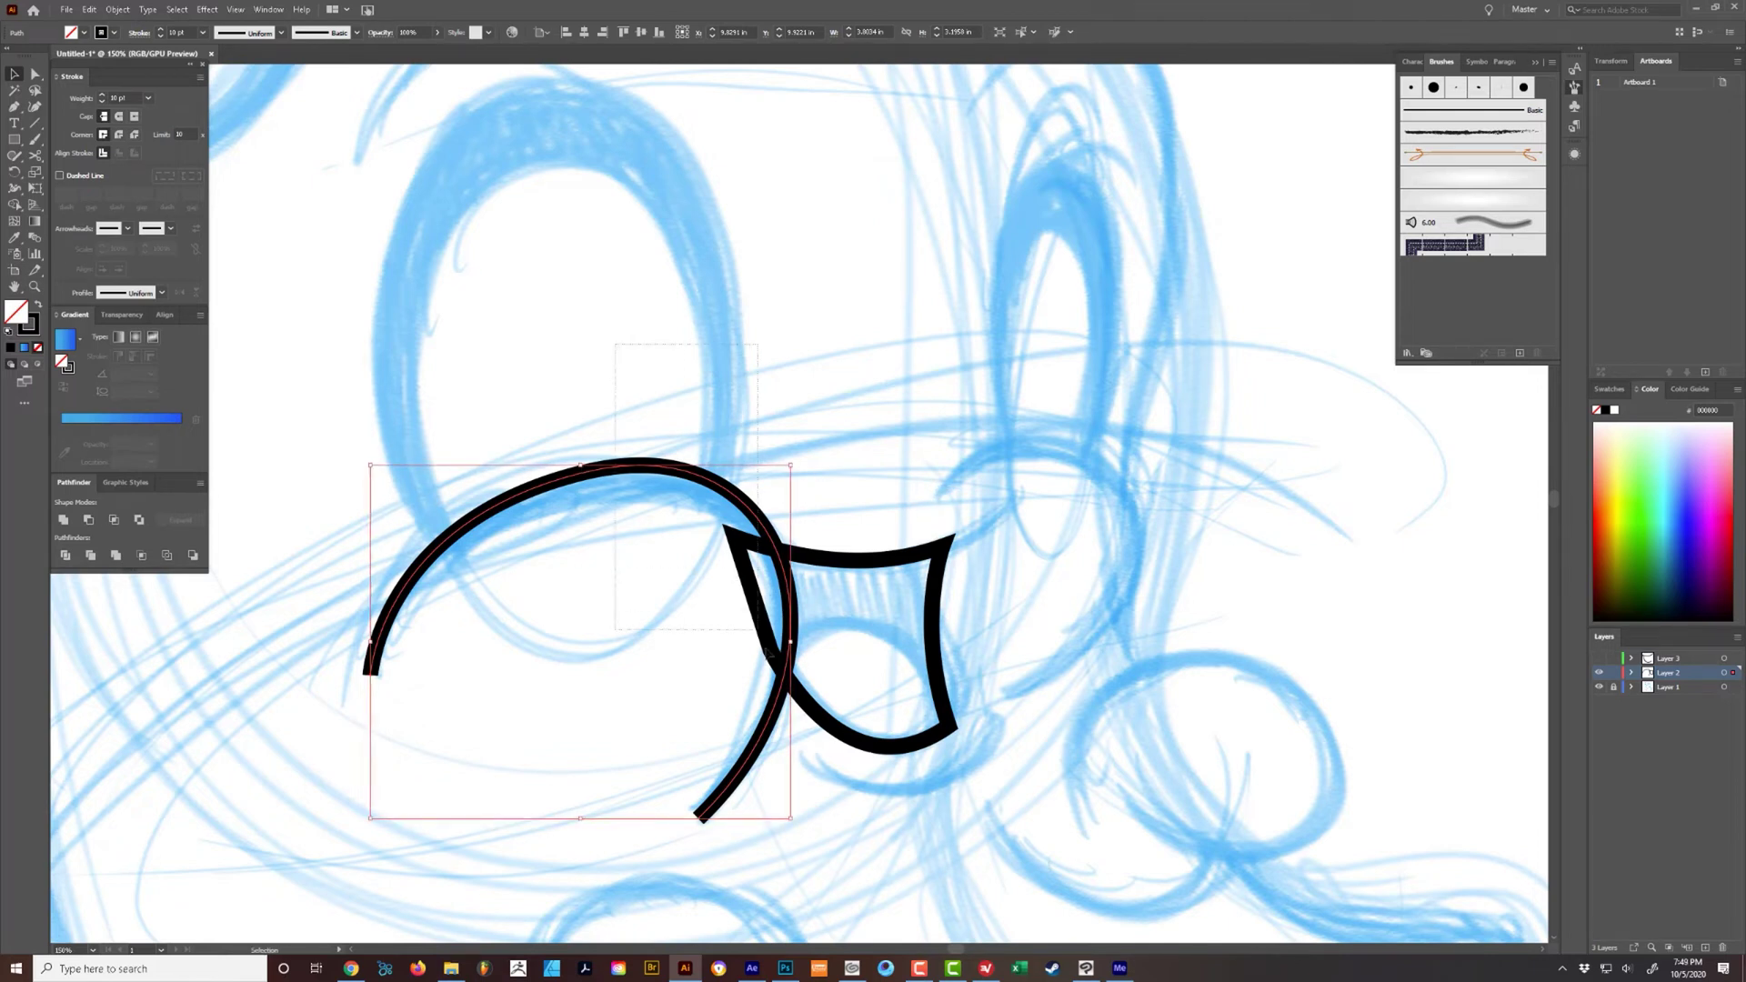
# - Trim the mouth shape along the cheek arc with Minus Front, and paste the copied arc in front at its original place
pyautogui.keyDown('shift'); pyautogui.click(830, 716); pyautogui.keyUp('shift')
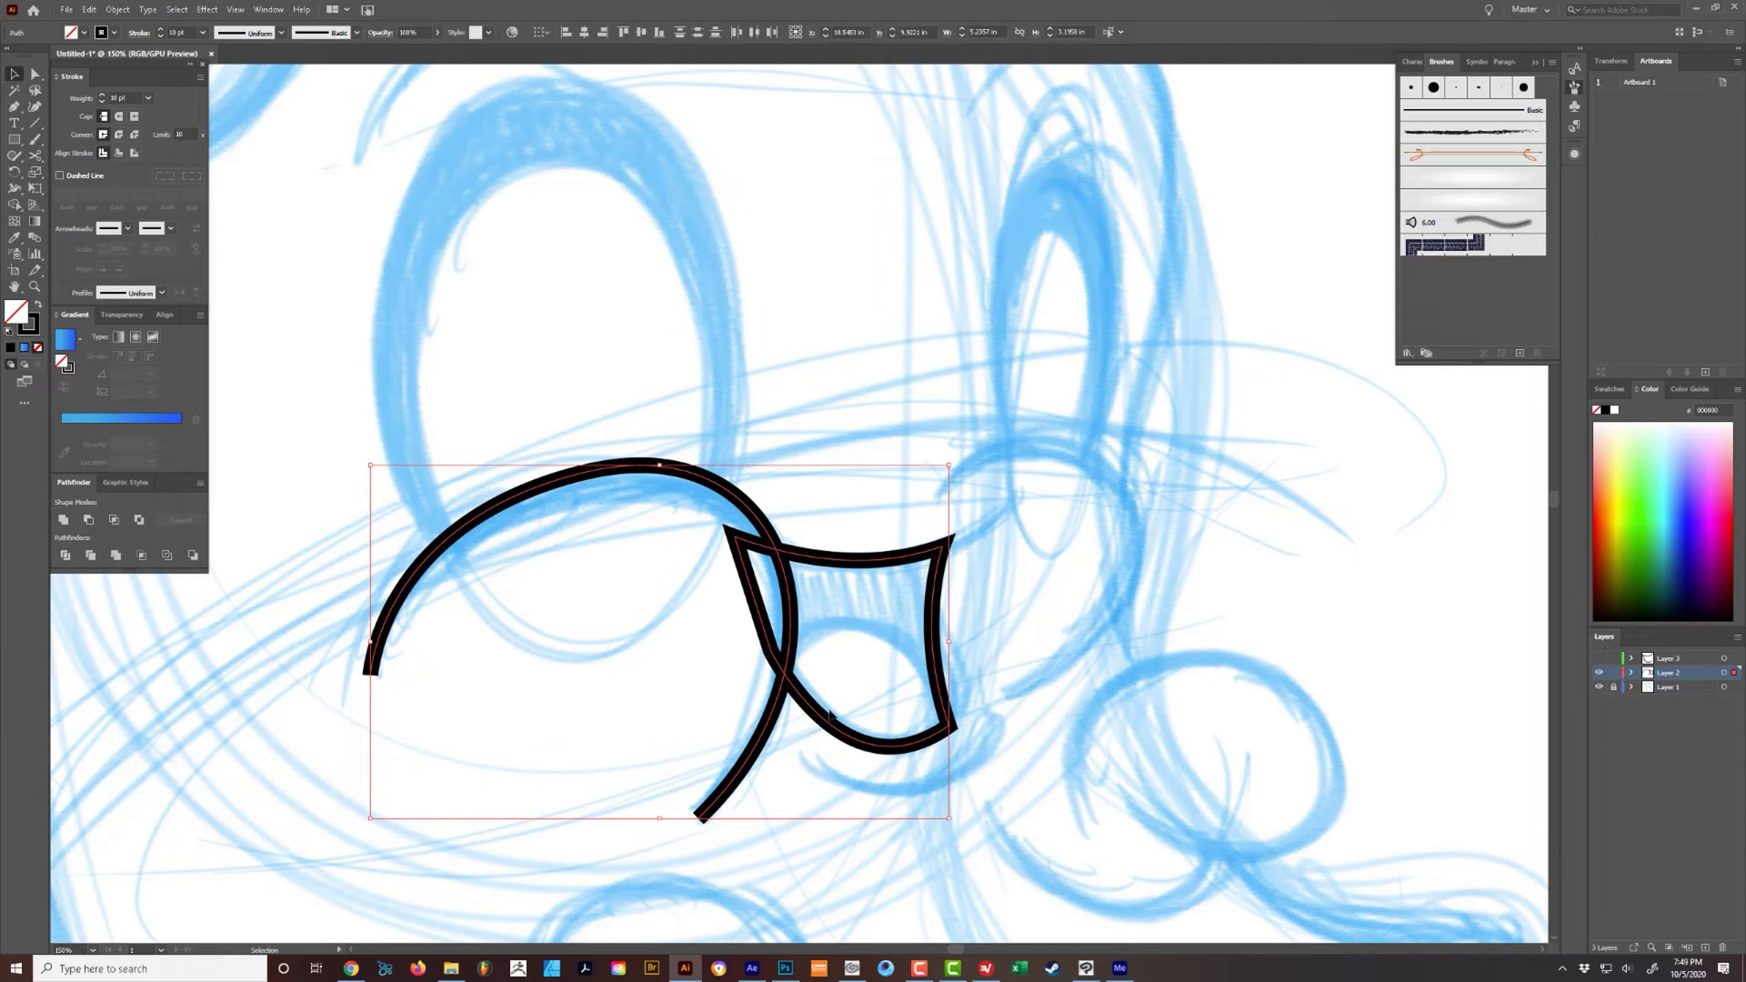
pyautogui.click(88, 522)
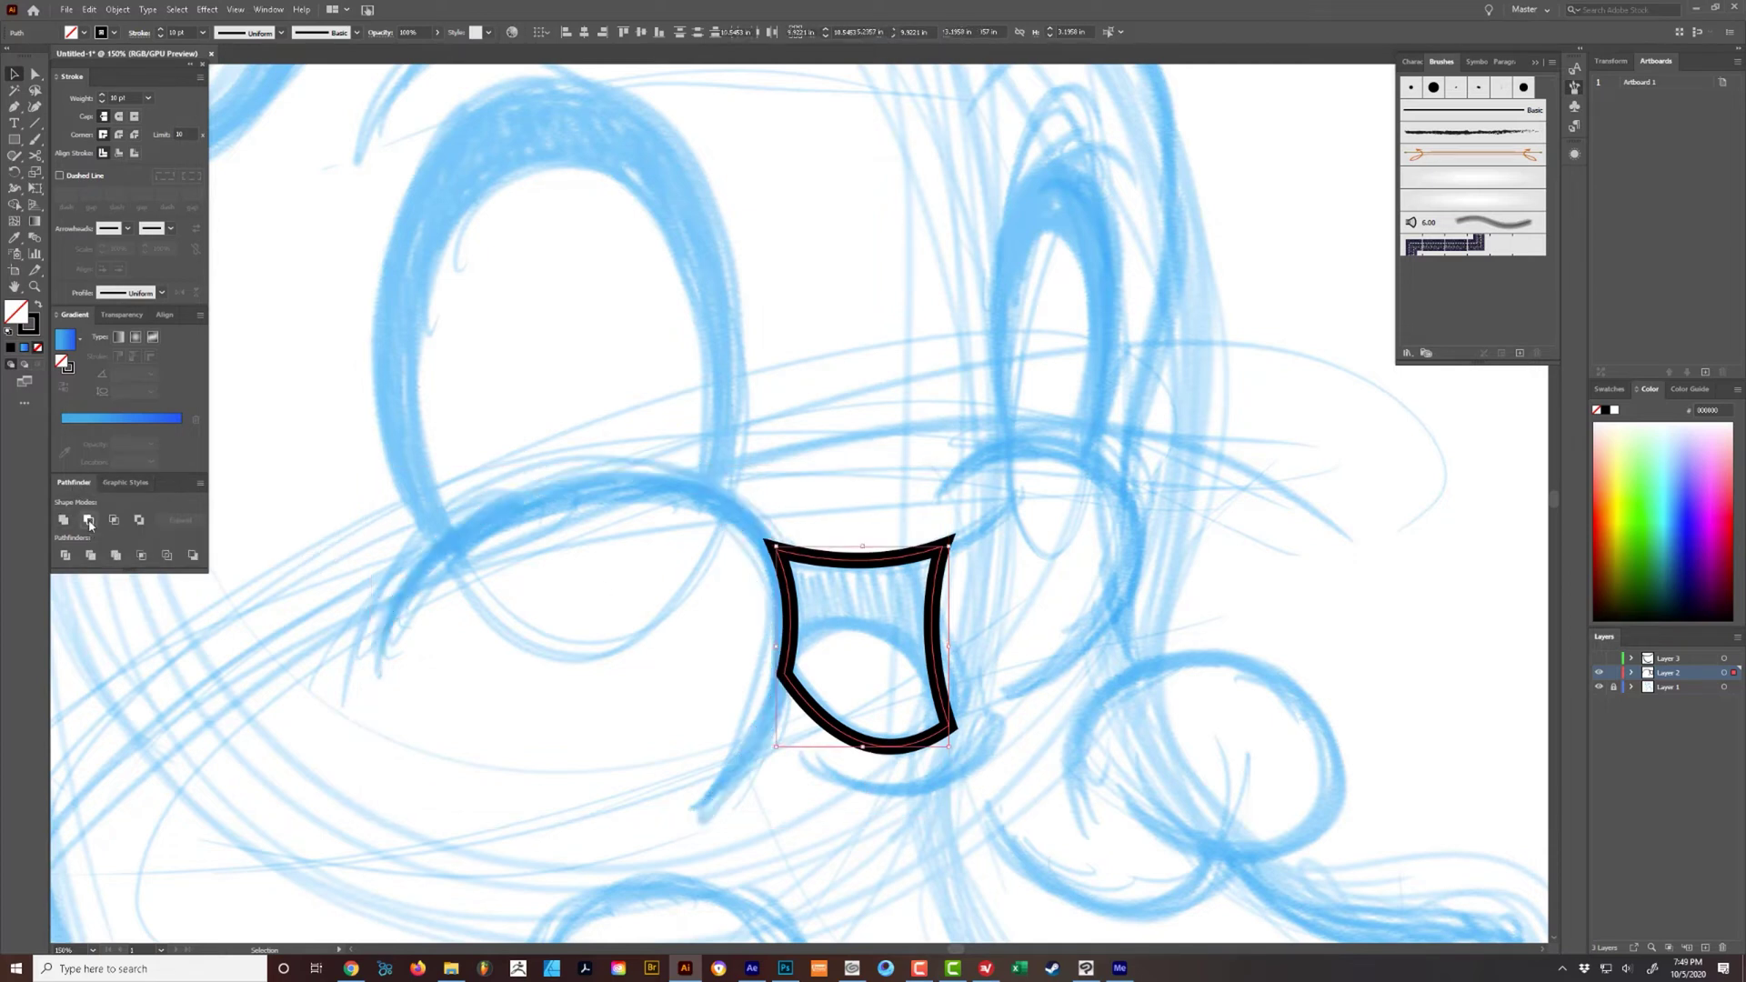
pyautogui.click(364, 748)
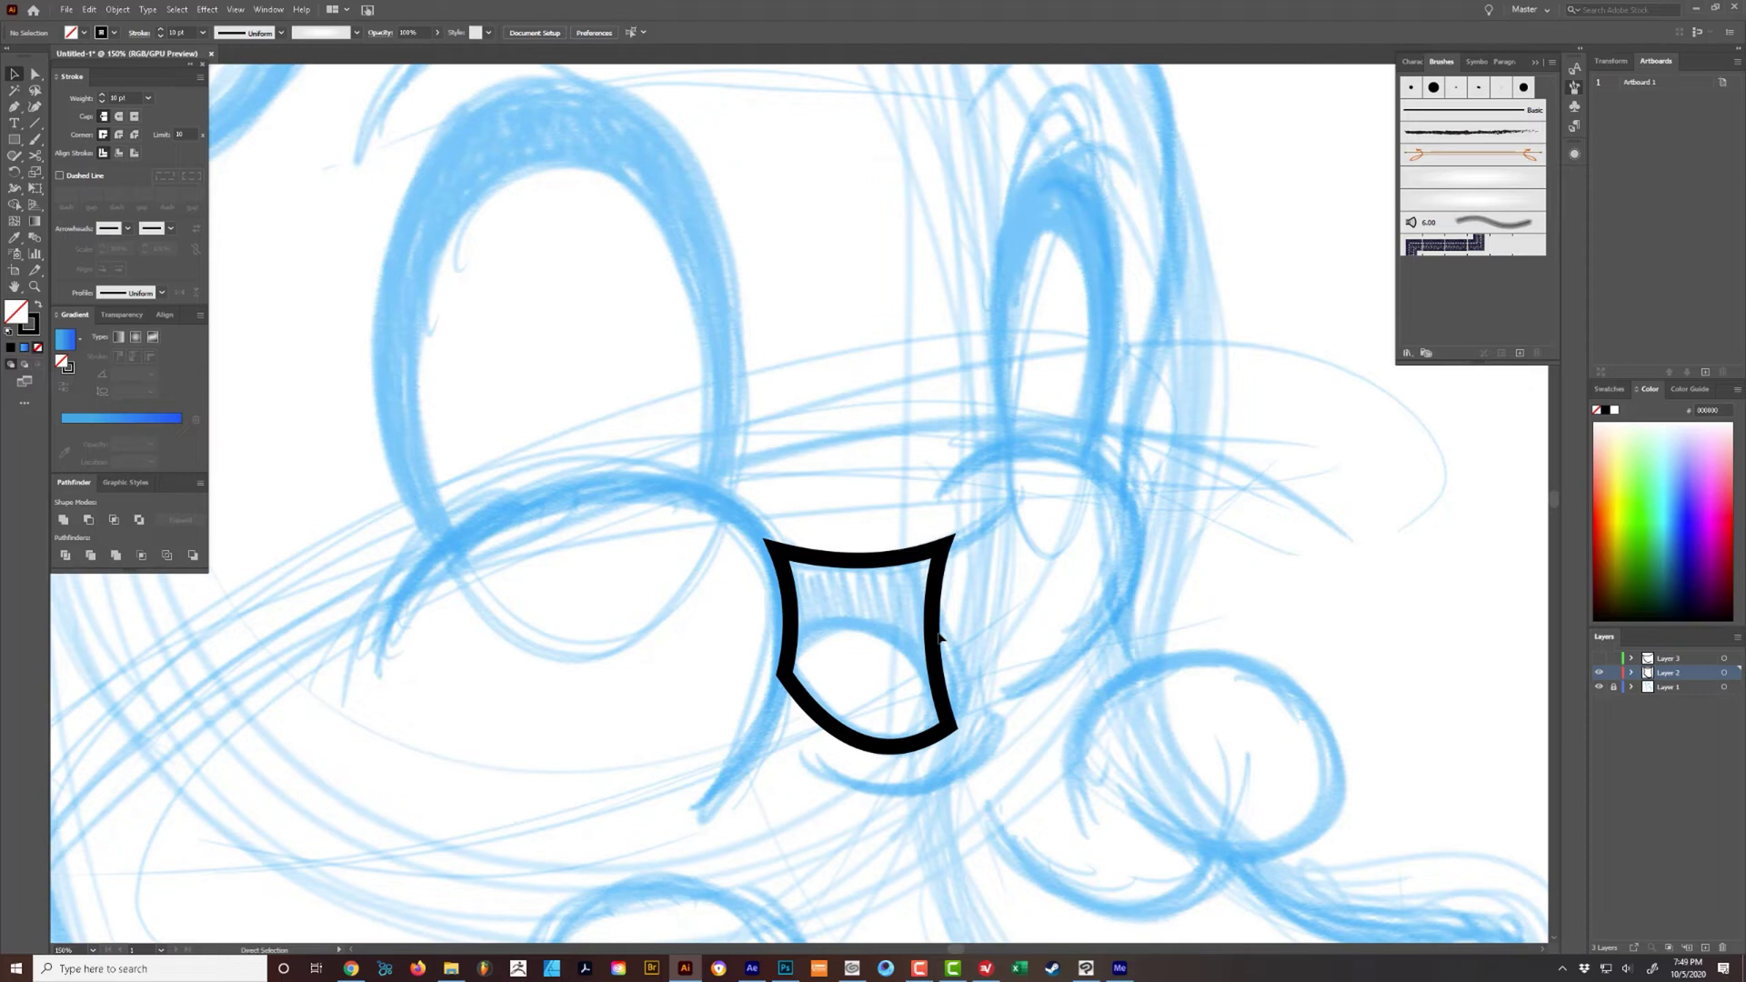
pyautogui.hotkey('ctrl', 'f')
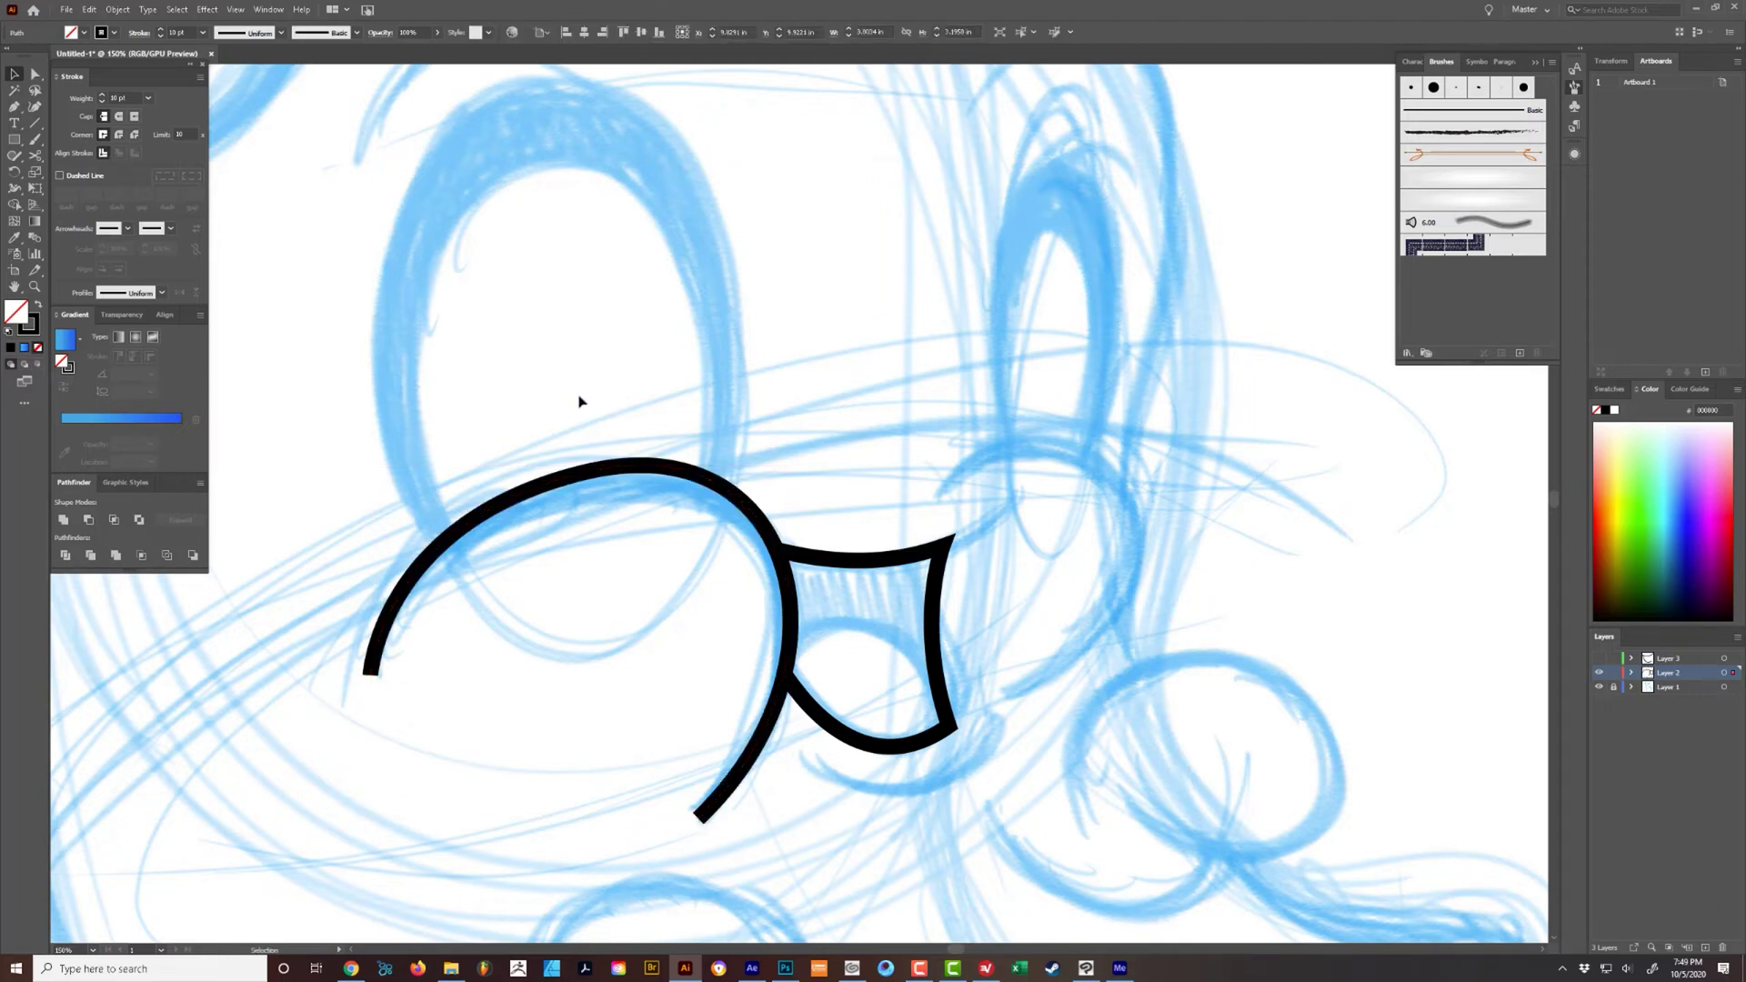
# - Draw a closed tongue shape with the Pen tool, following the sketched arc inside the mouth and looping outside its lower edge
pyautogui.click(581, 404)
pyautogui.moveTo(1013, 706); pyautogui.dragTo(957, 633)
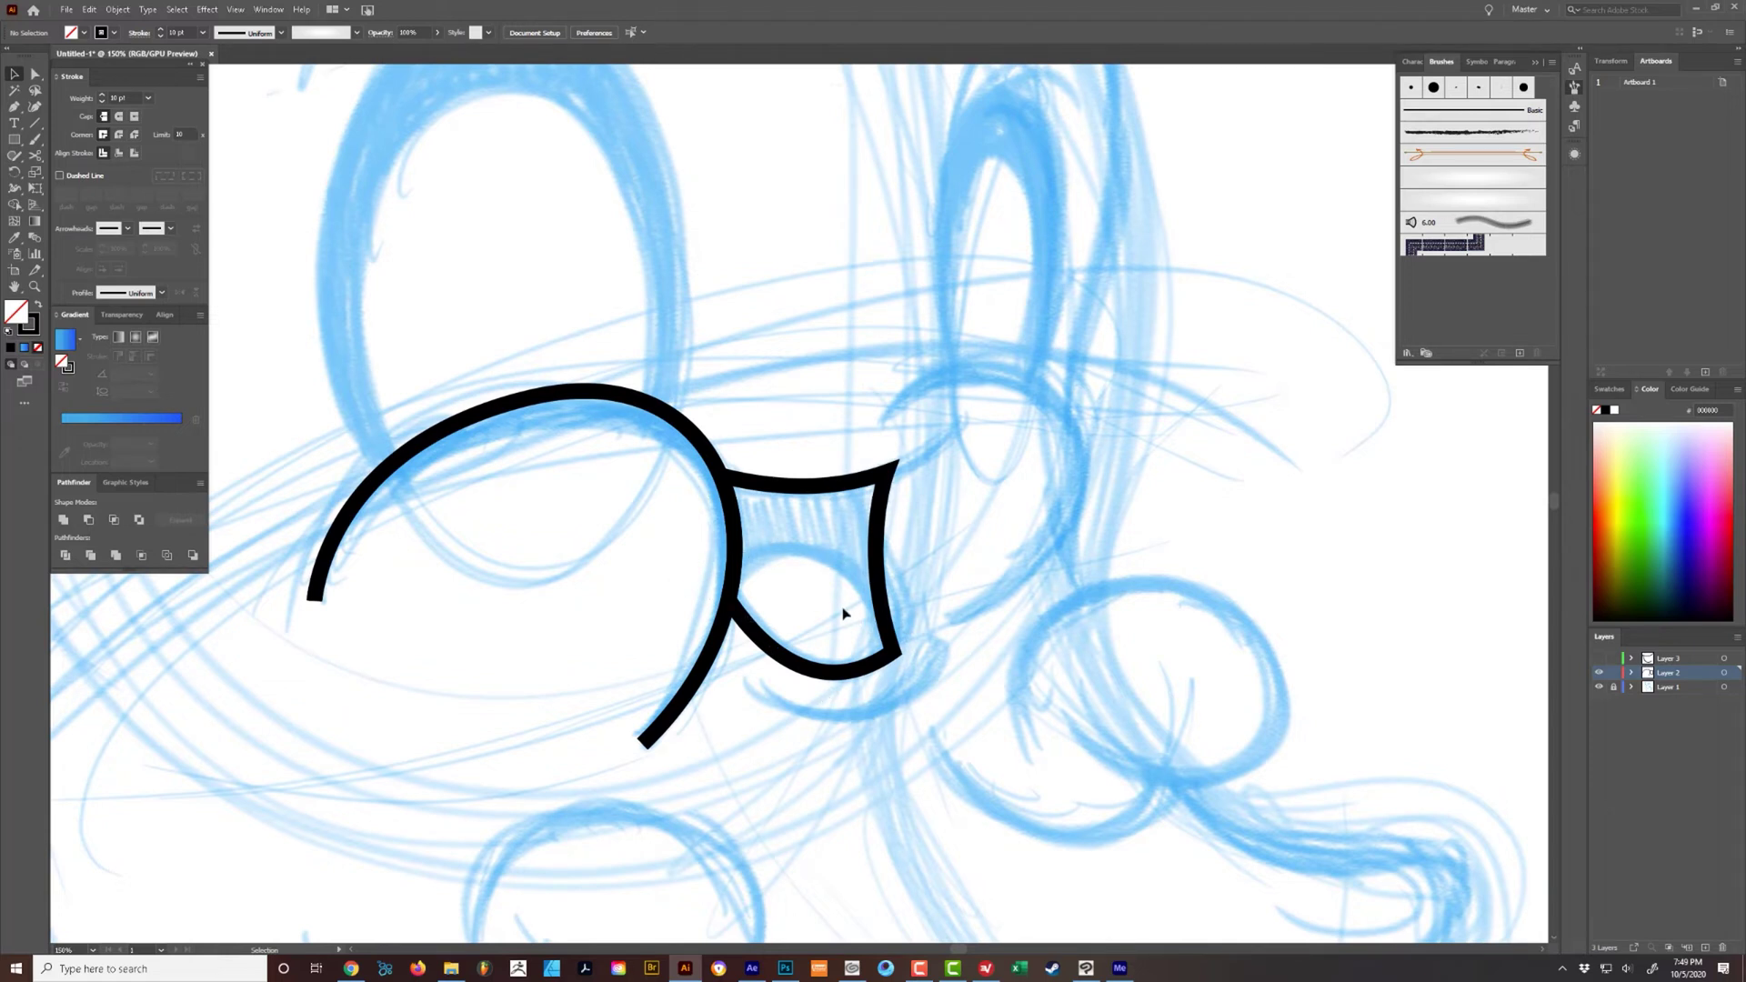
pyautogui.press('p')
pyautogui.click(709, 593)
pyautogui.moveTo(809, 551); pyautogui.dragTo(876, 564)
pyautogui.moveTo(889, 765); pyautogui.dragTo(889, 767)
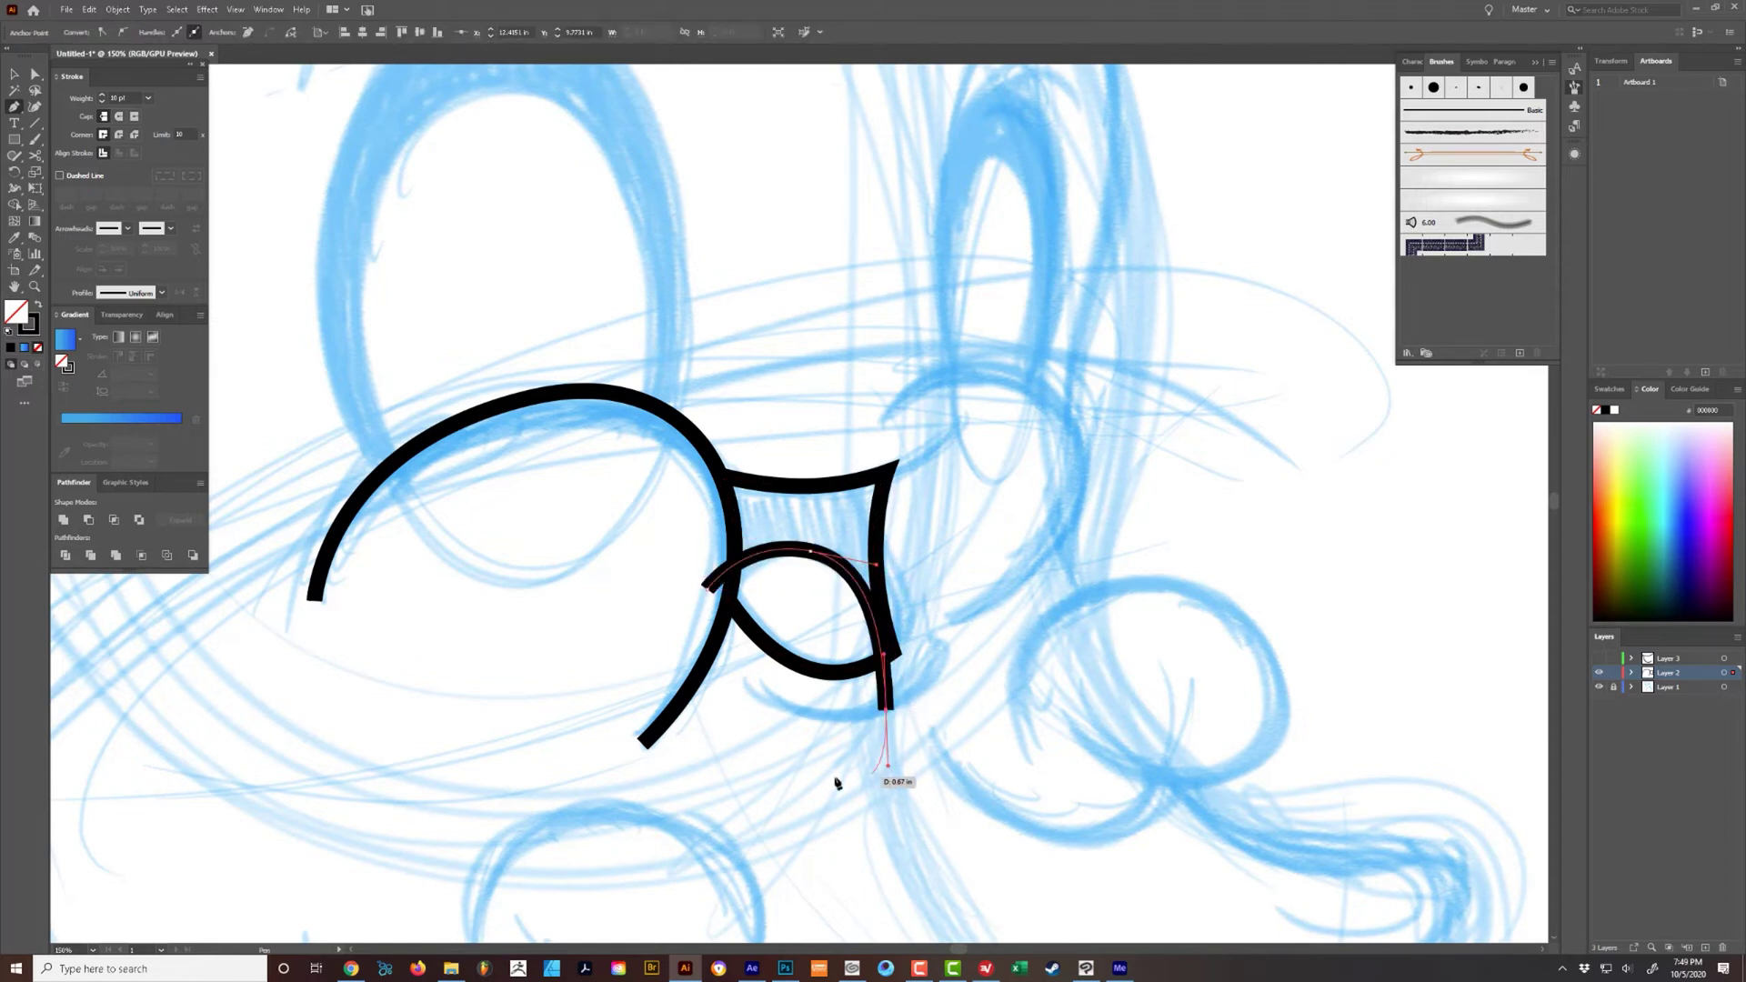
pyautogui.click(797, 774)
pyautogui.click(621, 638)
pyautogui.click(637, 615)
pyautogui.click(706, 593)
pyautogui.press('v')
pyautogui.click(1072, 672)
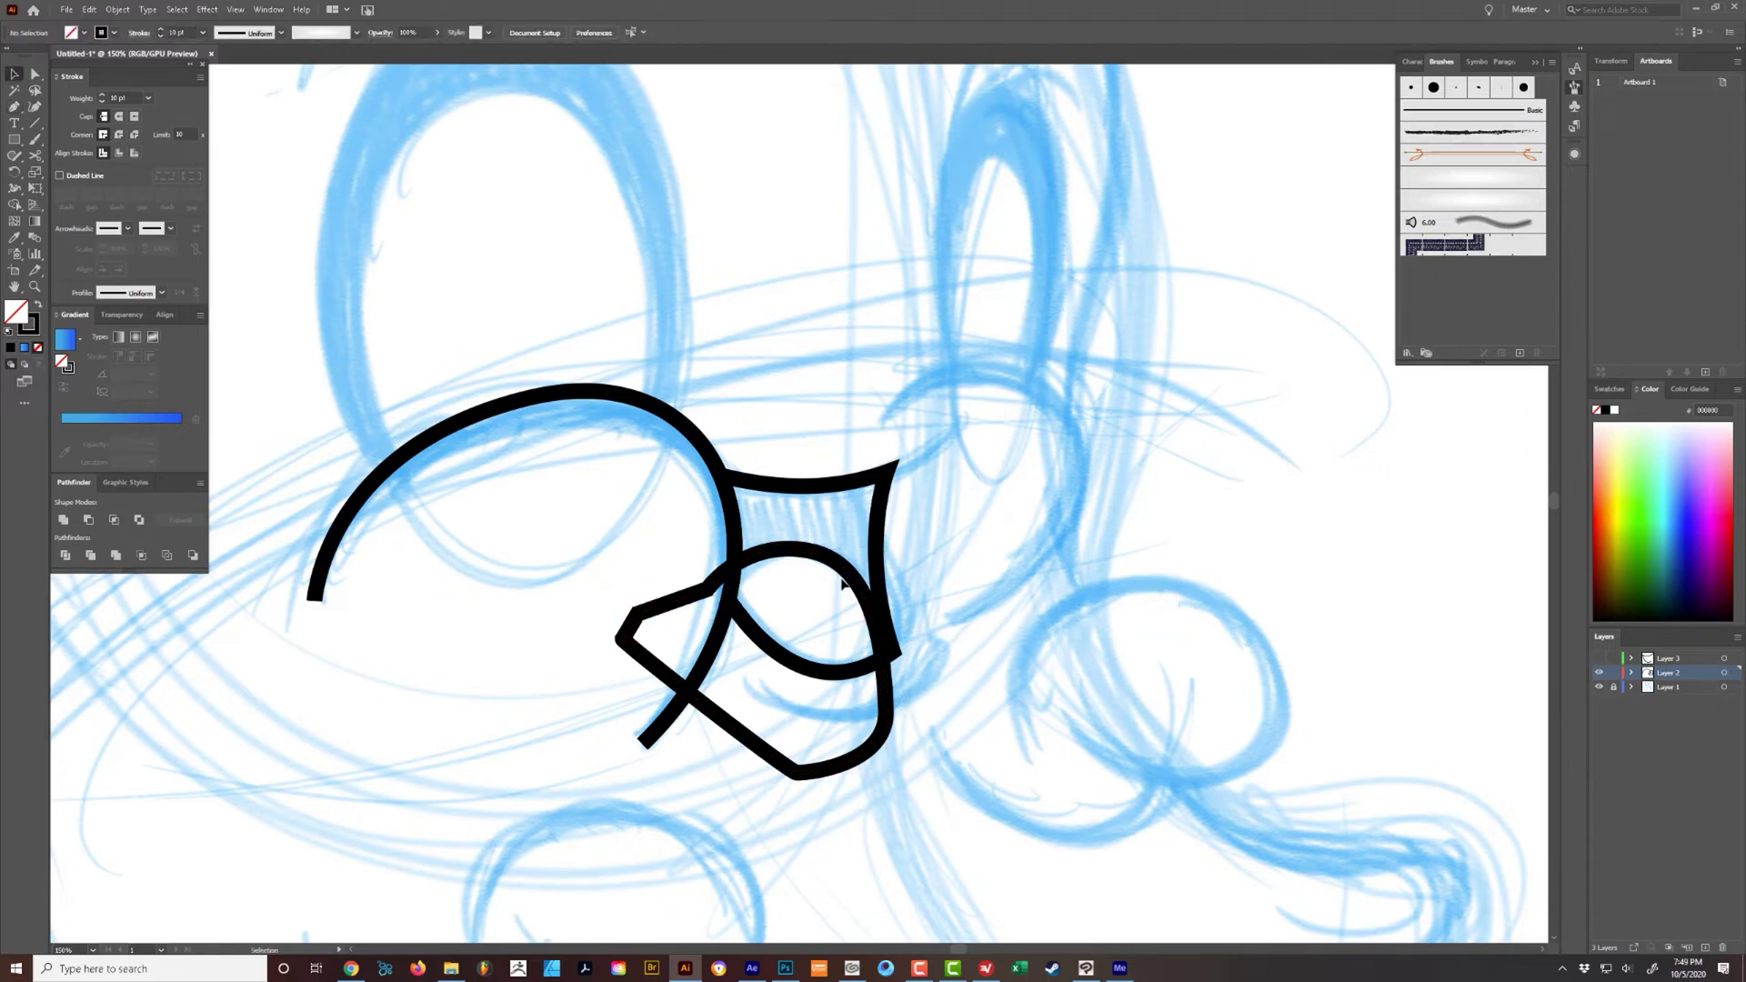
# - Select and copy the closed mouth shape
pyautogui.click(877, 526)
pyautogui.press('a')
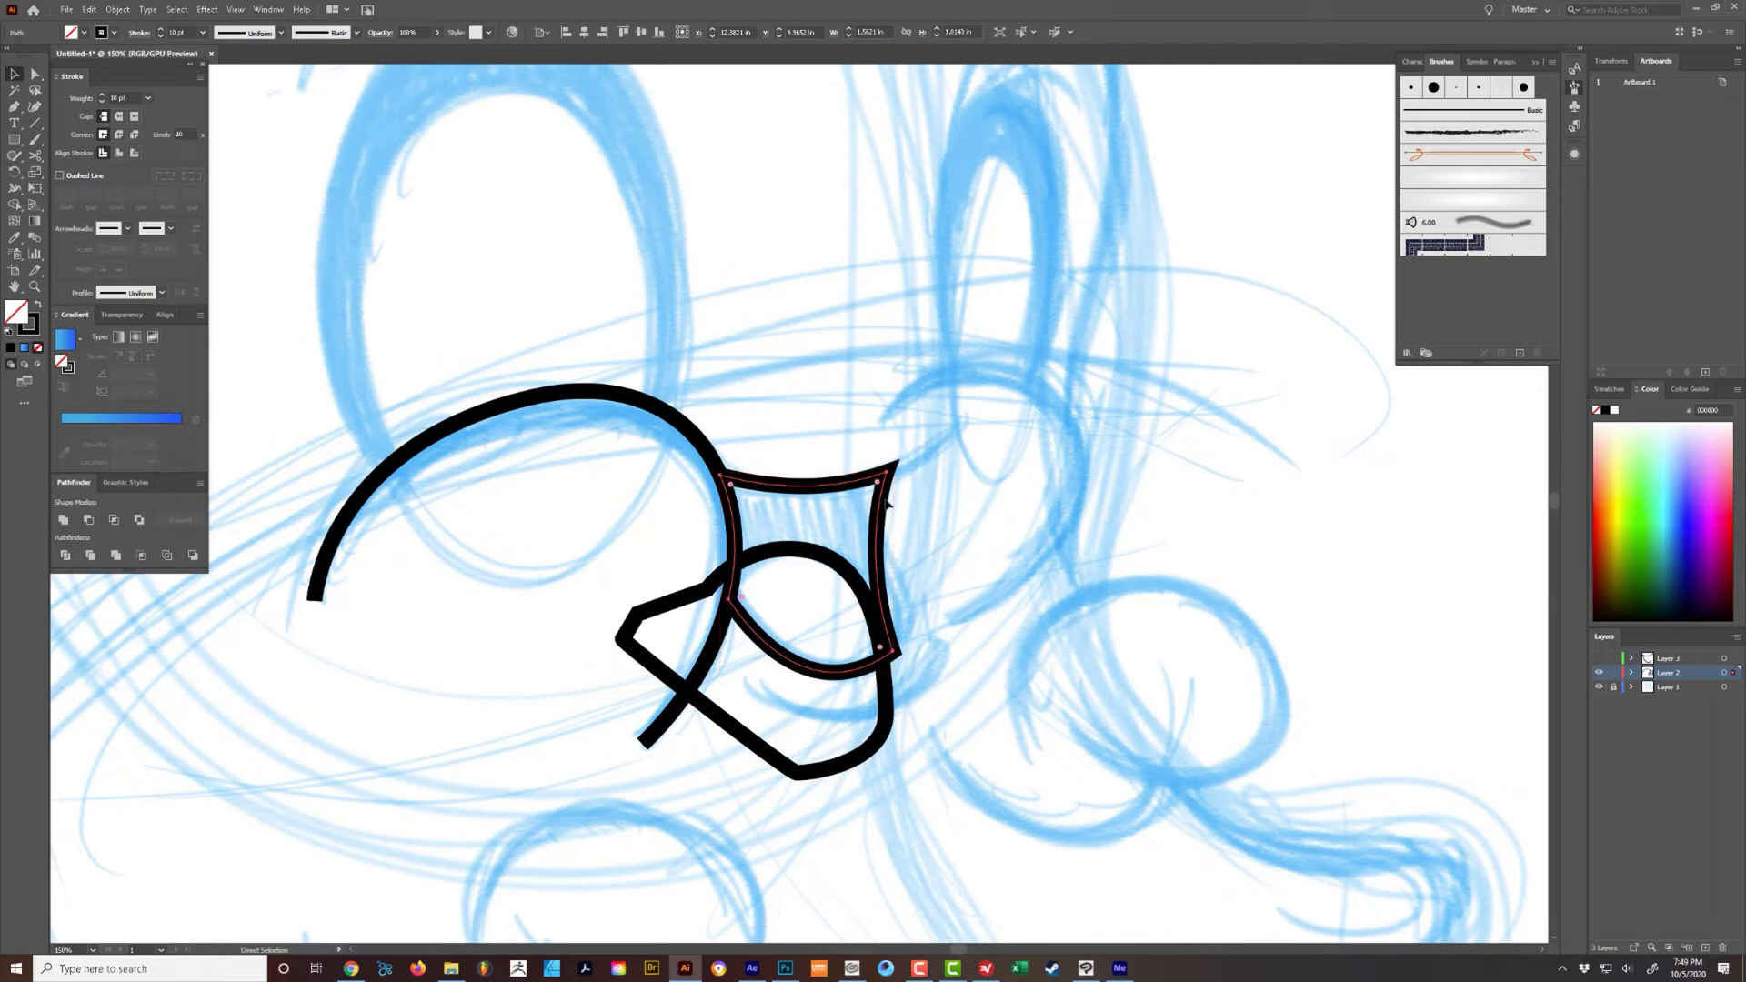
pyautogui.press('v')
pyautogui.click(1020, 525)
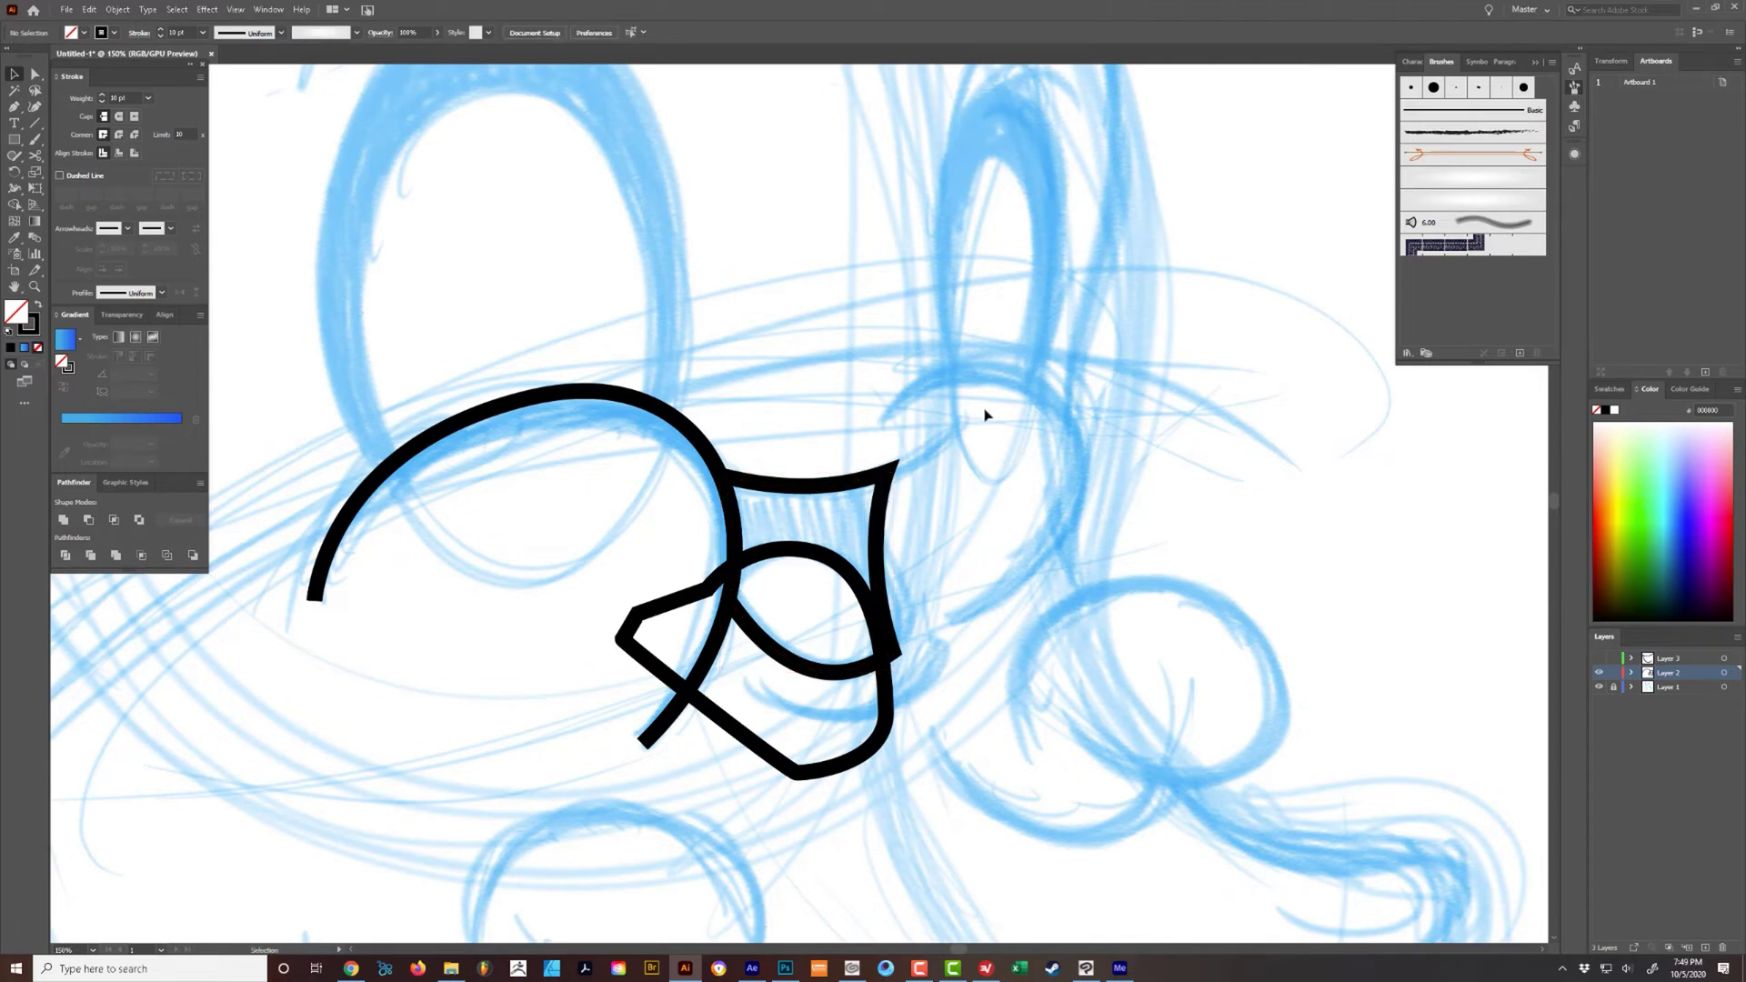
# - Trim the tongue to the mouth with Pathfinder Intersect, and paste the copied mouth shape back in its original place
pyautogui.click(837, 636)
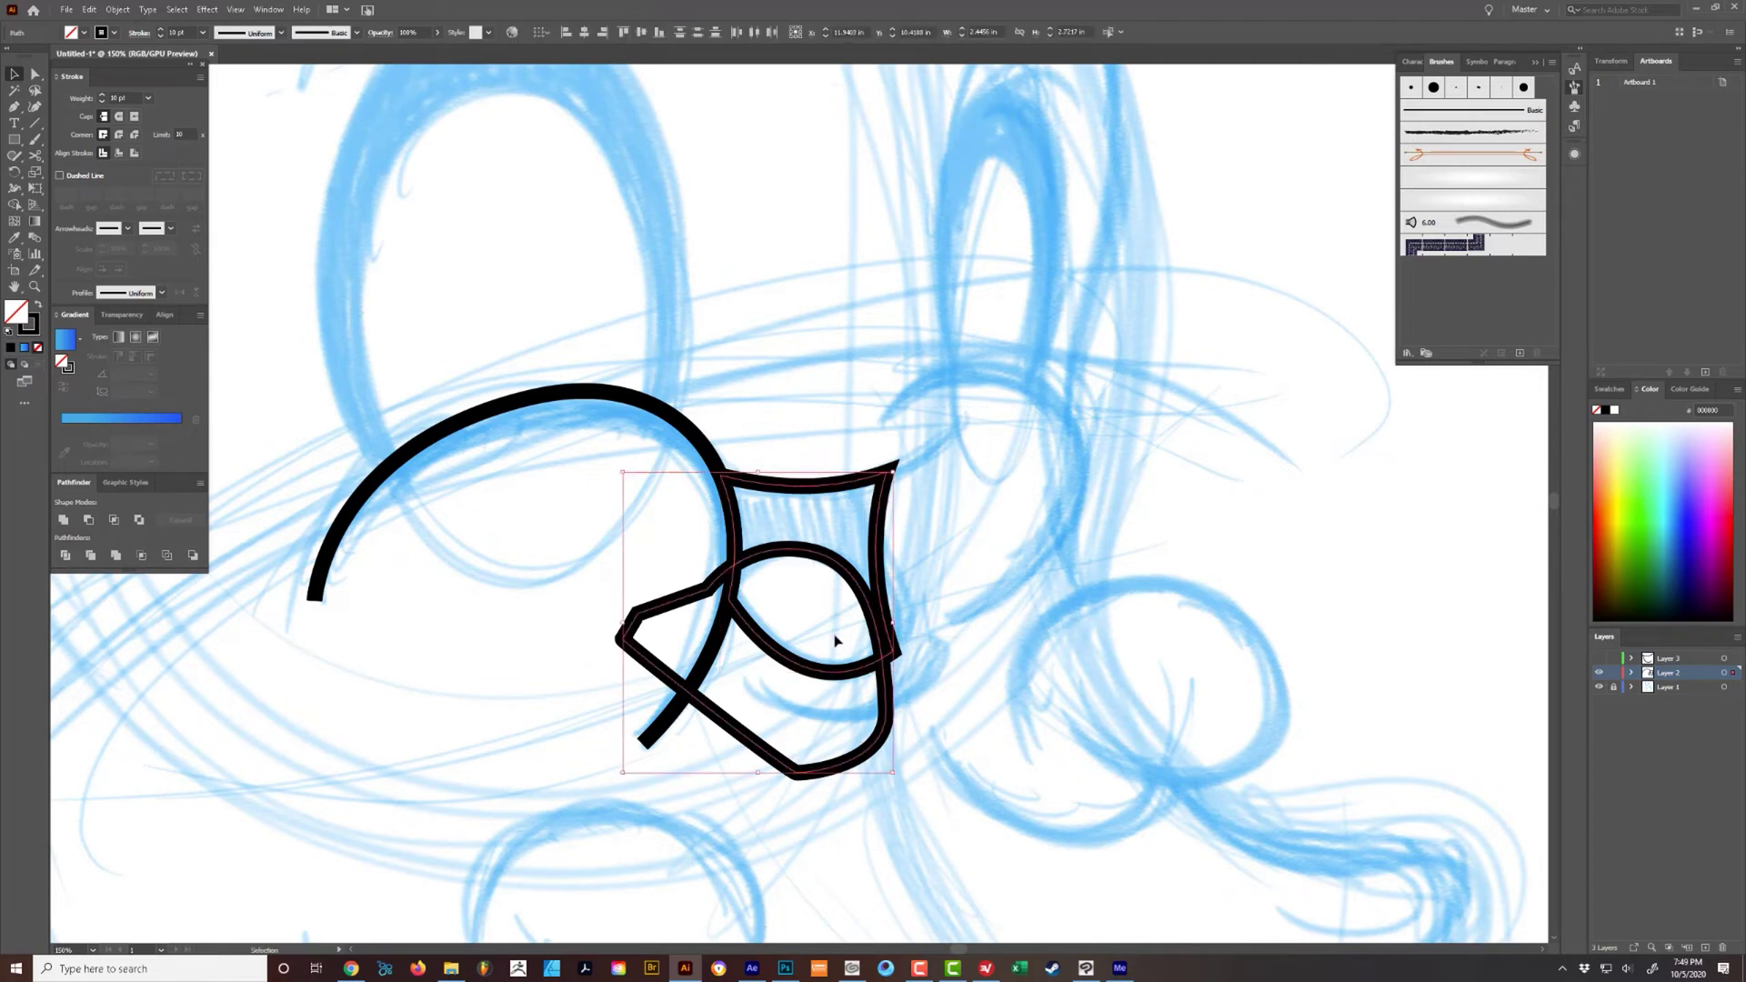
pyautogui.click(113, 521)
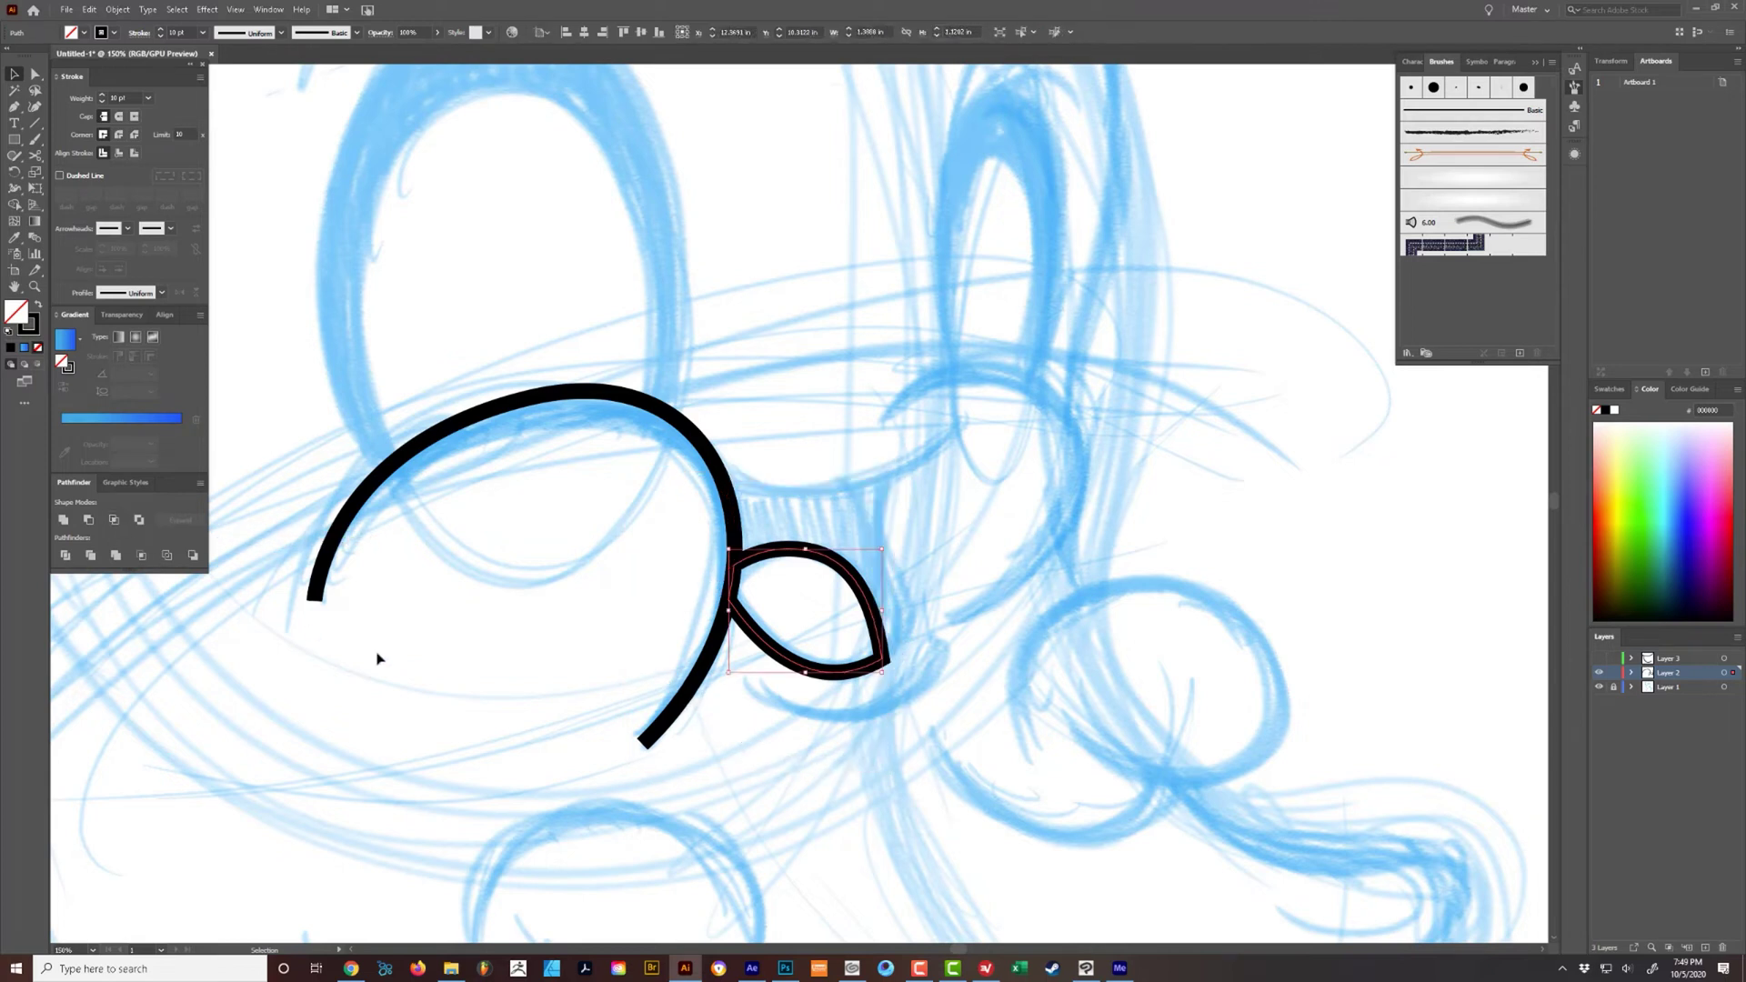
pyautogui.click(1015, 647)
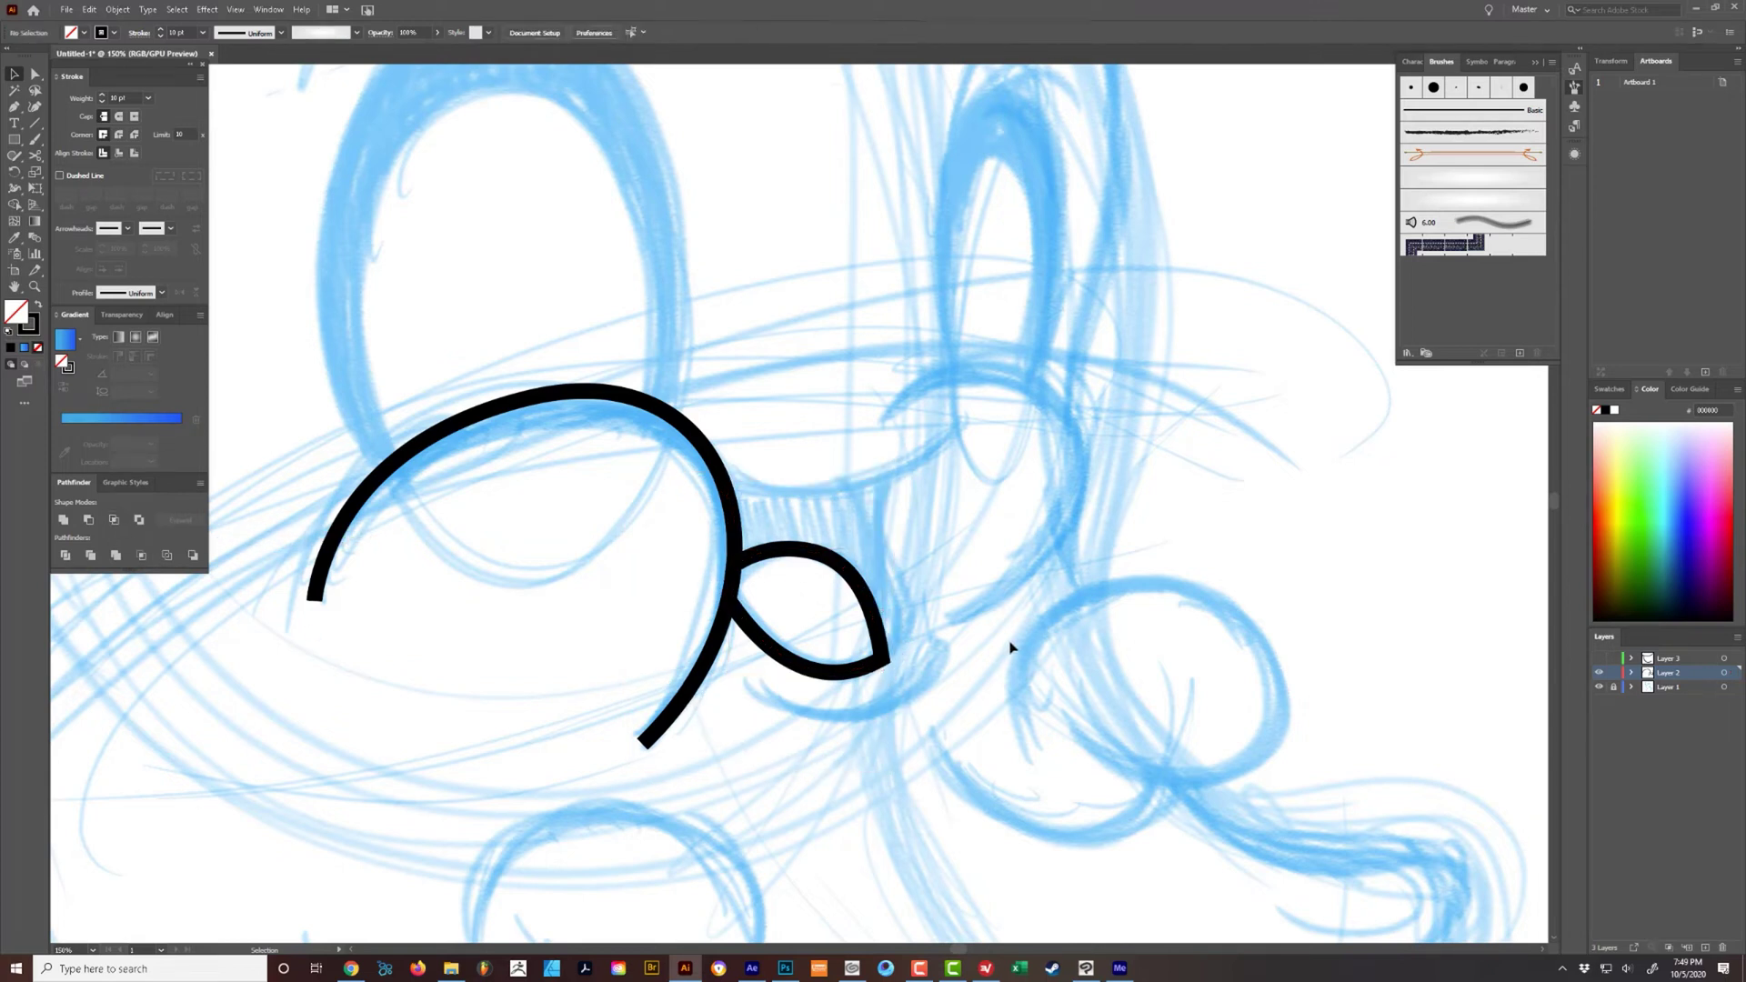
pyautogui.hotkey('ctrl', 'z')
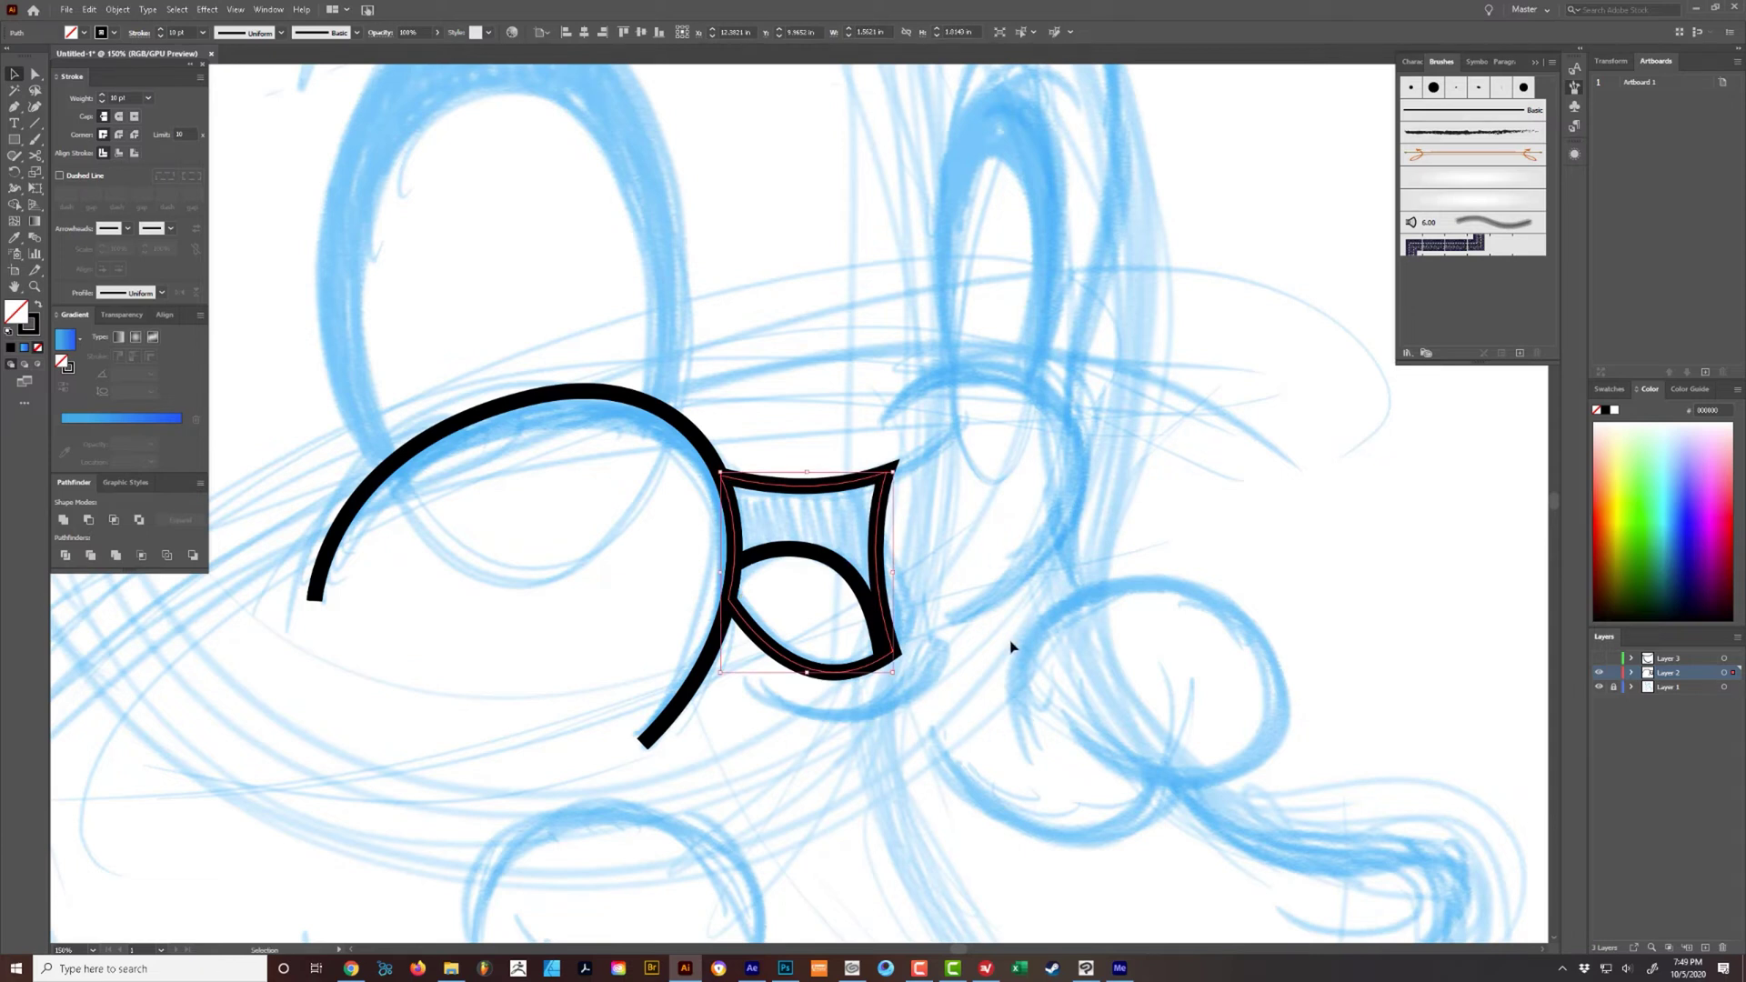
pyautogui.press('a')
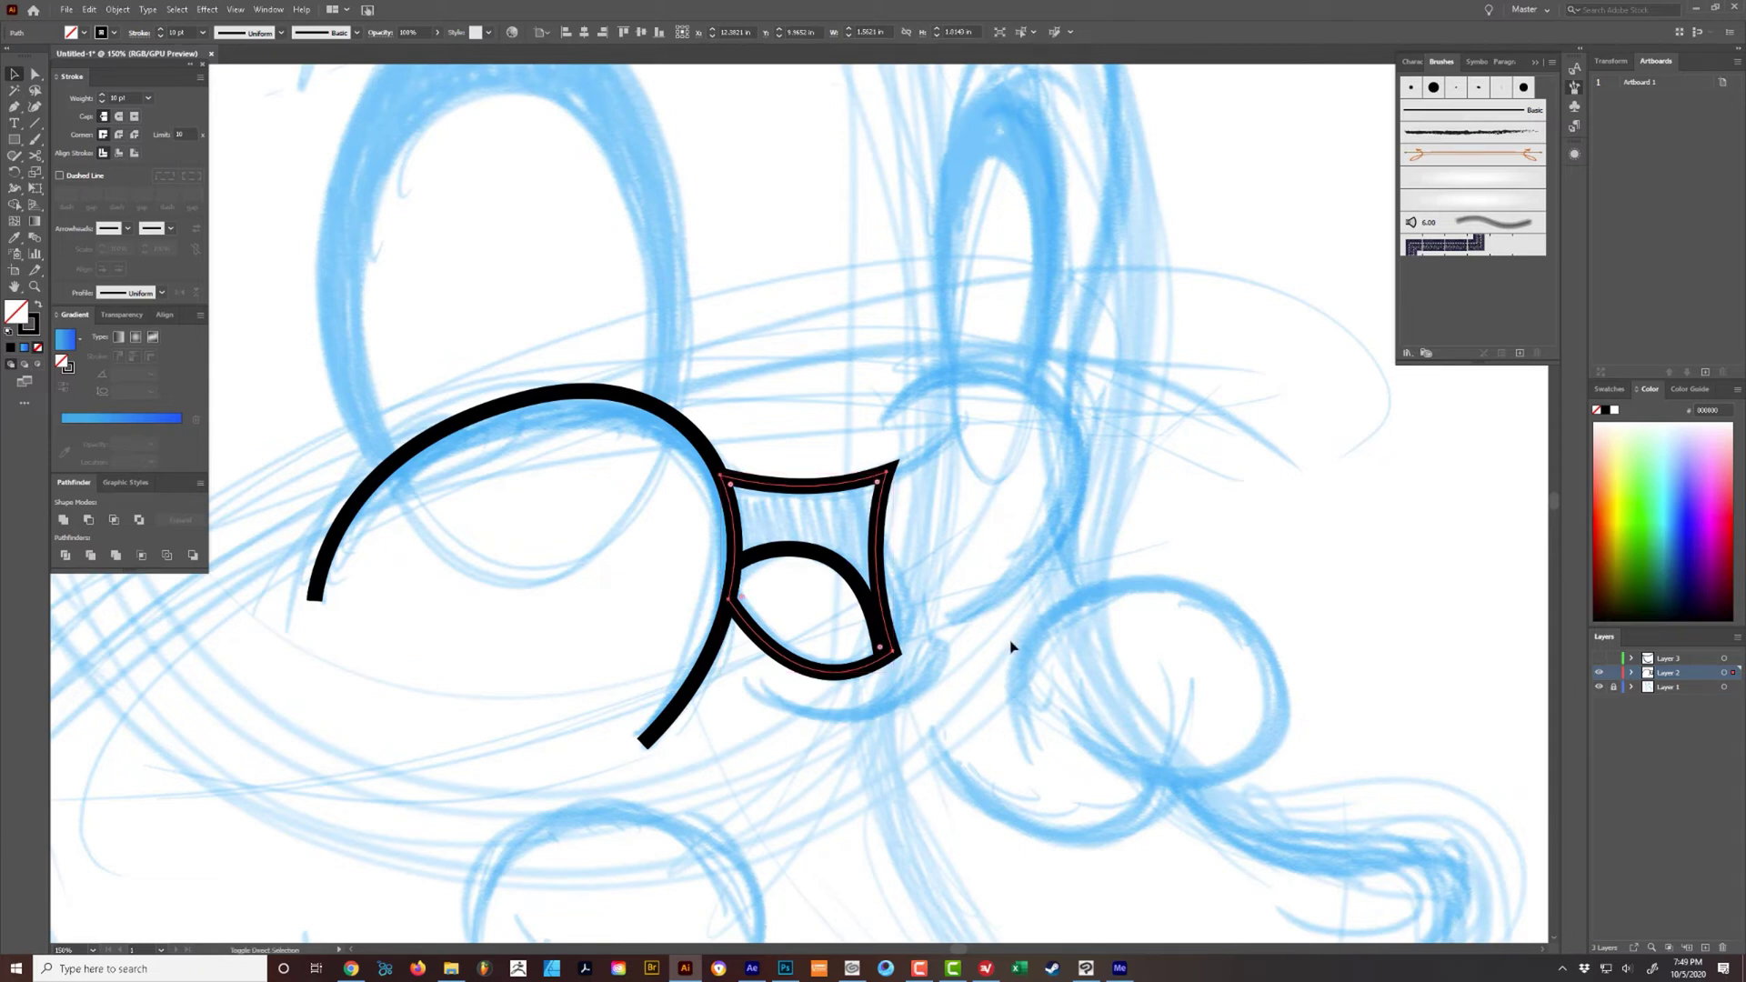
pyautogui.click(825, 448)
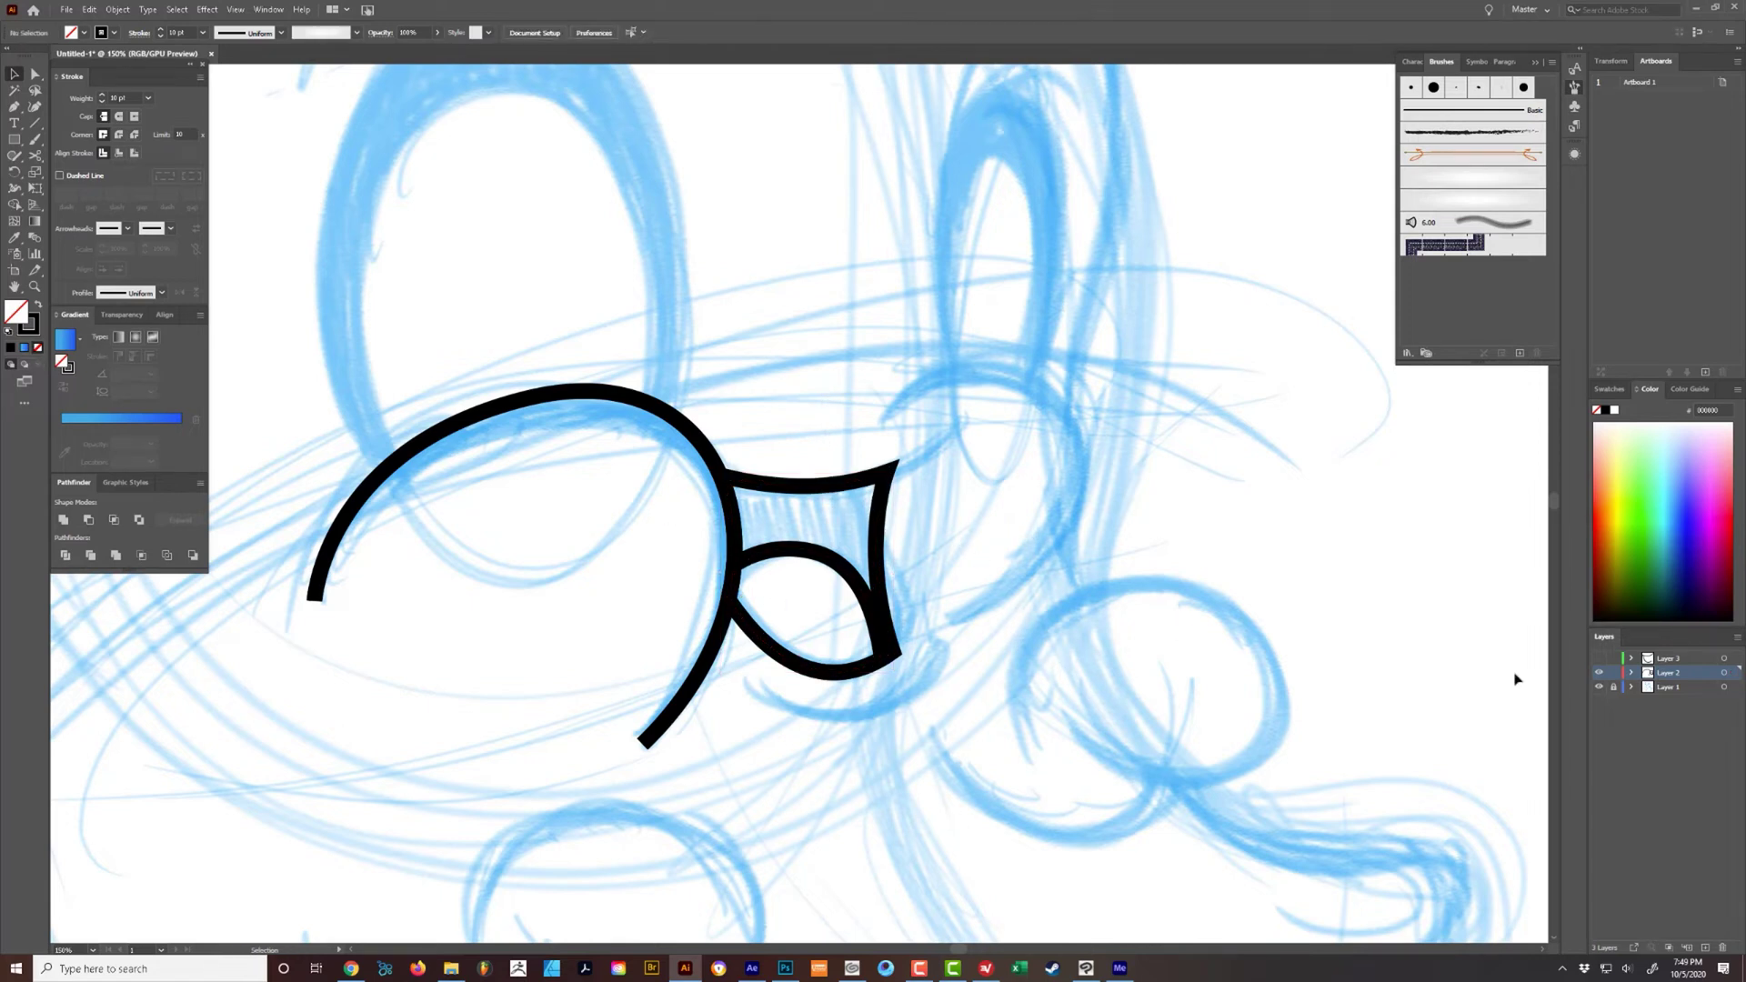
# - Show Layer 3 and move its full open mouth lines to Layer 2
pyautogui.click(1600, 659)
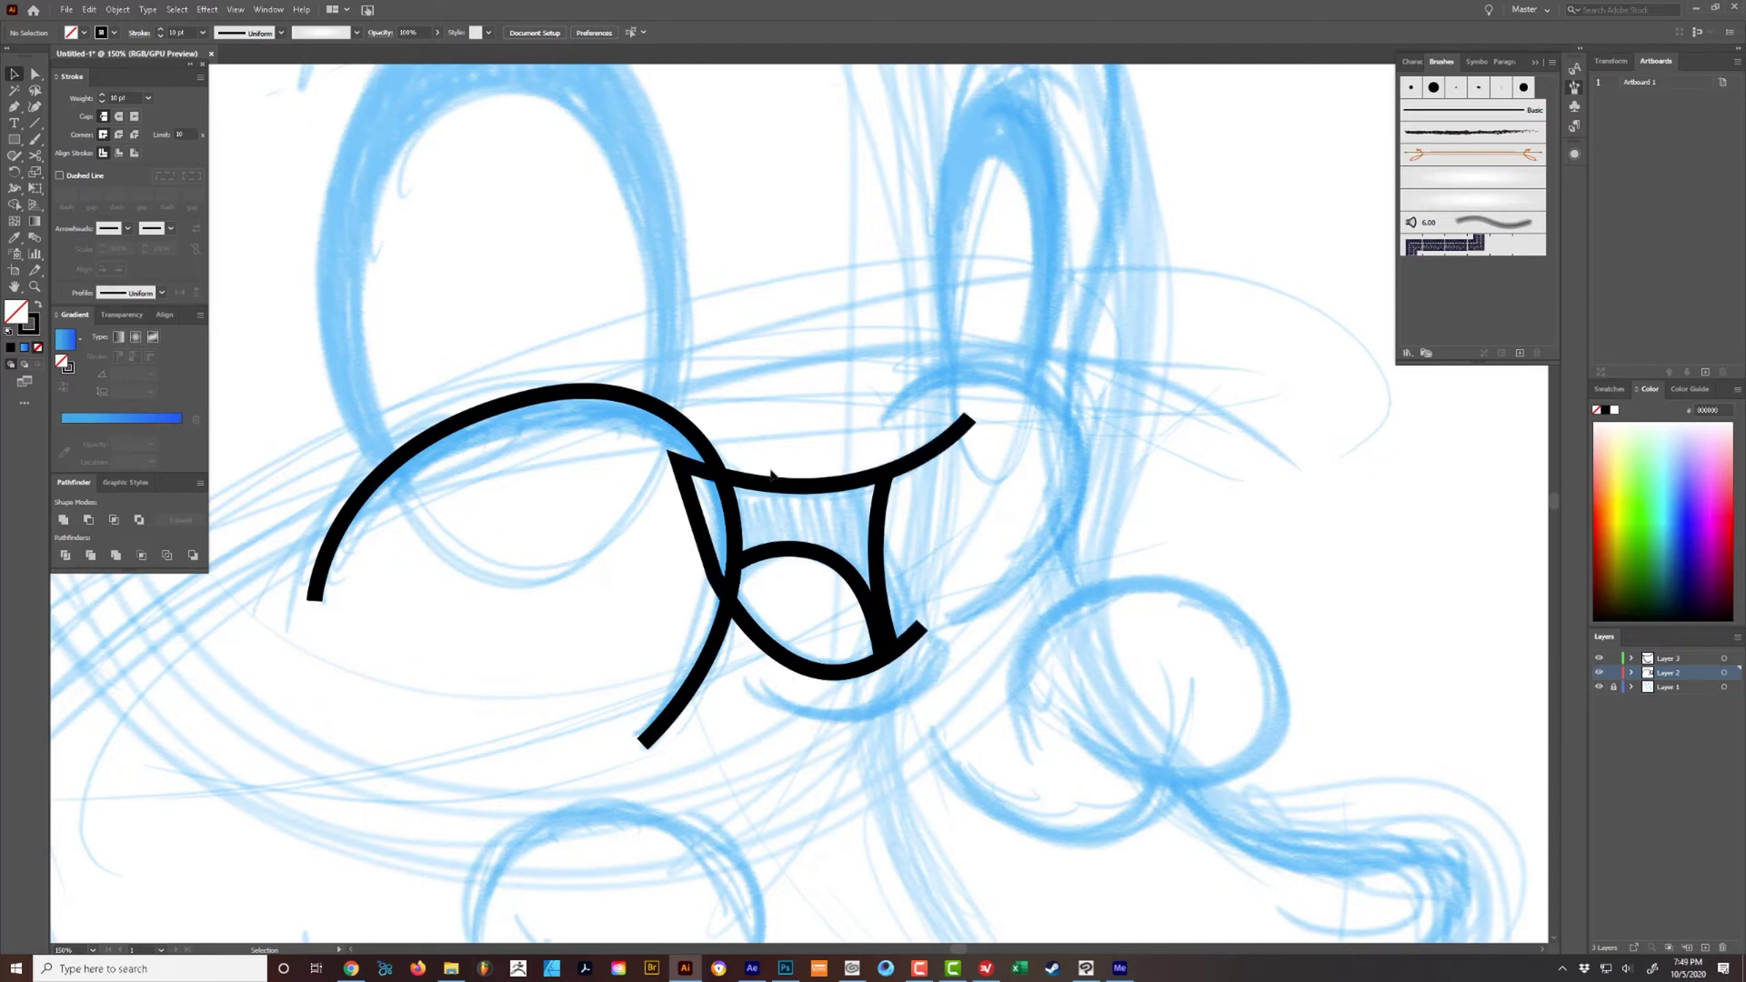
pyautogui.click(1599, 659)
pyautogui.click(1599, 658)
pyautogui.click(589, 417)
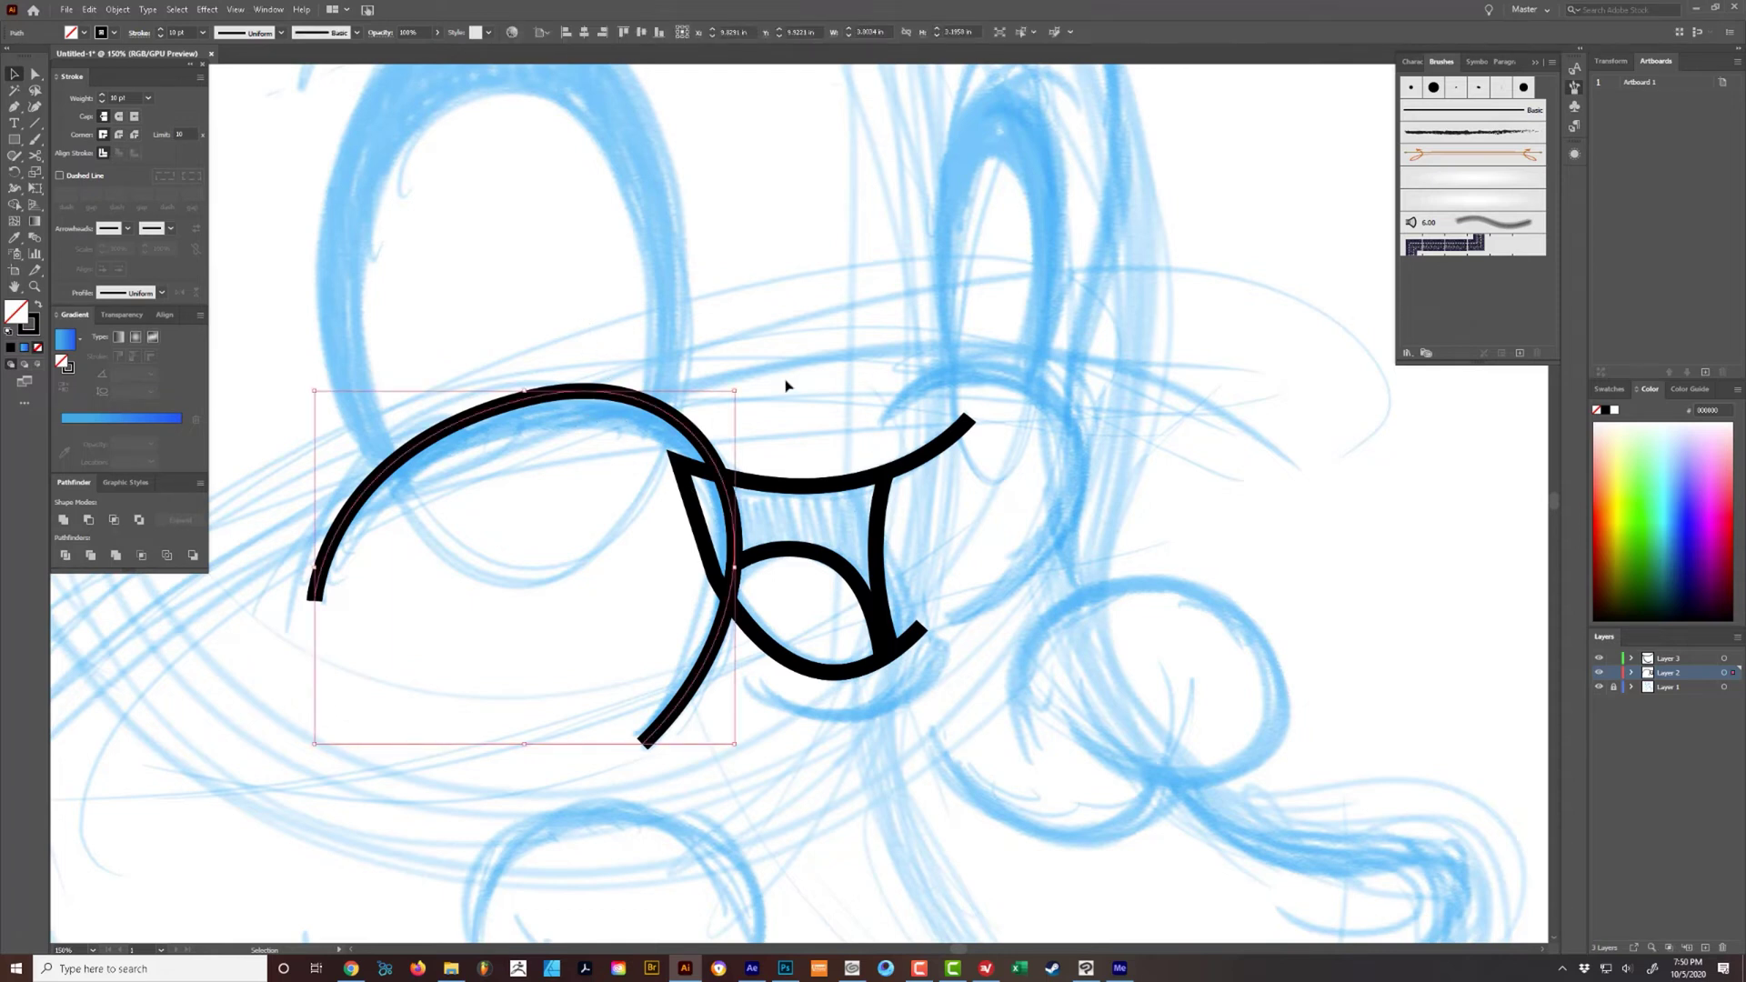
pyautogui.click(1724, 659)
pyautogui.moveTo(1734, 658); pyautogui.dragTo(1736, 673)
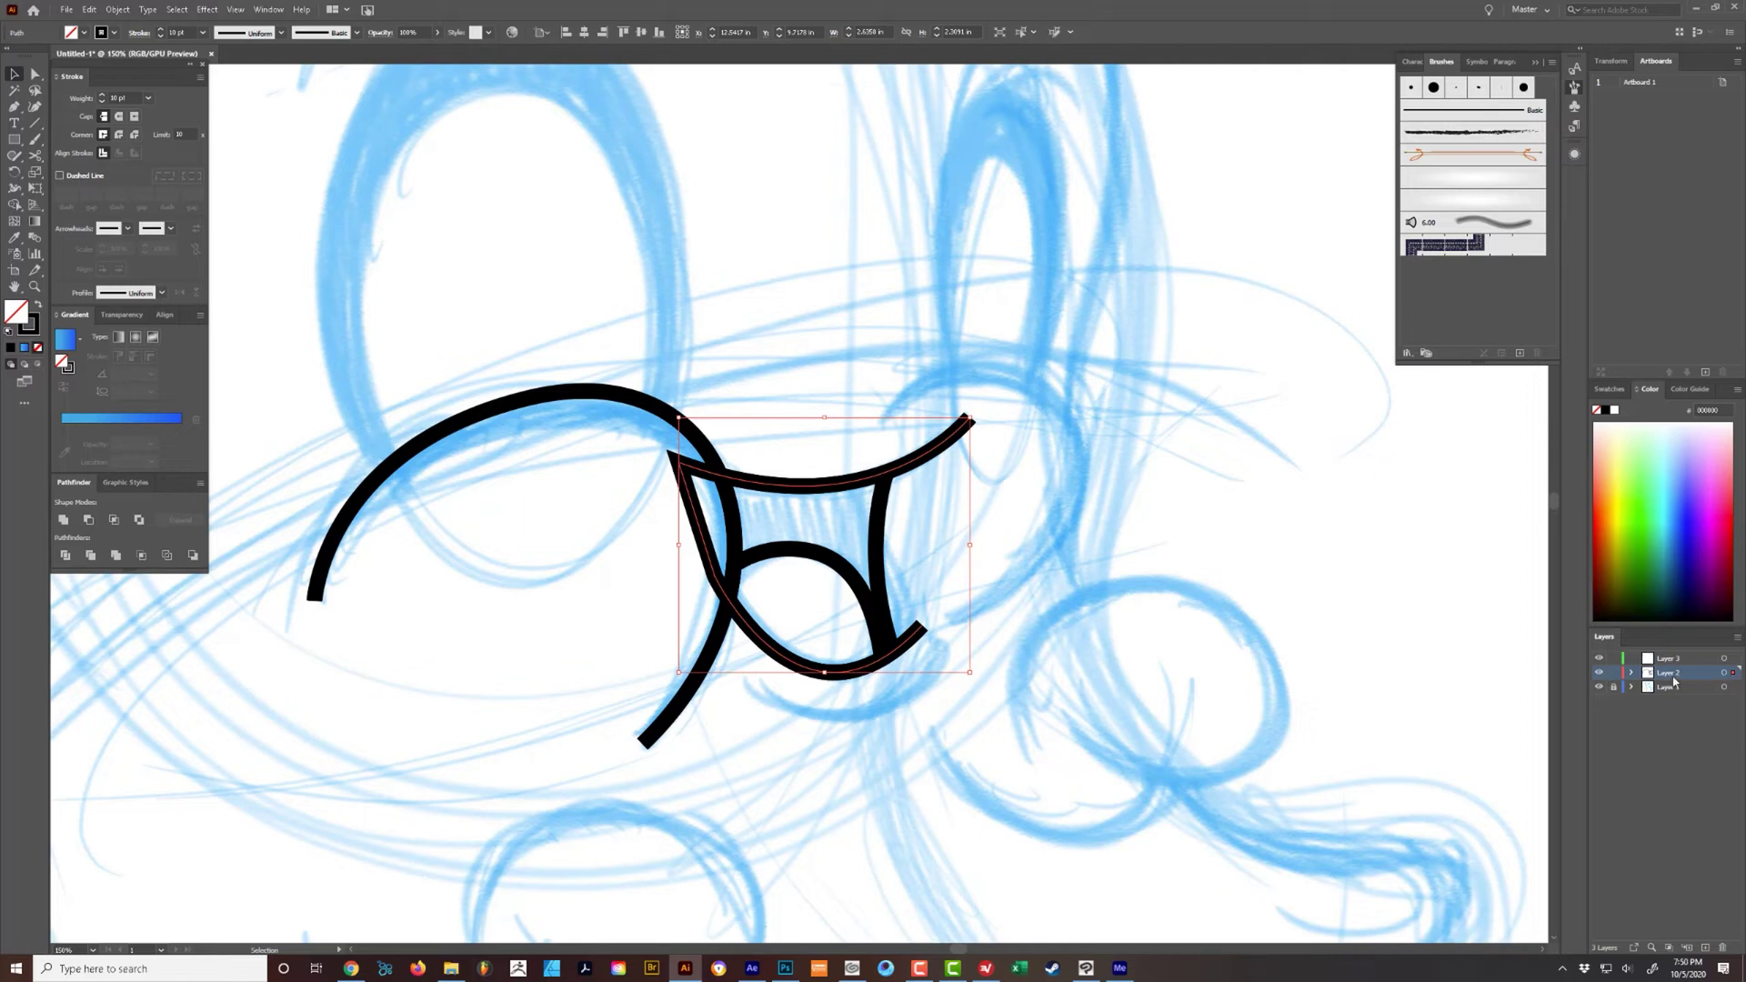
pyautogui.click(1049, 527)
# - Try to trim the open mouth lines along the cheek arc with Minus Front, and undo it
pyautogui.click(518, 505)
pyautogui.press('a')
pyautogui.press('ctrl')
pyautogui.press('v')
pyautogui.press('ctrl')
pyautogui.press('shift')
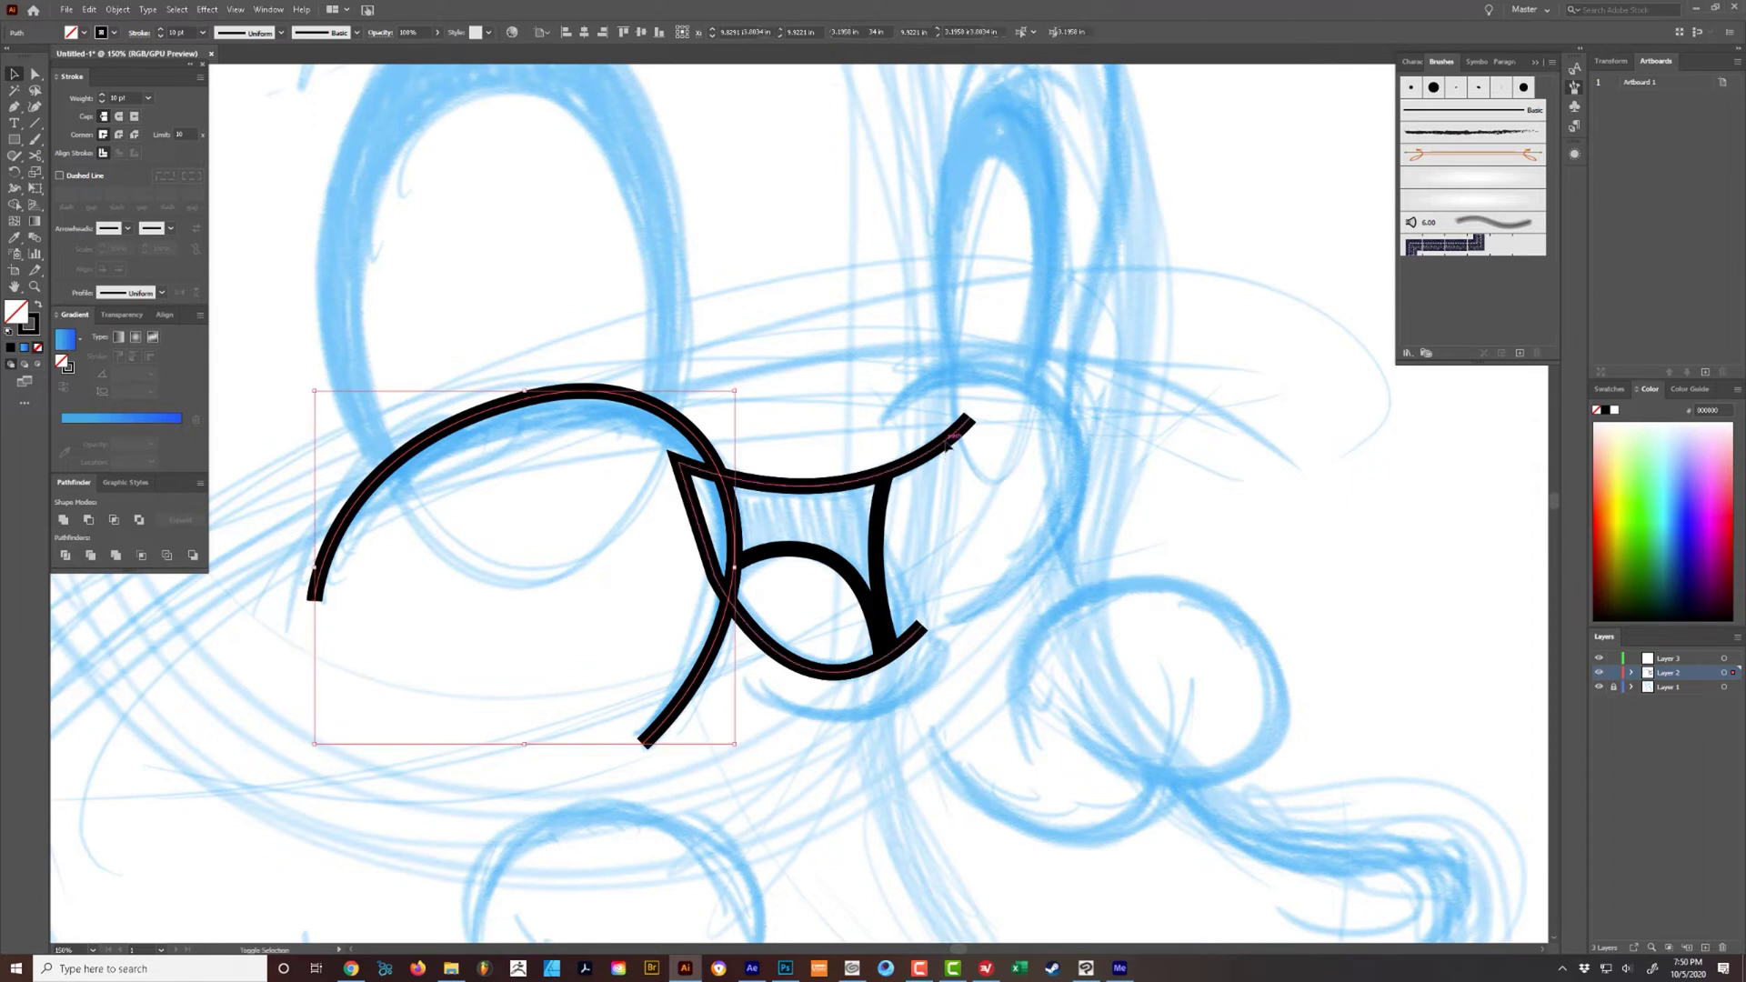
pyautogui.keyDown('shift'); pyautogui.click(946, 448); pyautogui.keyUp('shift')
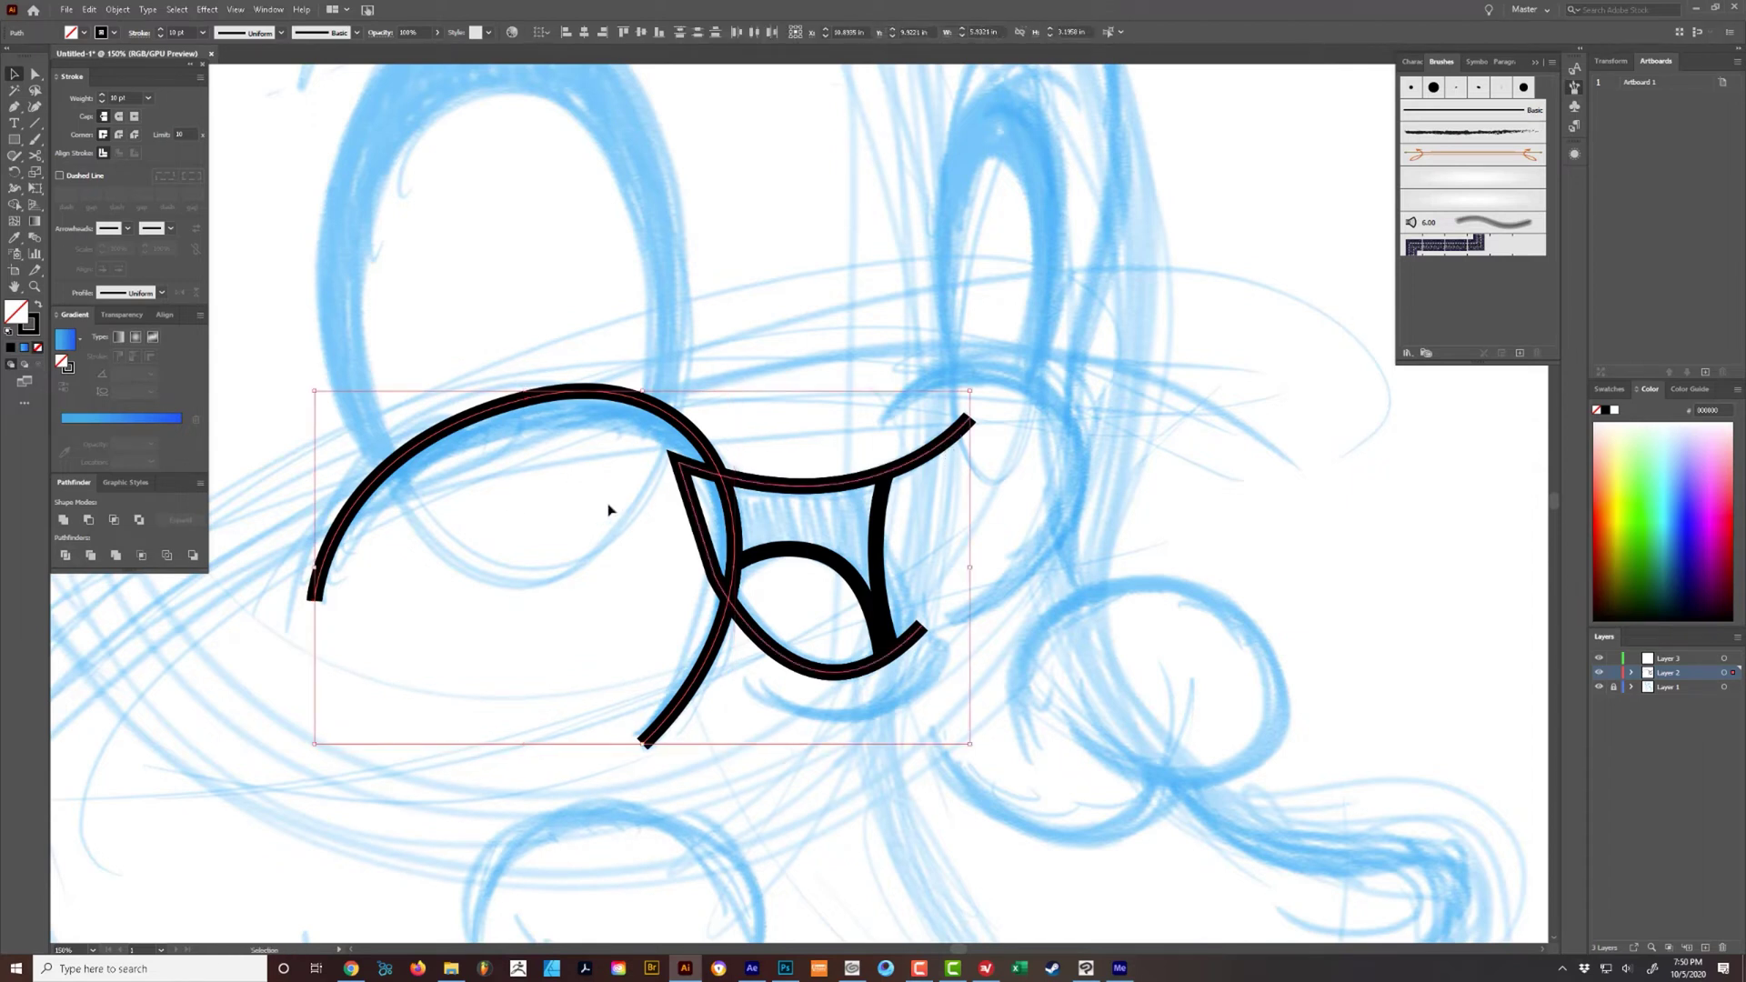
pyautogui.click(90, 522)
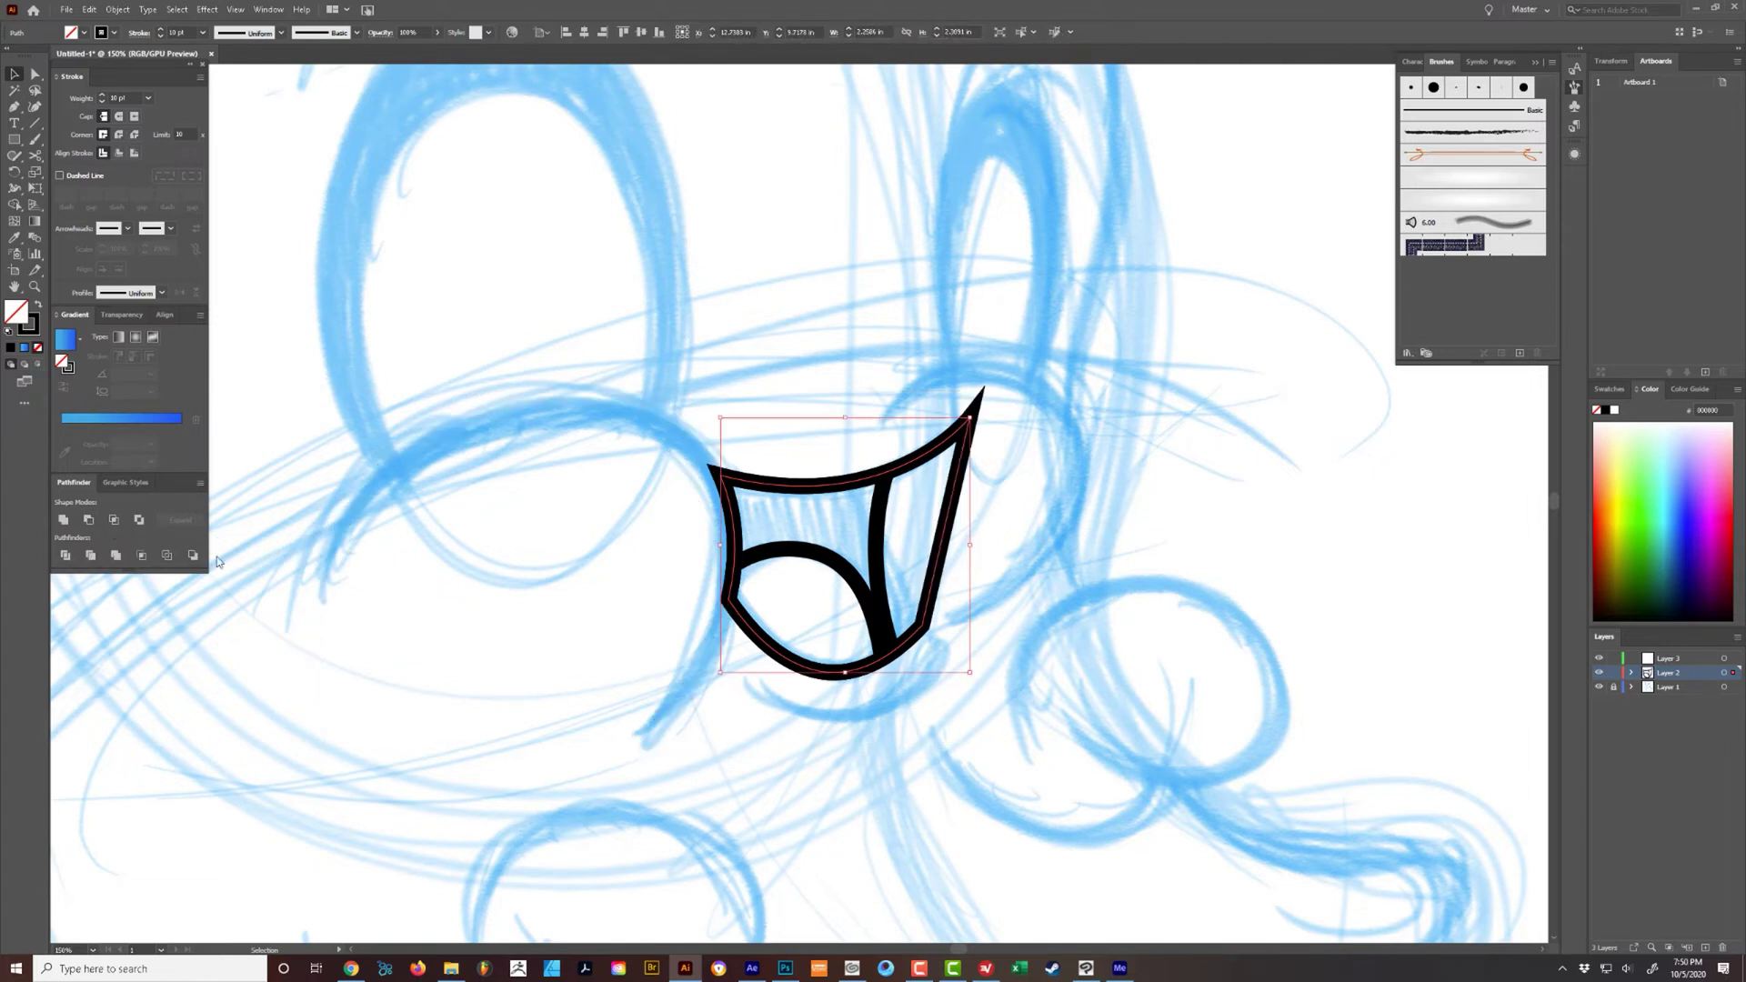
pyautogui.press('a')
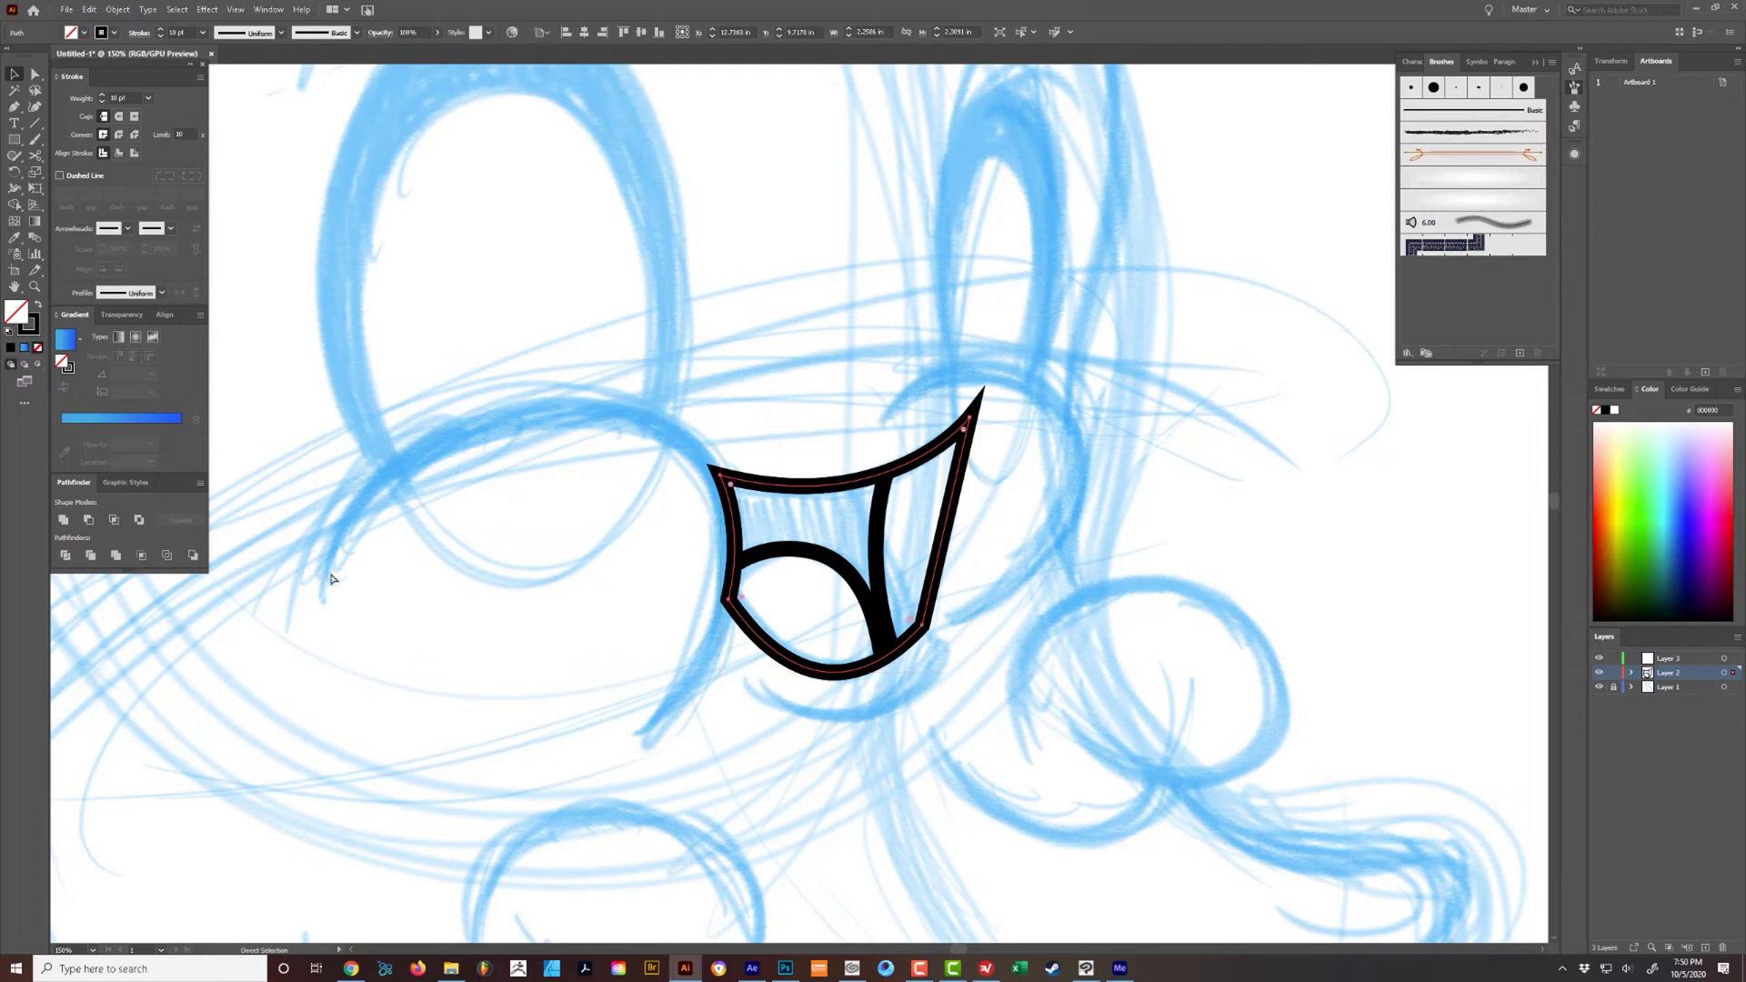
pyautogui.hotkey('ctrl', 'z')
pyautogui.press('v')
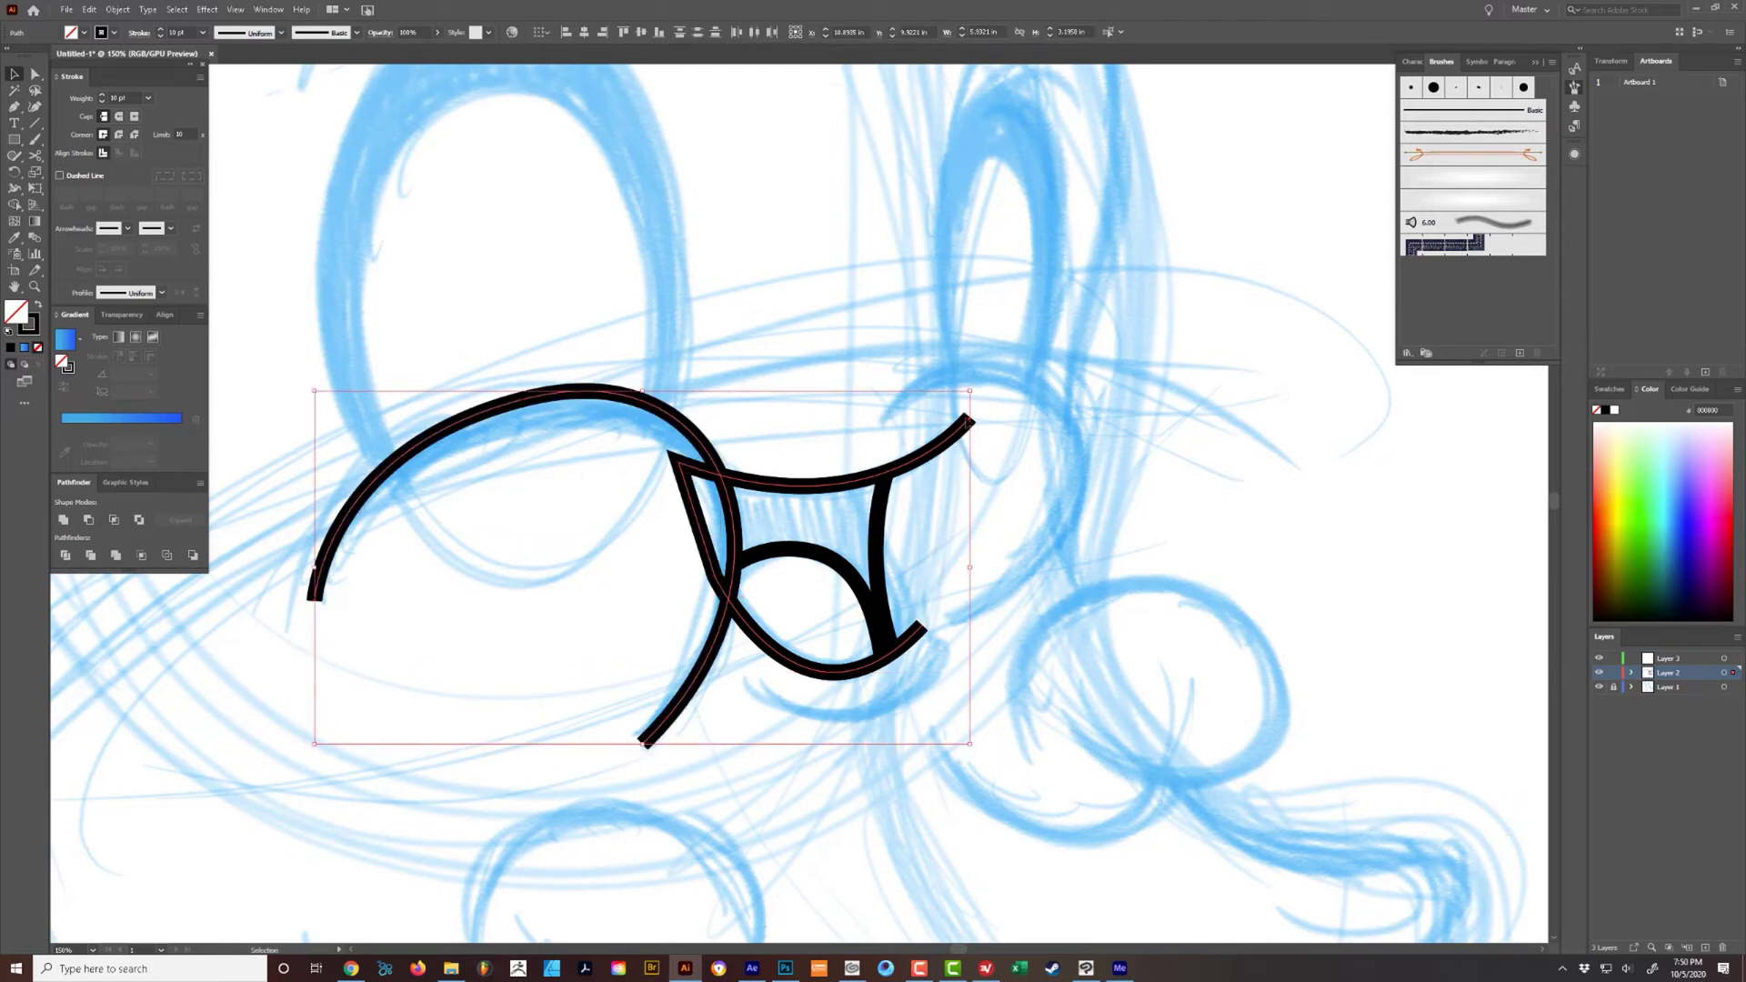
# - Reselect the open mouth path together with the cheek arc, retry Minus Front, and undo it again
pyautogui.click(1083, 630)
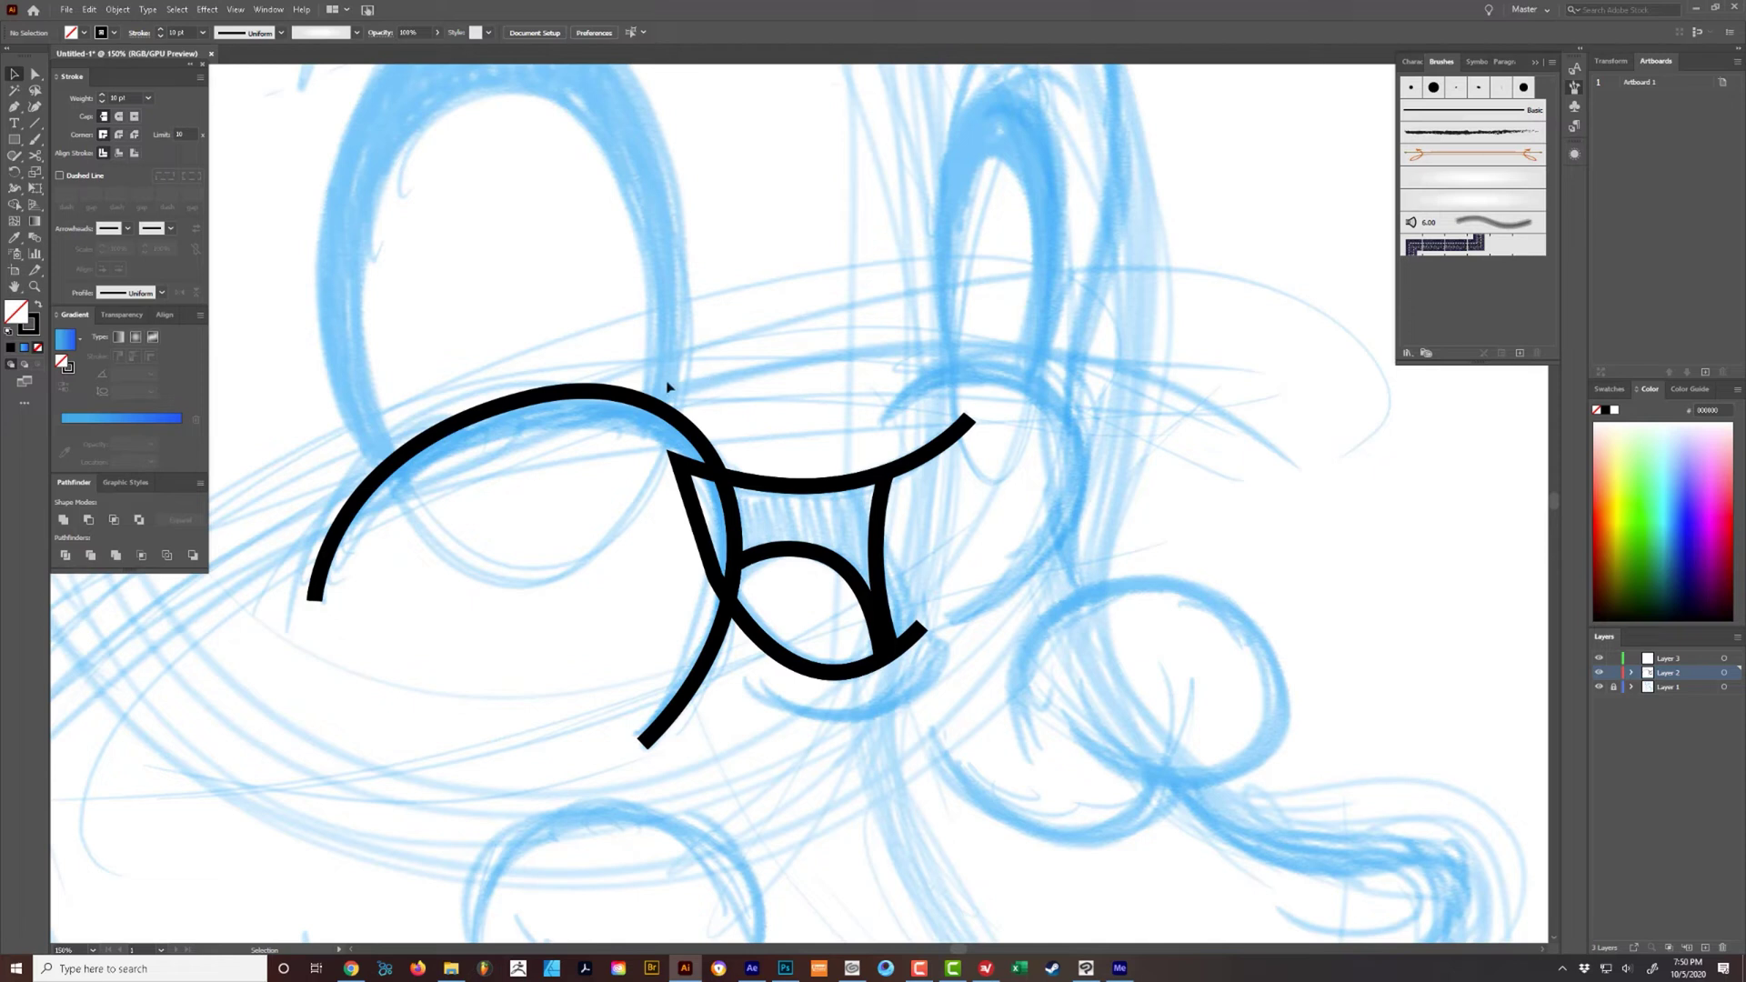
pyautogui.click(953, 436)
pyautogui.keyDown('shift'); pyautogui.moveTo(484, 334); pyautogui.dragTo(521, 458); pyautogui.keyUp('shift')
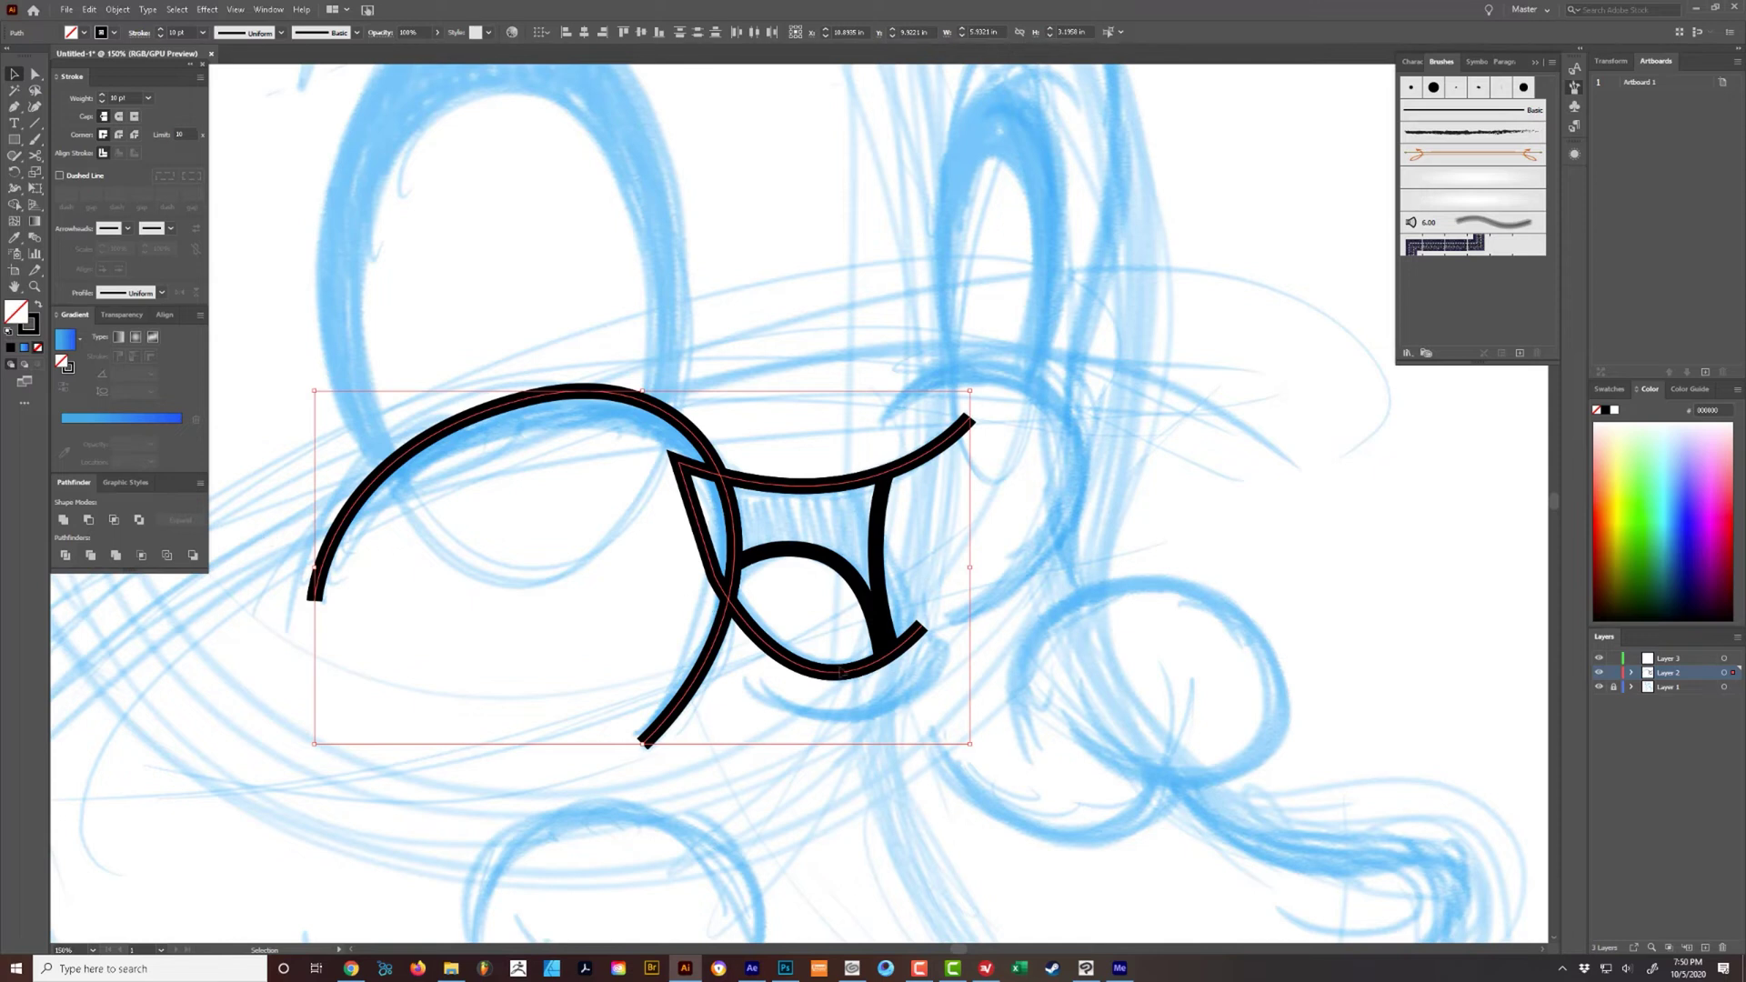
pyautogui.click(88, 520)
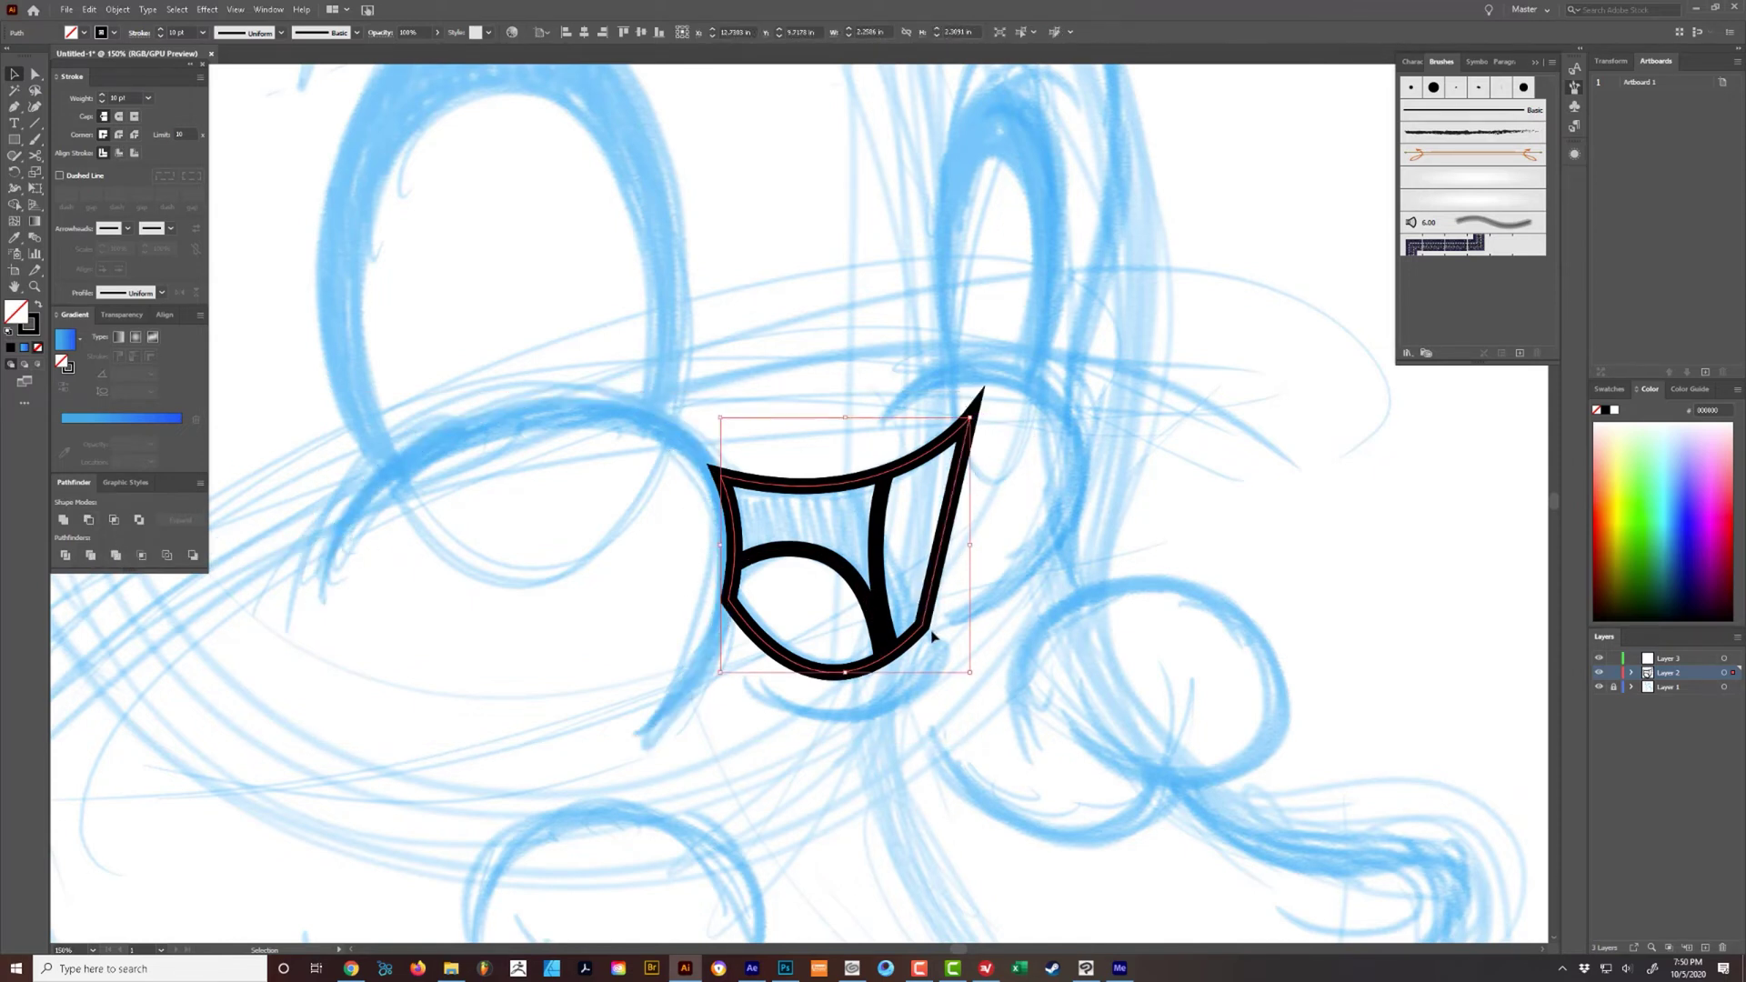
pyautogui.press('a')
pyautogui.hotkey('ctrl', 'z')
pyautogui.press('v')
pyautogui.click(1172, 576)
# - Expand the open mouth lines into outlined shapes with Fill and Stroke enabled
pyautogui.click(537, 398)
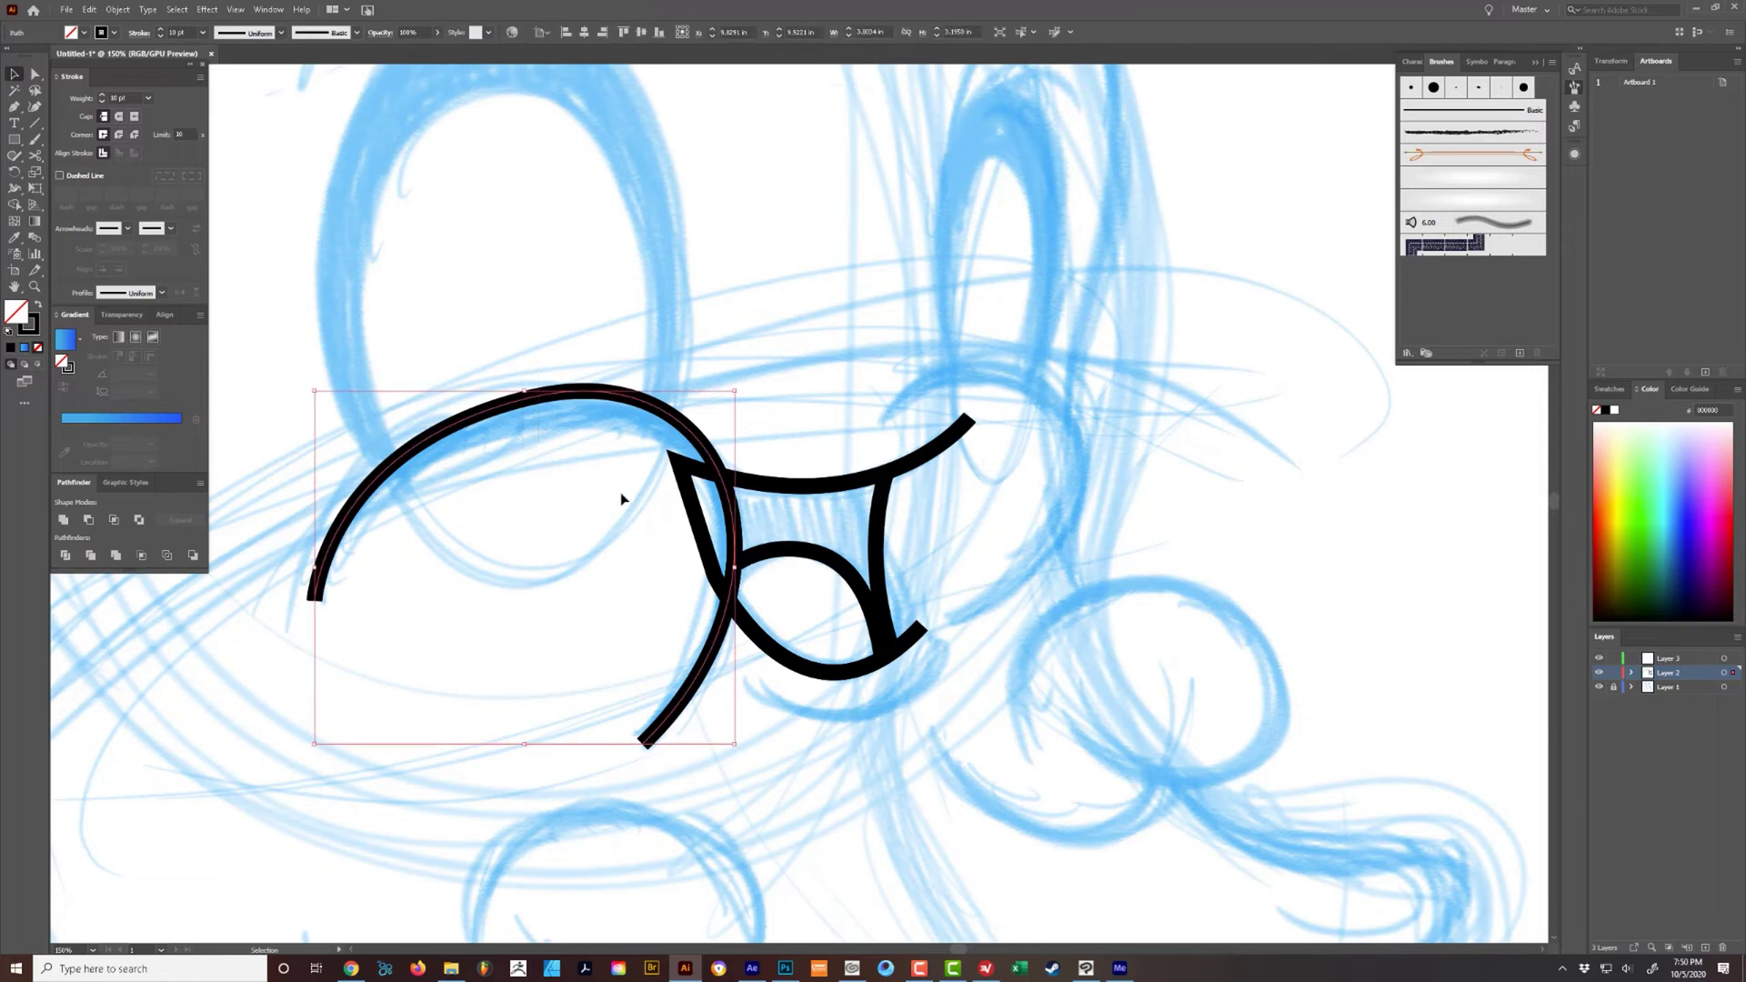
pyautogui.click(930, 459)
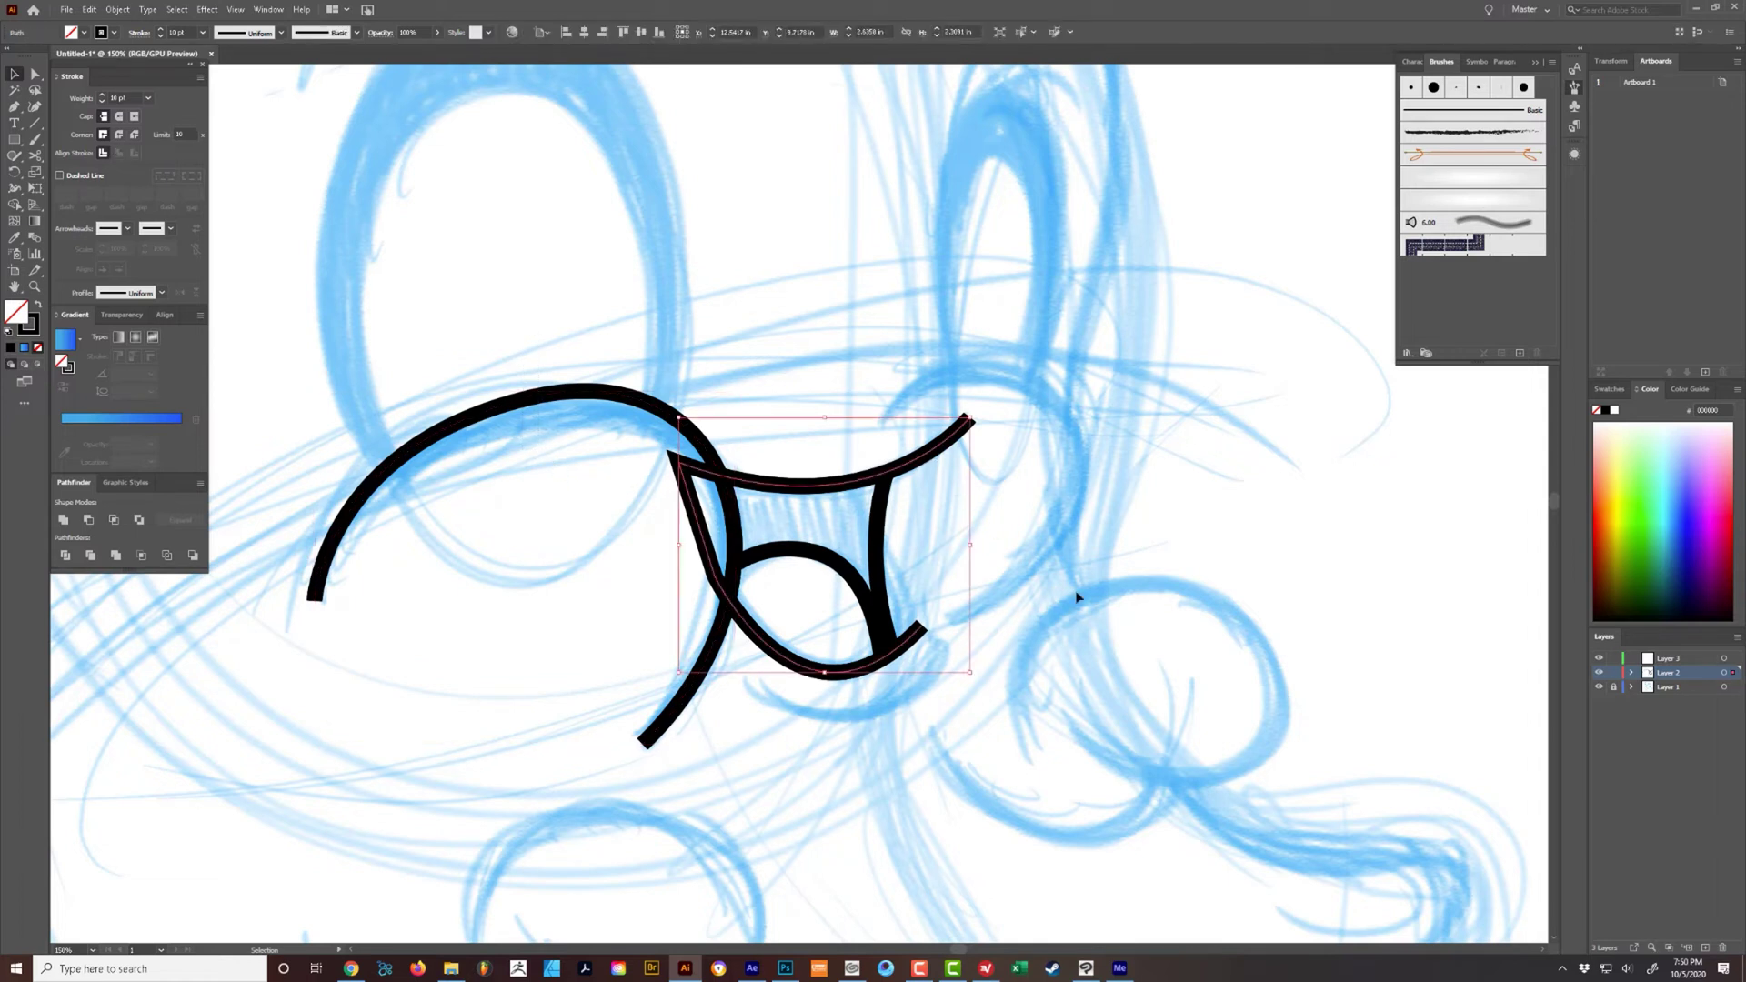
pyautogui.click(117, 9)
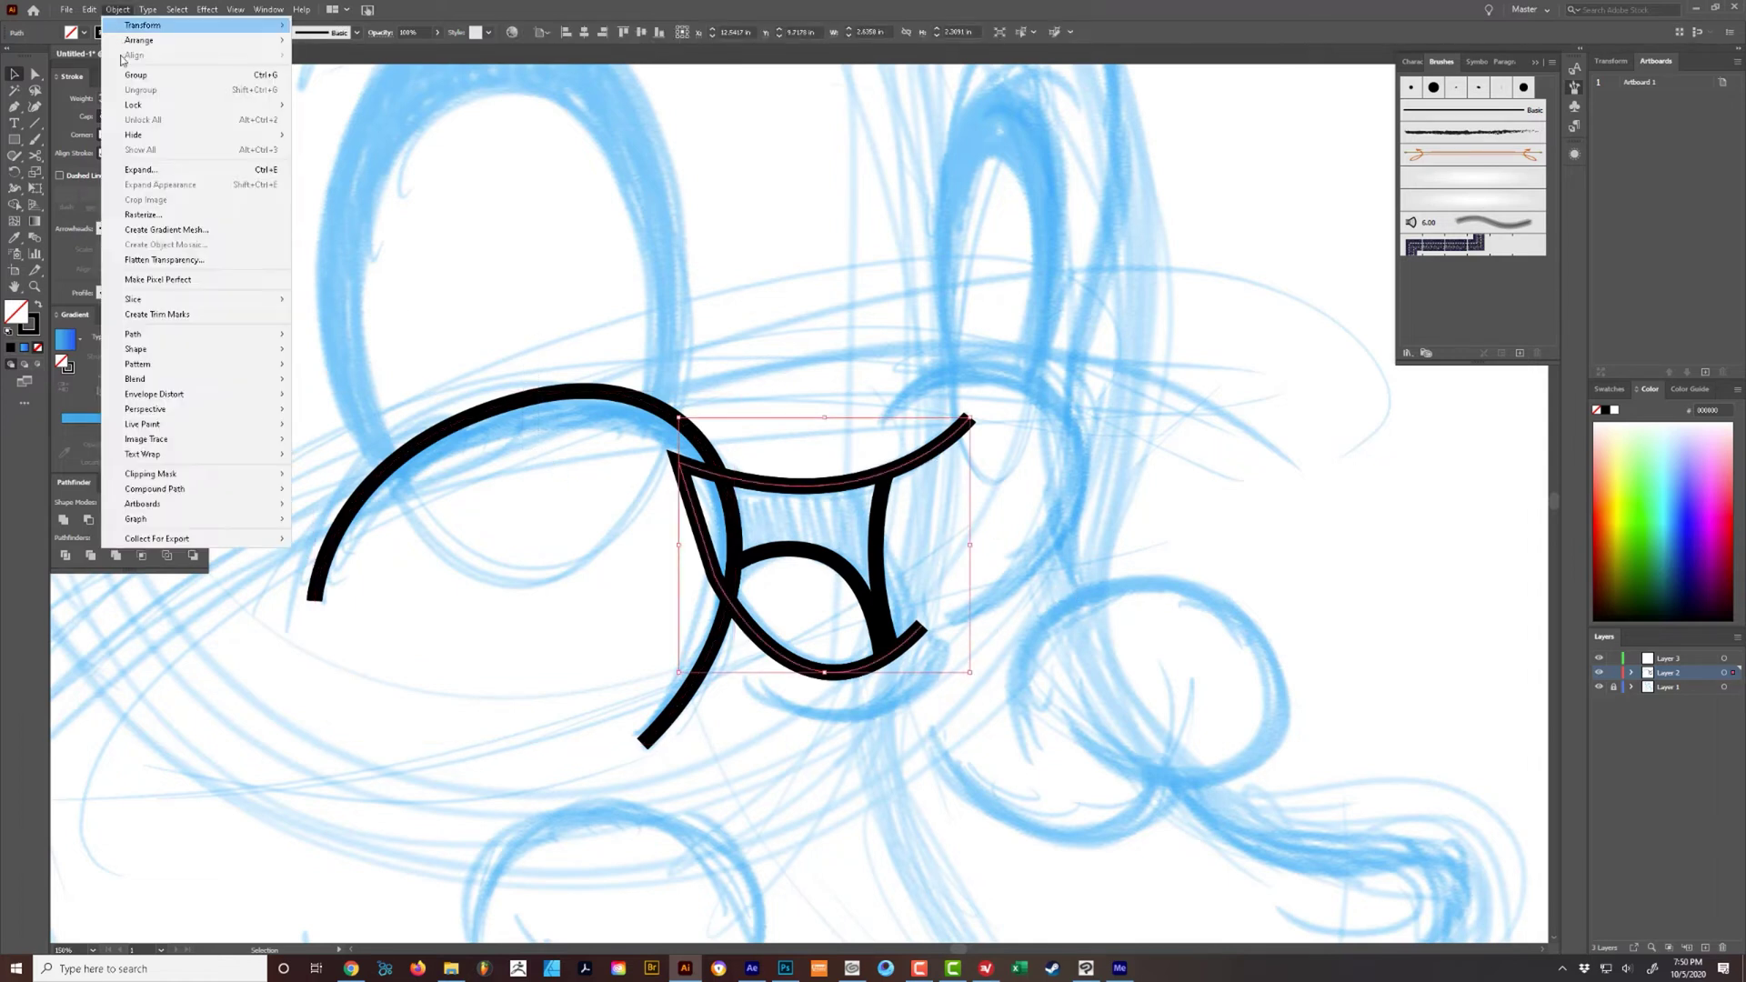
pyautogui.click(136, 186)
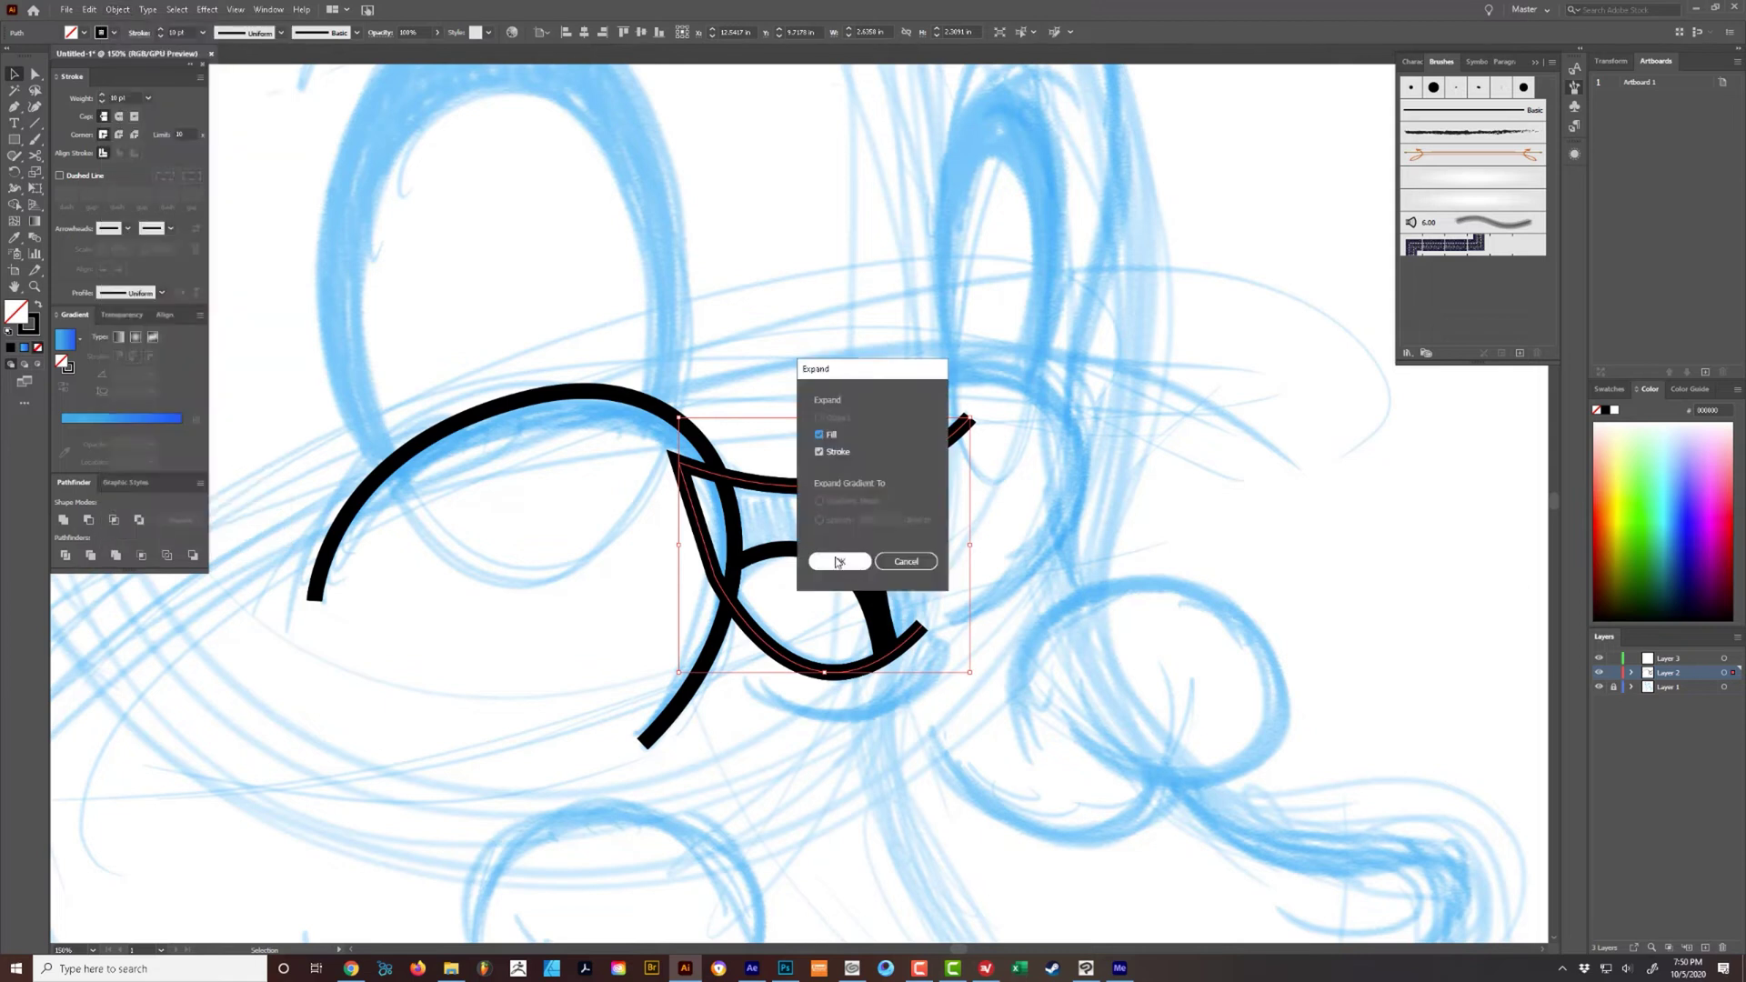
pyautogui.click(837, 558)
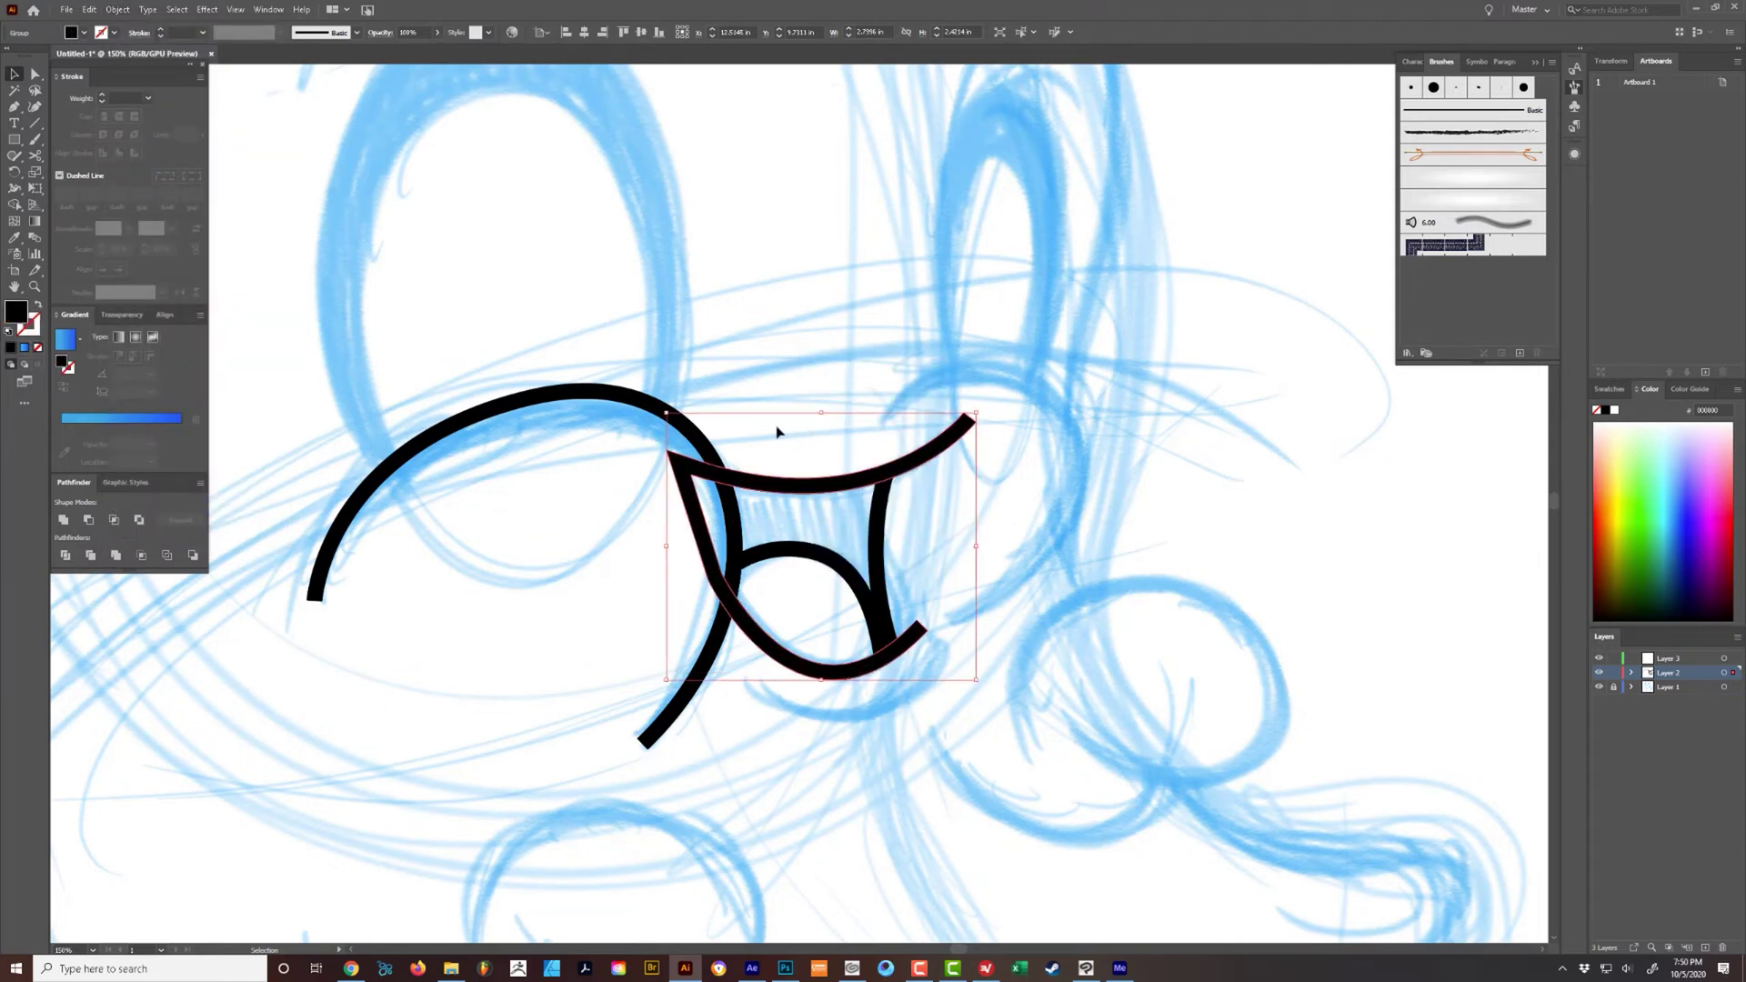
# - Cut the expanded mouth lines with the Eraser where they meet the cheek arc, and delete the piece inside the cheek
pyautogui.hotkey('shift', 'e')
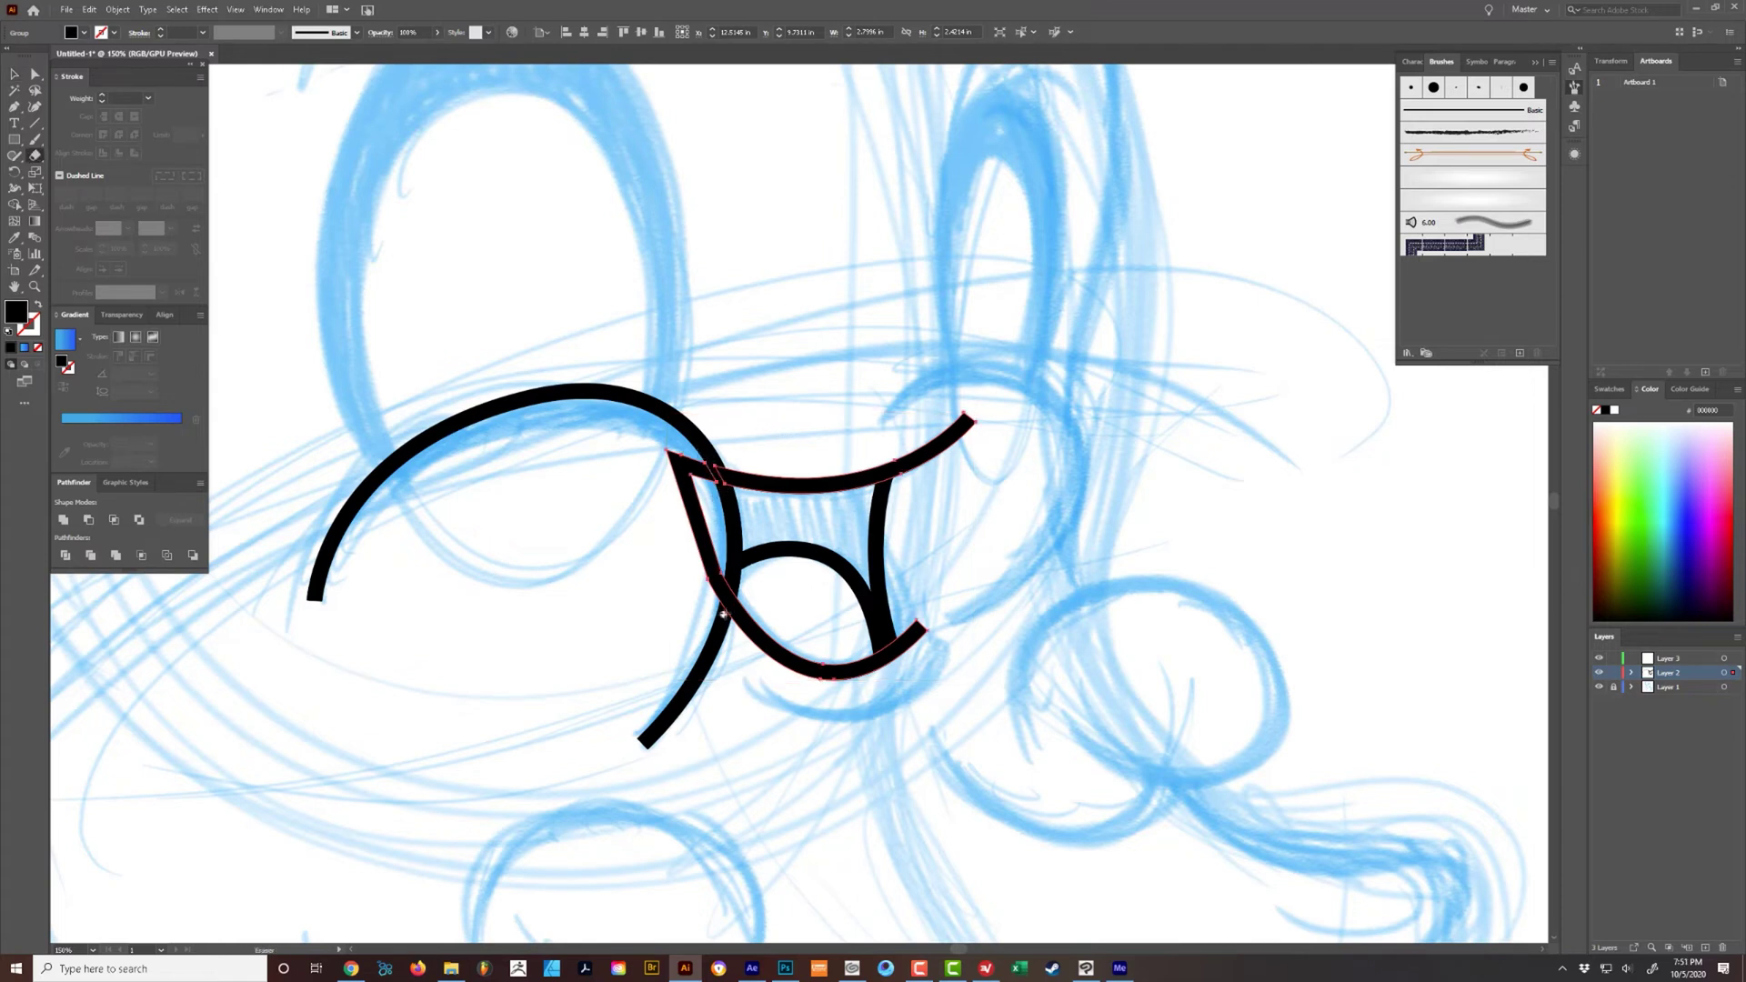
pyautogui.keyDown('ctrl'); pyautogui.click(631, 561); pyautogui.keyUp('ctrl')
pyautogui.press('a')
pyautogui.click(691, 478)
pyautogui.press('Delete')
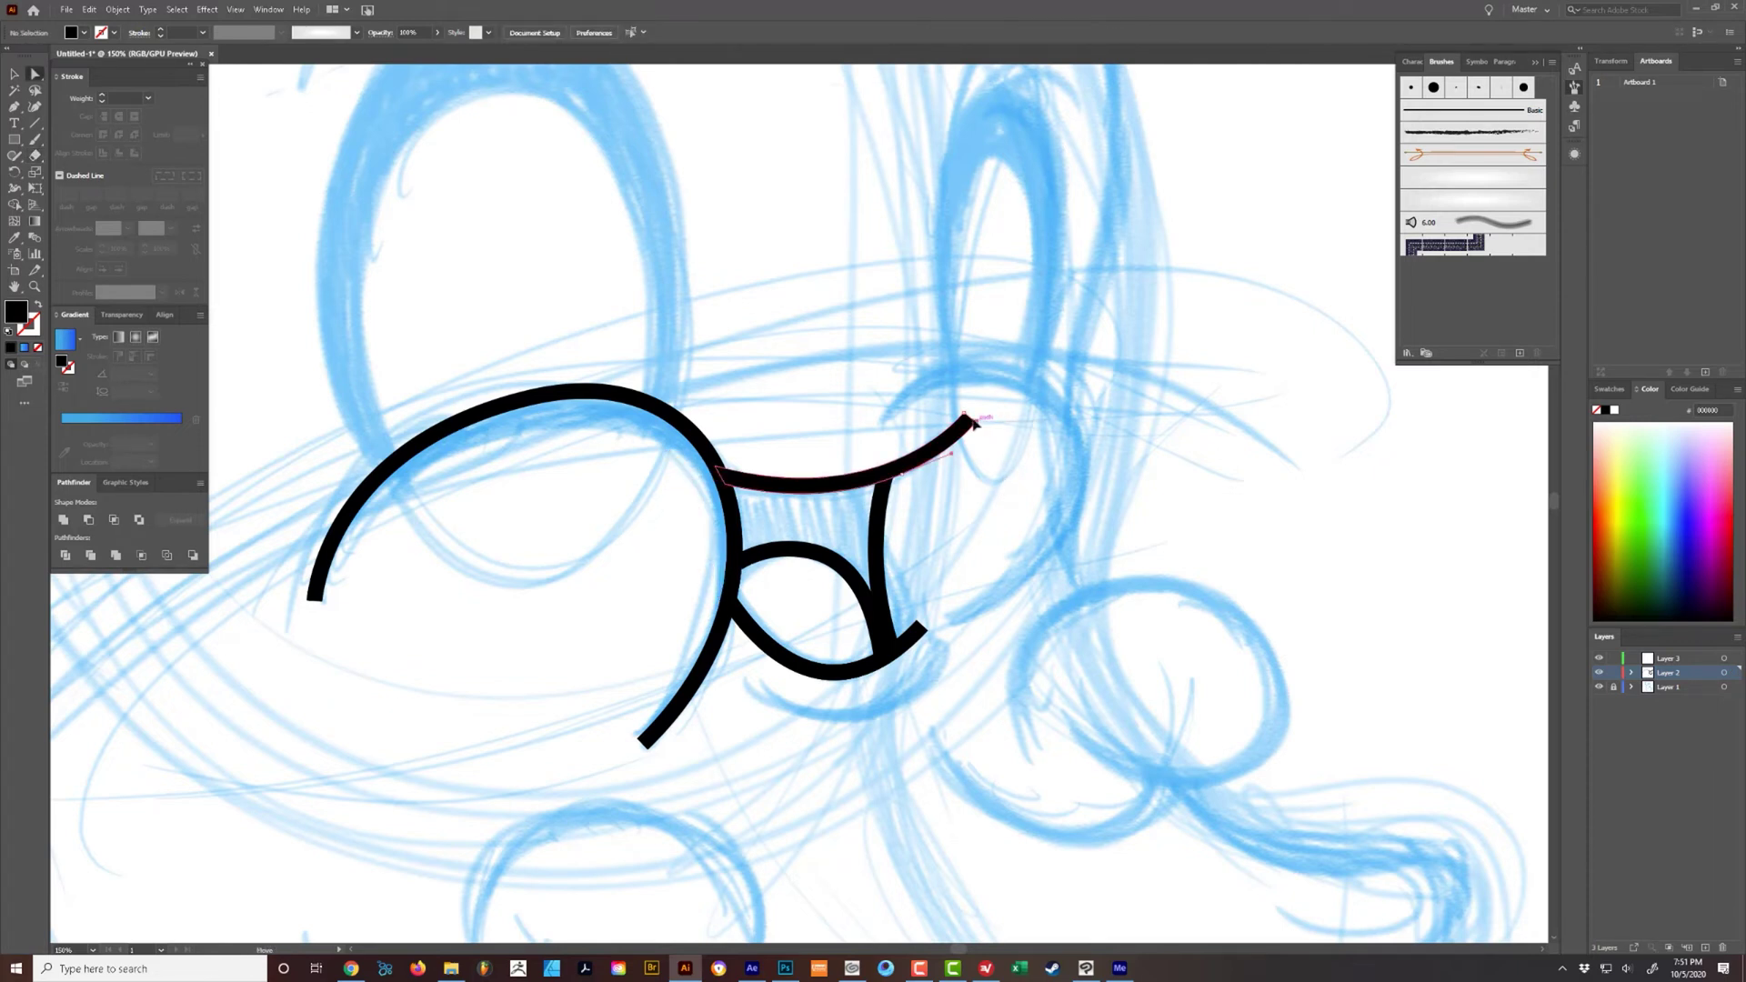
# - Taper the outer end of the upper mouth line to a point by moving one end corner onto the other
pyautogui.moveTo(973, 420); pyautogui.dragTo(963, 414)
pyautogui.click(1016, 460)
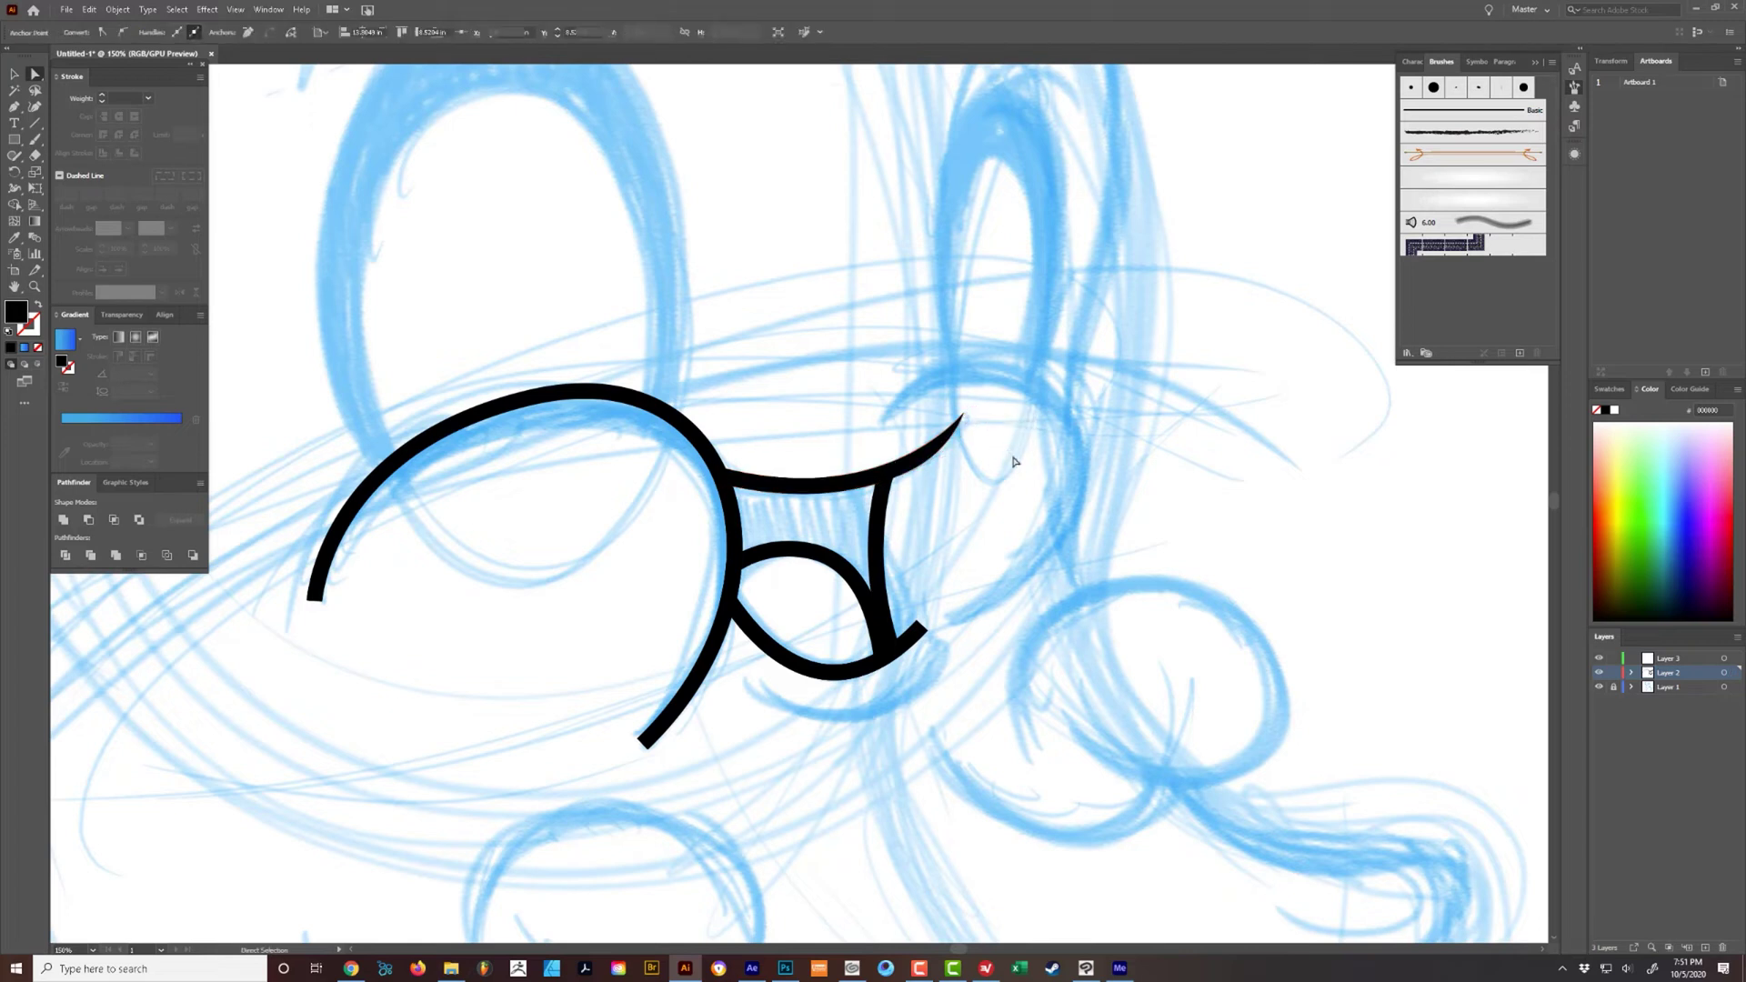
# - Taper the outer end of the lower mouth line to a point by moving one end corner onto the other
pyautogui.click(919, 624)
pyautogui.click(934, 631)
pyautogui.moveTo(917, 621); pyautogui.dragTo(923, 623)
pyautogui.click(945, 658)
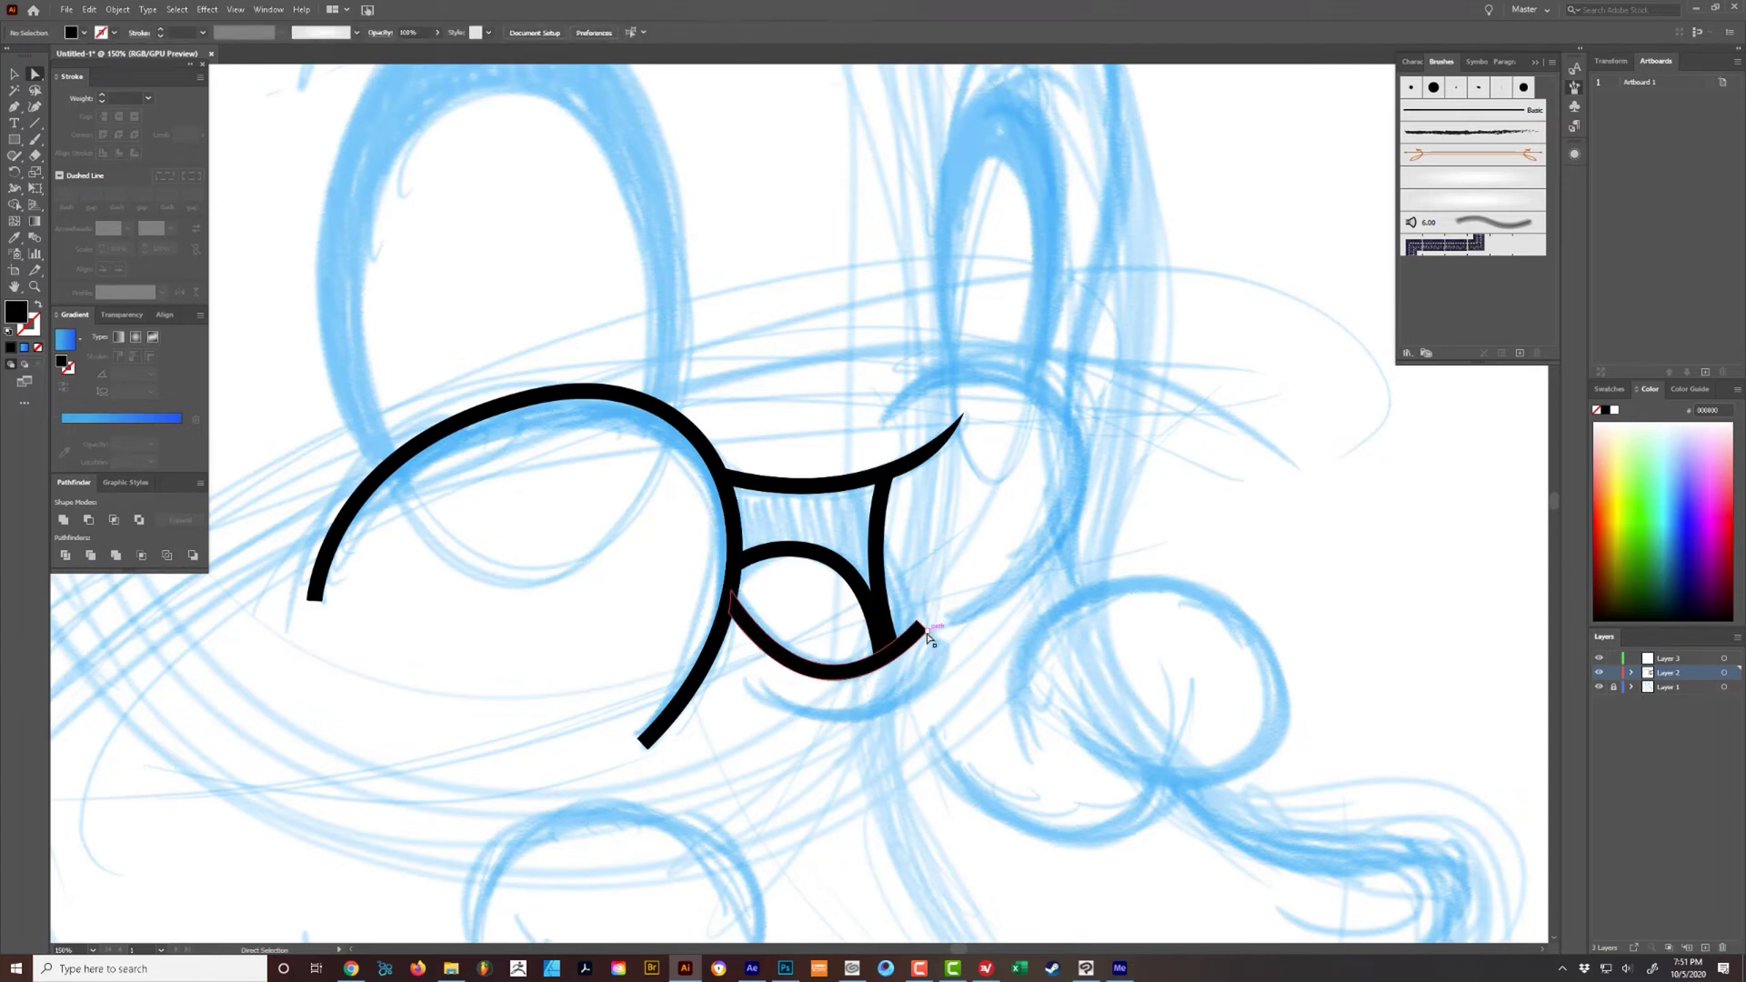
pyautogui.moveTo(927, 633); pyautogui.dragTo(900, 665)
pyautogui.hotkey('ctrl', 'z')
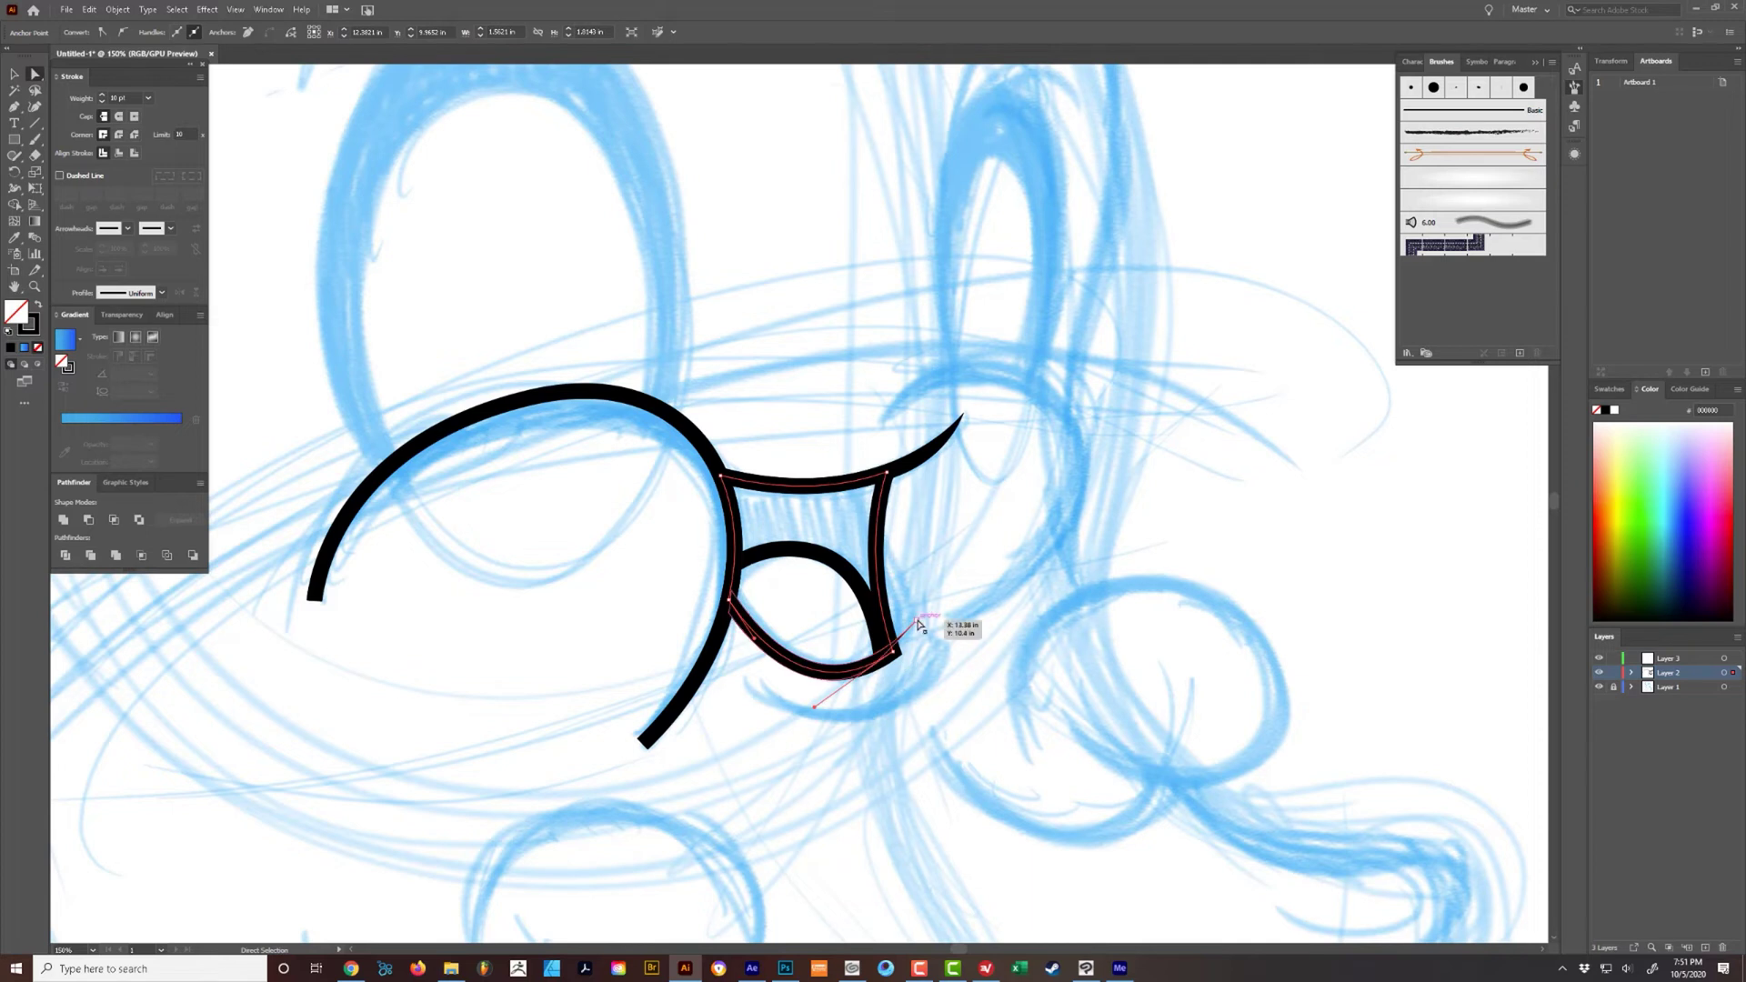
pyautogui.click(917, 622)
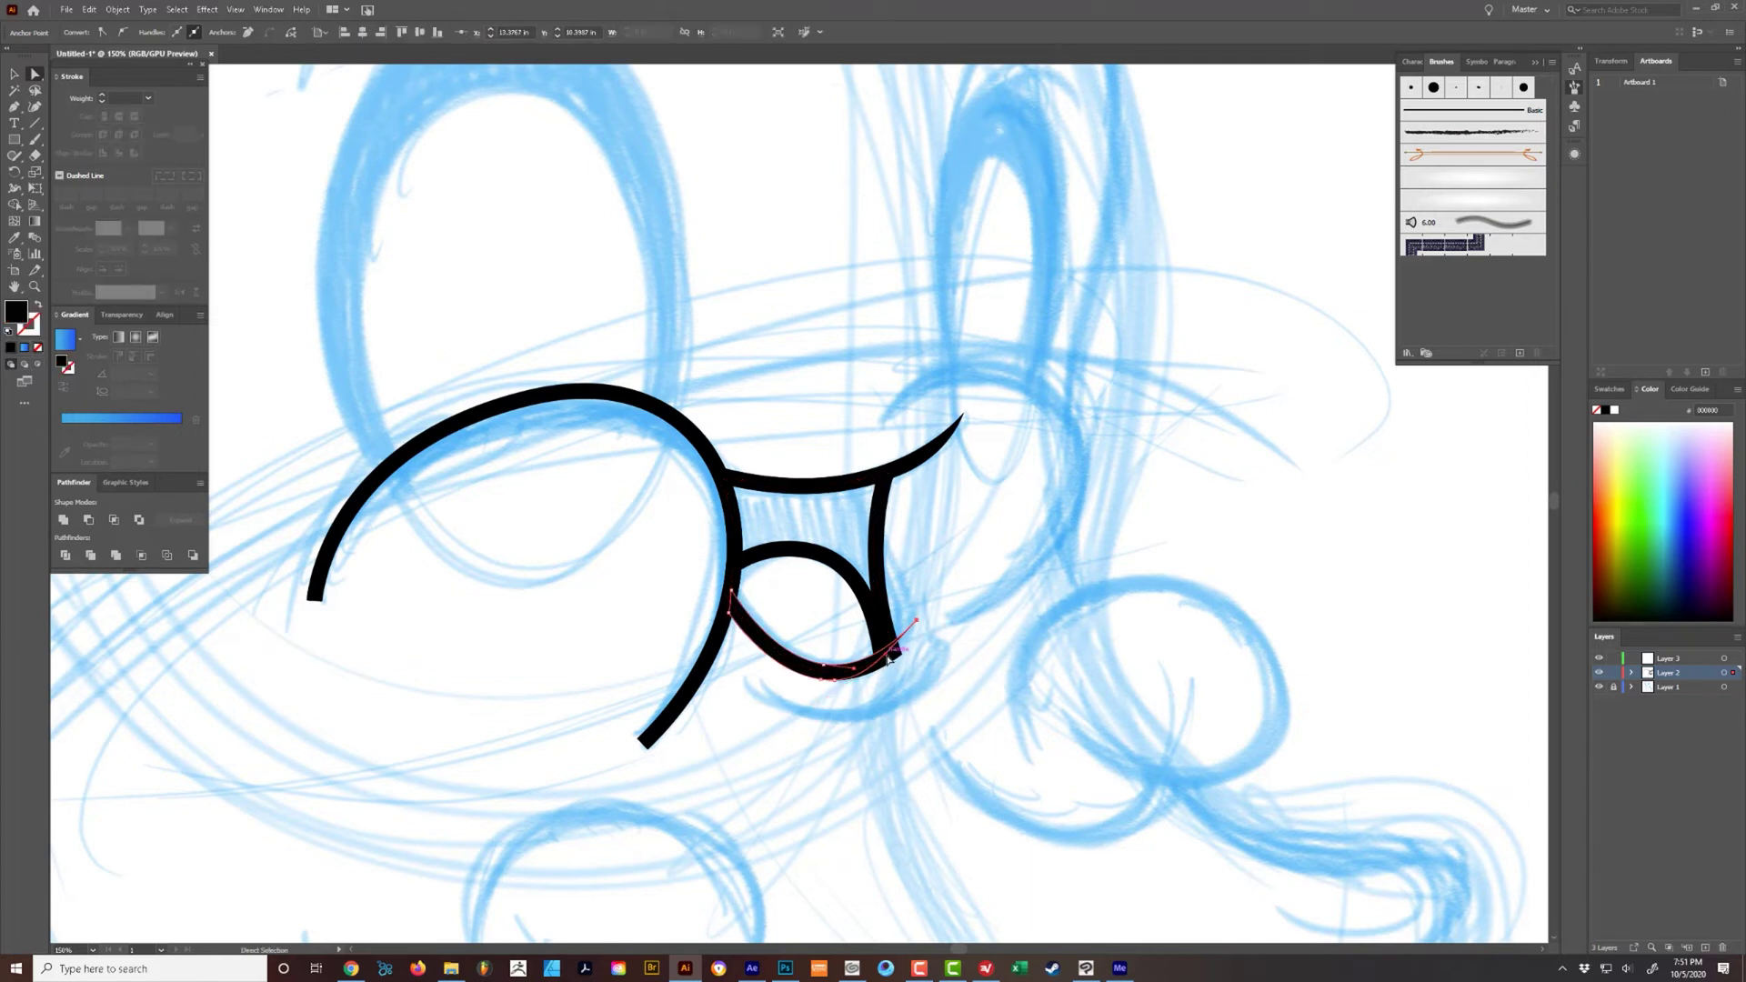
pyautogui.moveTo(887, 654); pyautogui.dragTo(909, 664)
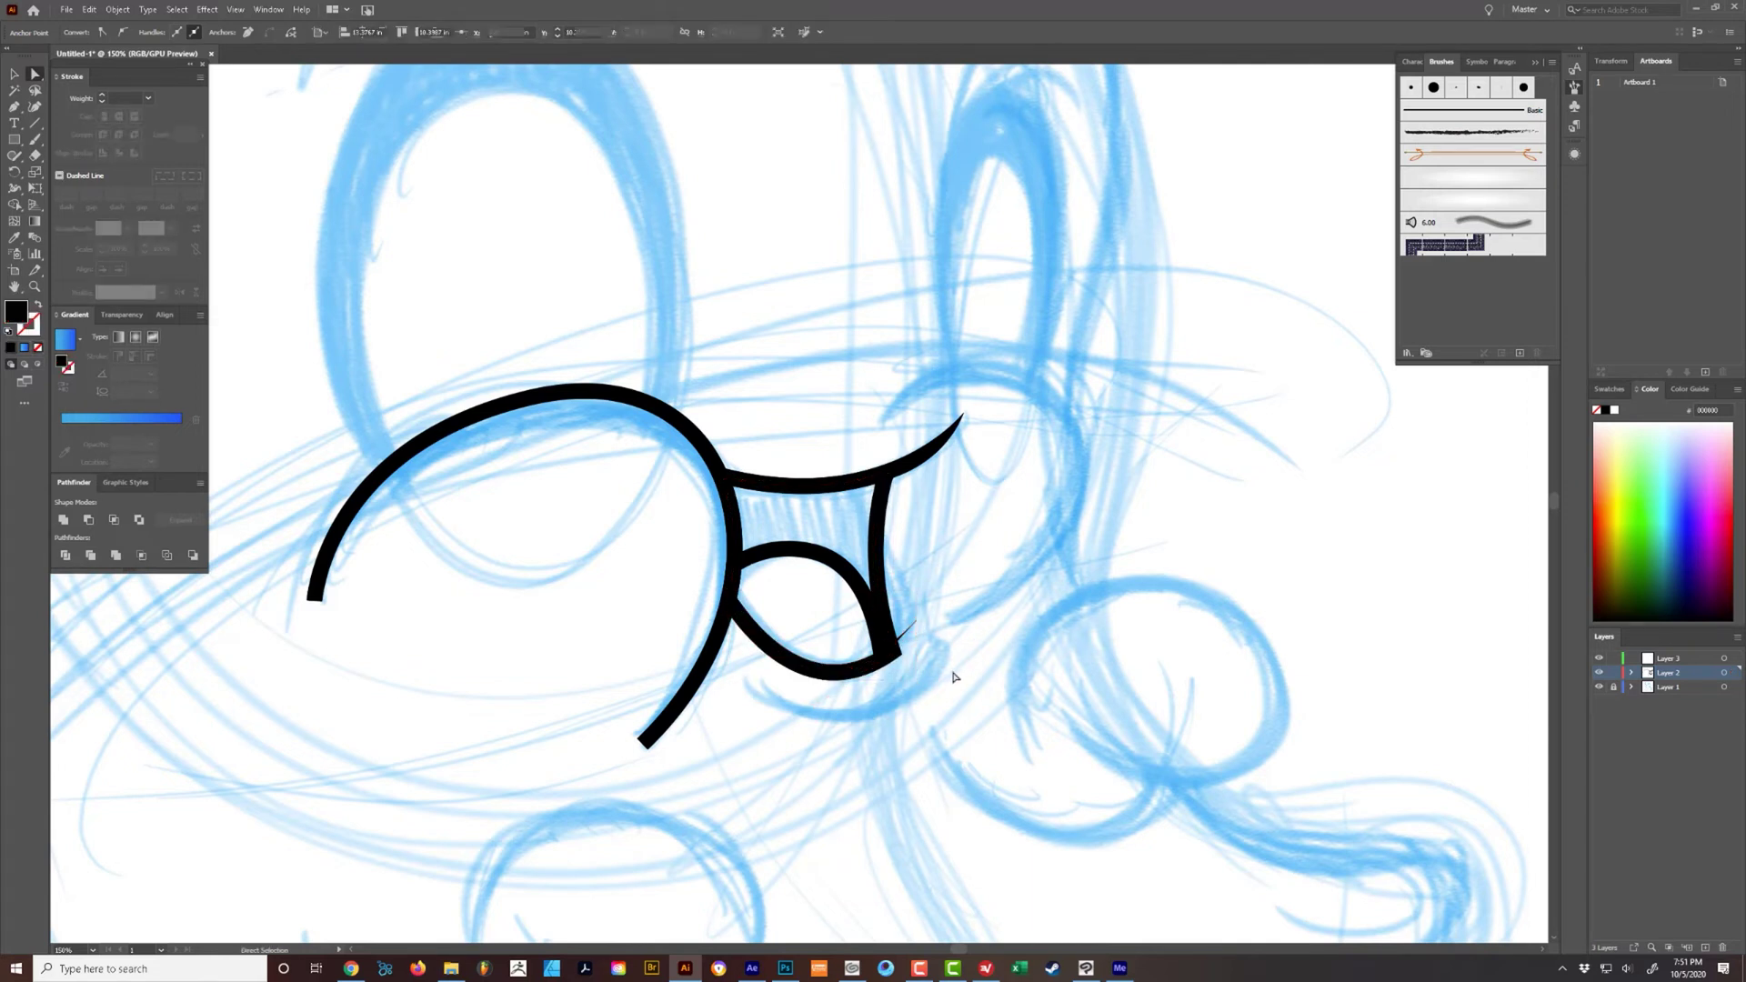
pyautogui.click(951, 680)
# - Try to fill out the thin tip of the lower mouth line with its curve handle, and undo the change
pyautogui.hotkey('ctrl', '=')
pyautogui.hotkey('ctrl', '=')
pyautogui.hotkey('ctrl', '=')
pyautogui.hotkey('ctrl', '=')
pyautogui.moveTo(1086, 772); pyautogui.dragTo(802, 445)
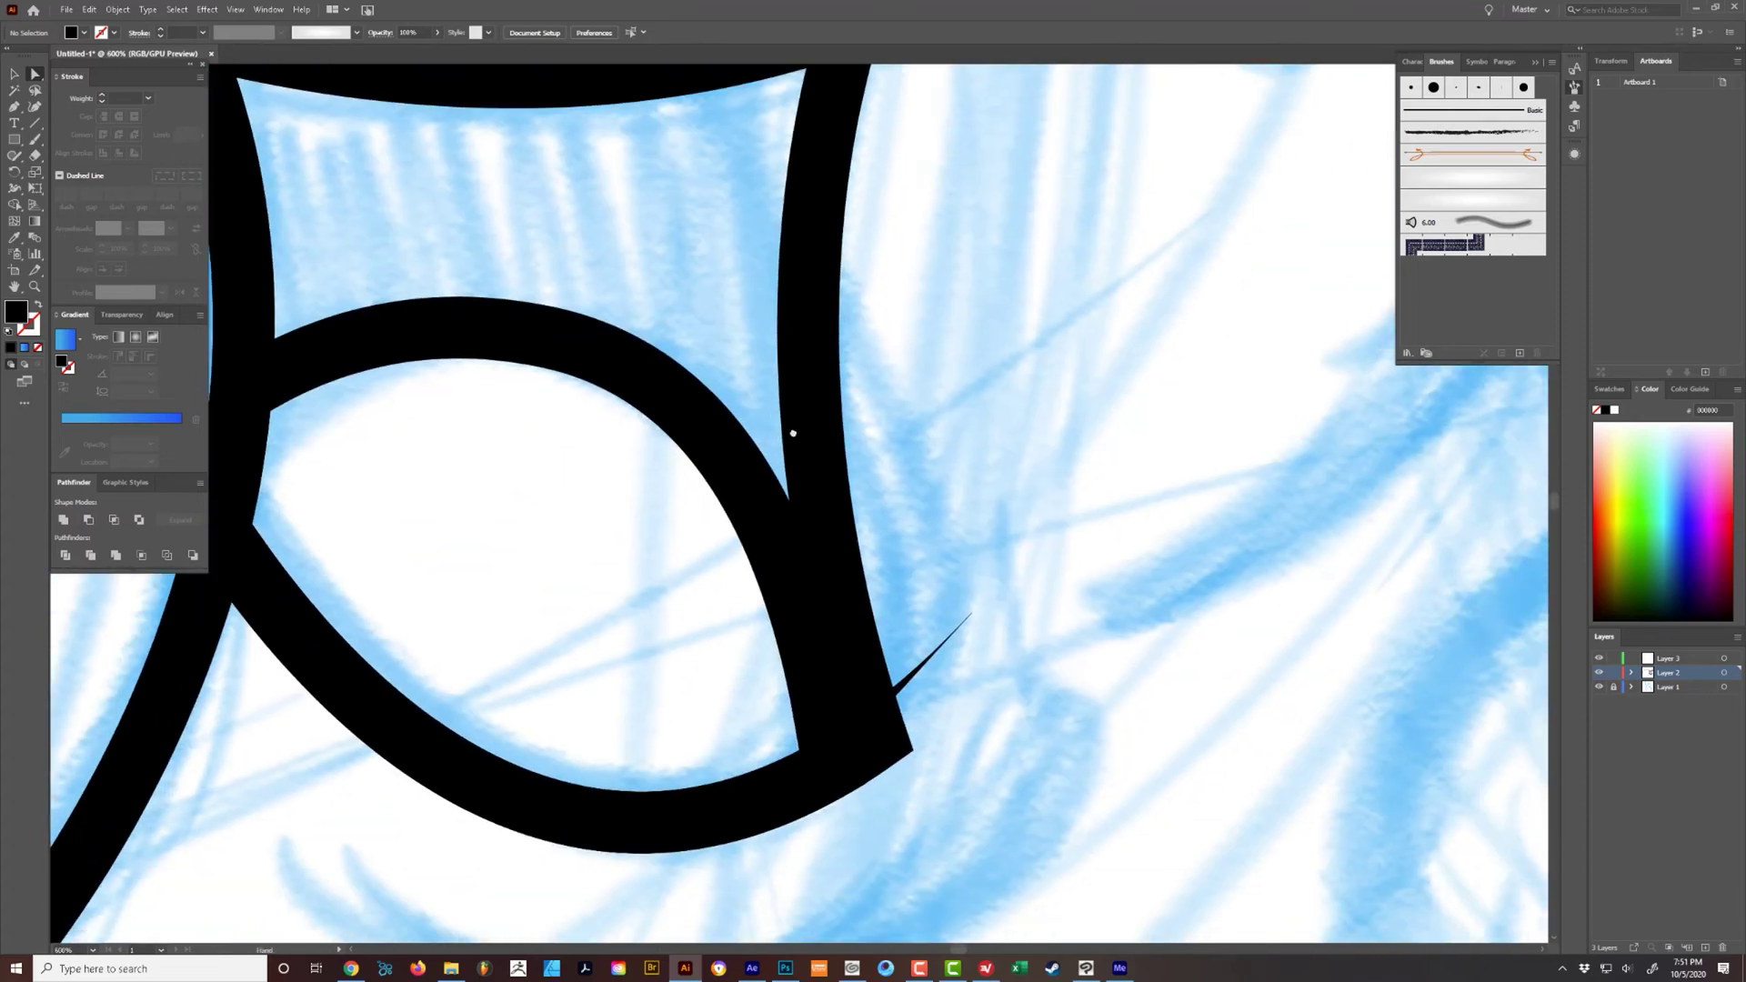
pyautogui.click(971, 613)
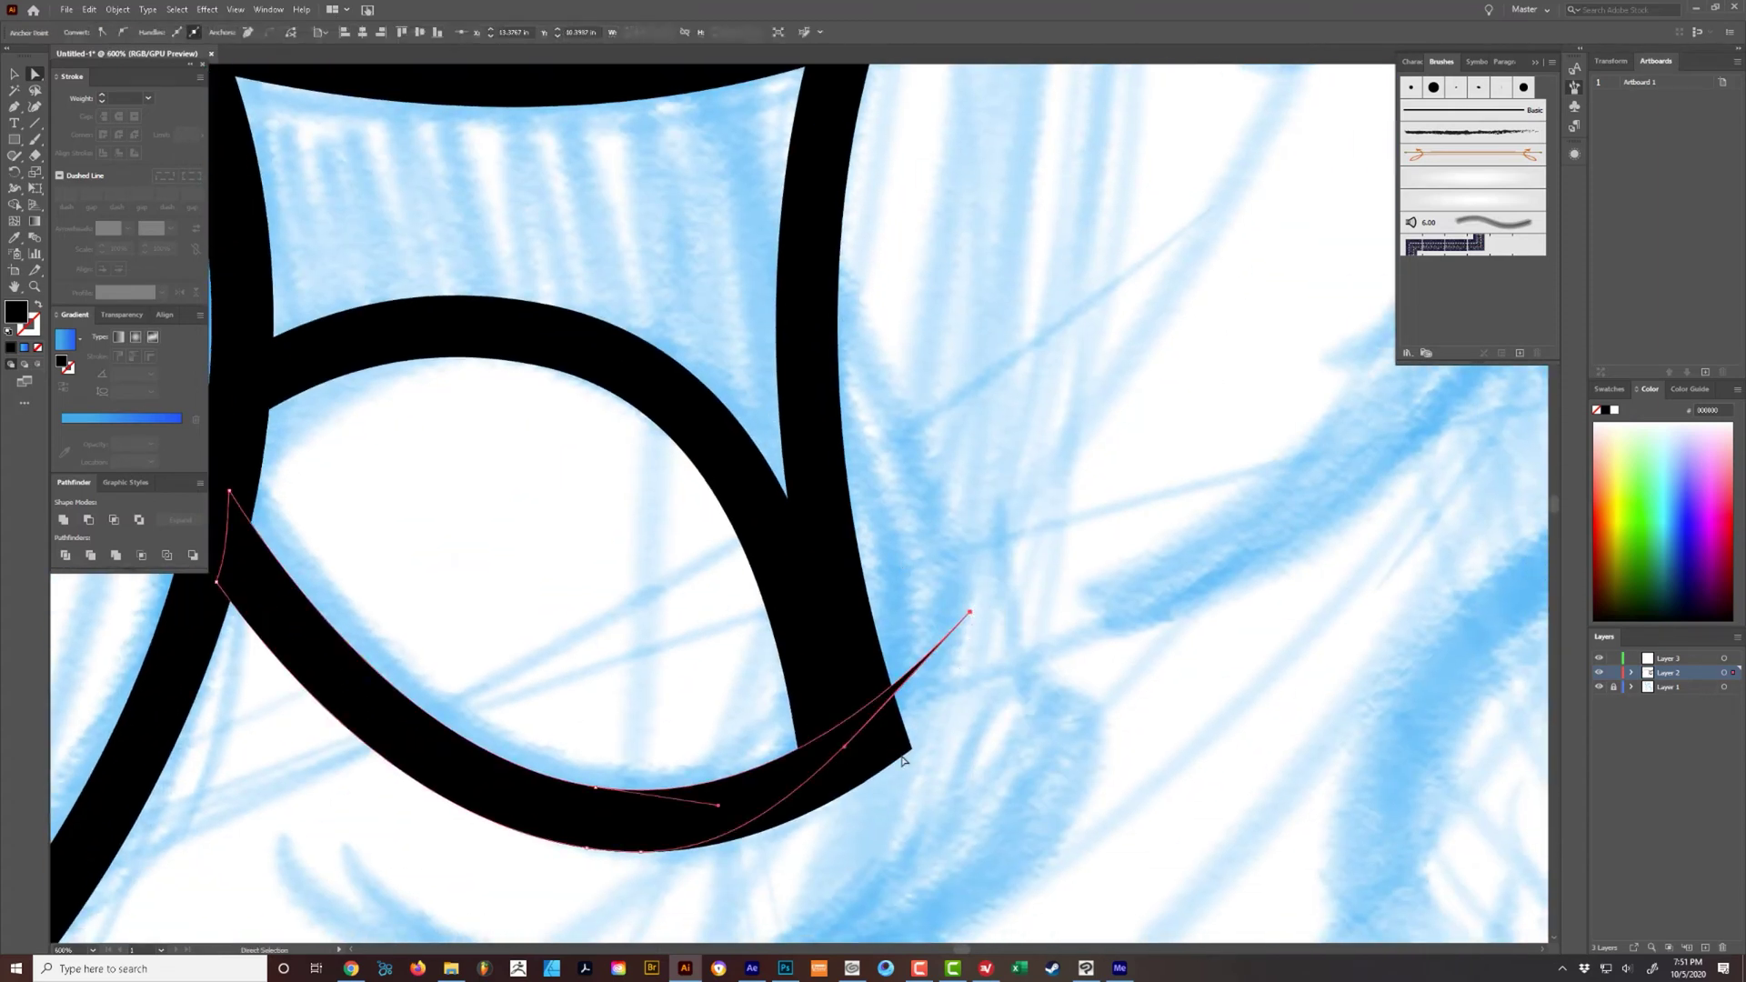
pyautogui.moveTo(845, 748); pyautogui.dragTo(916, 799)
pyautogui.hotkey('ctrl', 'z')
# - In Outline view, lengthen the curve handle of the lower mouth line's bottom anchor toward the tip
pyautogui.press('v')
pyautogui.click(781, 794)
pyautogui.press('ctrl')
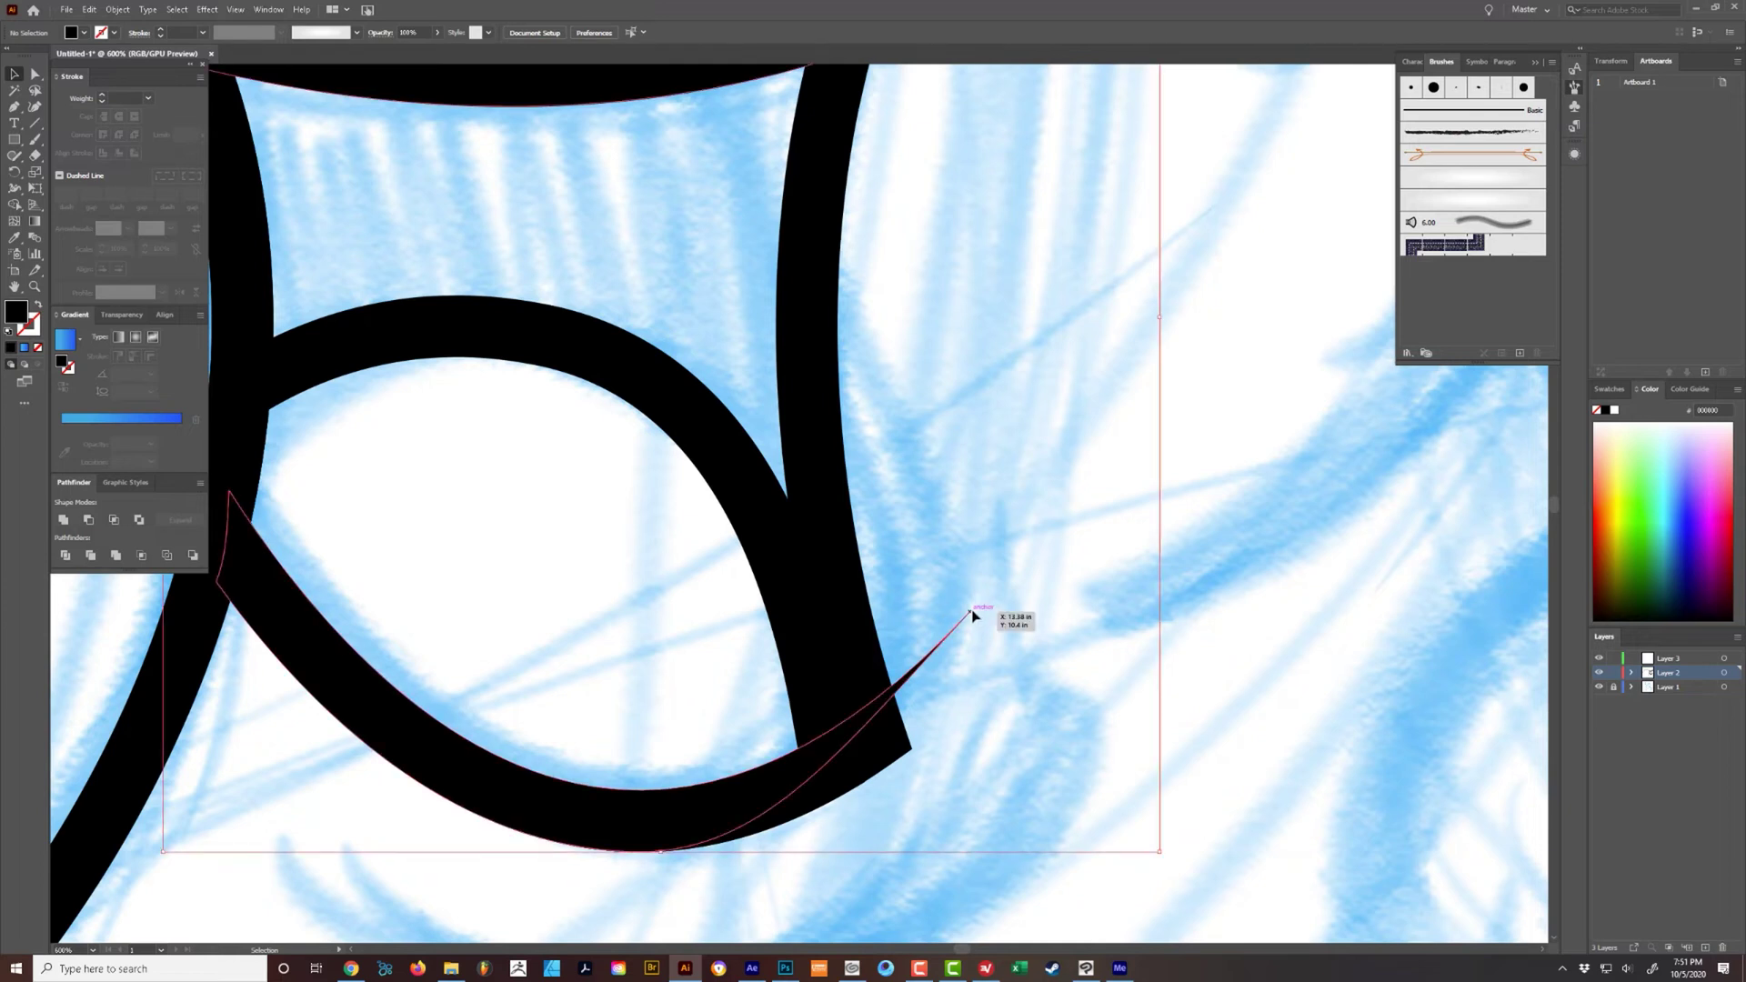
pyautogui.press('a')
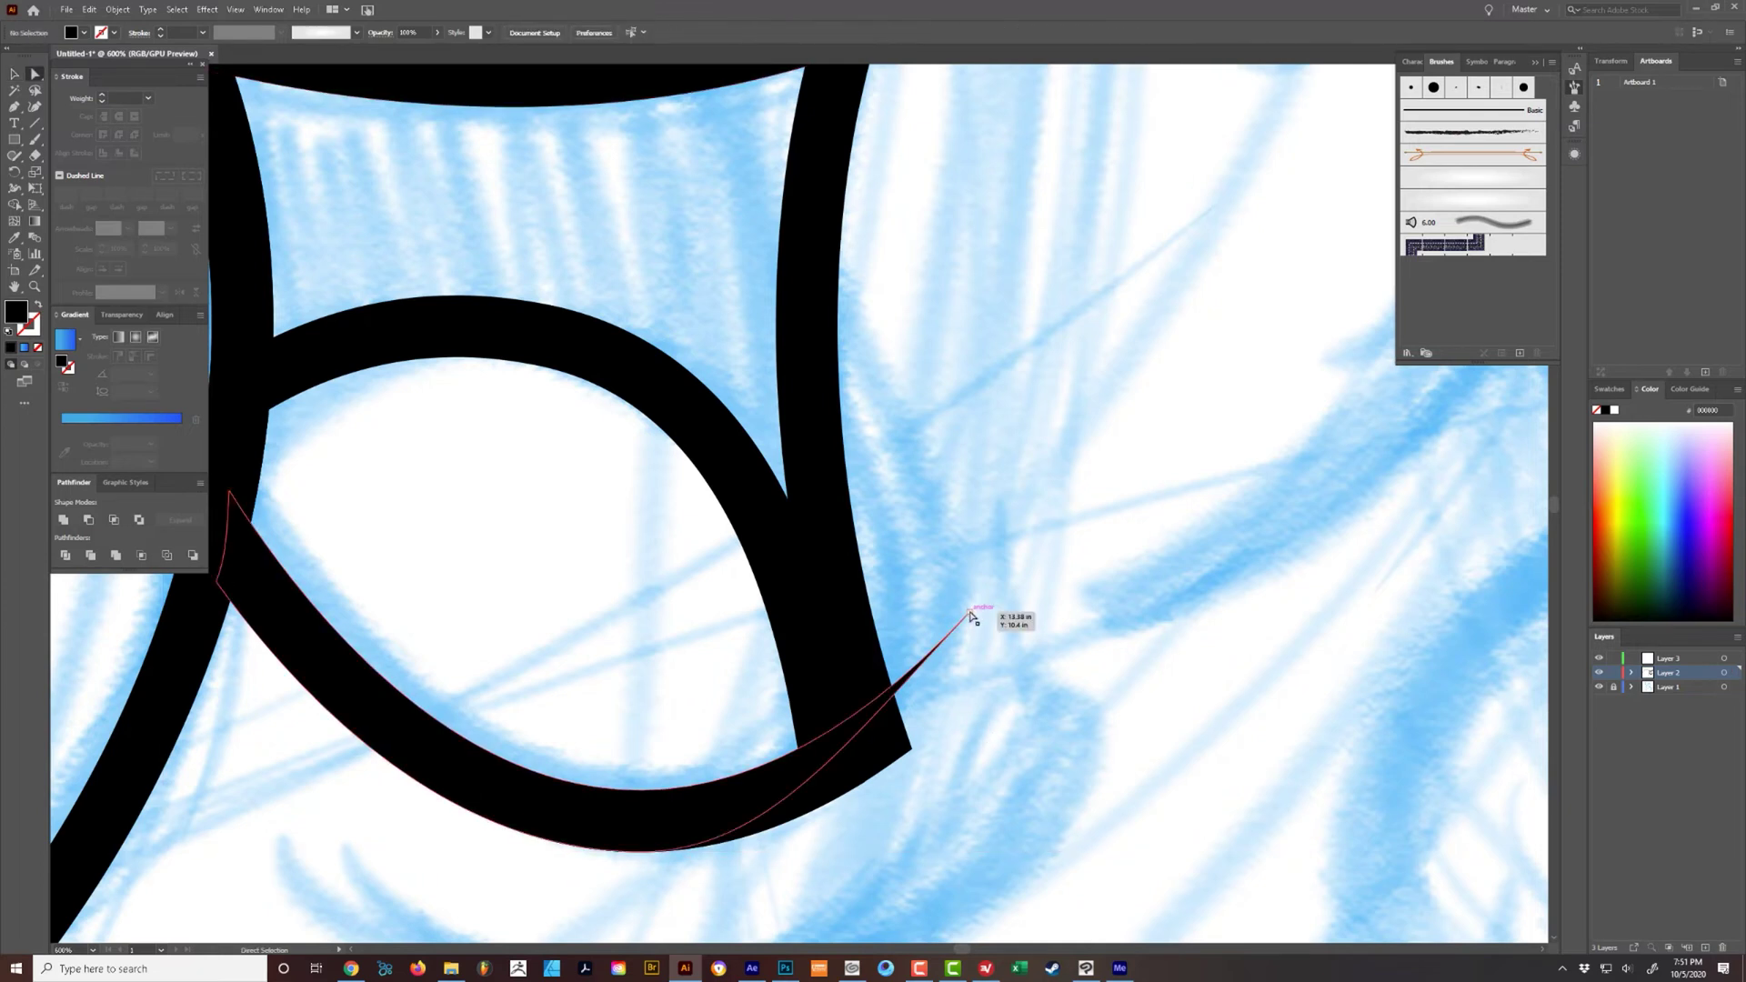
pyautogui.click(969, 612)
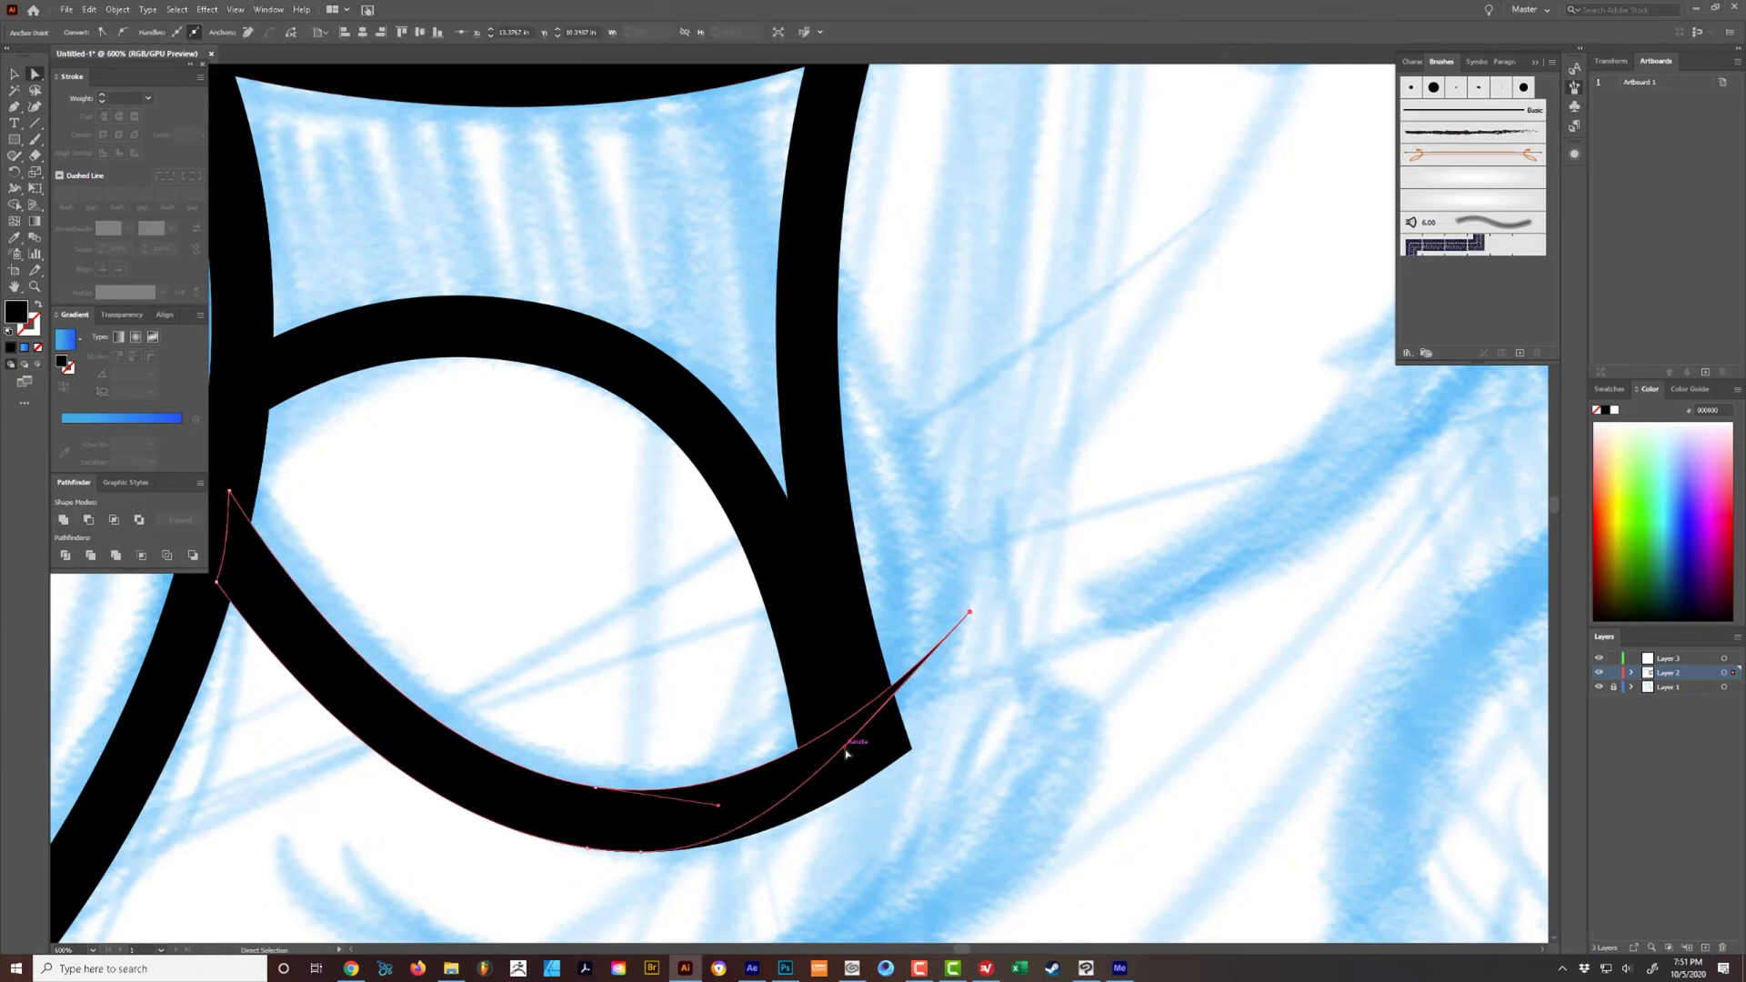
pyautogui.hotkey('ctrl', 'y')
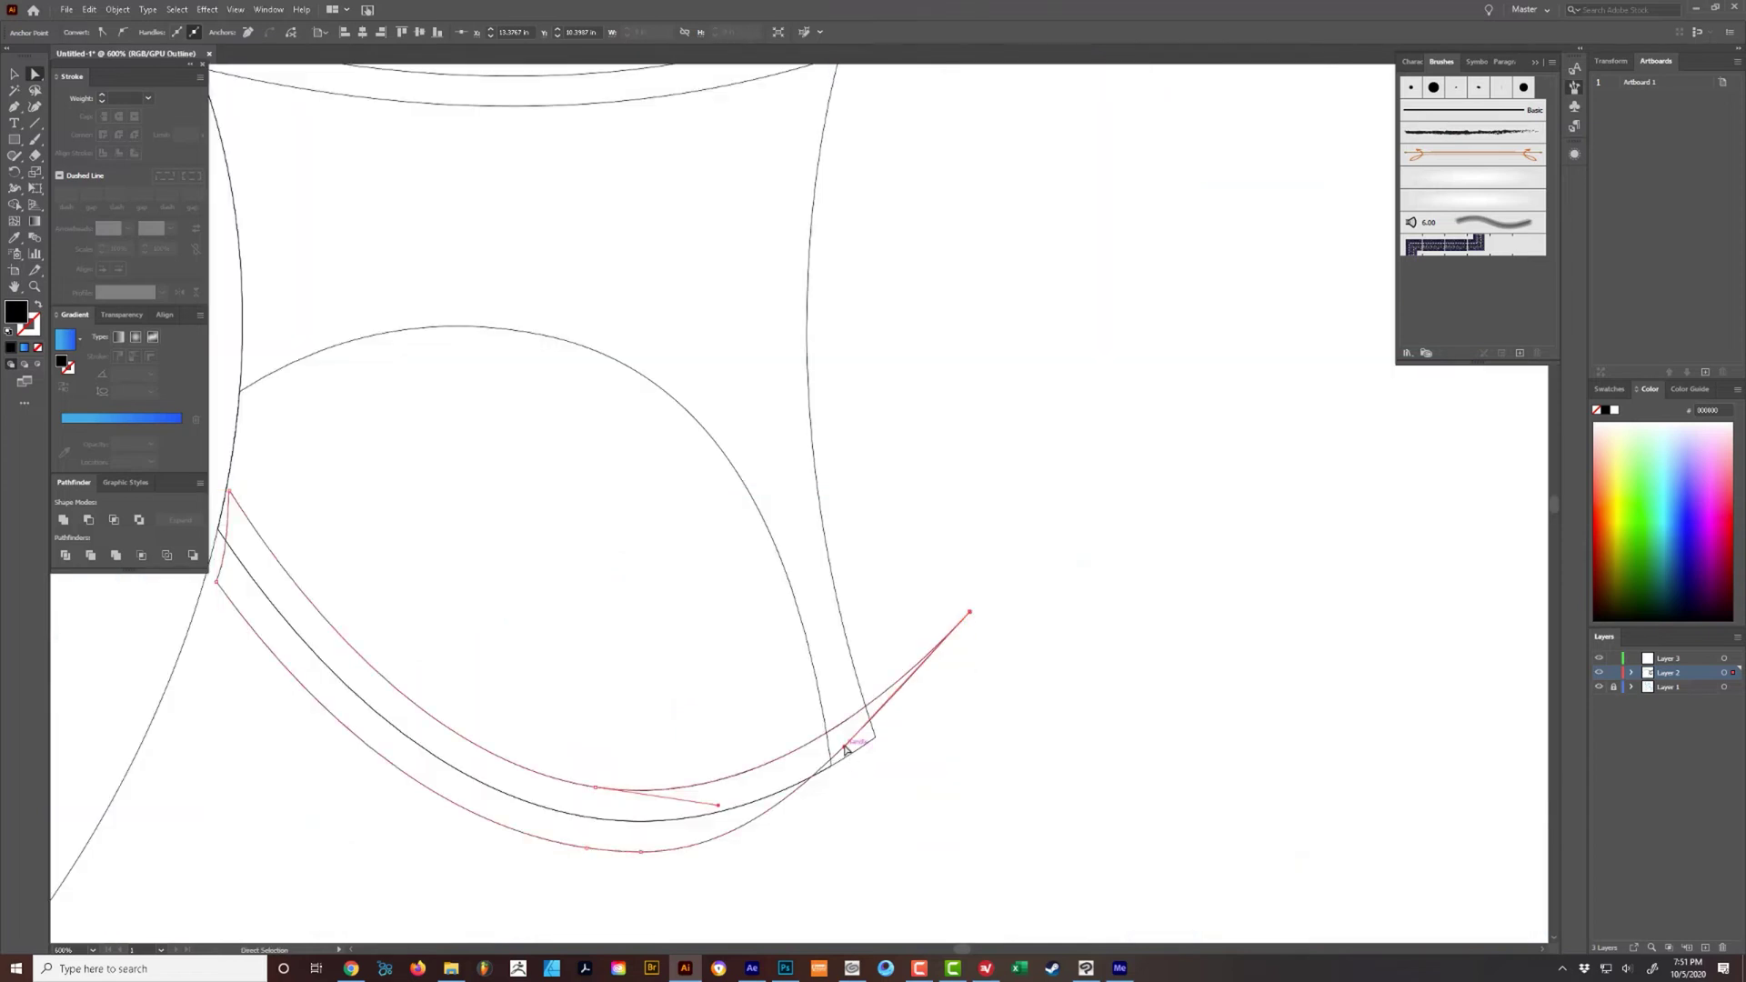
pyautogui.moveTo(846, 742)
pyautogui.mouseDown()
pyautogui.moveTo(861, 764)
pyautogui.moveTo(841, 740)
pyautogui.mouseUp()
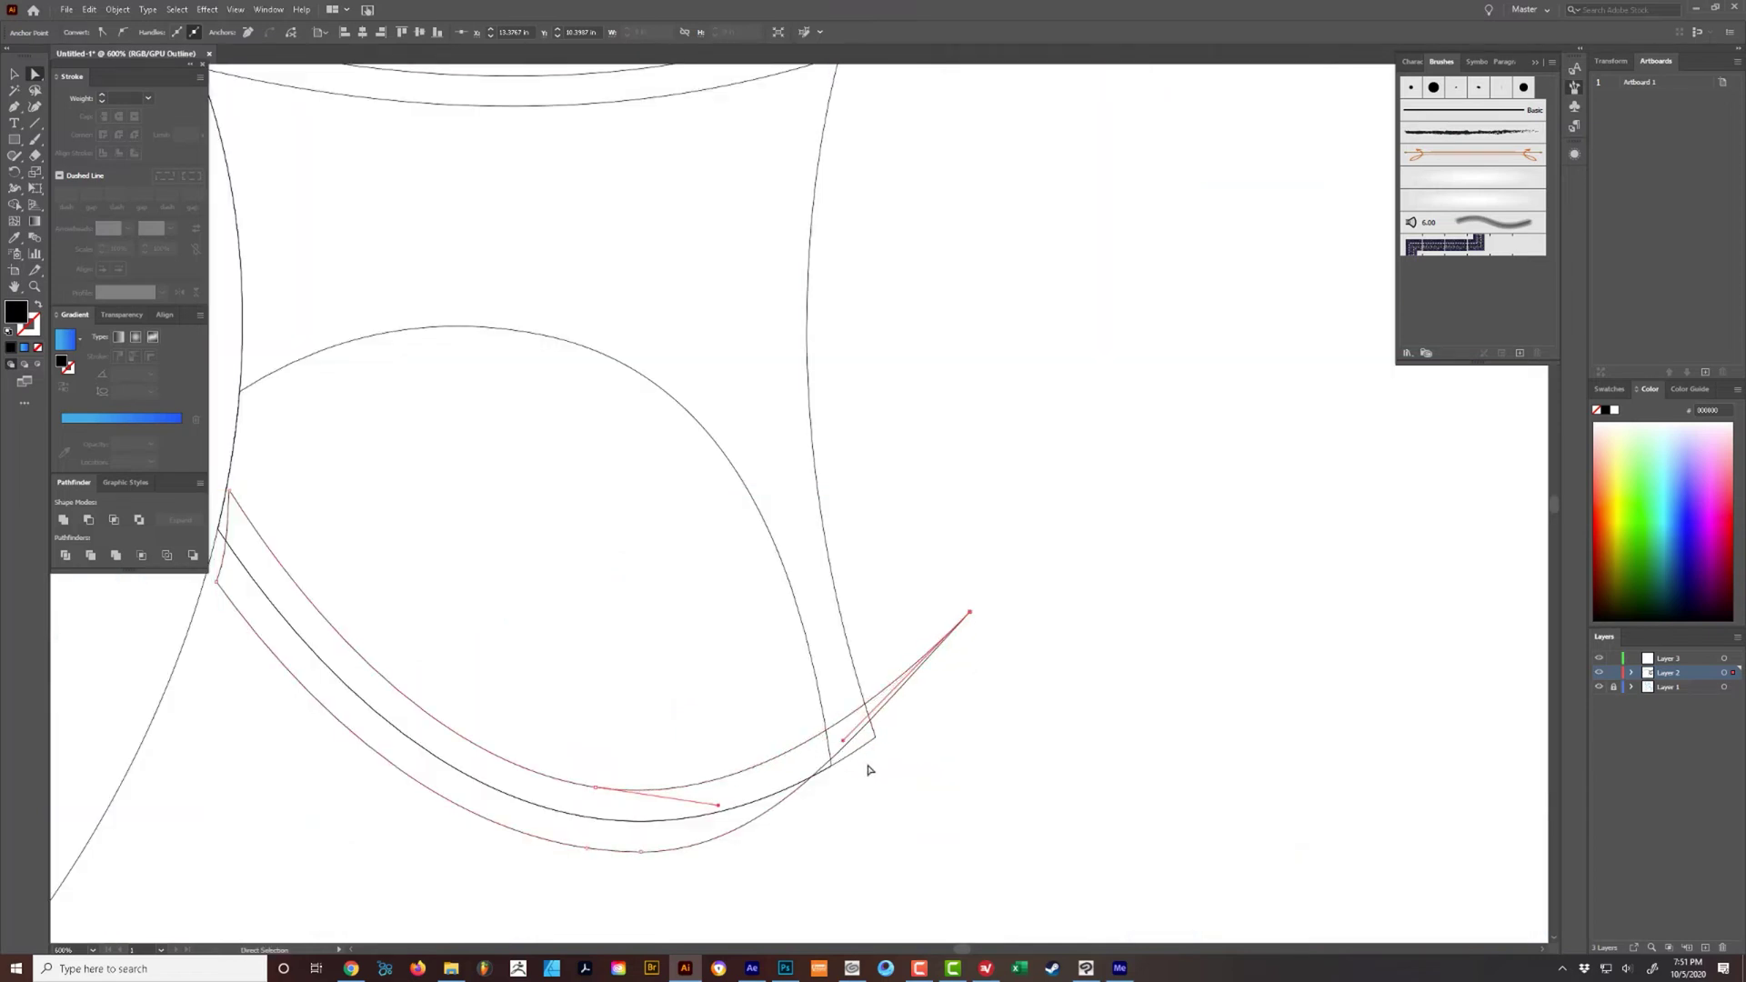
pyautogui.click(643, 853)
pyautogui.moveTo(769, 852); pyautogui.dragTo(878, 852)
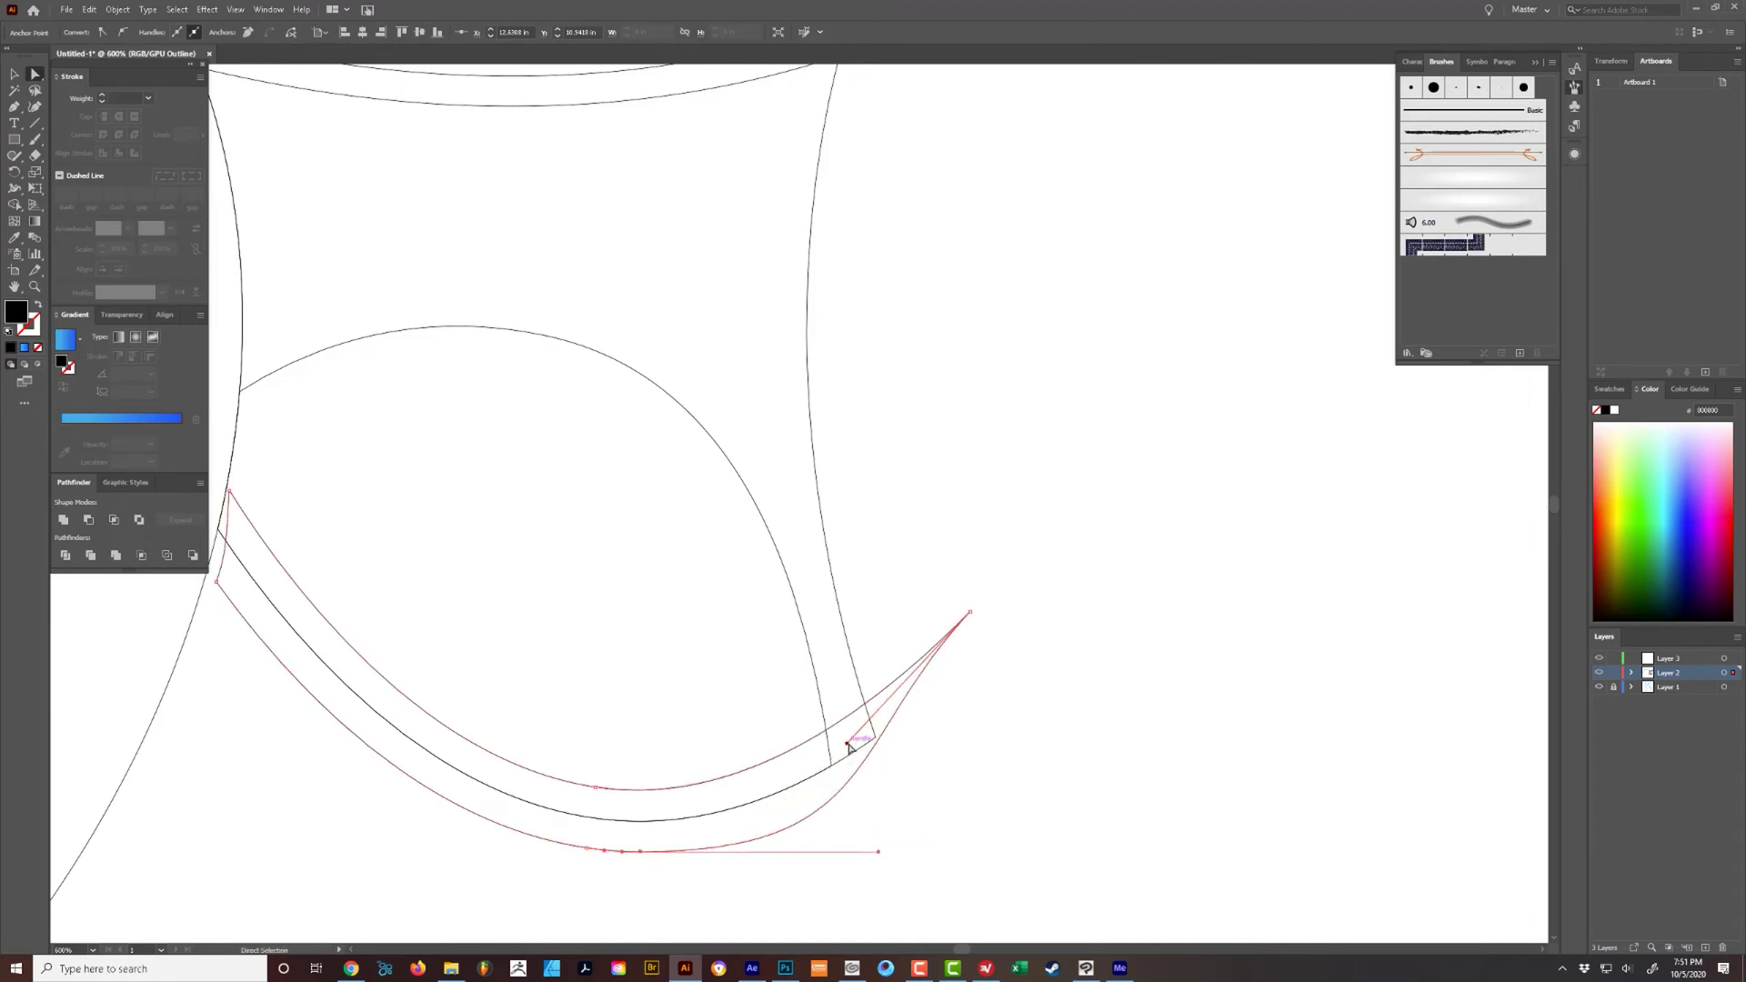
# - Pull the tip's handle outward to thicken the taper, return to preview, and move the tip slightly outward
pyautogui.keyDown('shift'); pyautogui.click(874, 744); pyautogui.keyUp('shift')
pyautogui.moveTo(874, 744); pyautogui.dragTo(932, 728)
pyautogui.hotkey('ctrl', 'y')
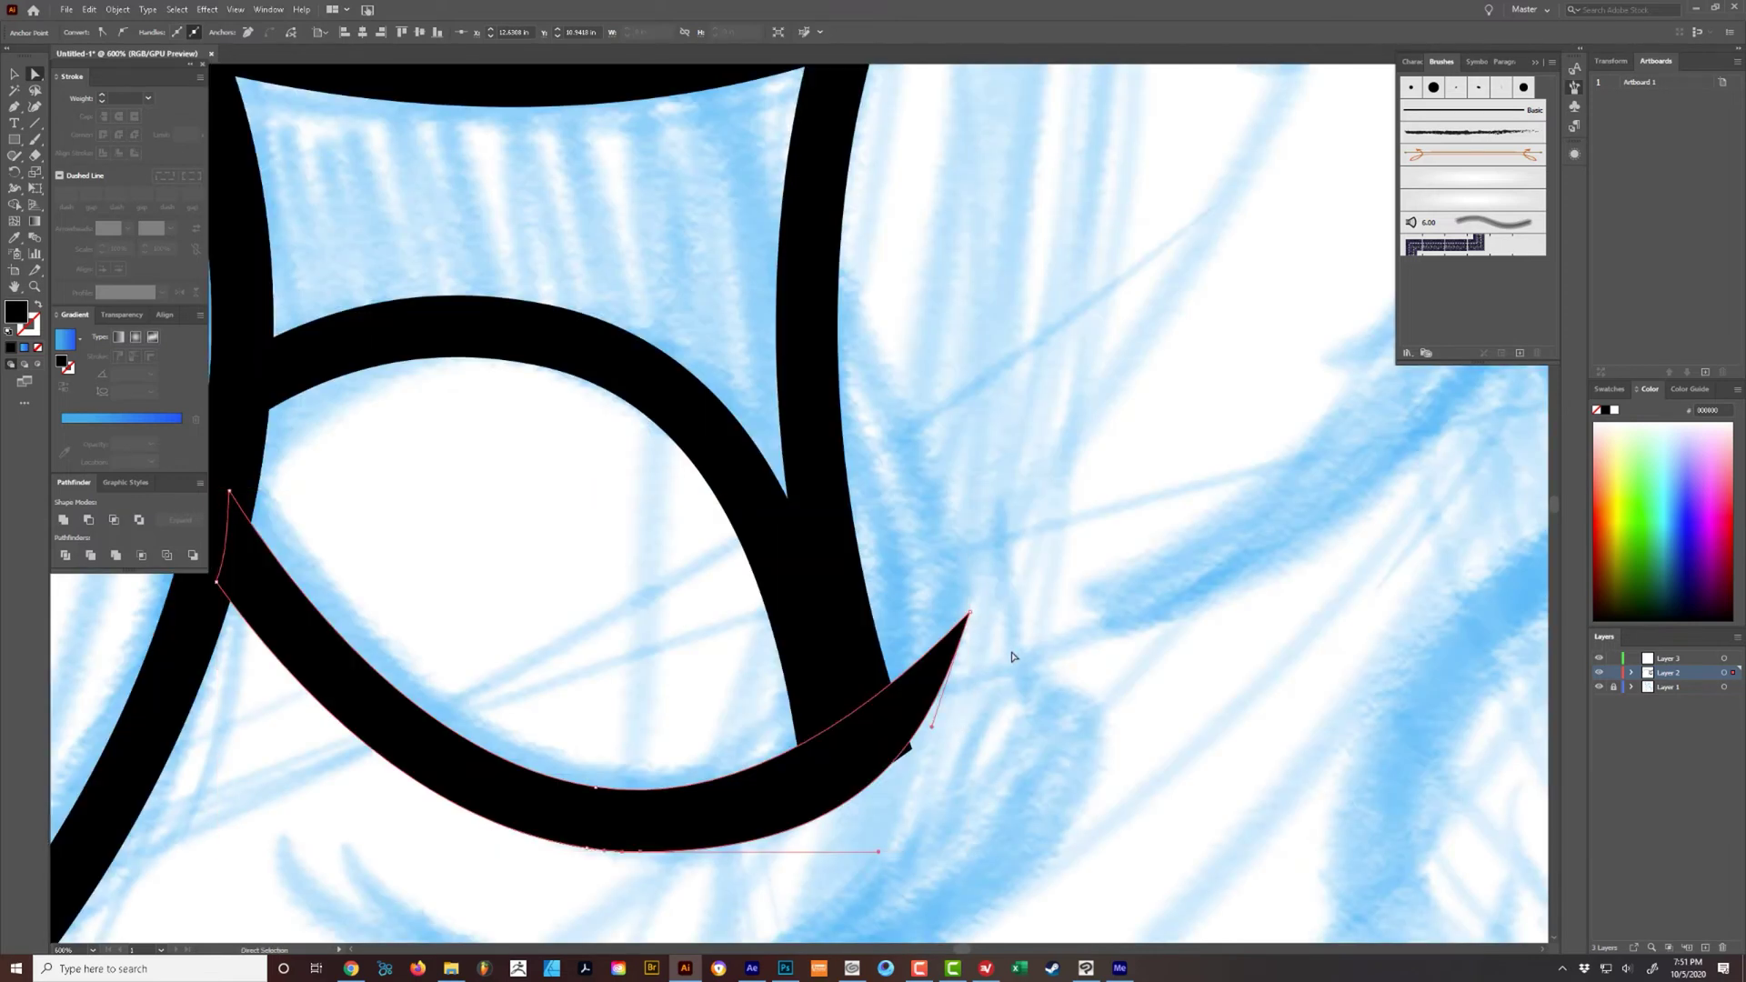
pyautogui.moveTo(971, 612); pyautogui.dragTo(993, 616)
pyautogui.click(1071, 659)
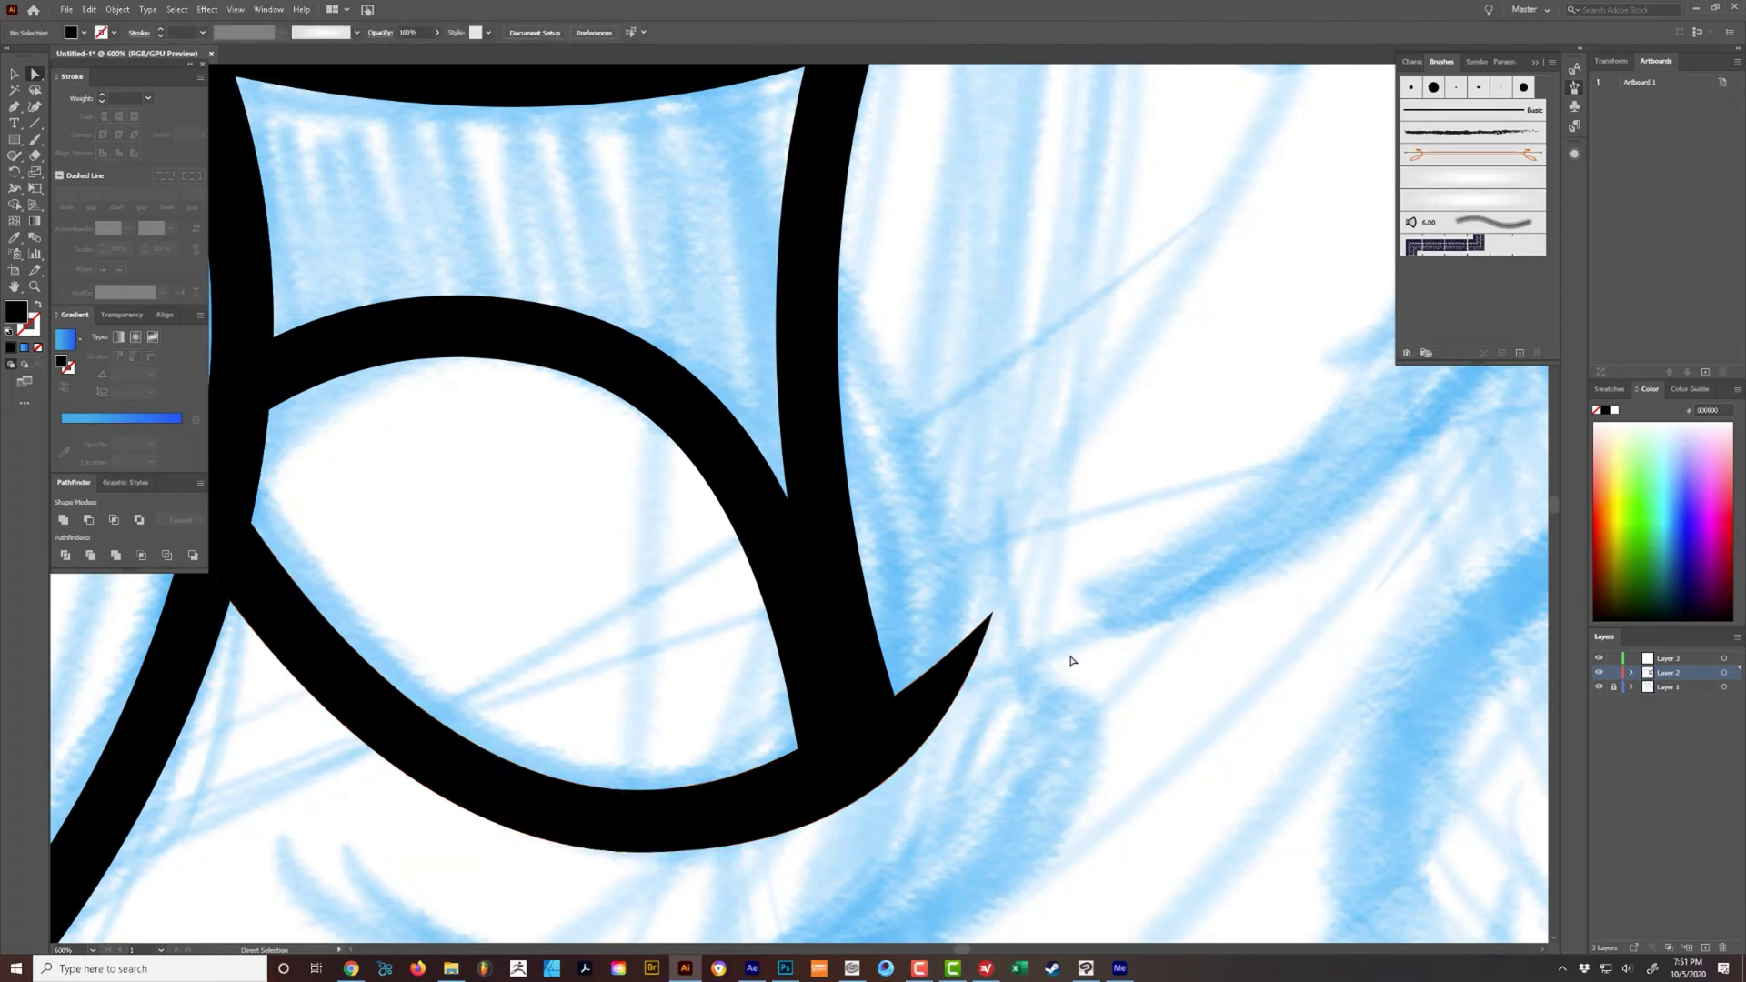
# - Examine the mouth line art against the whole character sketch and up close
pyautogui.hotkey('ctrl', '-')
pyautogui.hotkey('ctrl', '-')
pyautogui.hotkey('ctrl', '-')
pyautogui.hotkey('ctrl', '-')
pyautogui.hotkey('ctrl', '-')
pyautogui.hotkey('ctrl', '-')
pyautogui.hotkey('ctrl', '-')
pyautogui.hotkey('ctrl', '-')
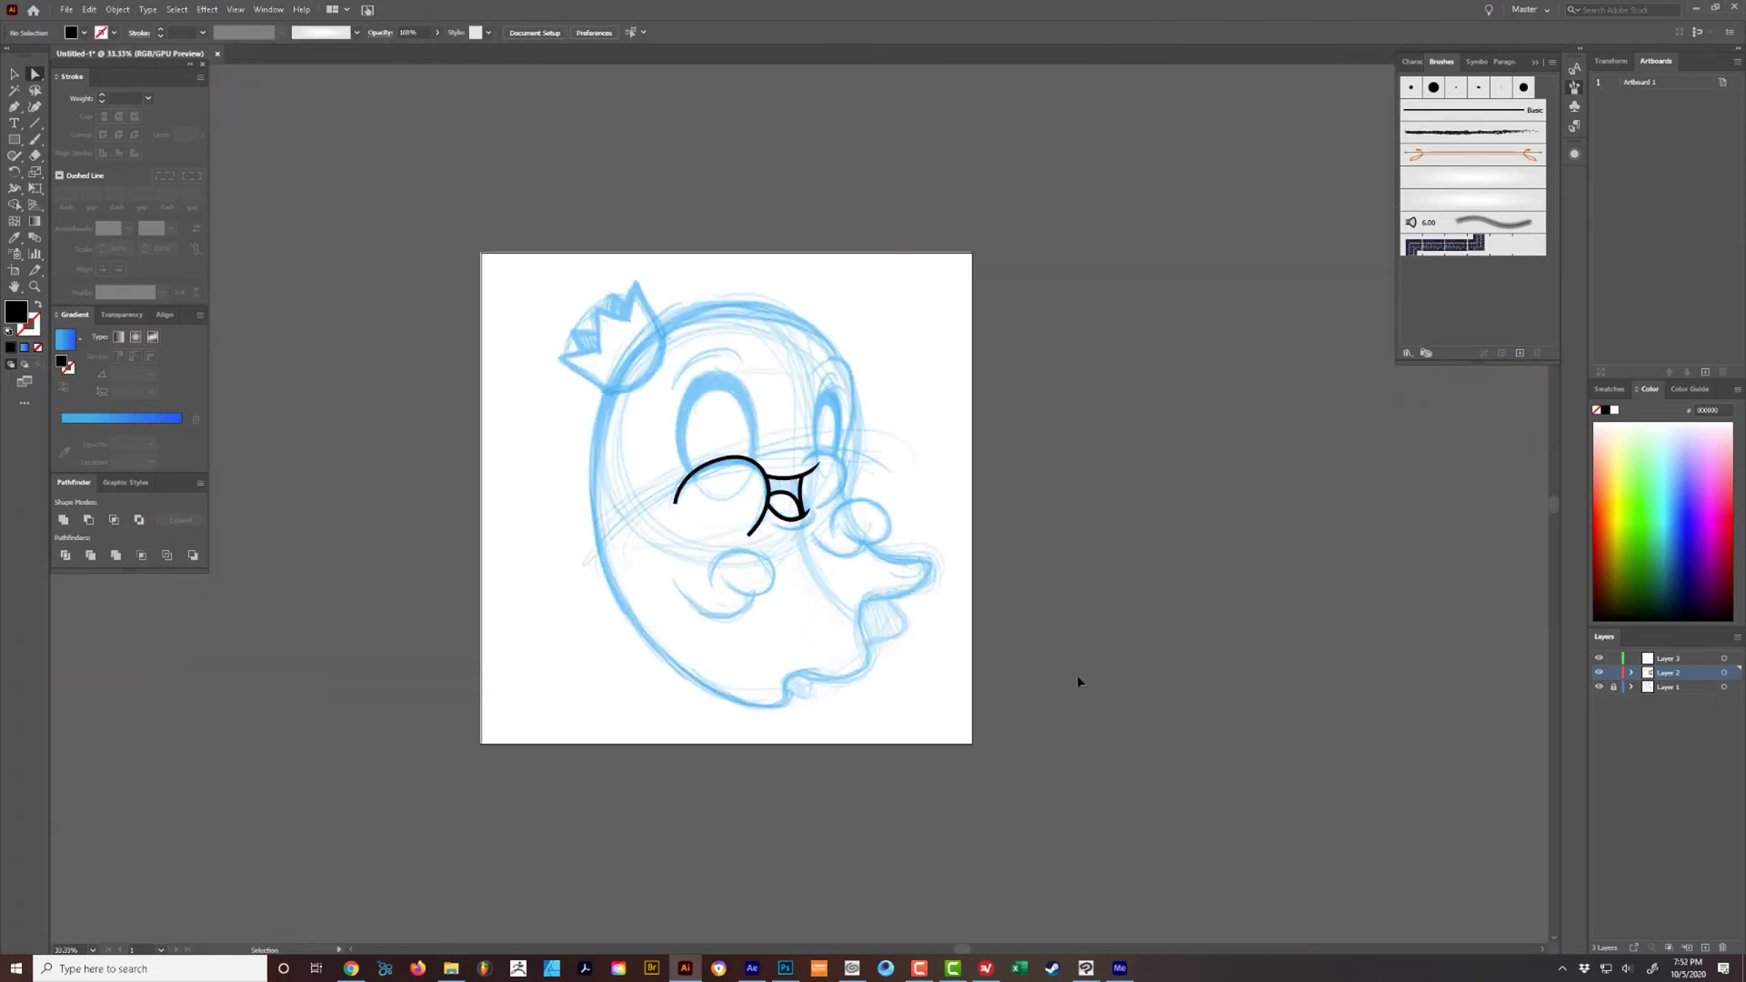
pyautogui.hotkey('ctrl', '+')
pyautogui.hotkey('ctrl', '+')
pyautogui.hotkey('ctrl', '+')
pyautogui.hotkey('ctrl', '+')
pyautogui.hotkey('ctrl', '+')
pyautogui.hotkey('ctrl', '+')
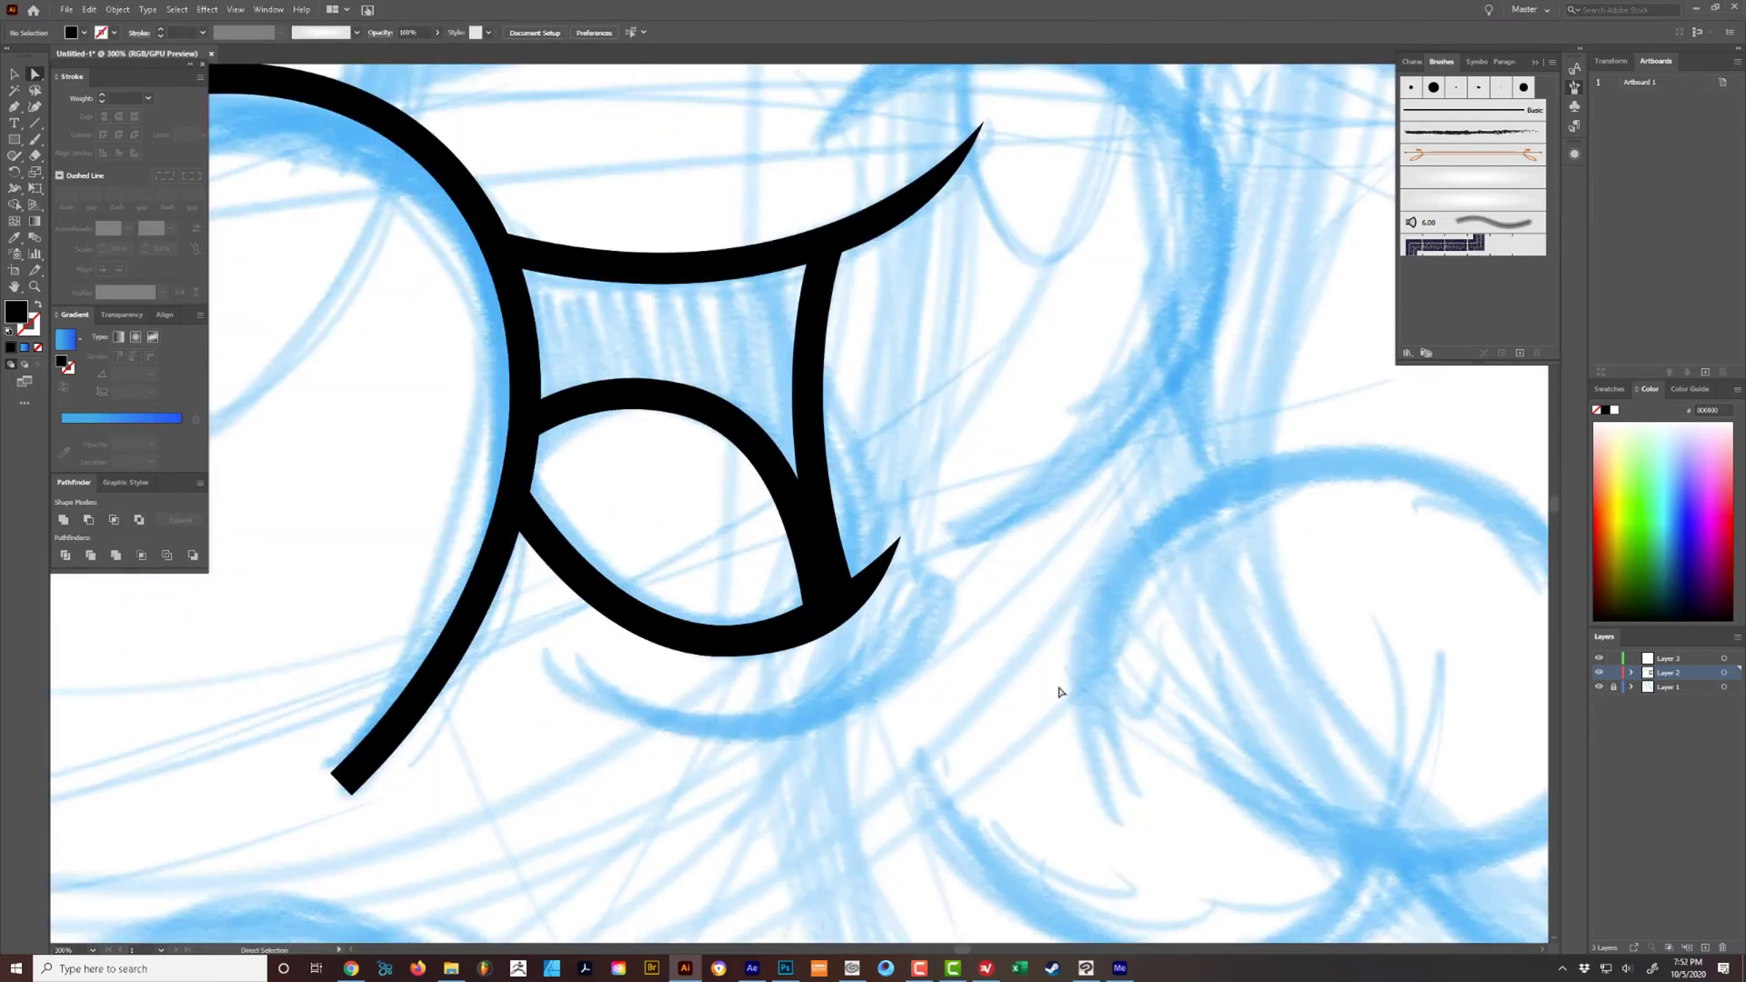
# - Draw a curved lower lip line under the mouth along the sketch, using the cheek arc's stroke style
pyautogui.moveTo(1057, 695); pyautogui.dragTo(935, 706)
pyautogui.press('i')
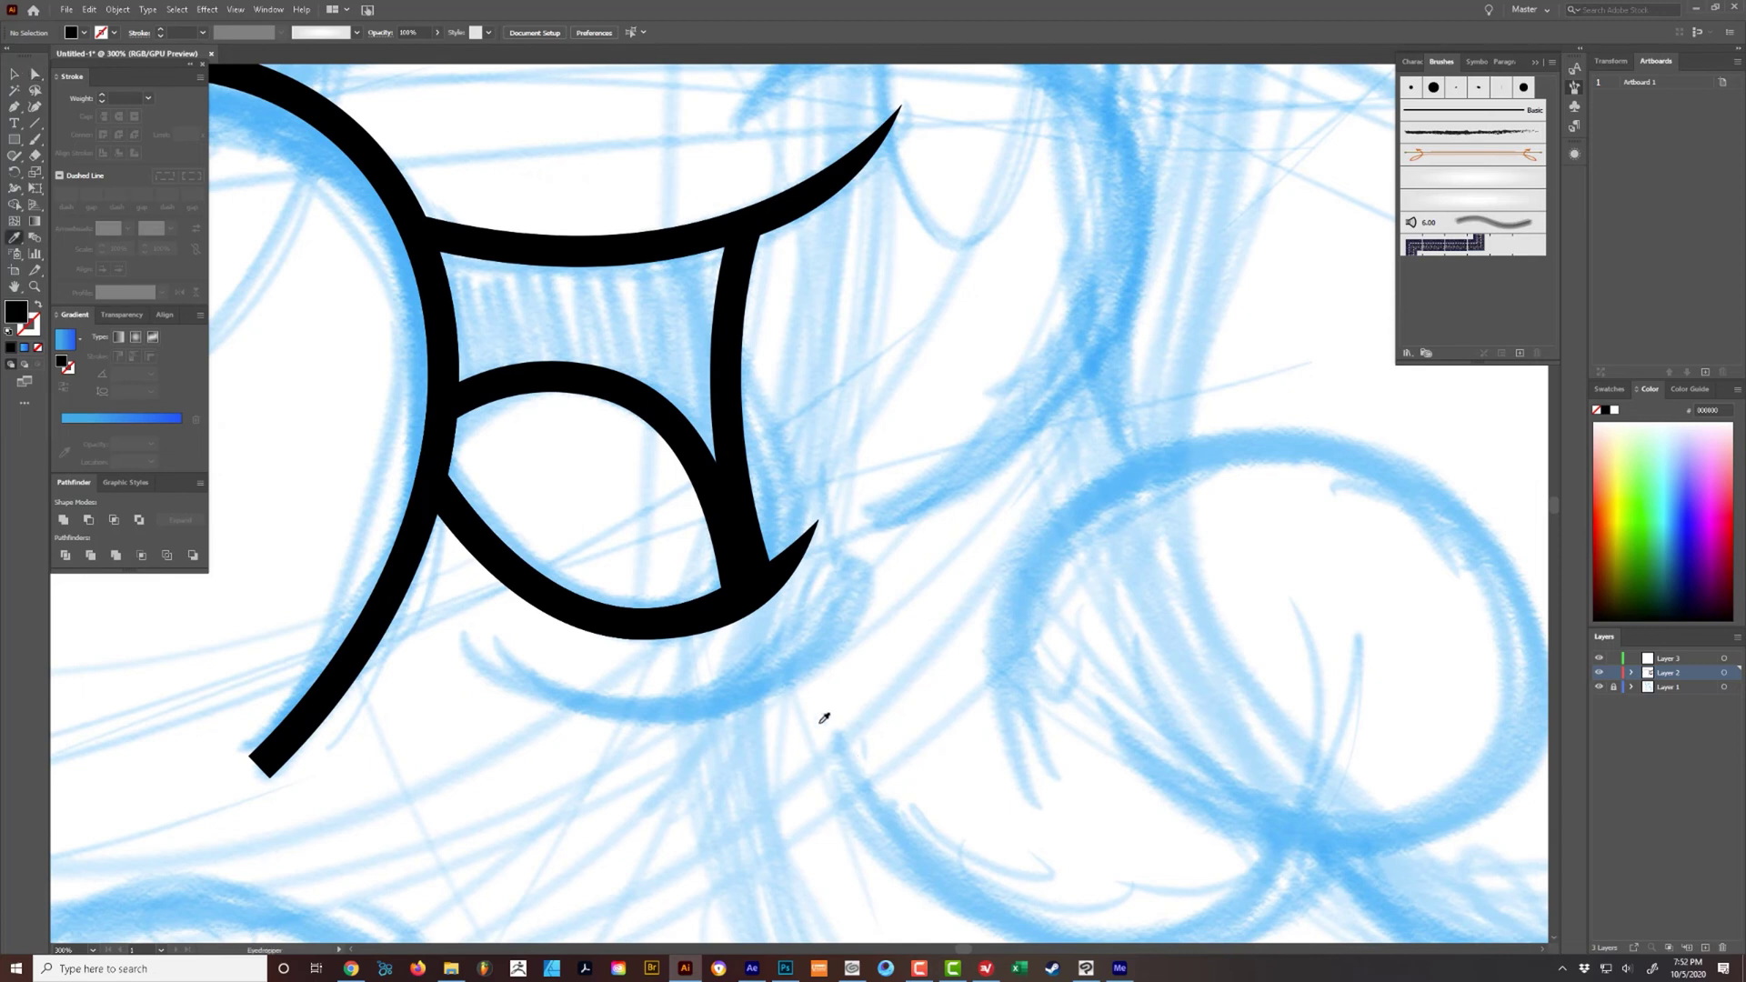
pyautogui.click(397, 571)
pyautogui.press('p')
pyautogui.click(456, 644)
pyautogui.moveTo(723, 705)
pyautogui.mouseDown()
pyautogui.moveTo(791, 697)
pyautogui.moveTo(885, 646)
pyautogui.moveTo(837, 691)
pyautogui.moveTo(961, 685)
pyautogui.mouseUp()
pyautogui.click(868, 560)
pyautogui.keyDown('ctrl'); pyautogui.click(935, 602); pyautogui.keyUp('ctrl')
# - Try a width profile tapered at both ends on the lower lip line, and undo it
pyautogui.press('v')
pyautogui.click(784, 697)
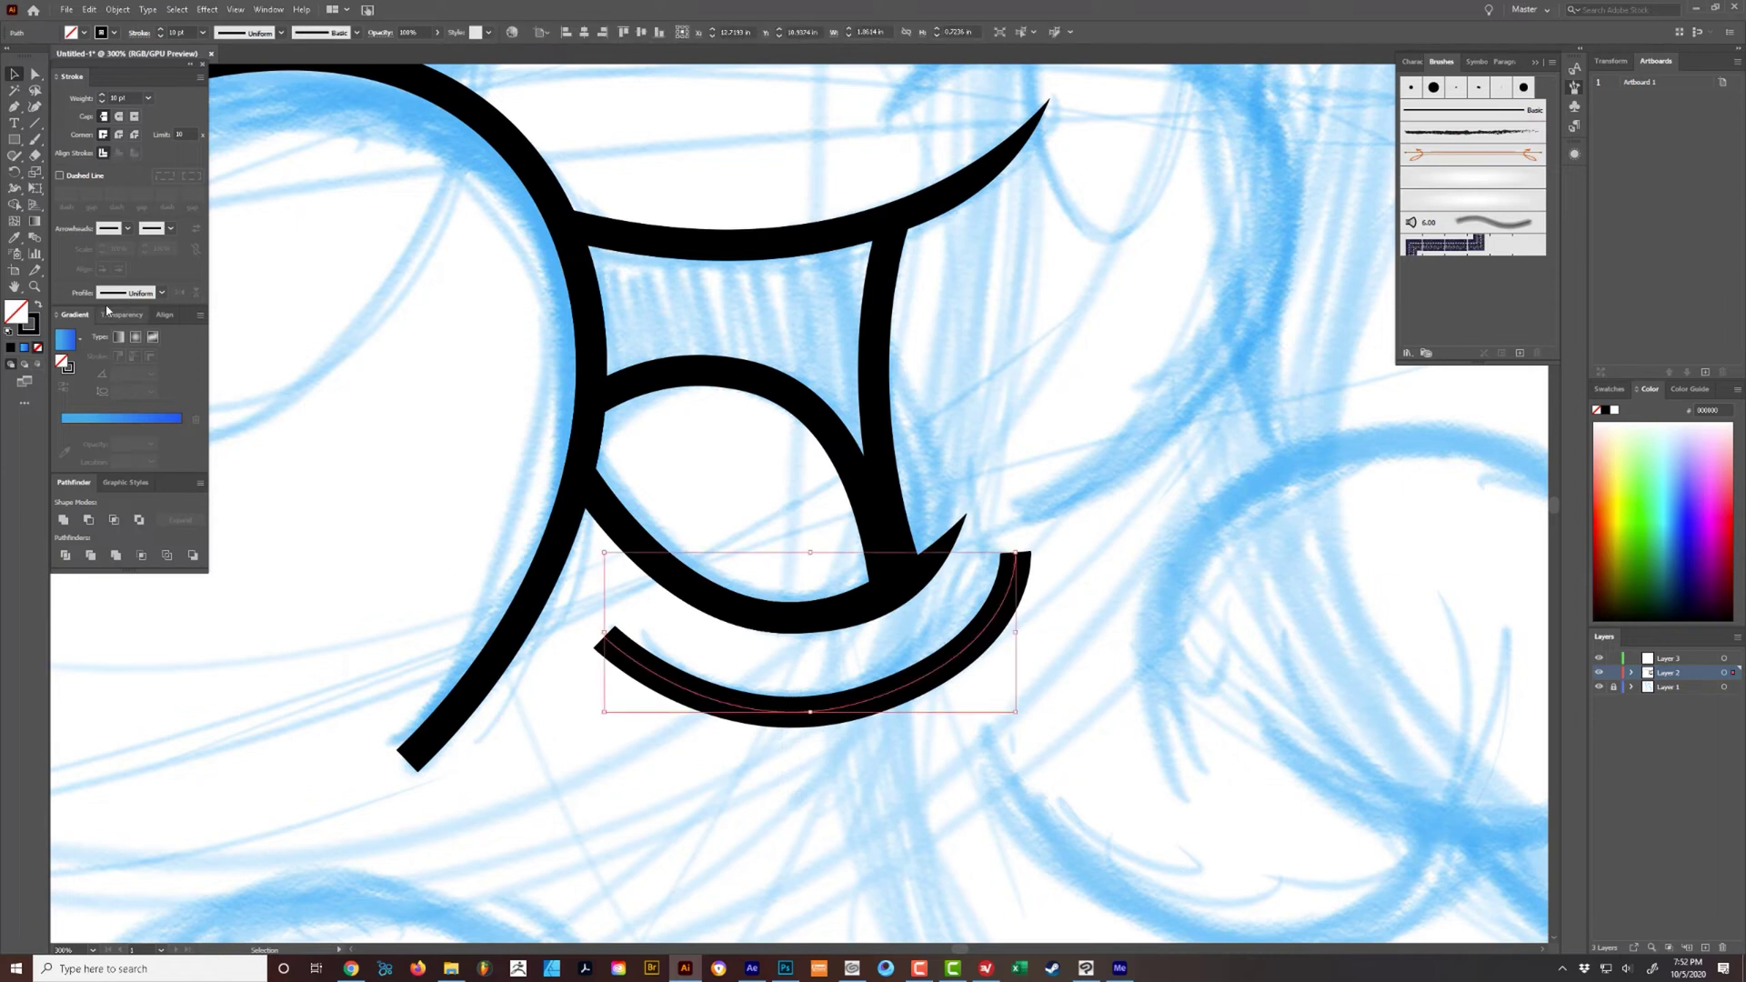
pyautogui.click(161, 293)
pyautogui.click(127, 335)
pyautogui.click(432, 634)
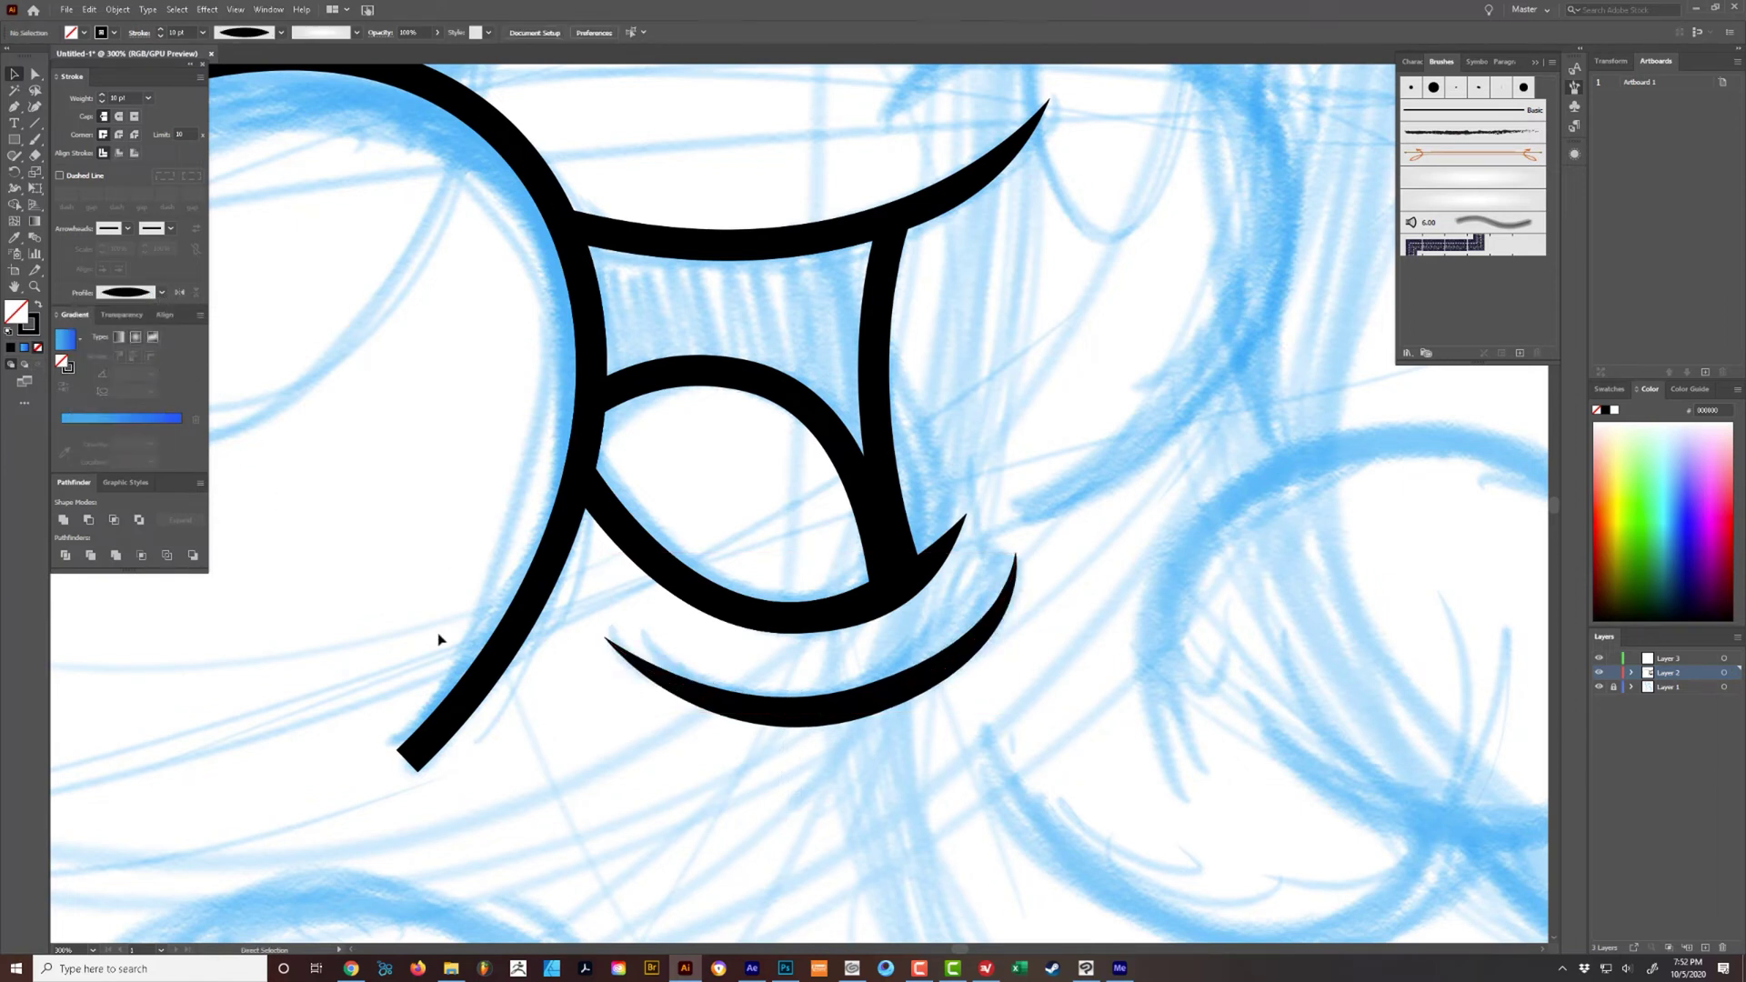
pyautogui.hotkey('ctrl', 'z')
# - Expand the lower lip line into an outlined shape with Fill and Stroke enabled
pyautogui.click(838, 820)
pyautogui.click(812, 712)
pyautogui.hotkey('ctrl', 'shift', 'x')
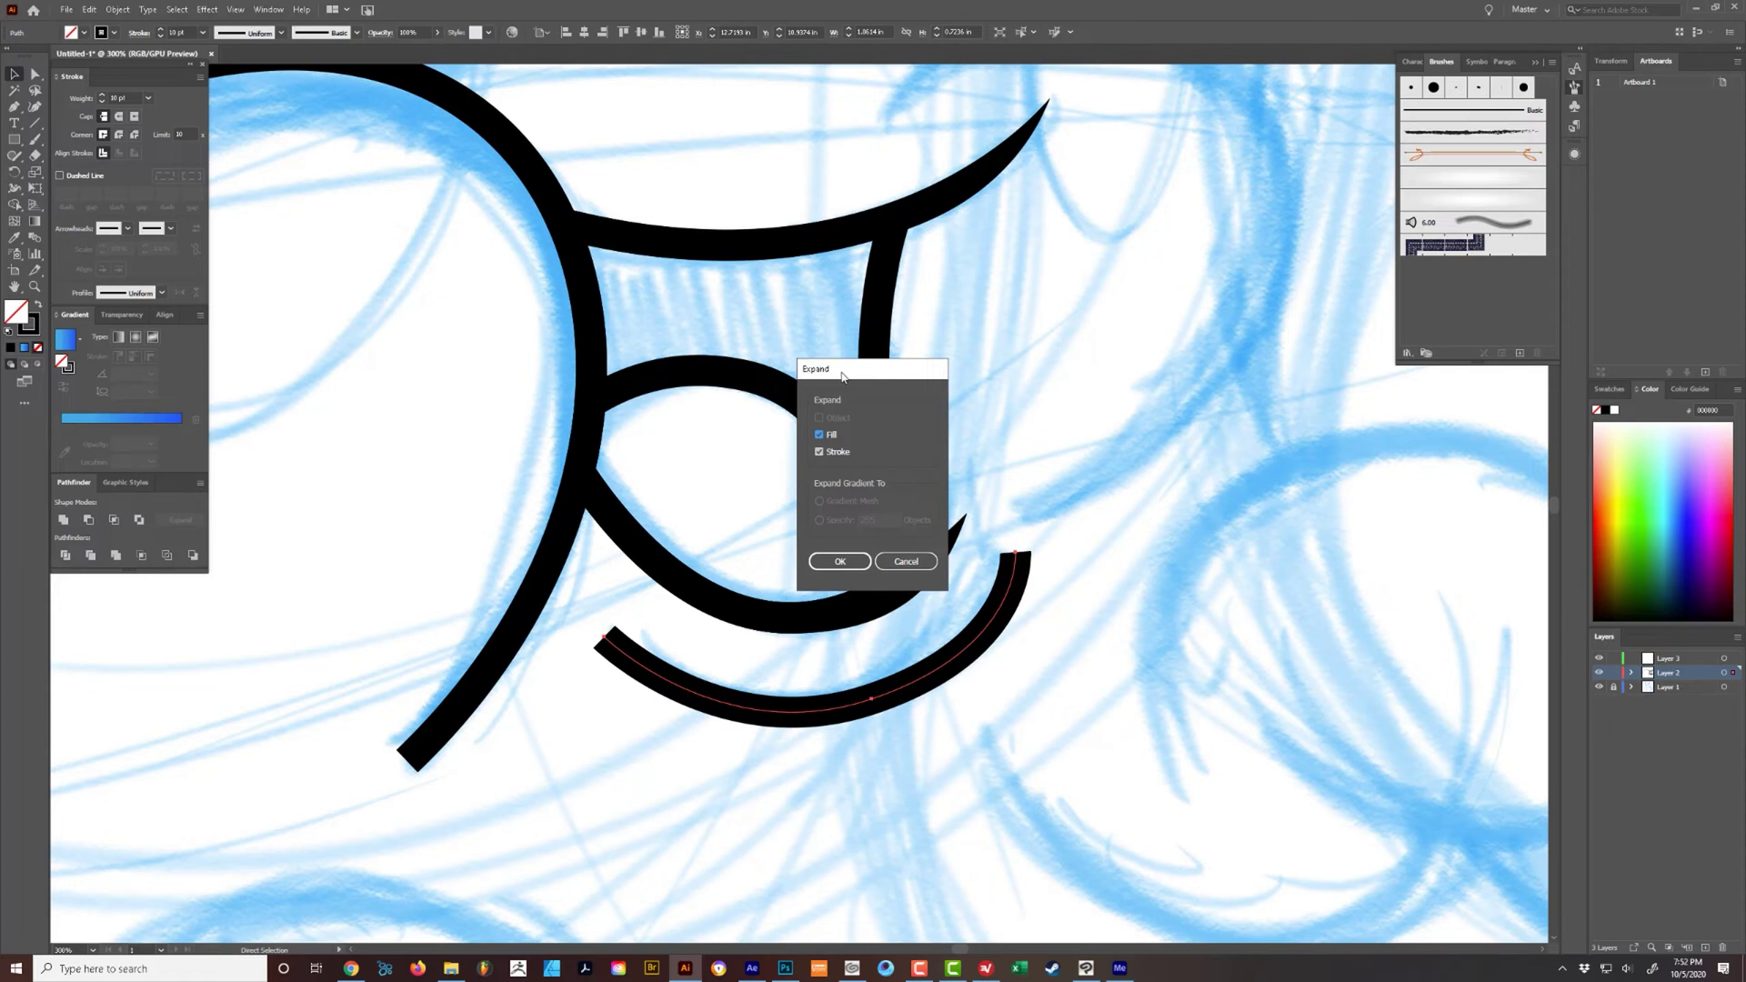
pyautogui.click(839, 561)
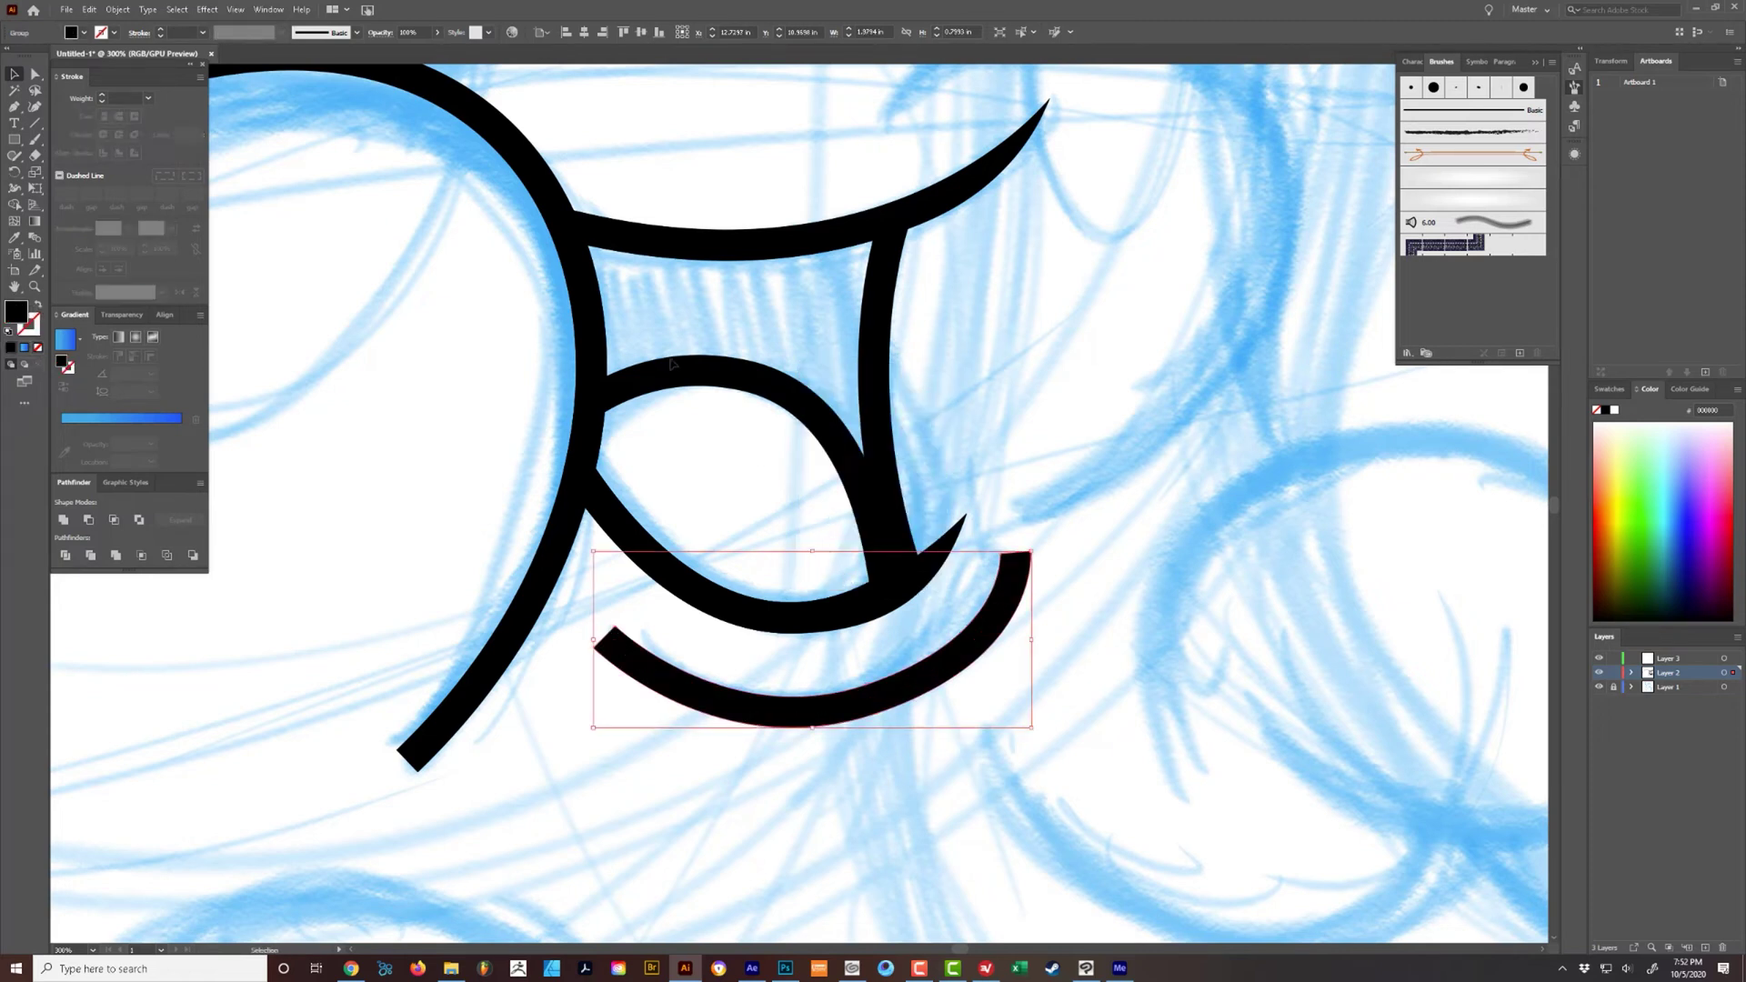
# - Look up the Expand commands in the keyboard shortcuts for menu commands by searching "expa", and close without changes
pyautogui.click(90, 9)
pyautogui.click(181, 406)
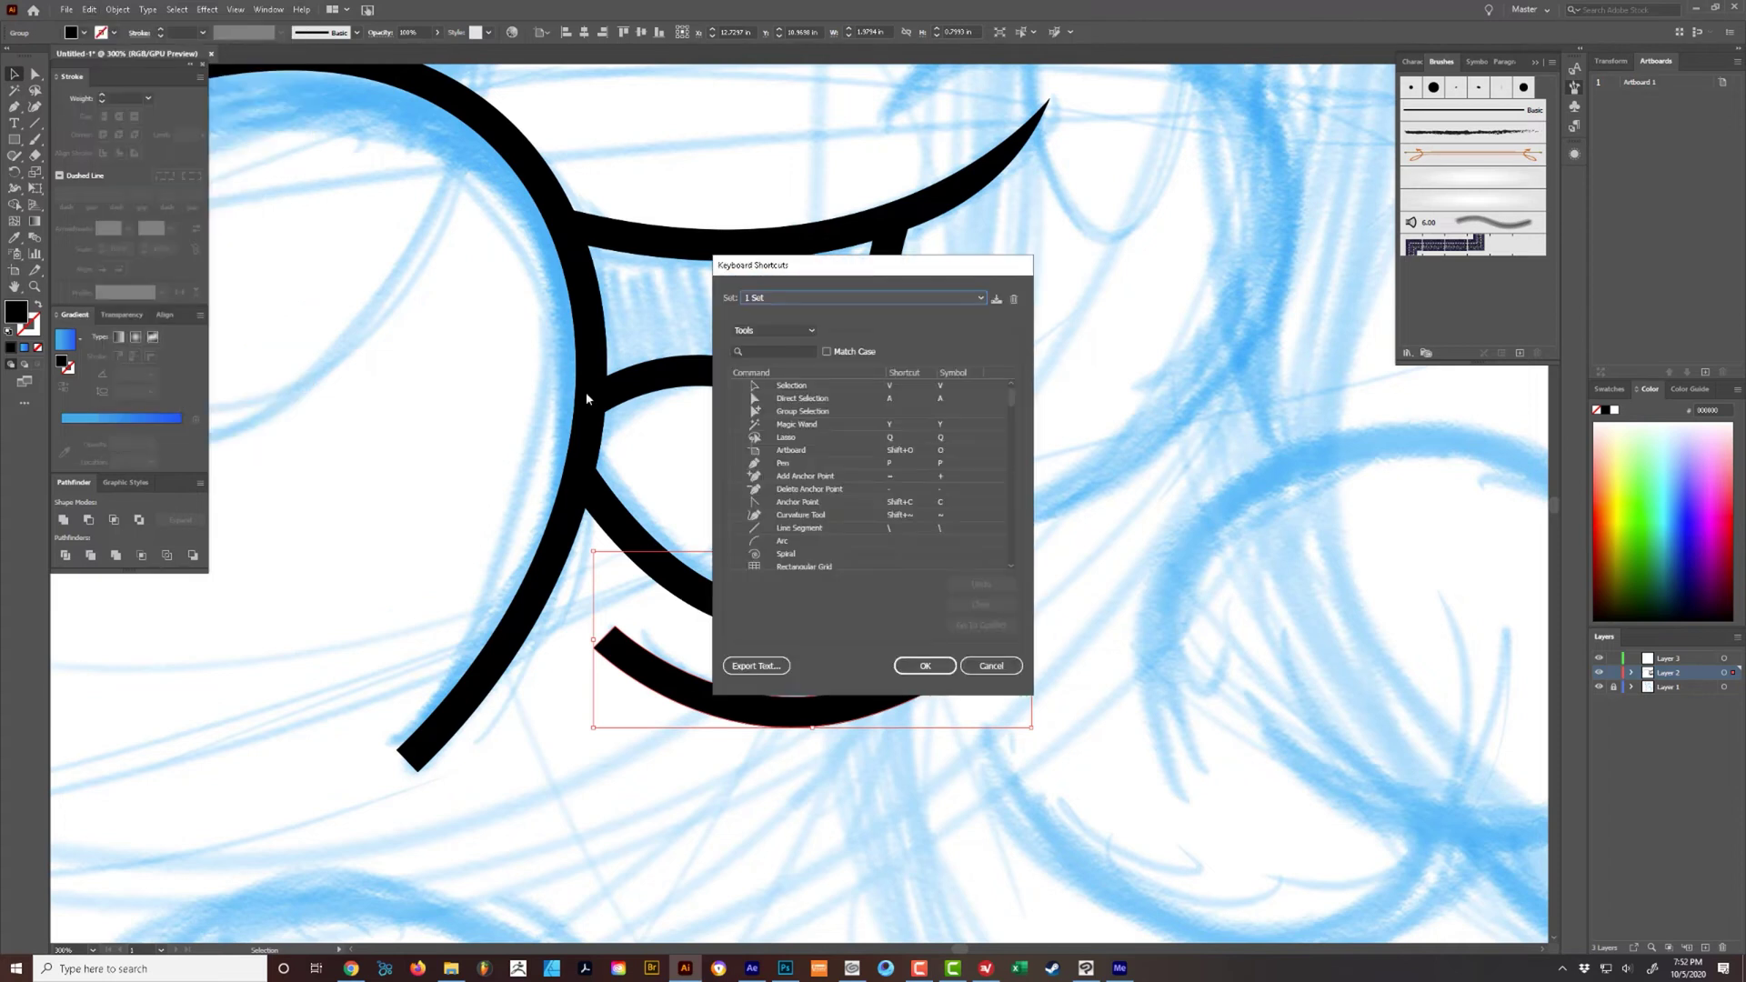
pyautogui.click(788, 331)
pyautogui.click(787, 348)
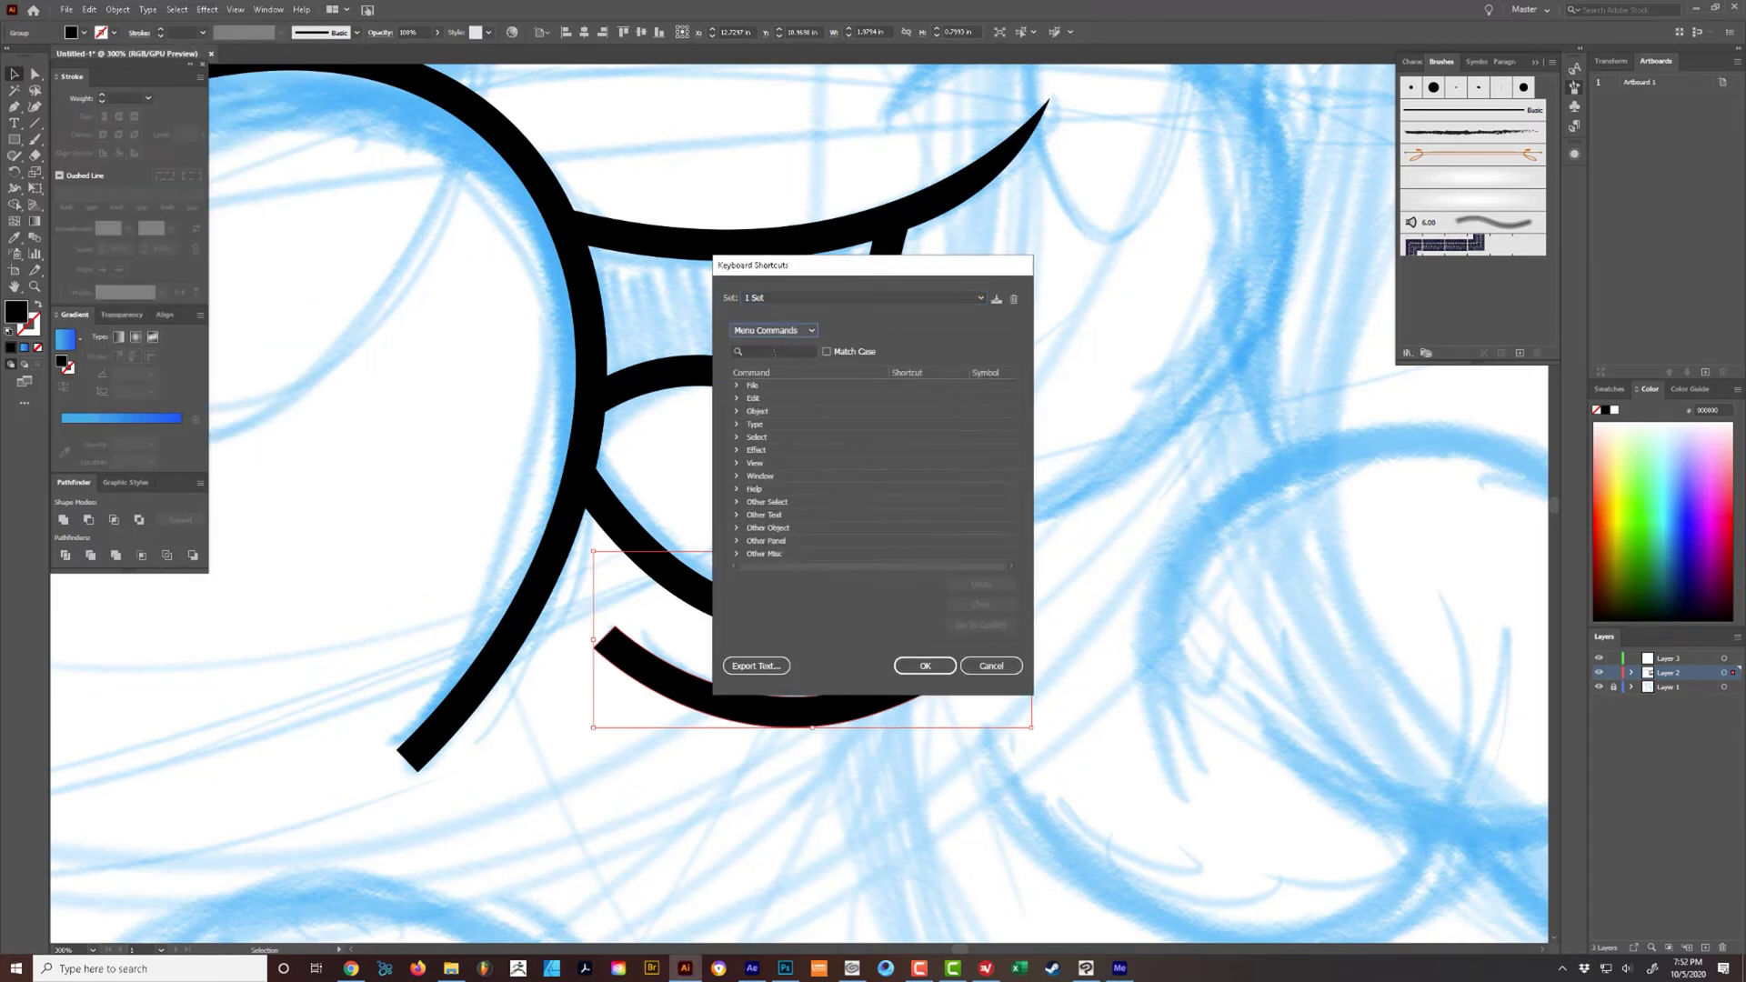
pyautogui.click(771, 352)
pyautogui.write('ex')
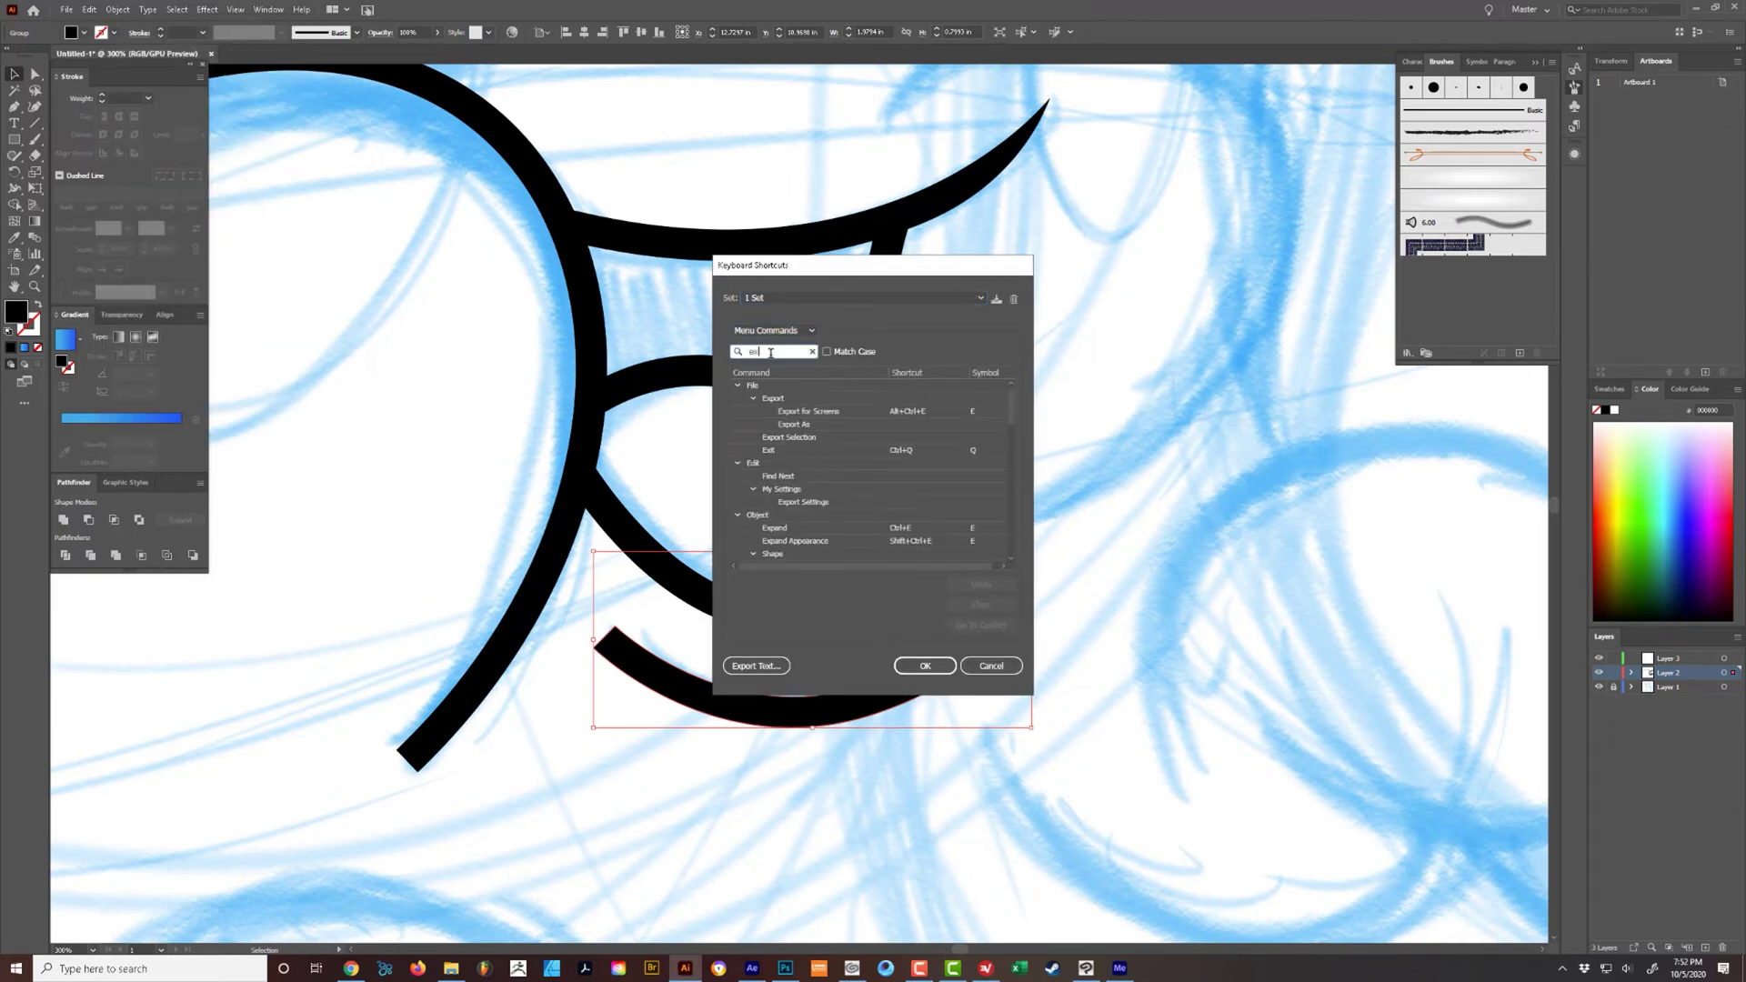
pyautogui.write('pa')
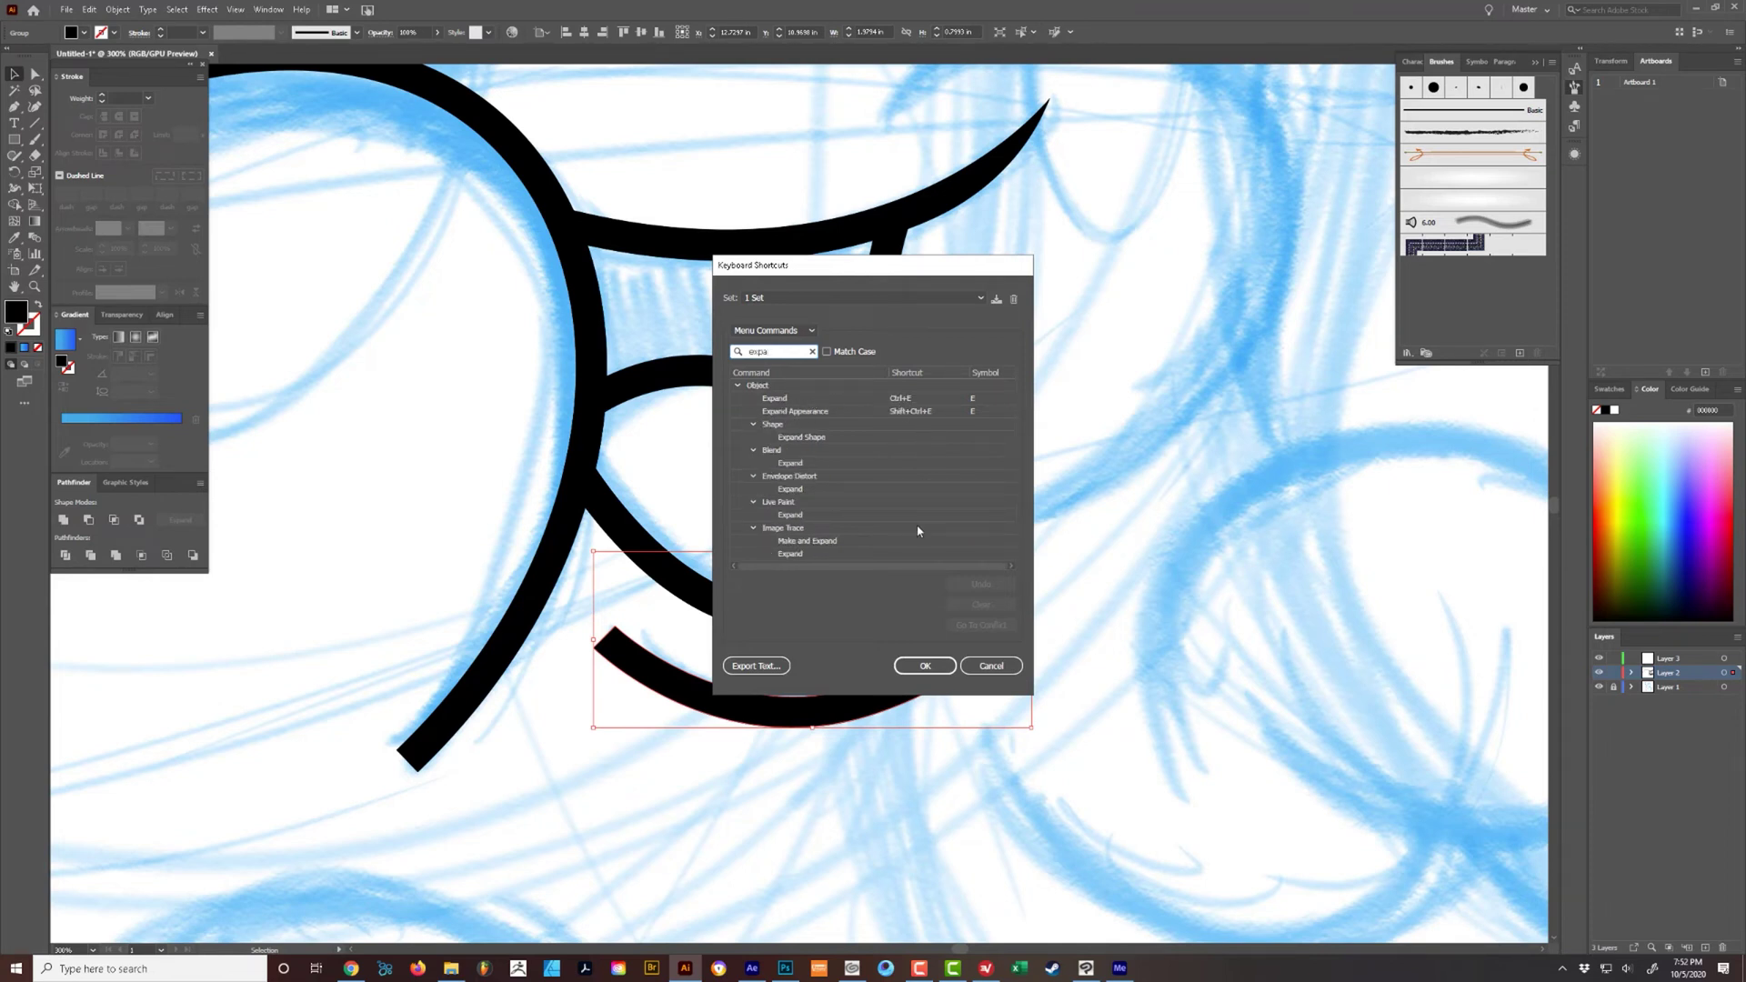
pyautogui.click(991, 666)
# - Taper both ends of the expanded lower lip line to points by merging the end corners
pyautogui.click(1126, 706)
pyautogui.press('a')
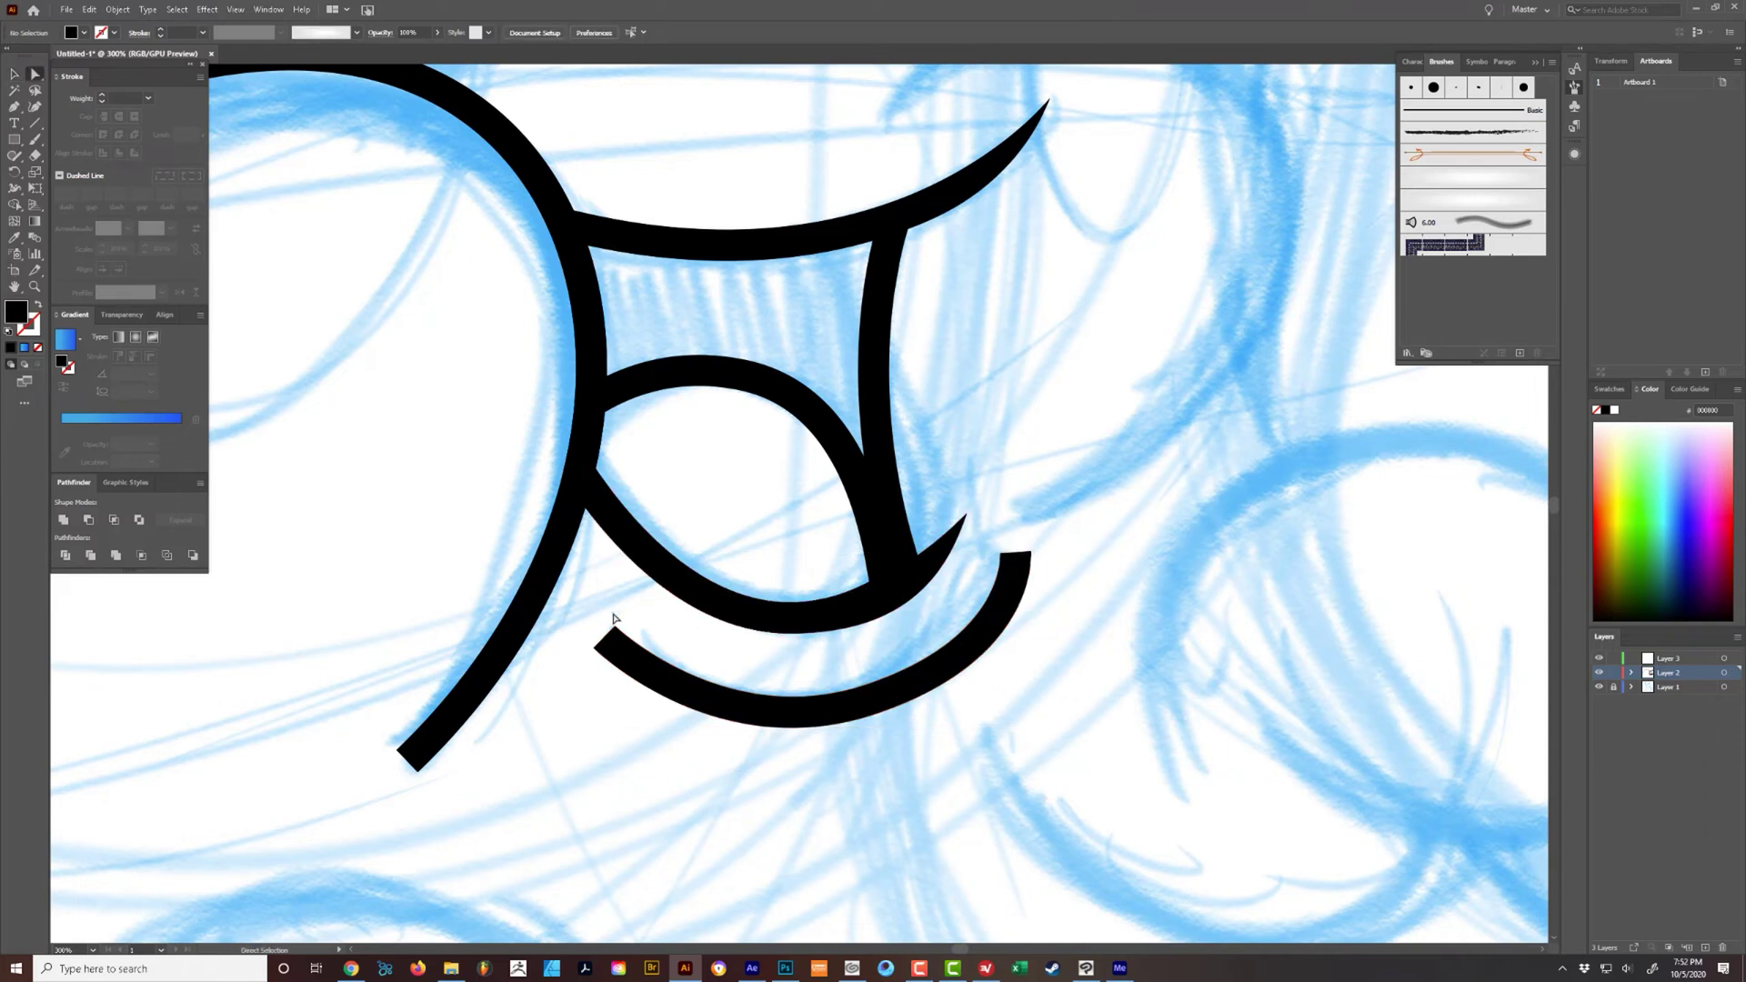
pyautogui.moveTo(613, 631); pyautogui.dragTo(593, 651)
pyautogui.moveTo(1008, 554); pyautogui.dragTo(1019, 556)
pyautogui.click(1112, 714)
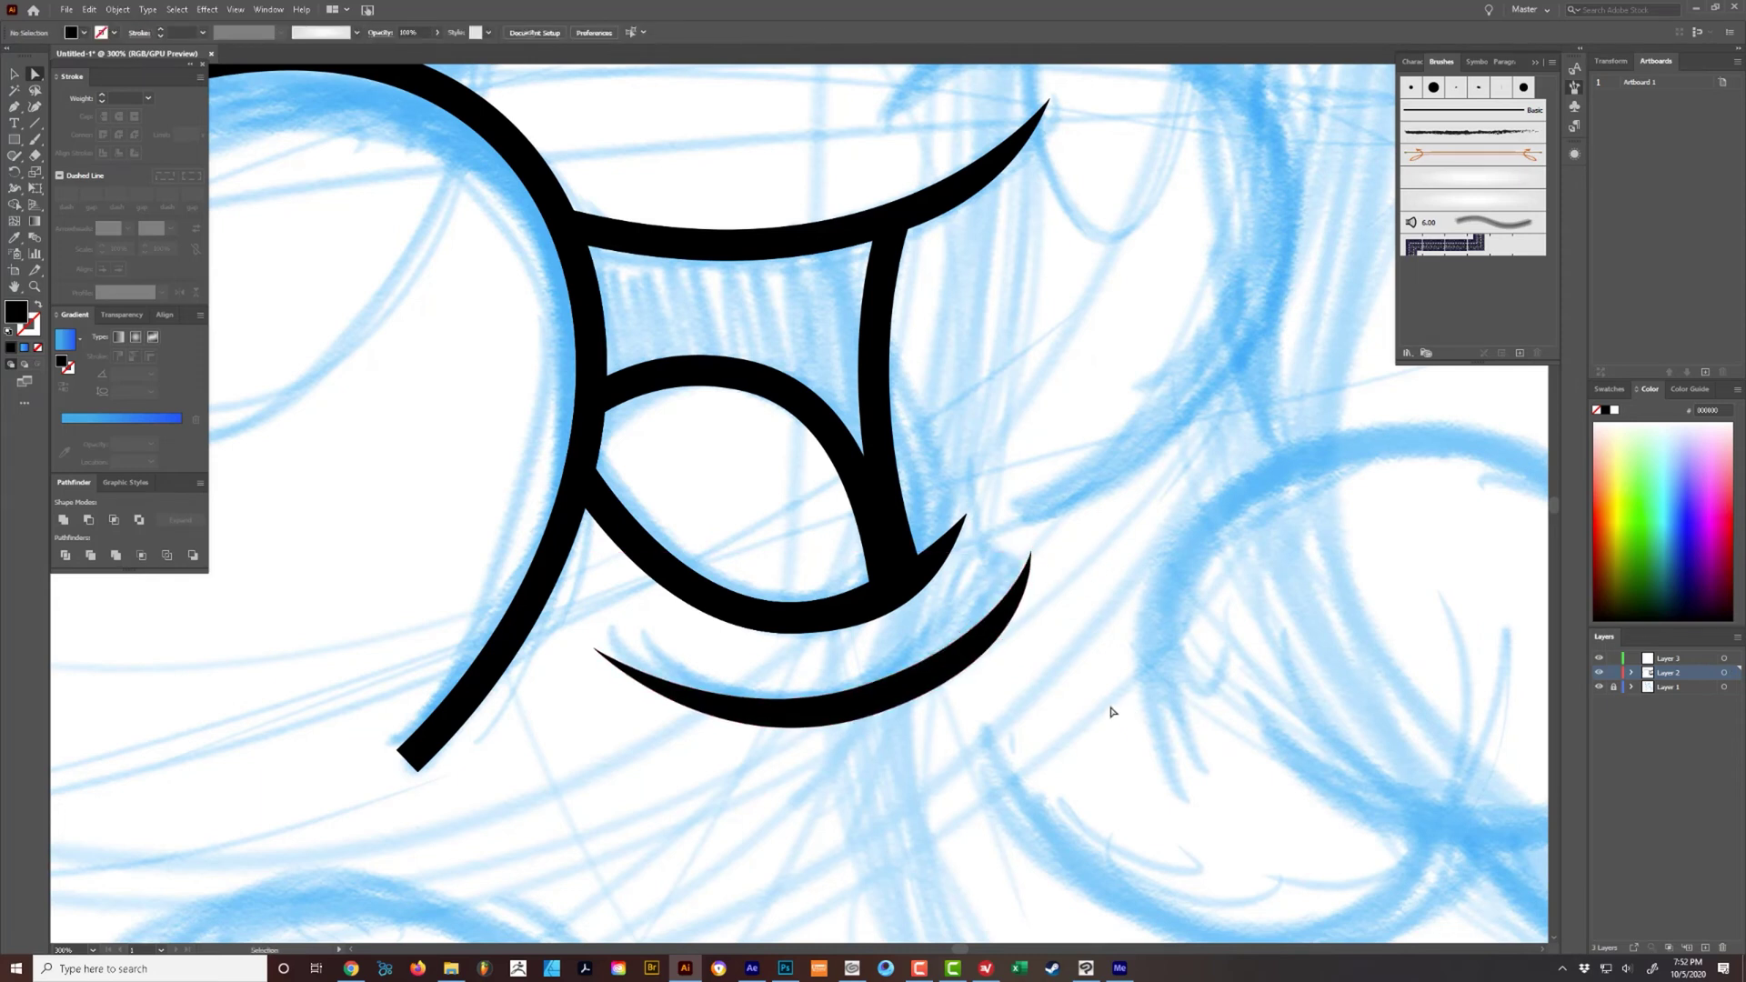
# - Step back through the history to the unexpanded open mouth path that overlaps the cheek arc
pyautogui.hotkey('ctrl', 'z')
pyautogui.hotkey('ctrl', 'z')
pyautogui.hotkey('ctrl', 'z')
pyautogui.hotkey('ctrl', 'z')
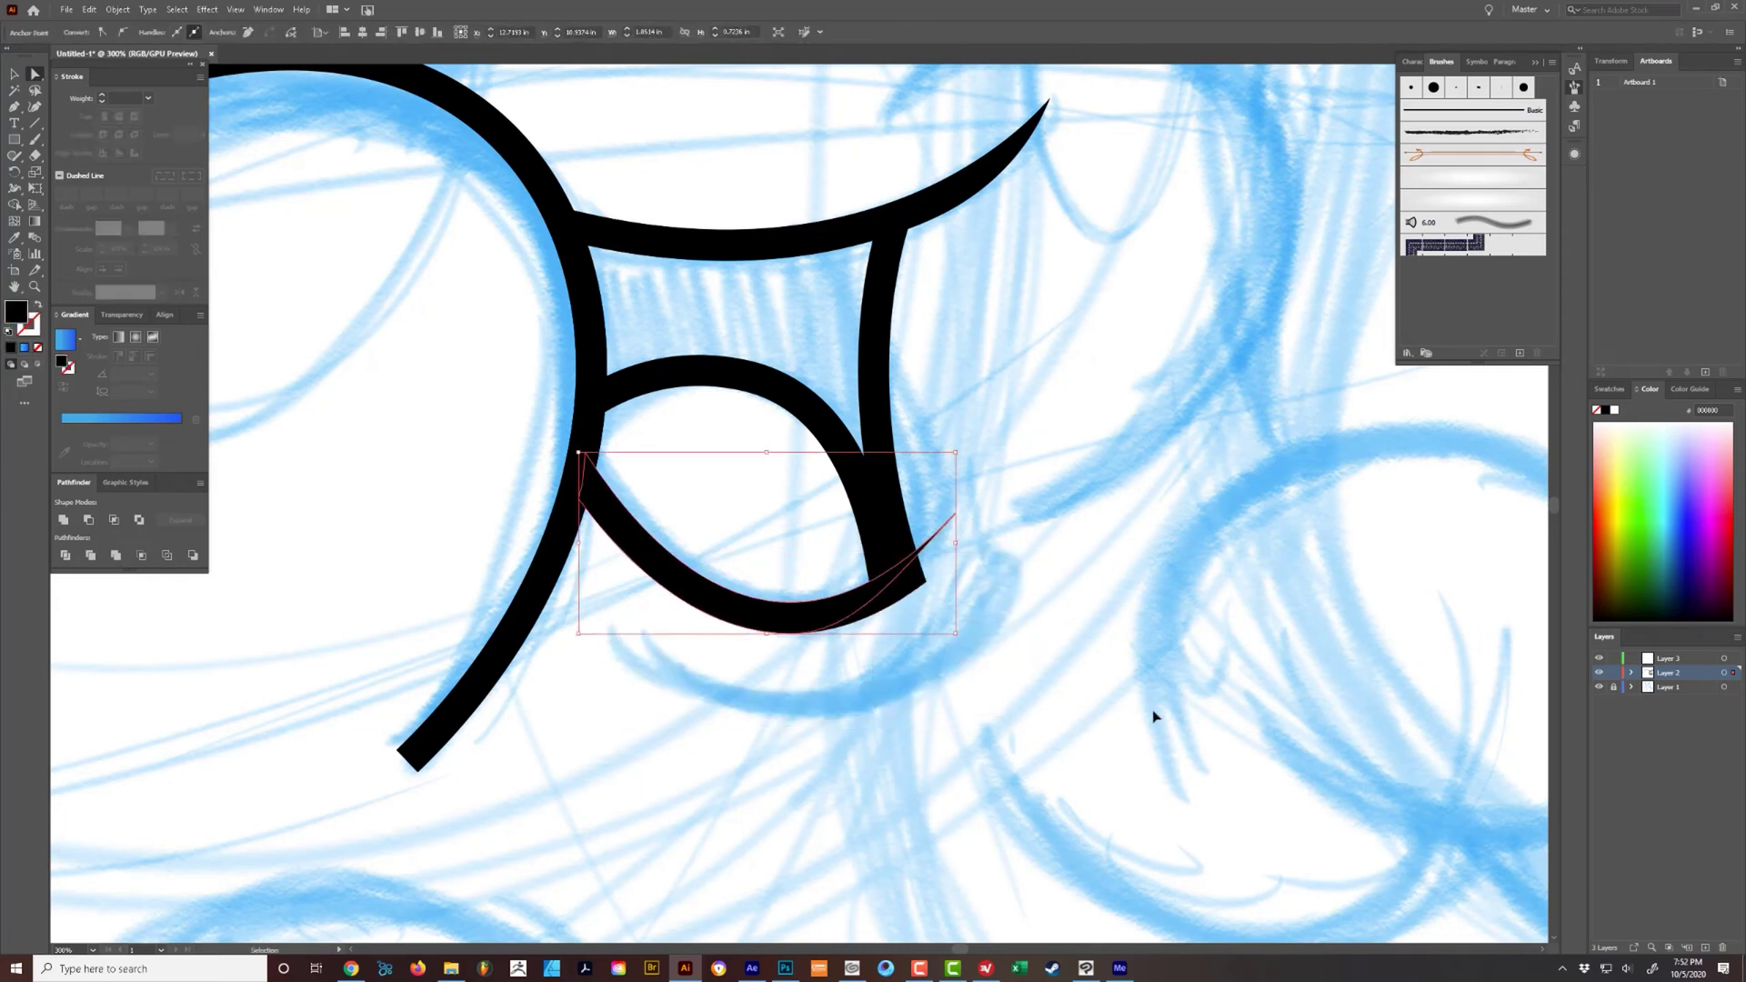
pyautogui.hotkey('ctrl', 'z')
pyautogui.hotkey('ctrl', 'z')
pyautogui.hotkey('ctrl', 'z')
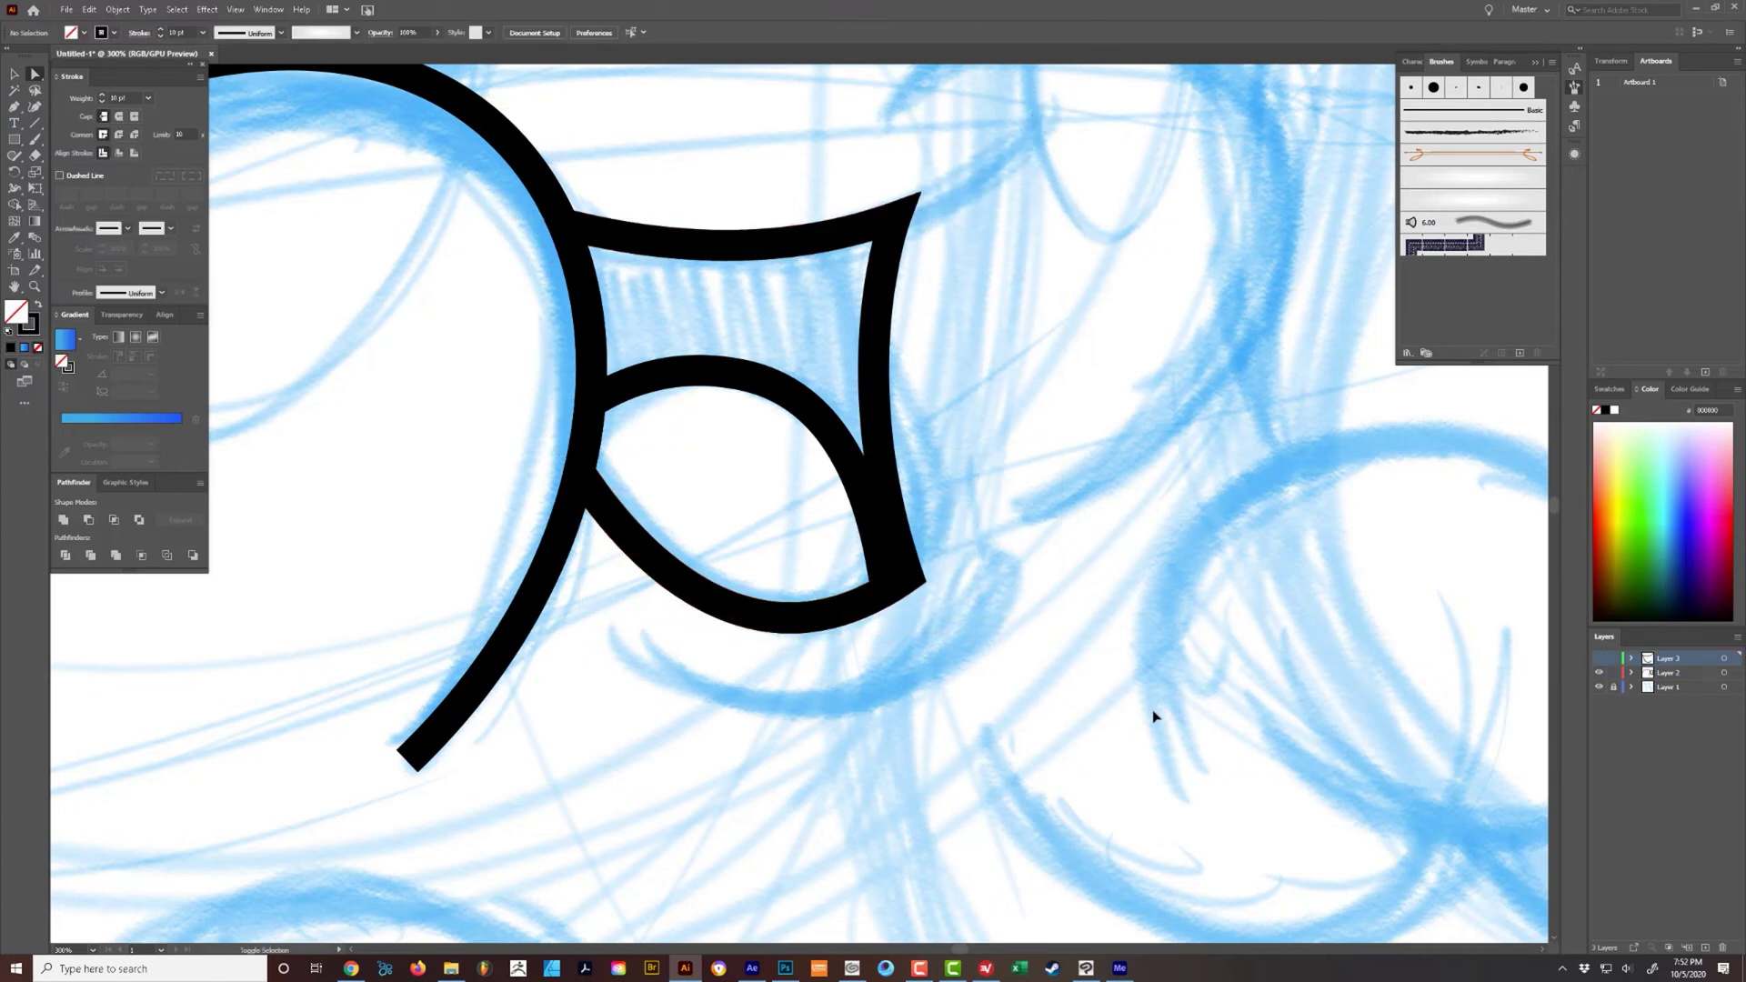
pyautogui.hotkey('ctrl', 'shift', 'z')
pyautogui.hotkey('ctrl', 'z')
pyautogui.hotkey('ctrl', 'shift', 'z')
pyautogui.press('a')
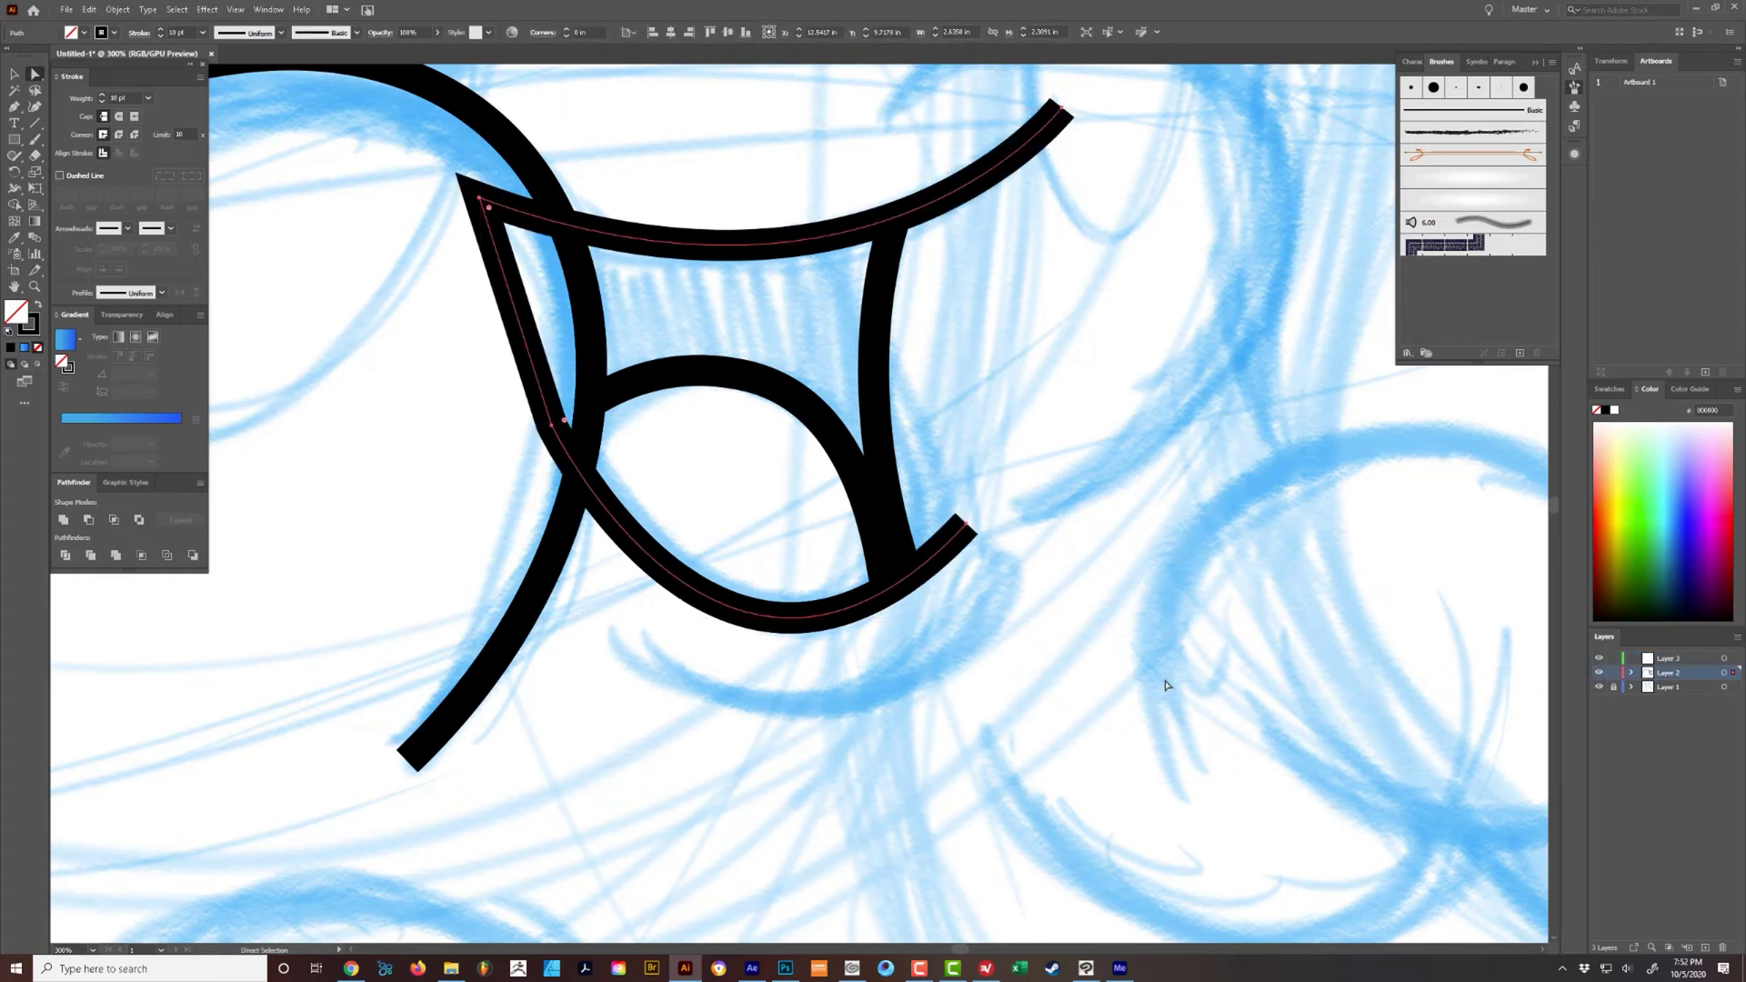
# - Select the cheek arc together with the open mouth path and trim the mouth along the arc with Minus Back
pyautogui.press('v')
pyautogui.click(1057, 690)
pyautogui.moveTo(738, 511); pyautogui.dragTo(1005, 680)
pyautogui.moveTo(521, 141); pyautogui.dragTo(543, 333)
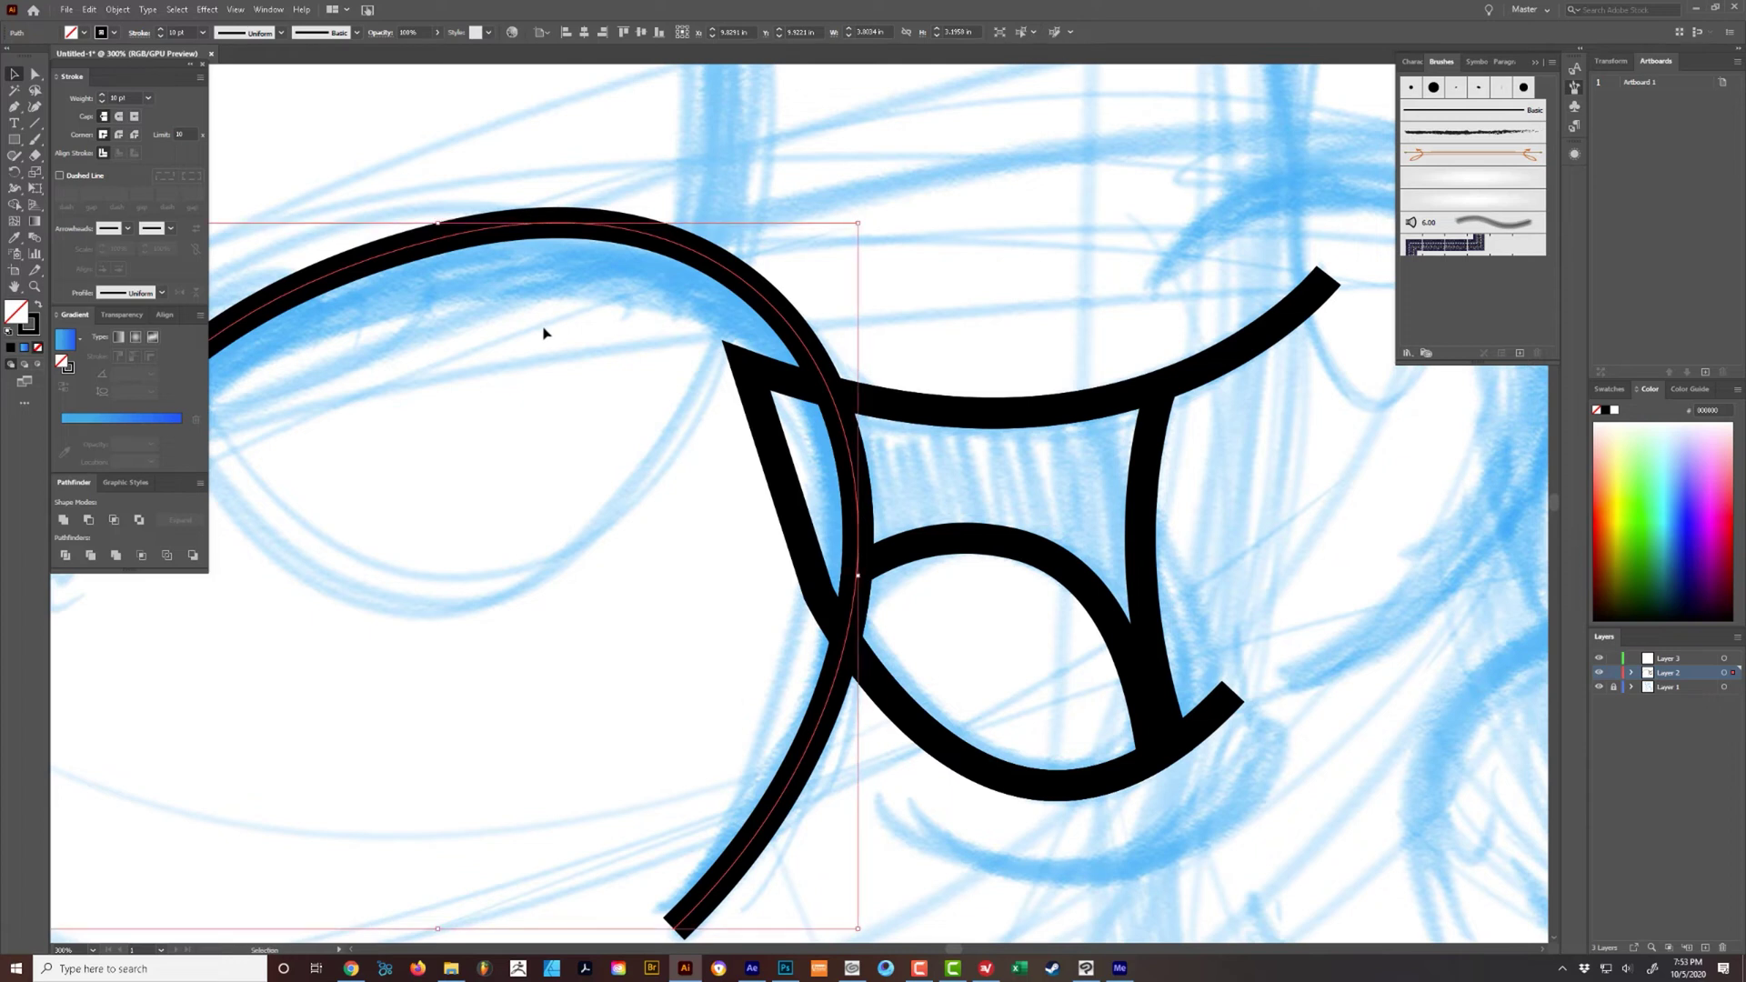
pyautogui.hotkey('ctrl', 'shift', 'b')
pyautogui.press('v')
pyautogui.moveTo(1260, 254); pyautogui.dragTo(1332, 369)
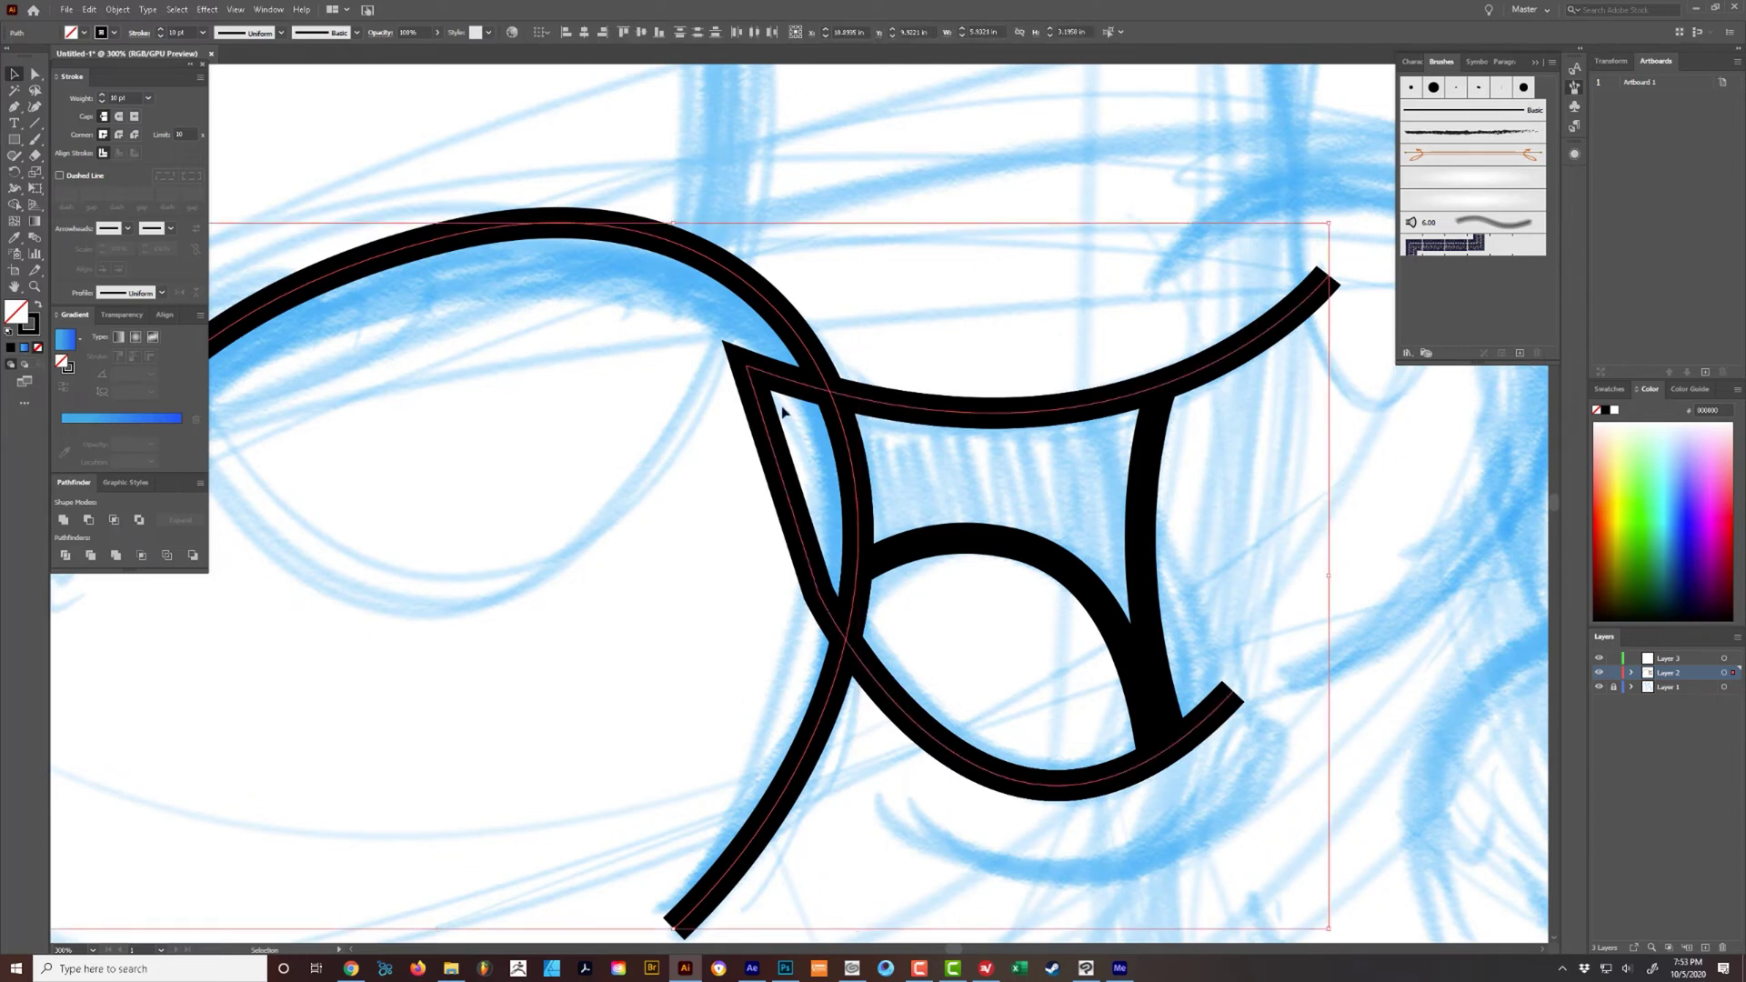
pyautogui.click(191, 555)
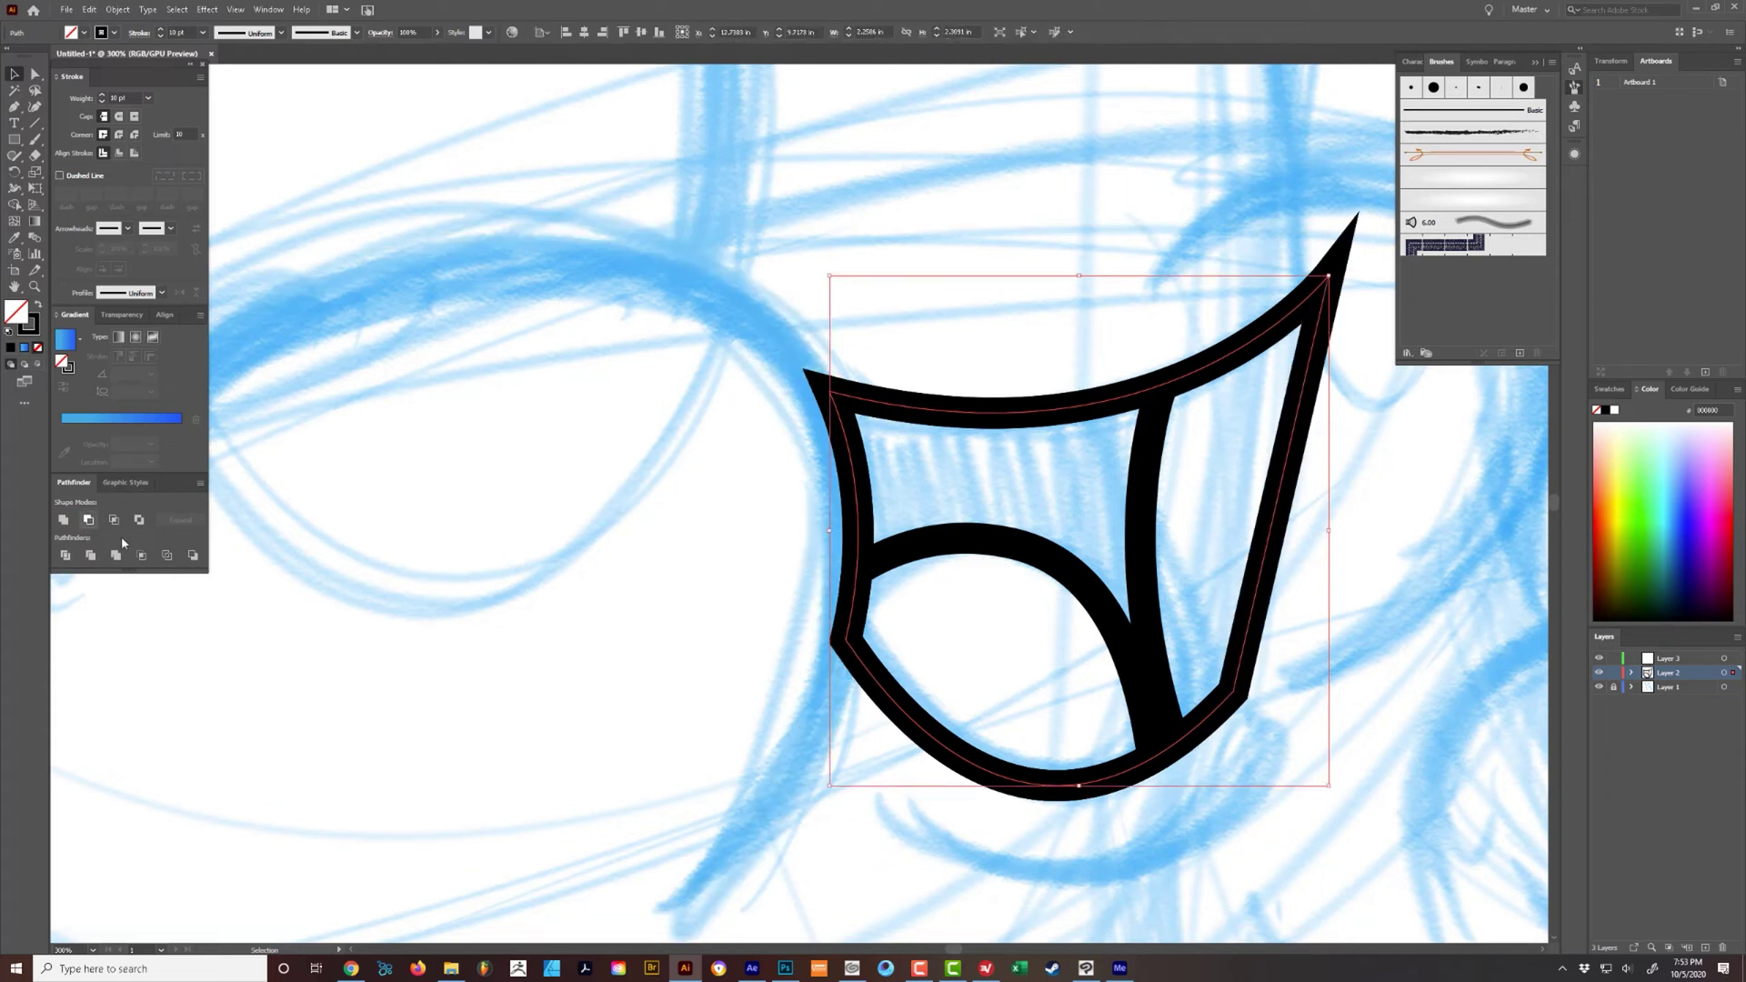
# - Restore the cheek arc in its original place and select the trimmed mouth shape
pyautogui.press('a')
pyautogui.hotkey('ctrl', 'z')
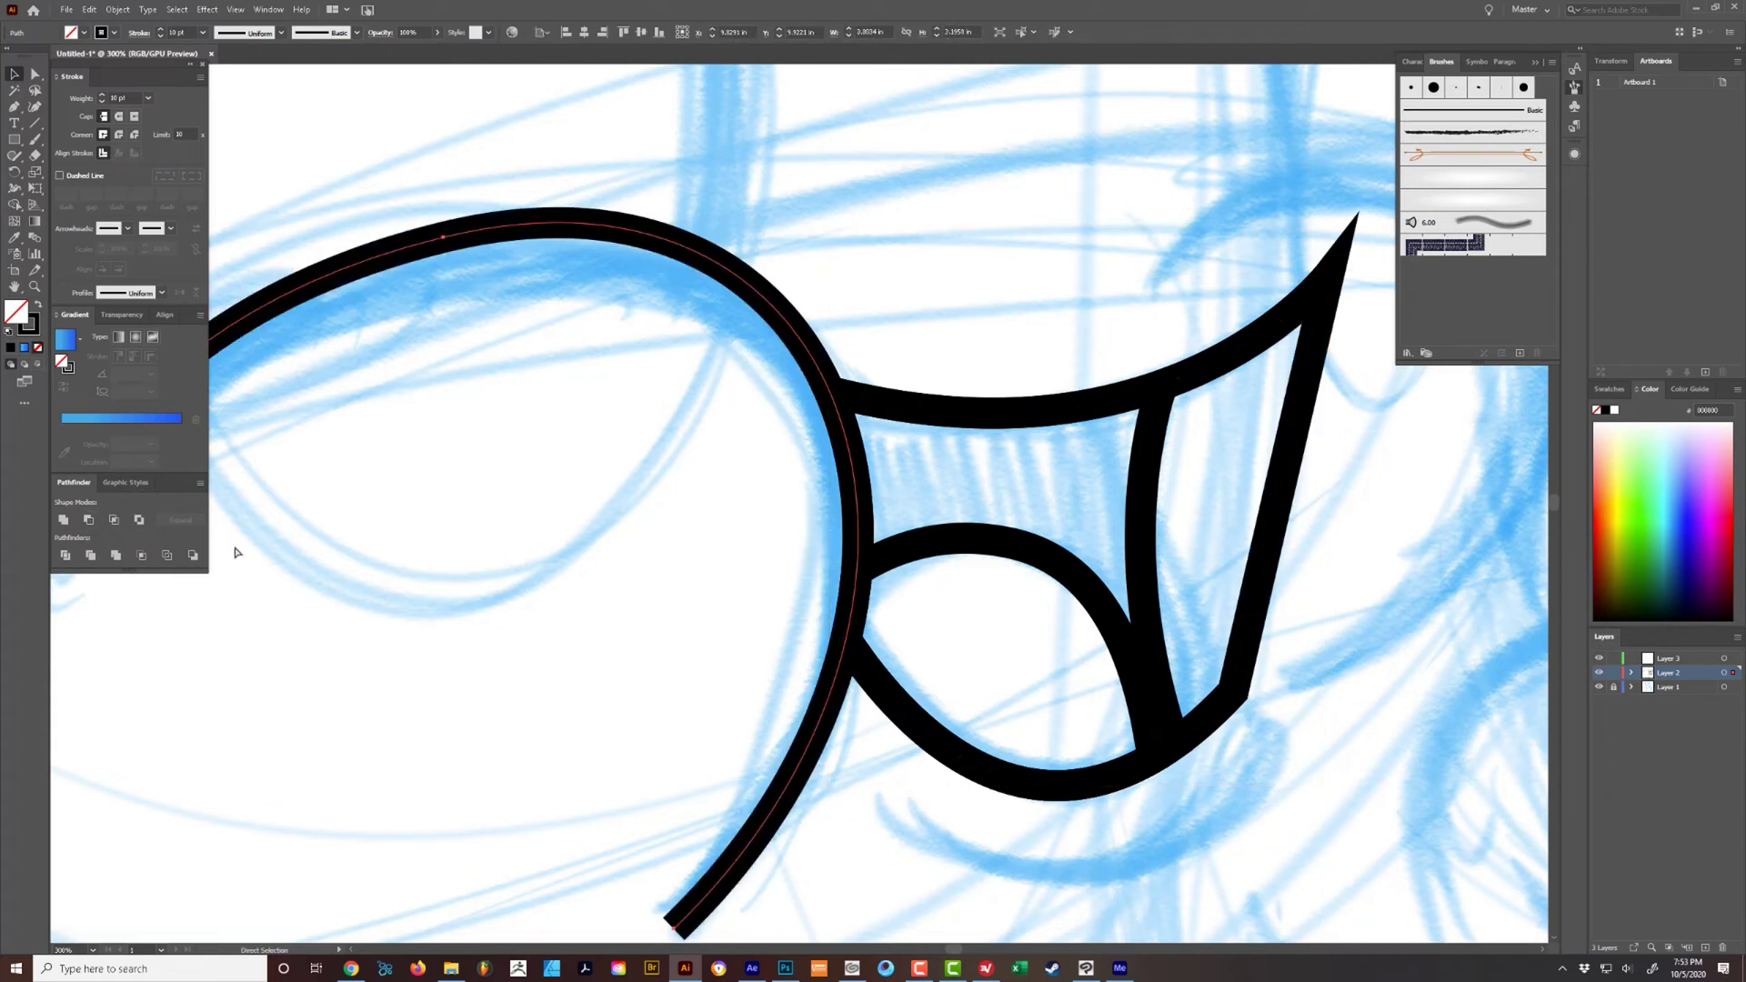
pyautogui.click(1276, 532)
pyautogui.moveTo(1344, 519); pyautogui.dragTo(1161, 565)
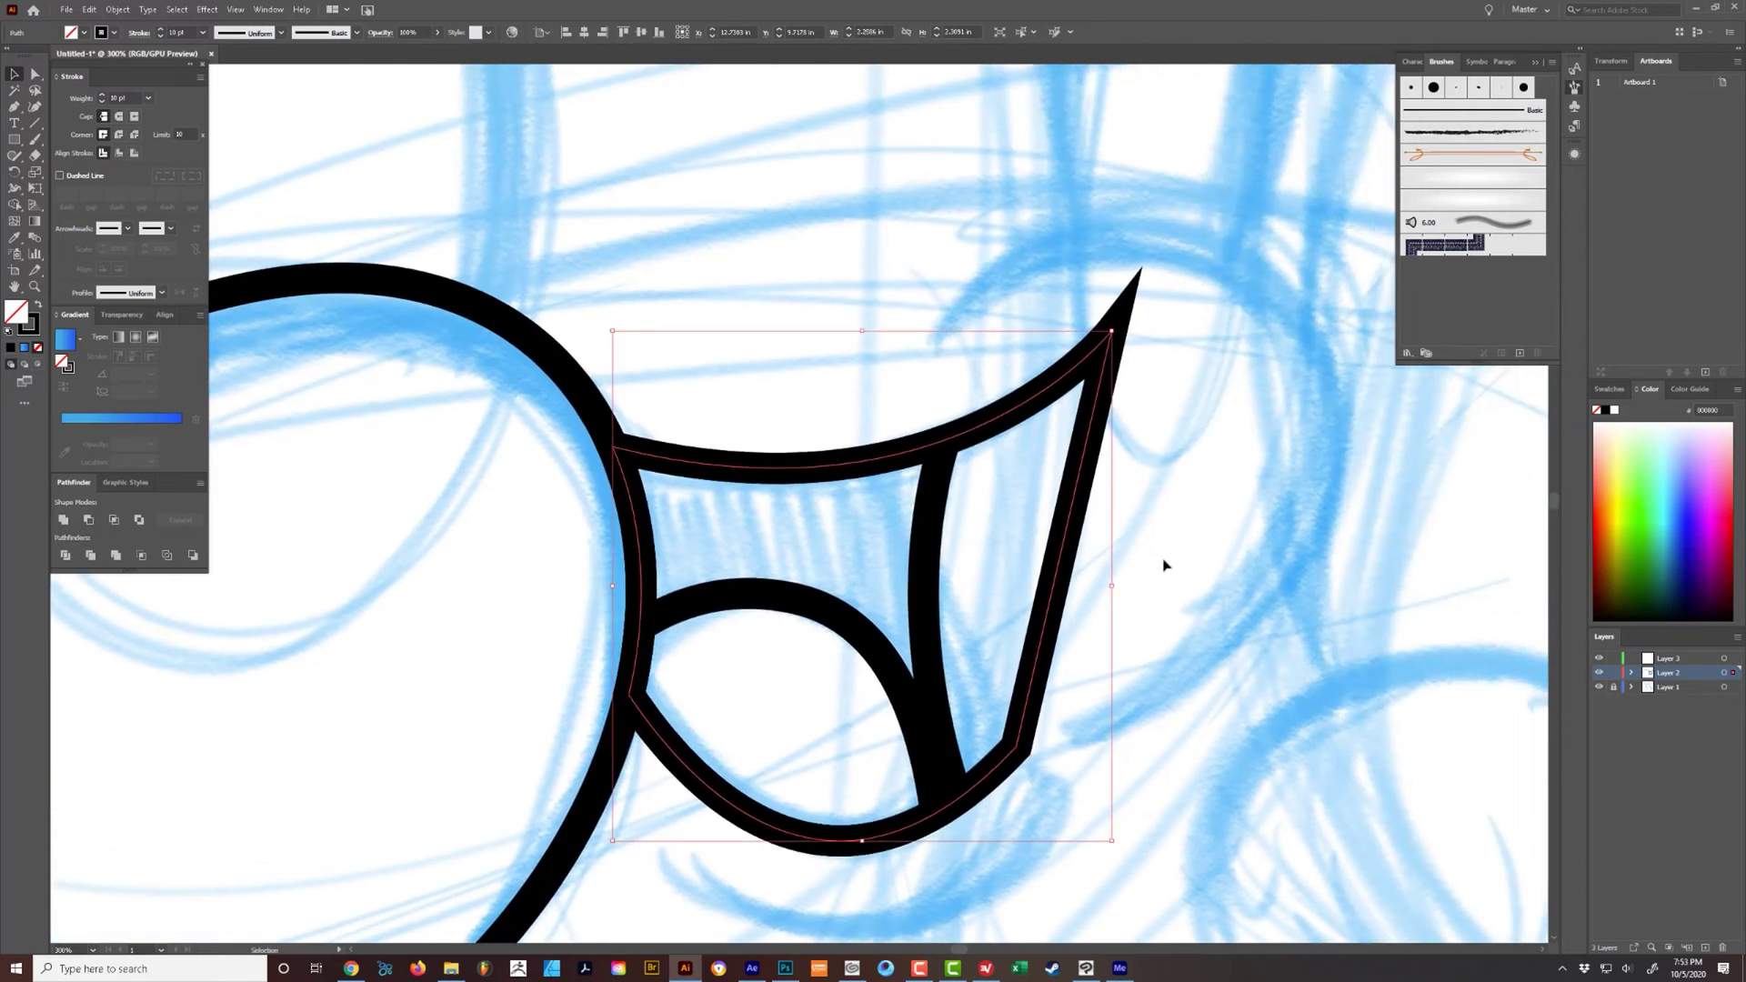
# - Cut the mouth outline at its two outer corners with the Scissors tool and delete the straight segment between them
pyautogui.click(1112, 331)
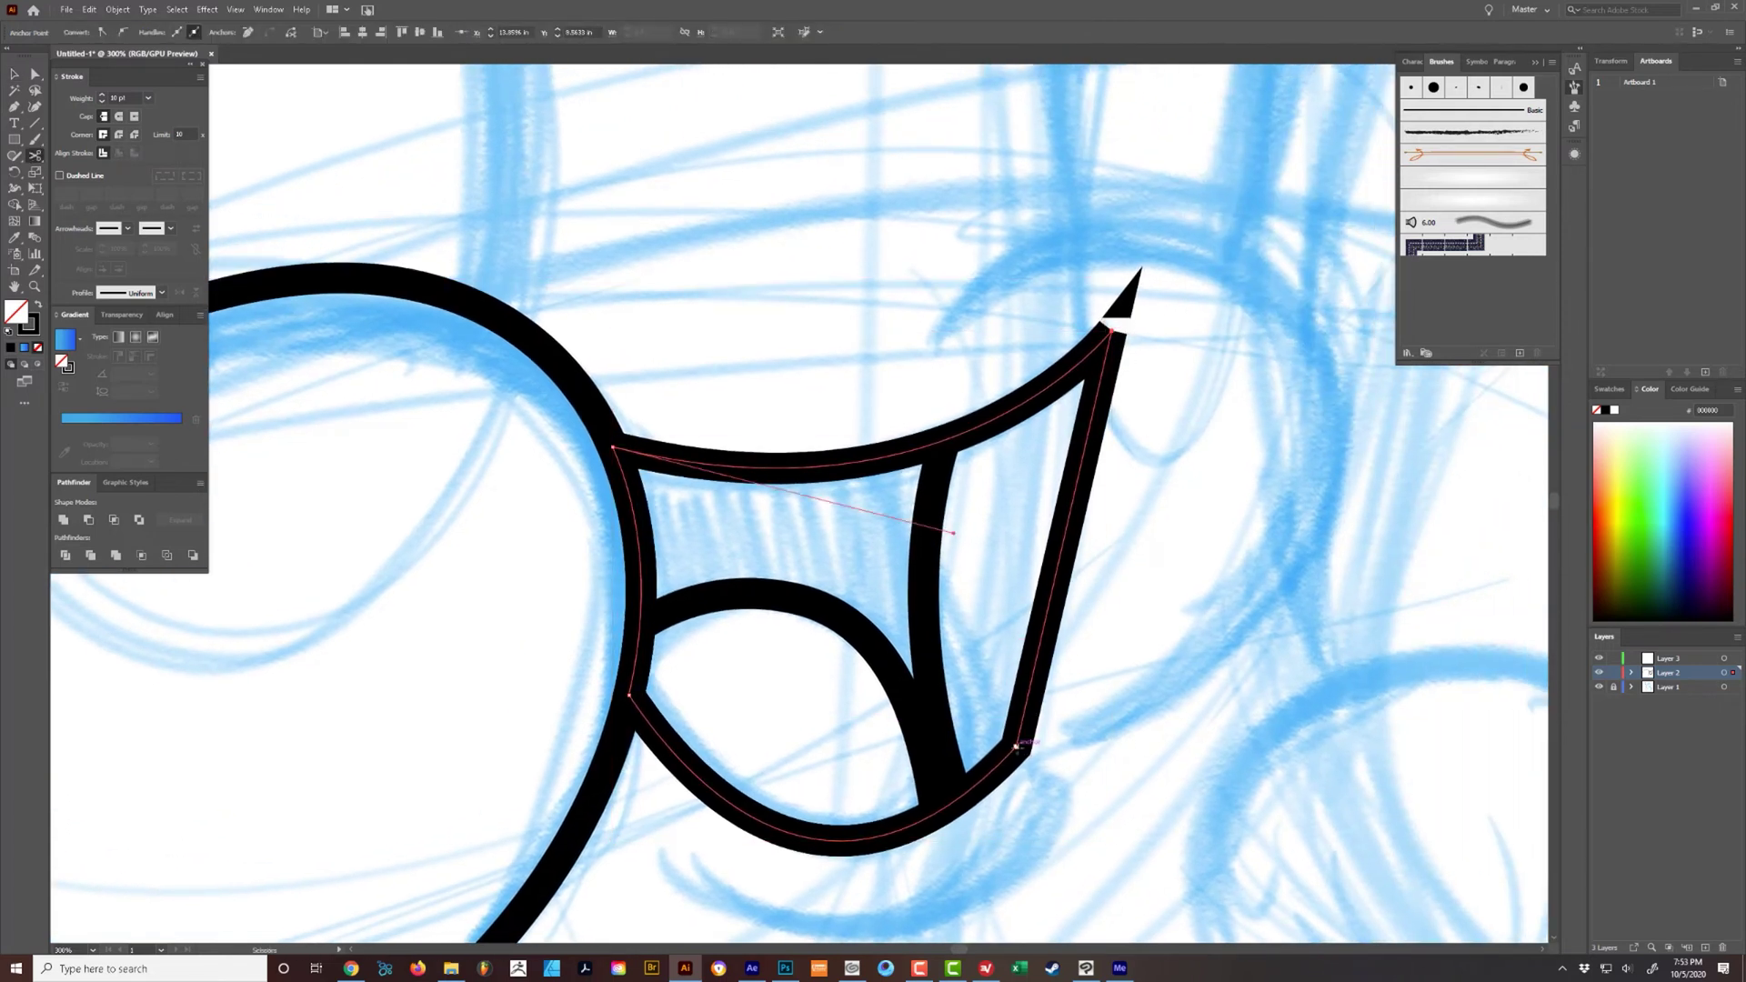
pyautogui.click(1037, 719)
pyautogui.press('v')
pyautogui.click(1022, 728)
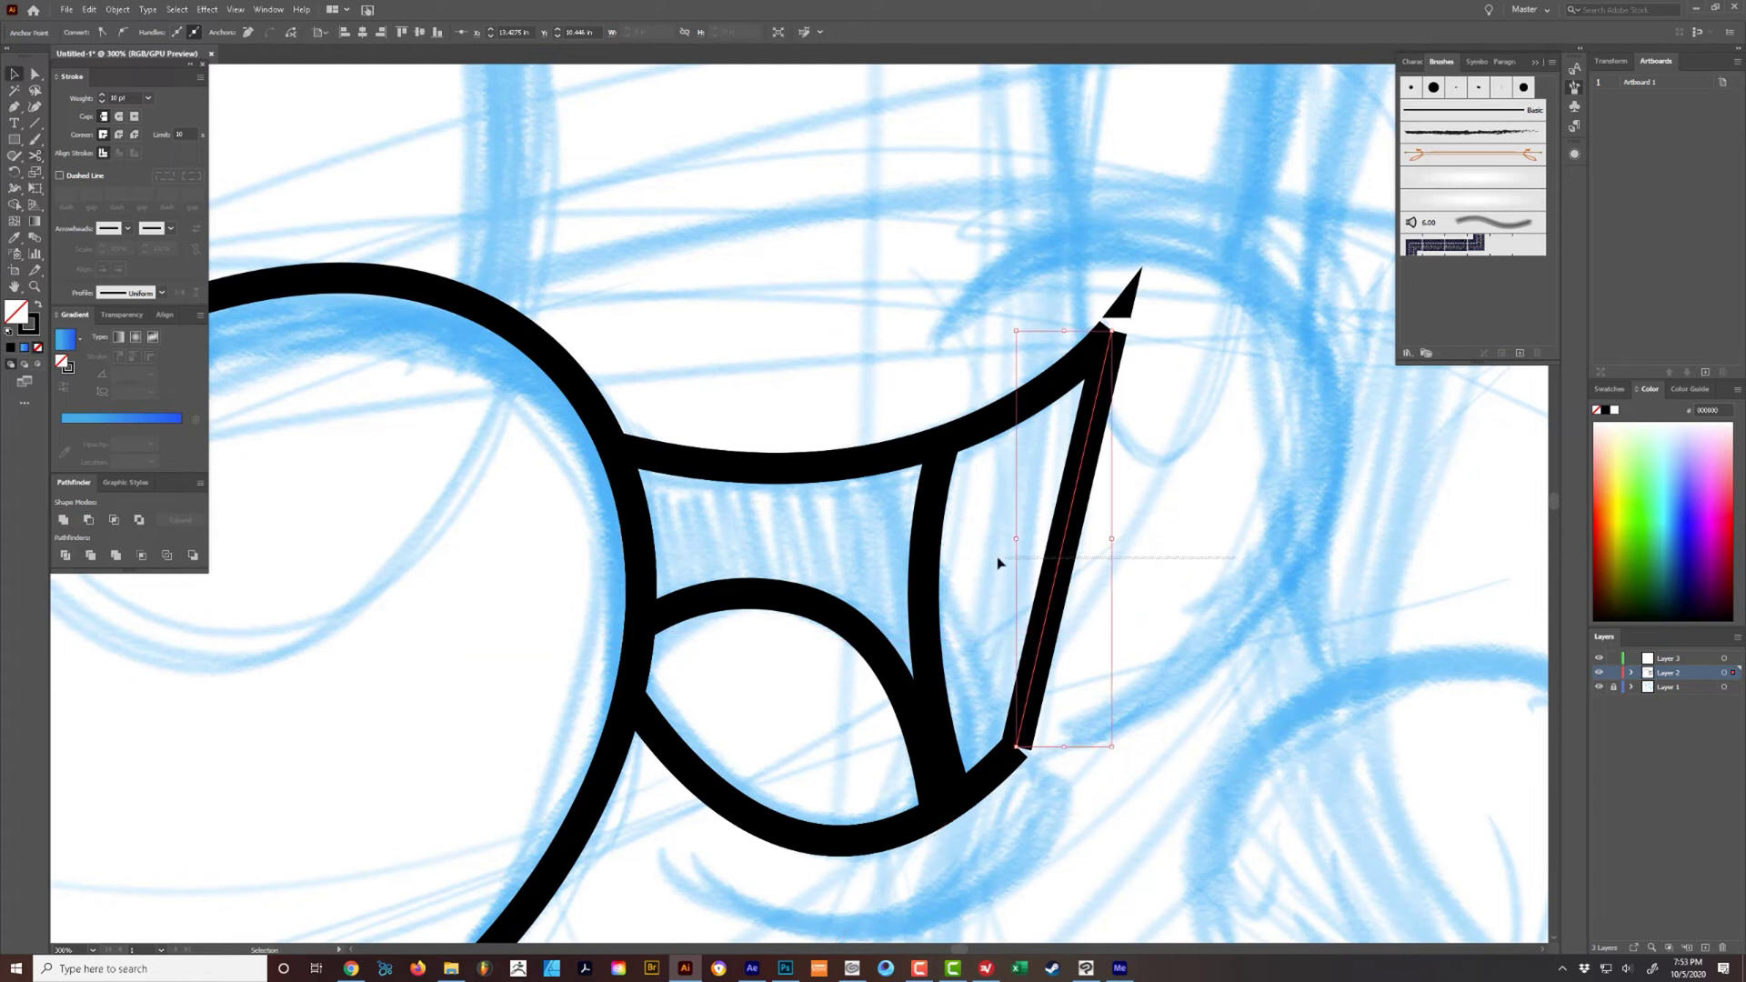
pyautogui.click(1032, 567)
pyautogui.click(1080, 507)
pyautogui.press('Delete')
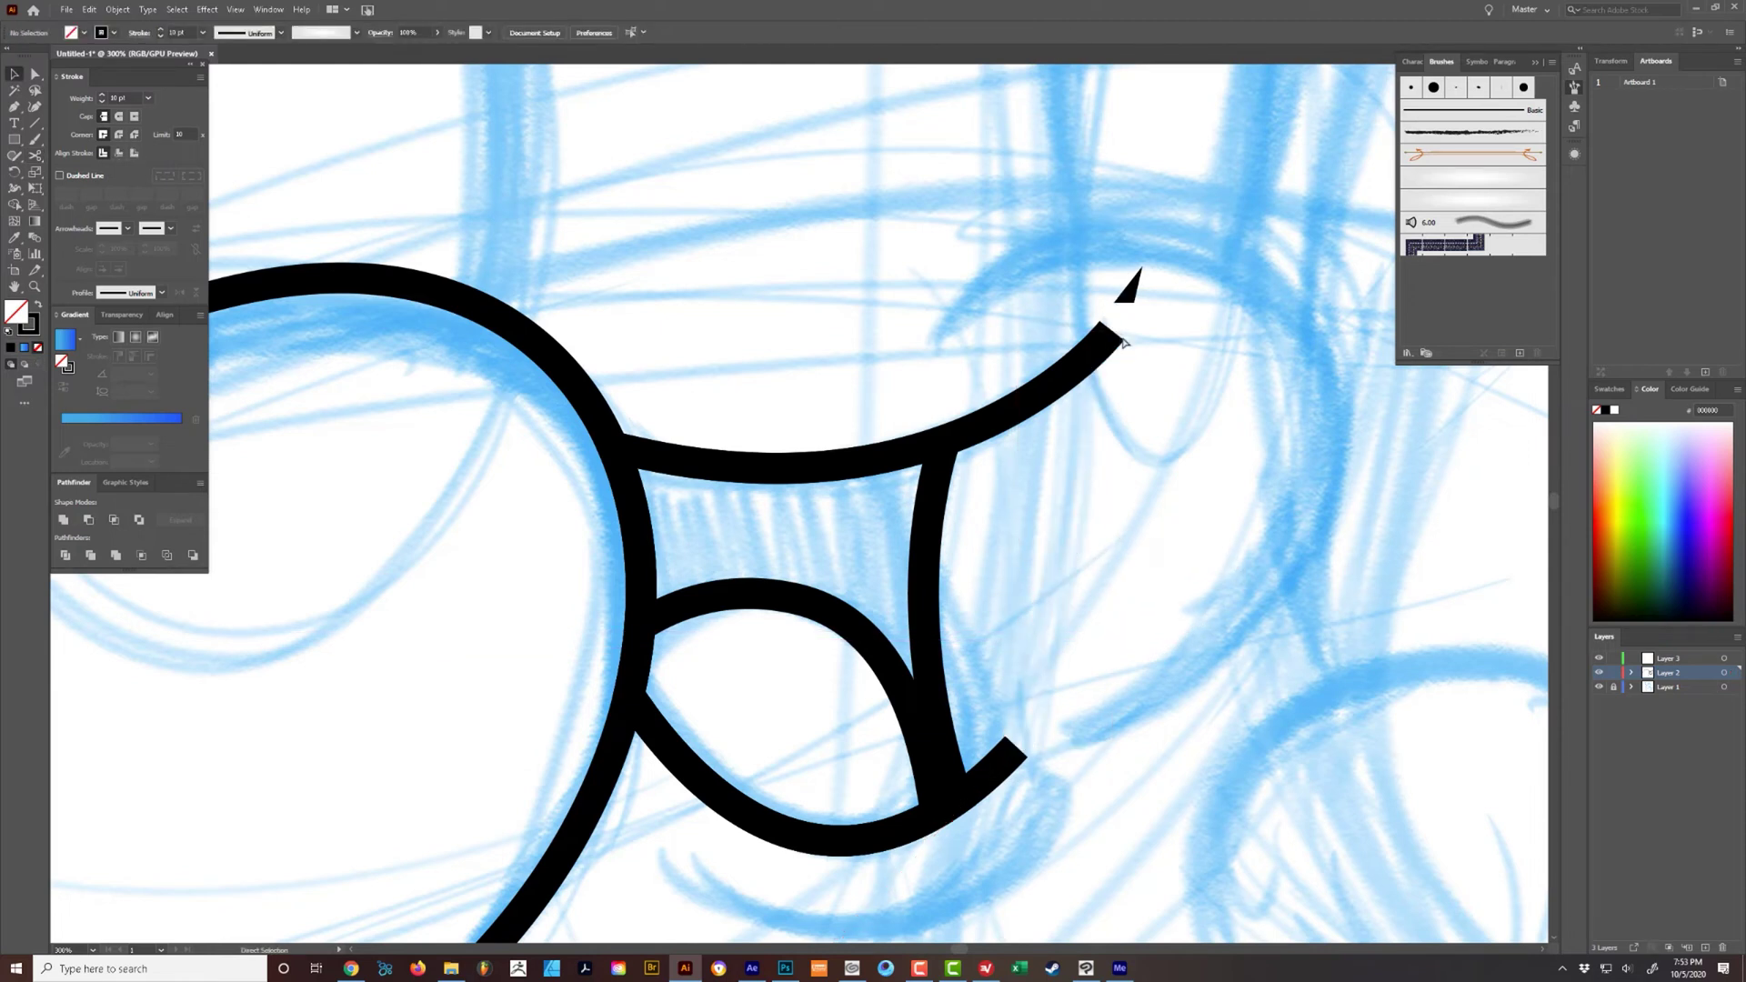
# - Try the elliptical tapered width profile on the open mouth path and undo it
pyautogui.hotkey('ctrl', '-')
pyautogui.hotkey('ctrl', '-')
pyautogui.hotkey('ctrl', '-')
pyautogui.hotkey('ctrl', '=')
pyautogui.hotkey('ctrl', '=')
pyautogui.hotkey('ctrl', '=')
pyautogui.click(950, 514)
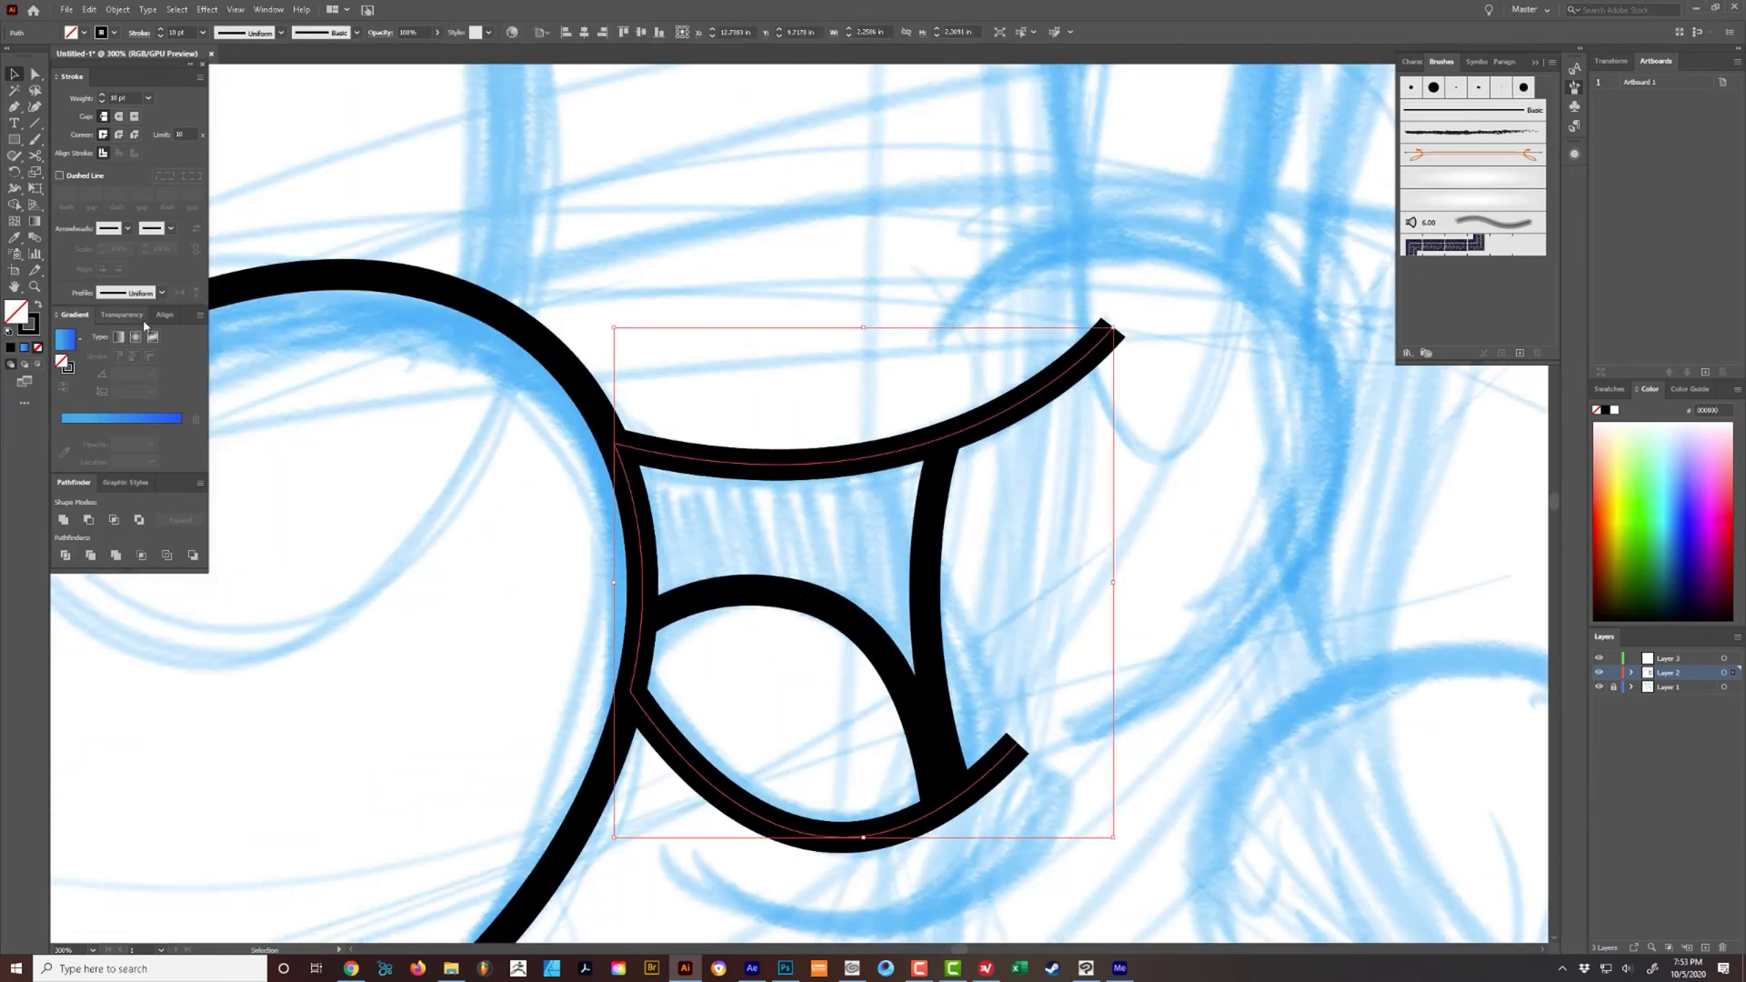
pyautogui.click(160, 293)
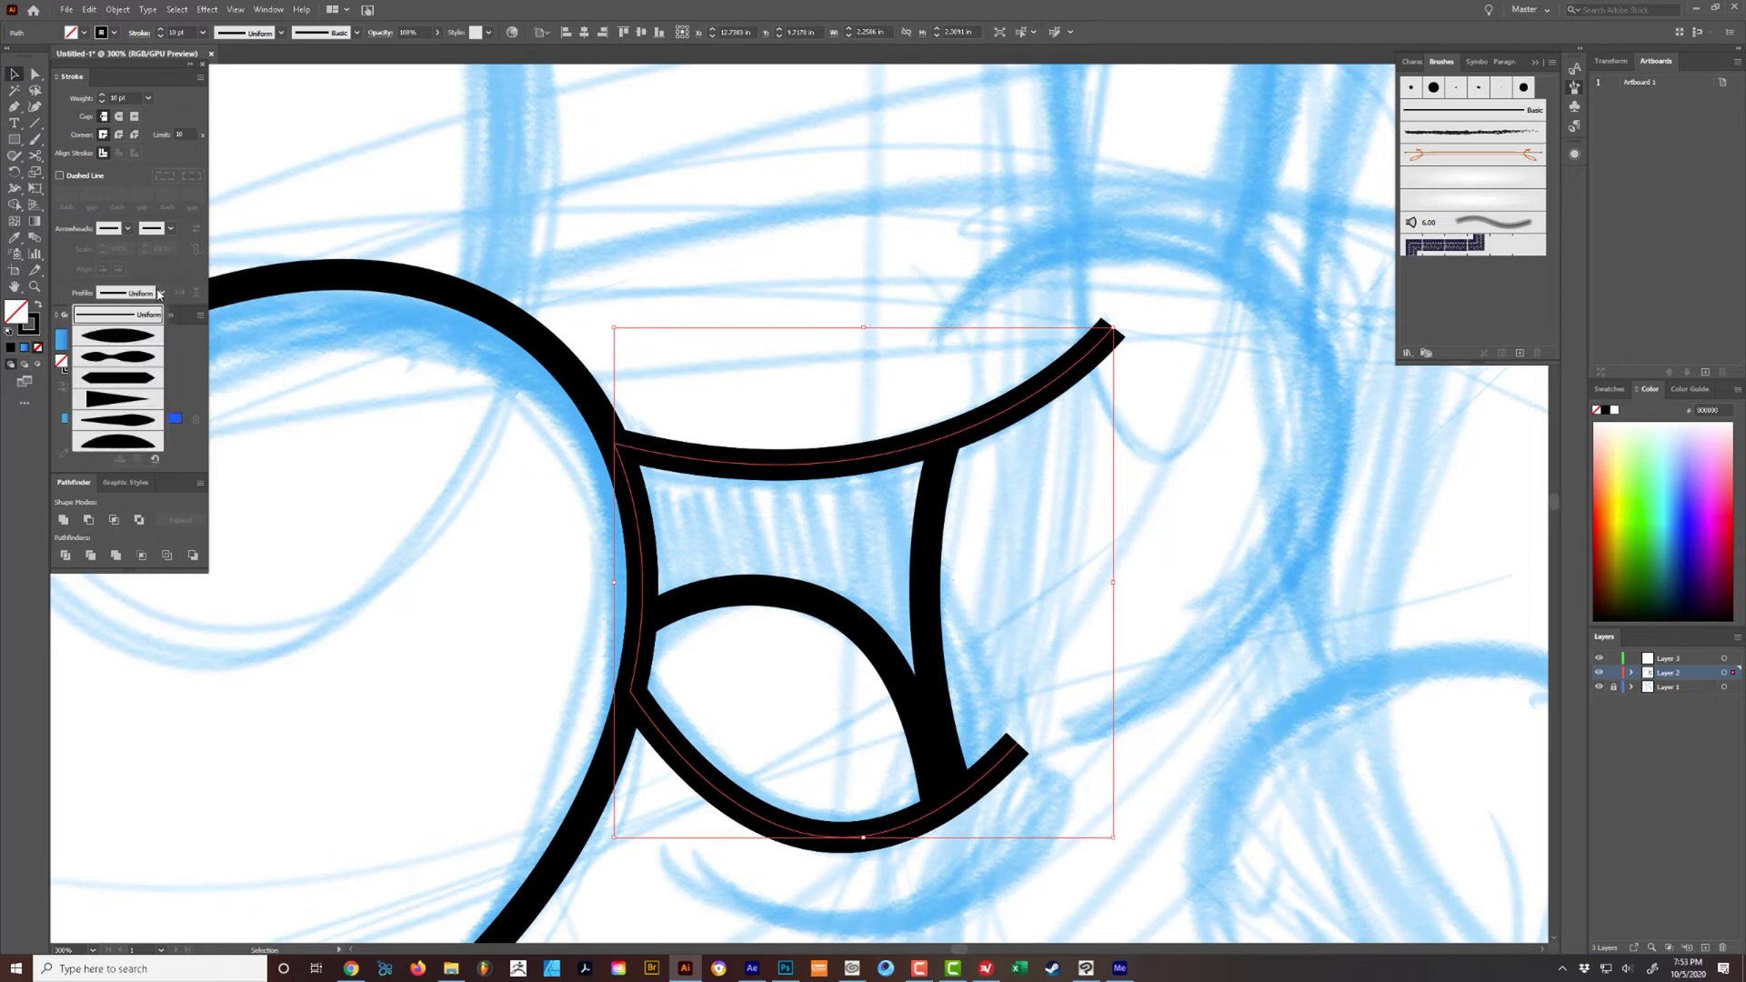
pyautogui.click(116, 336)
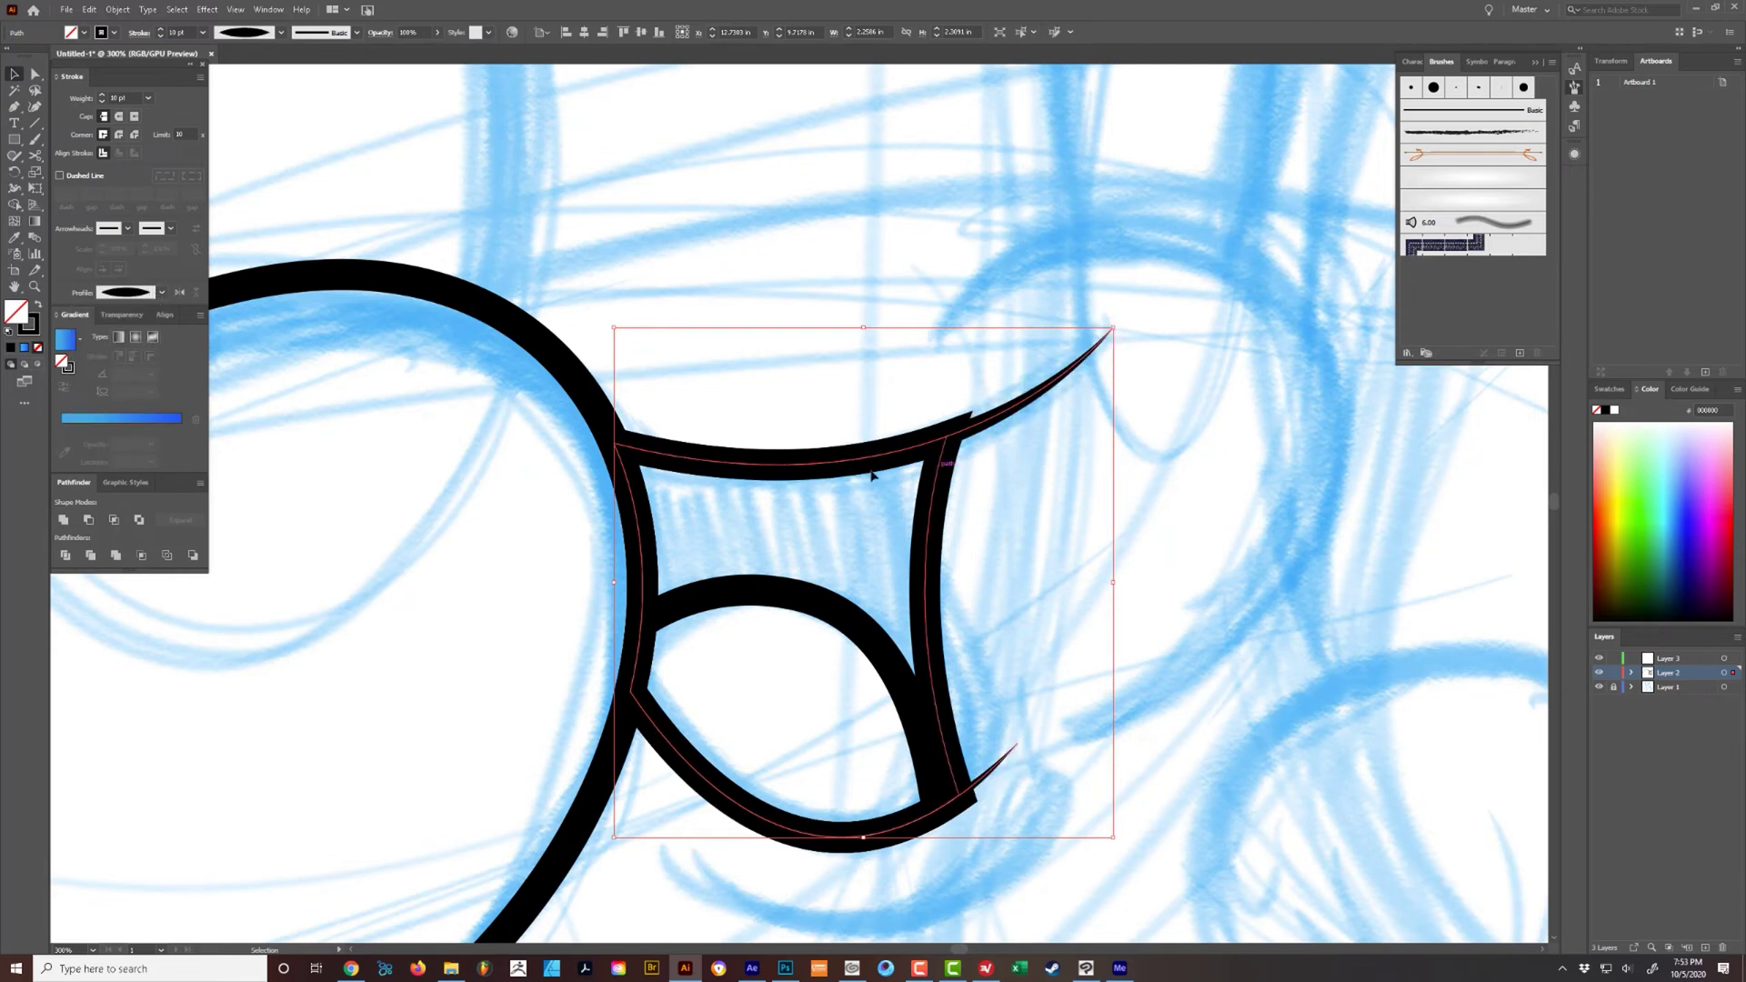
pyautogui.click(1051, 466)
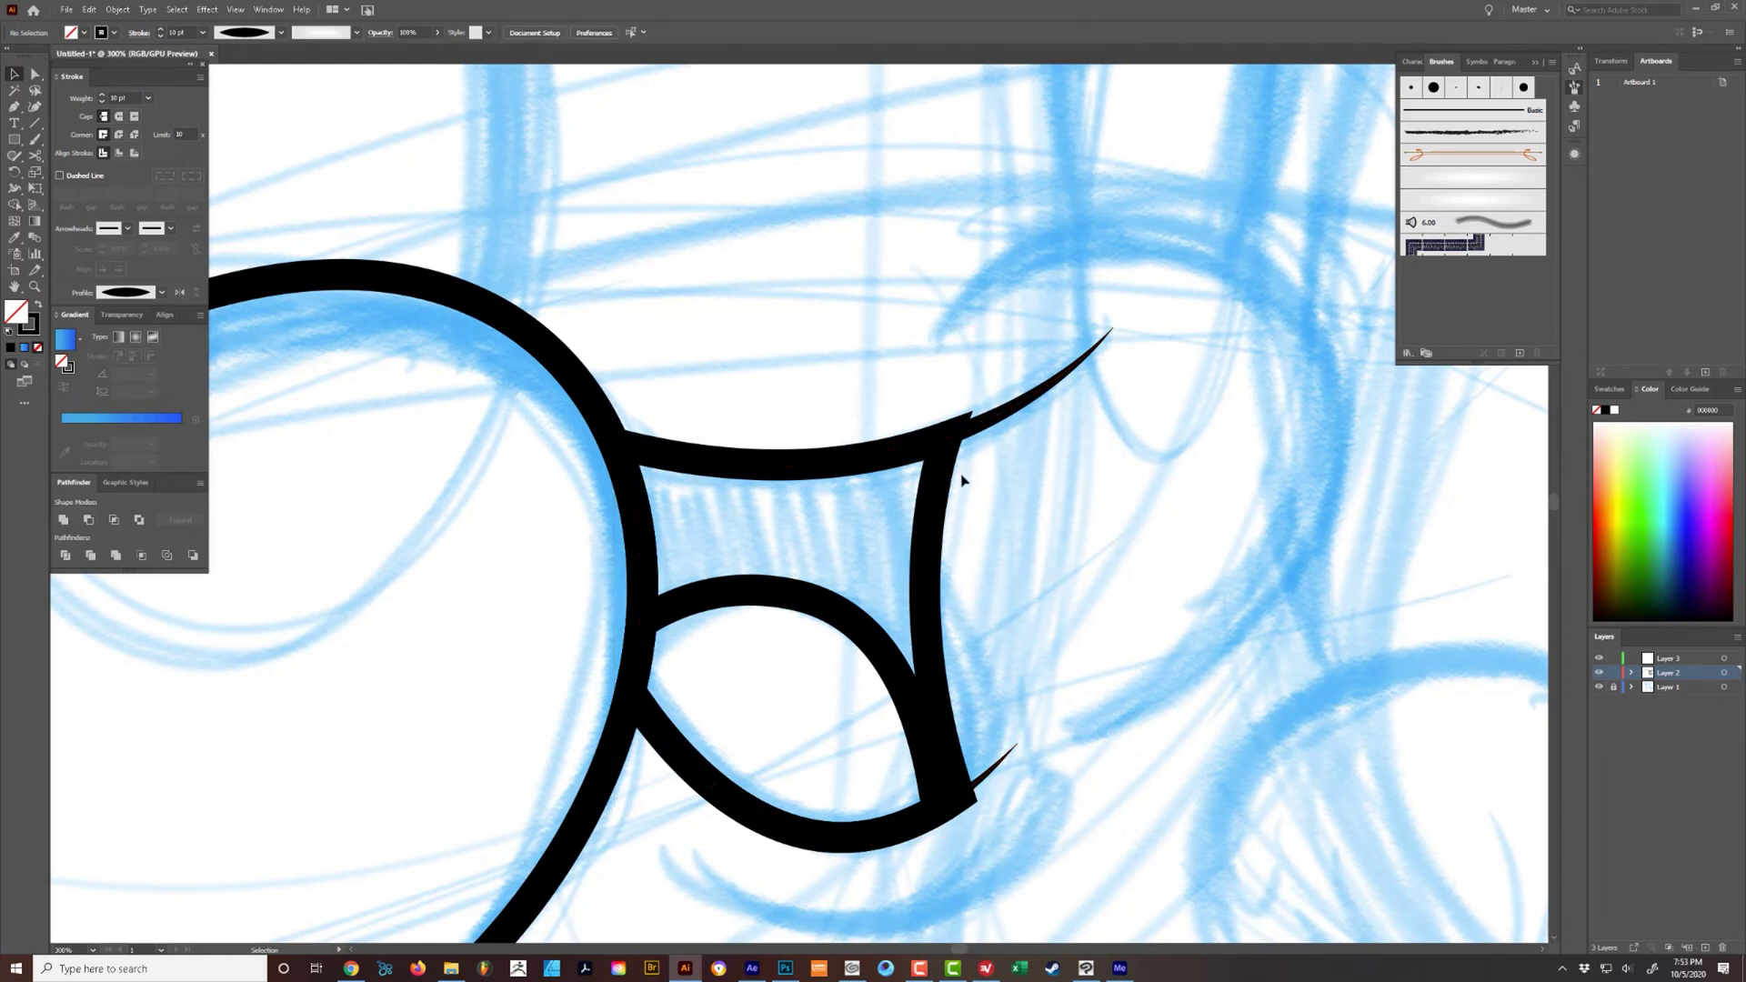
pyautogui.hotkey('ctrl', 'z')
# - Expand the open mouth path into a filled outline and merge the corners of its upper end into a point
pyautogui.click(1089, 482)
pyautogui.click(1080, 359)
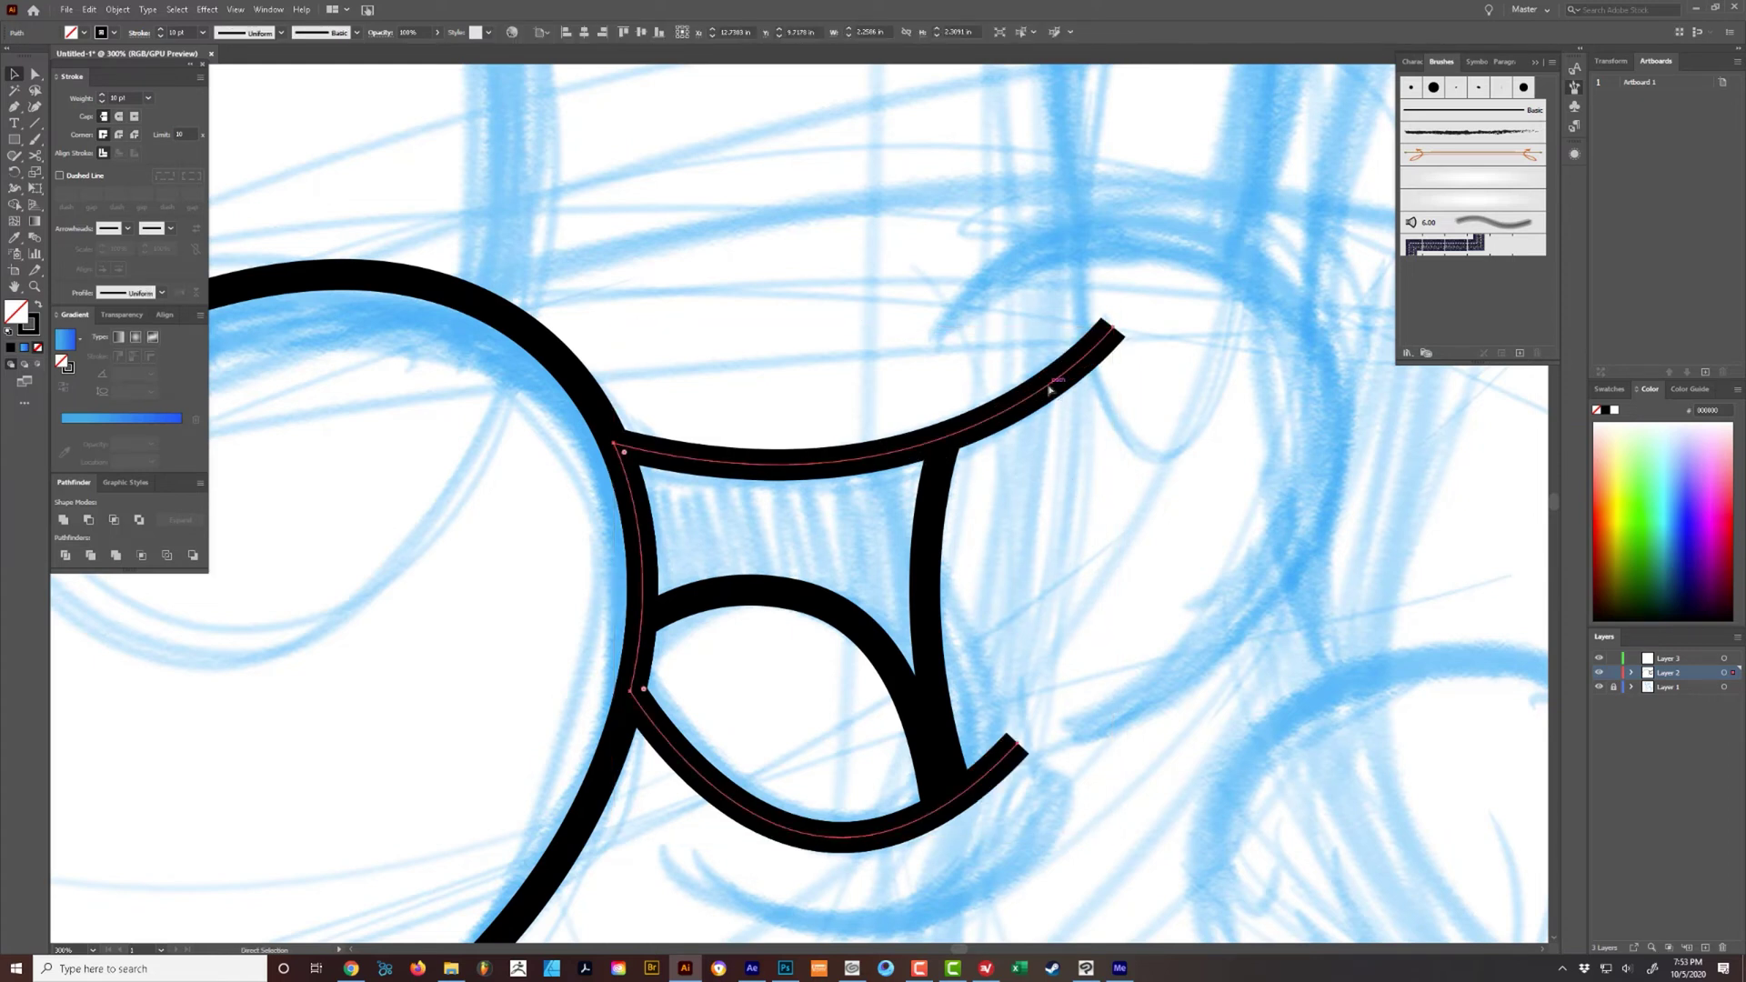
pyautogui.hotkey('ctrl', 'shift', 'e')
pyautogui.press('Return')
pyautogui.press('a')
pyautogui.click(1127, 452)
pyautogui.moveTo(1125, 336); pyautogui.dragTo(1099, 319)
pyautogui.click(1177, 421)
pyautogui.moveTo(1112, 524); pyautogui.dragTo(1105, 421)
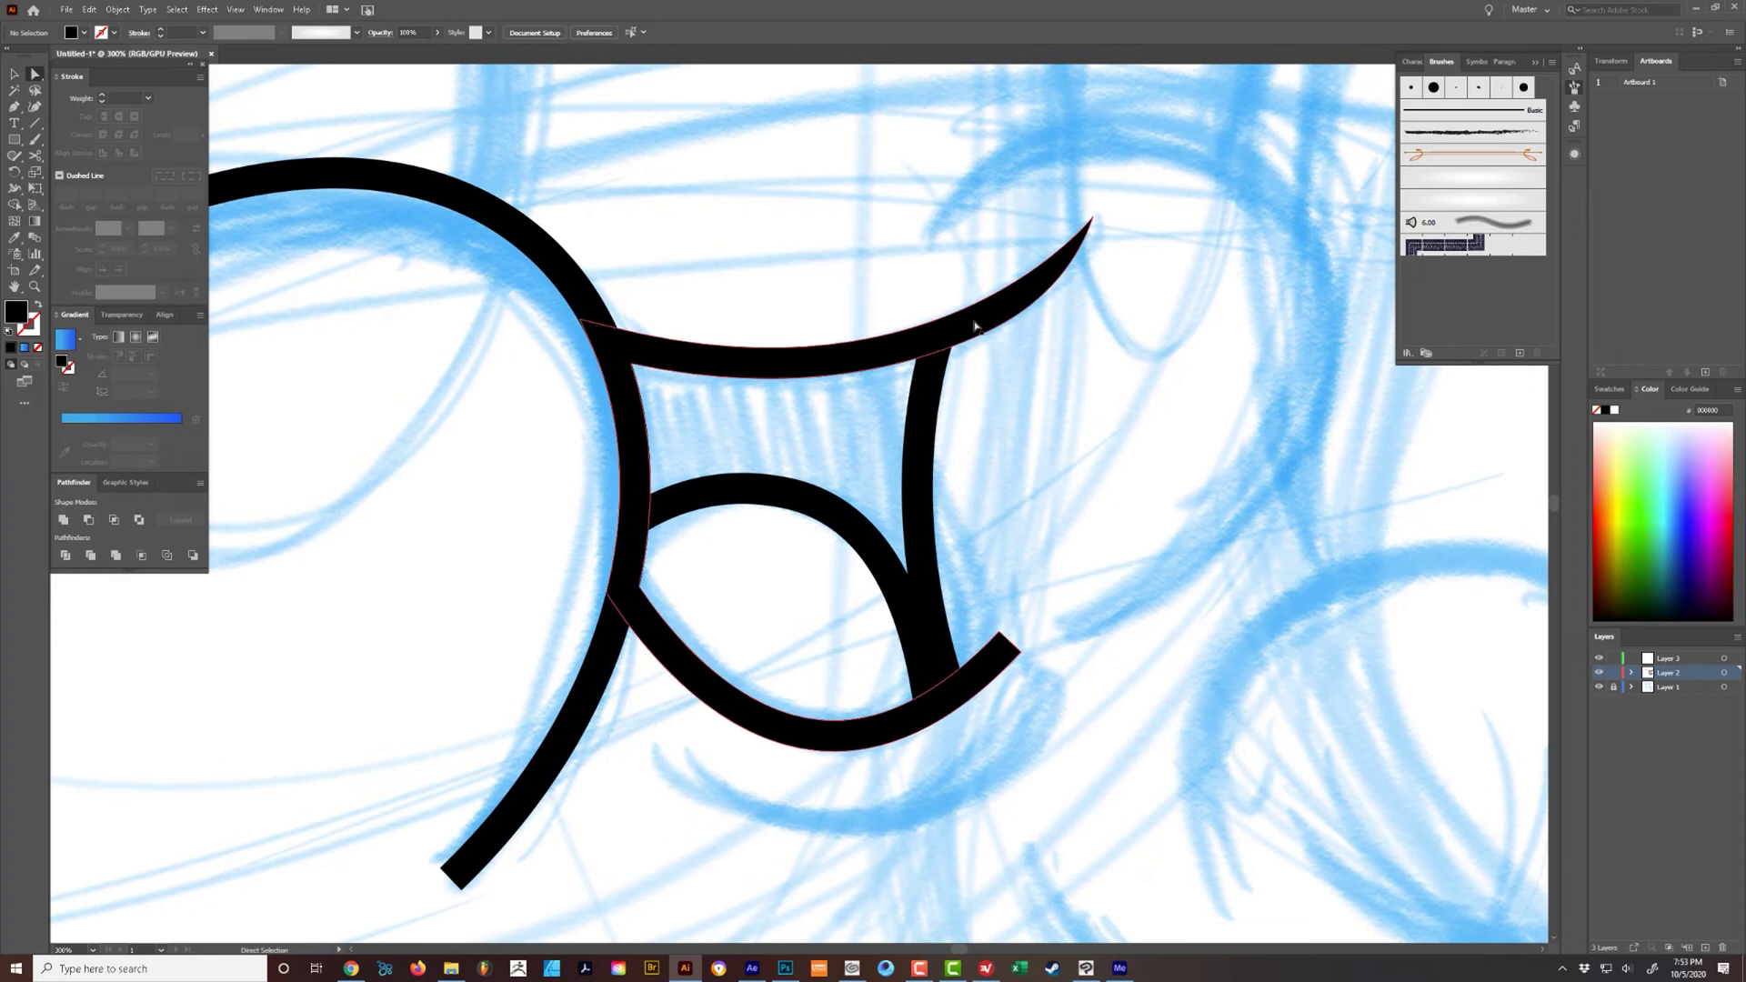
# - Taper the lower end of the expanded mouth outline to a point by merging its end corners
pyautogui.moveTo(976, 322); pyautogui.dragTo(994, 416)
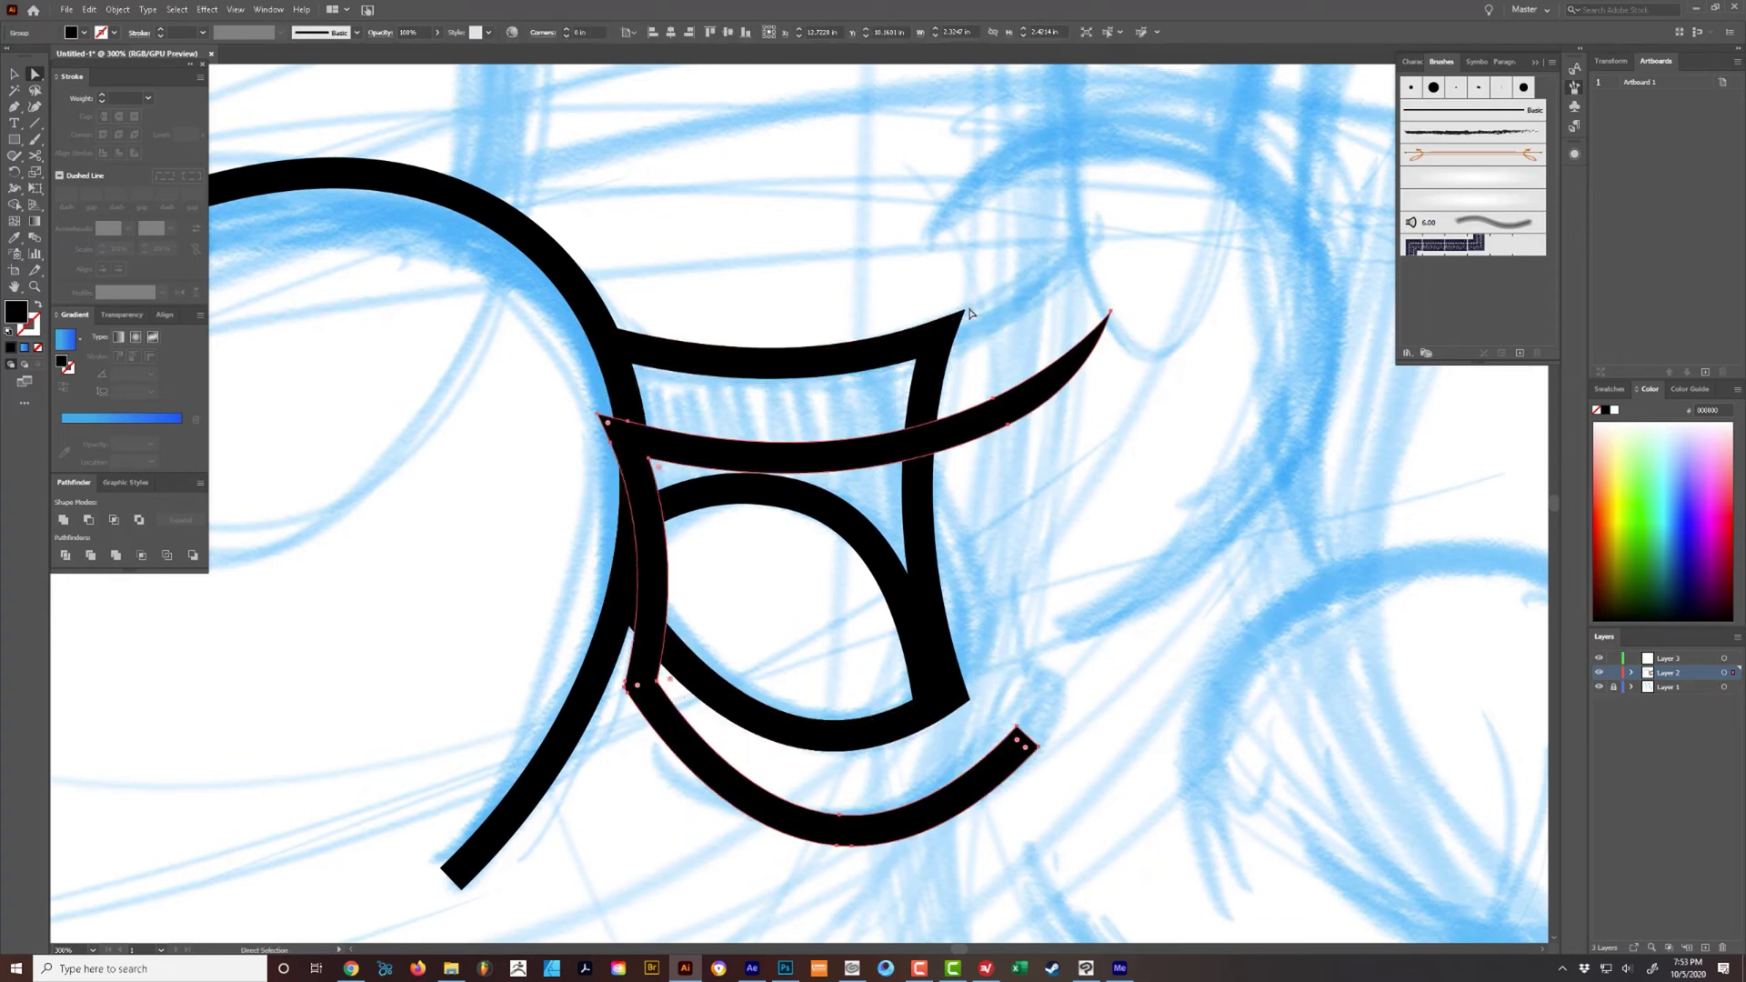
pyautogui.hotkey('ctrl', 'z')
pyautogui.click(1076, 407)
pyautogui.moveTo(1067, 478); pyautogui.dragTo(1037, 361)
pyautogui.moveTo(967, 517); pyautogui.dragTo(989, 537)
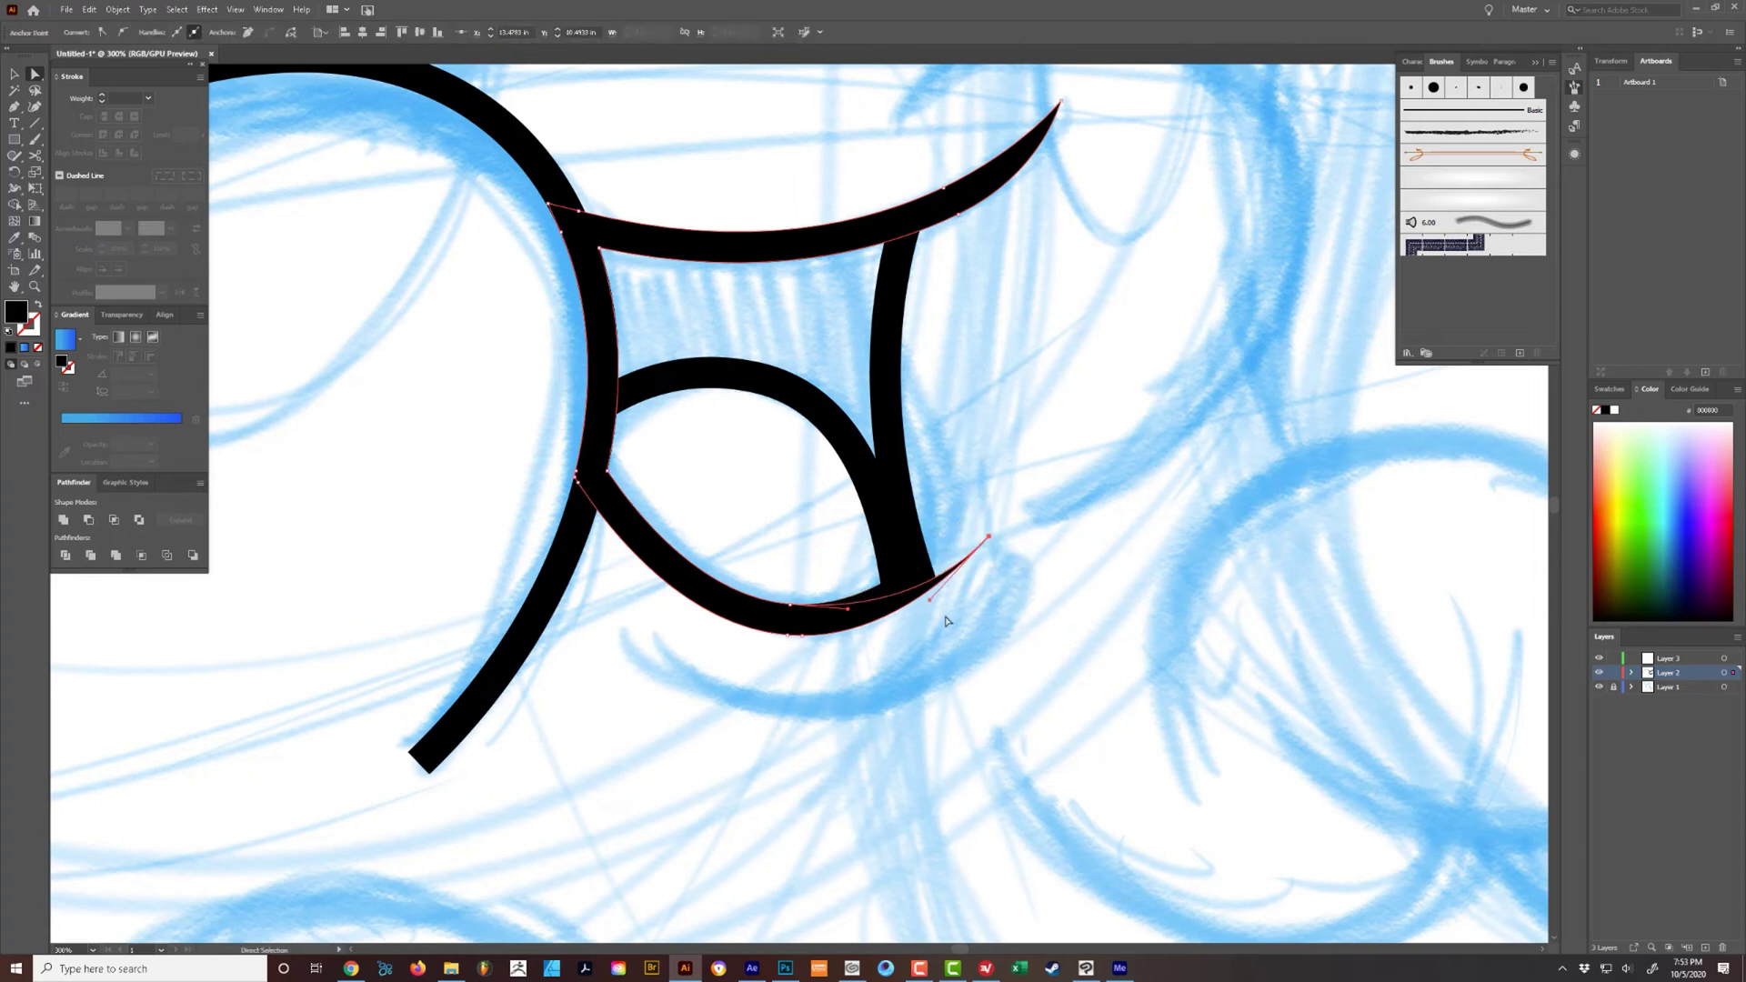
pyautogui.click(969, 635)
# - Place the expanded mouth outline on a new layer directly above Layer 2
pyautogui.scroll(1, 1041, 502)
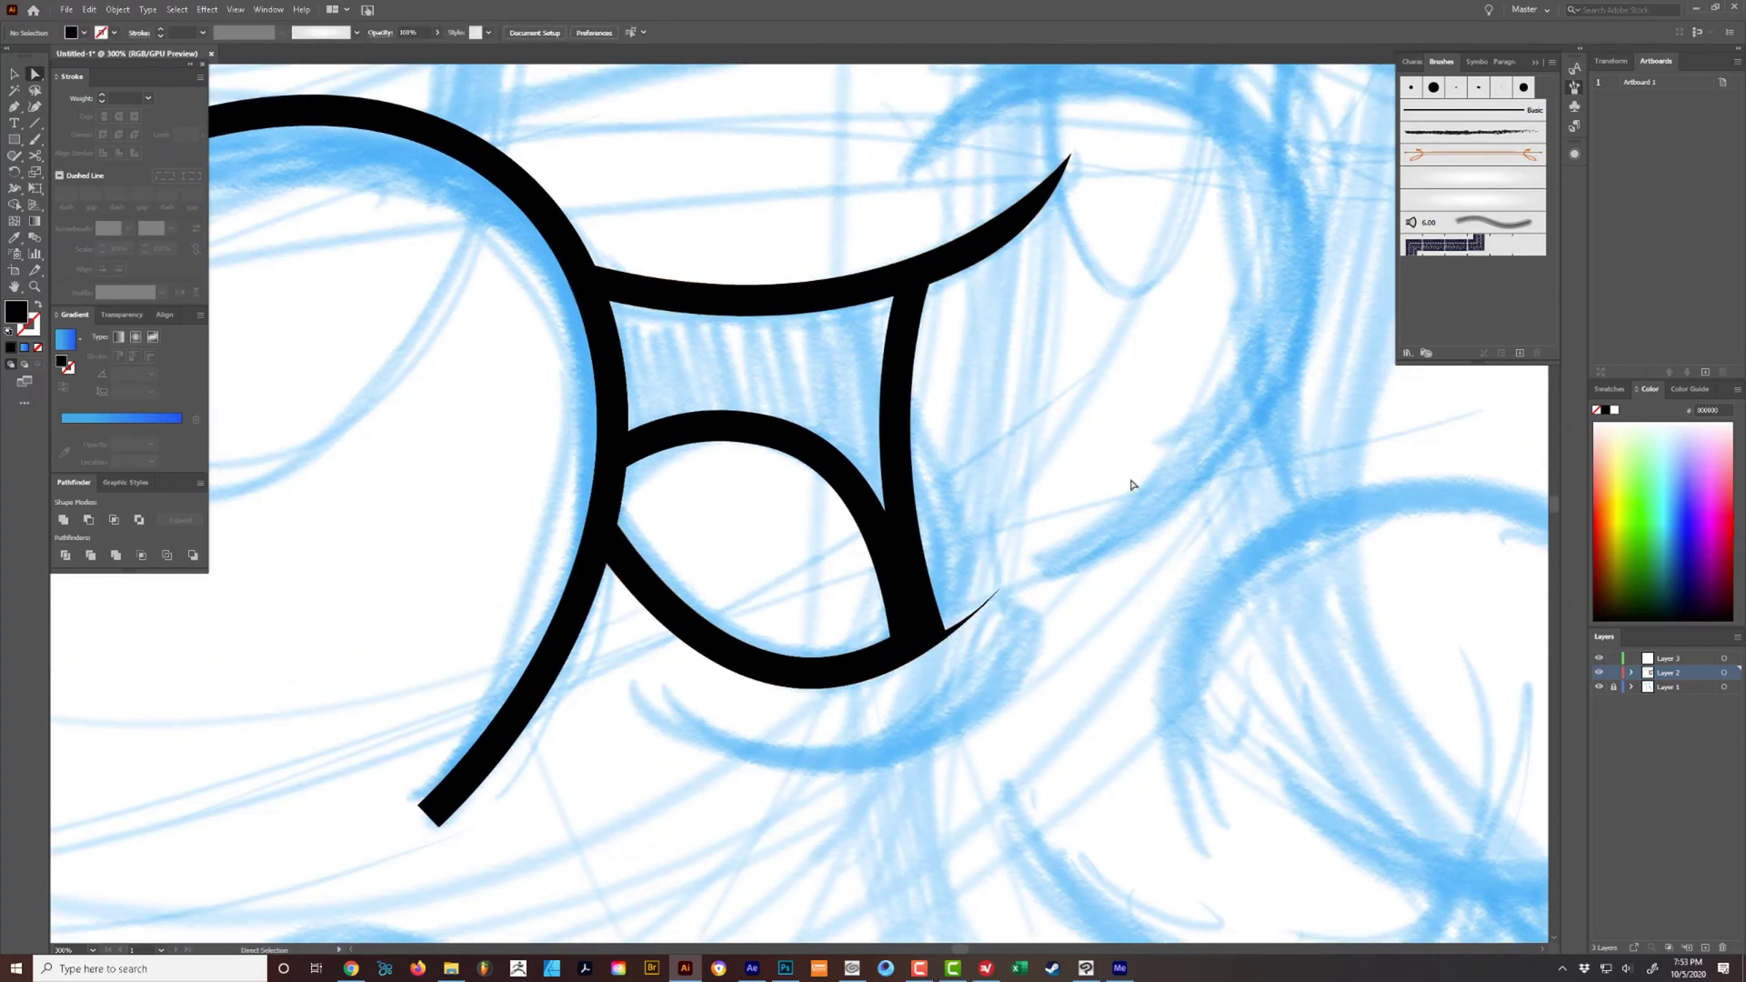
pyautogui.scroll(-4, 1092, 525)
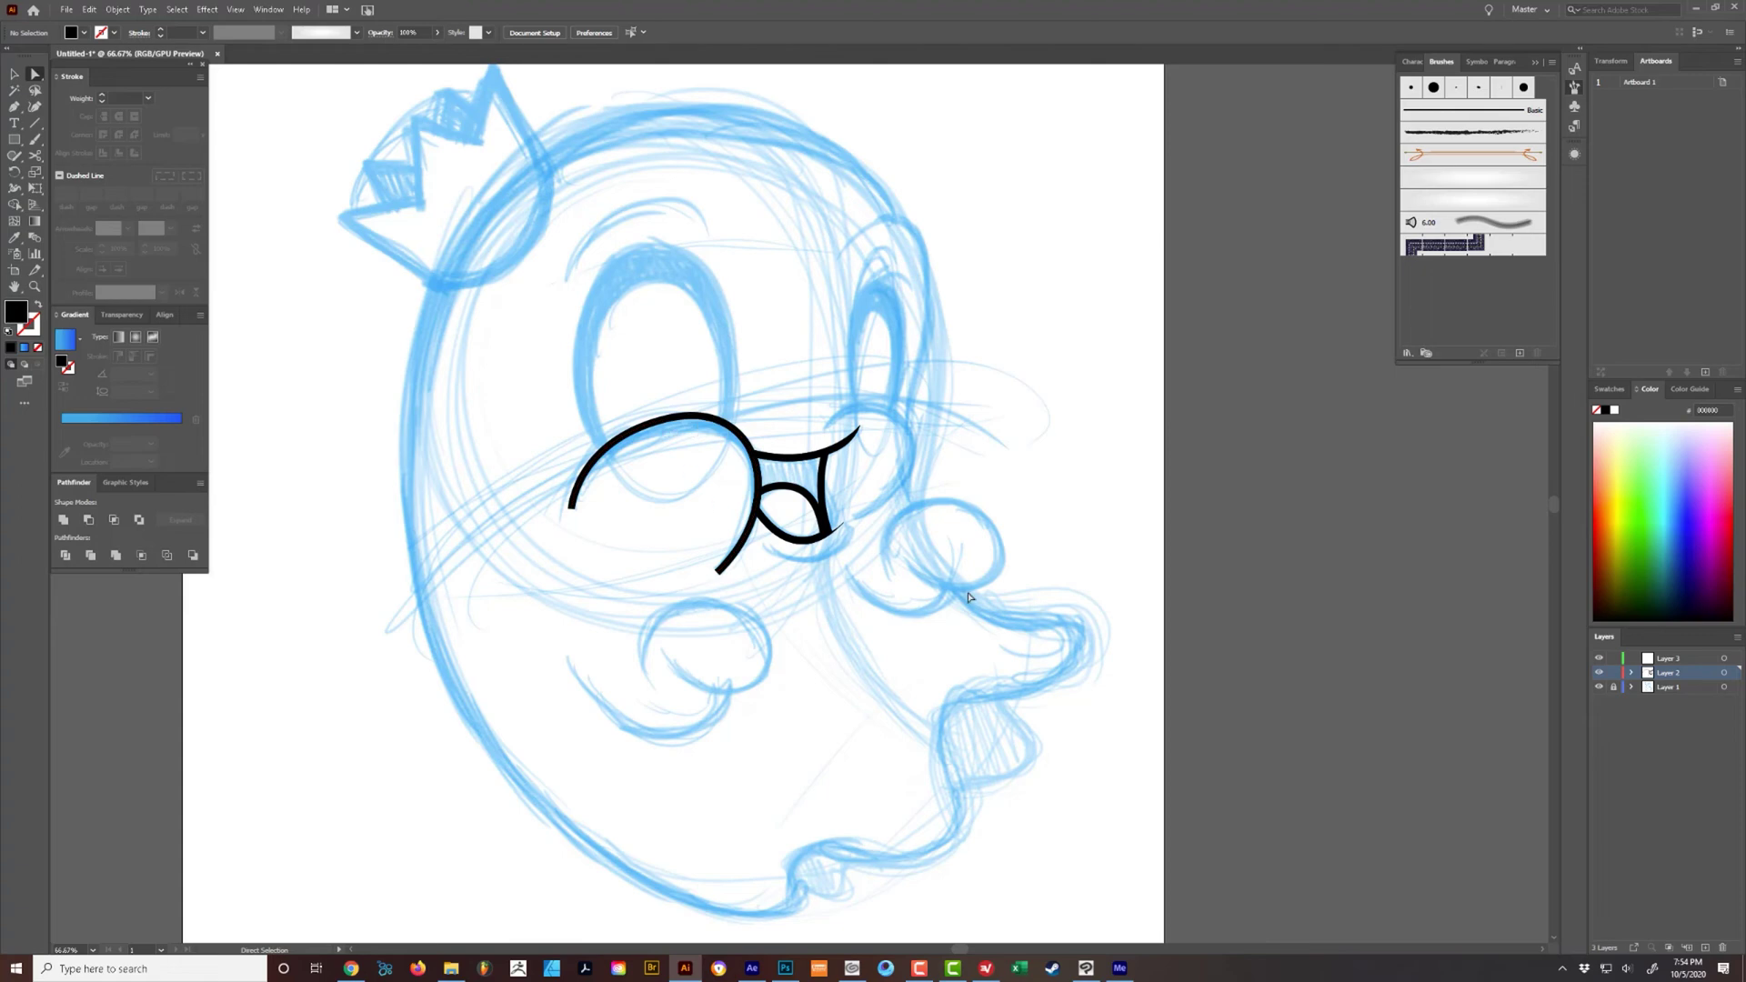
pyautogui.hotkey('ctrl', '=')
pyautogui.hotkey('ctrl', '=')
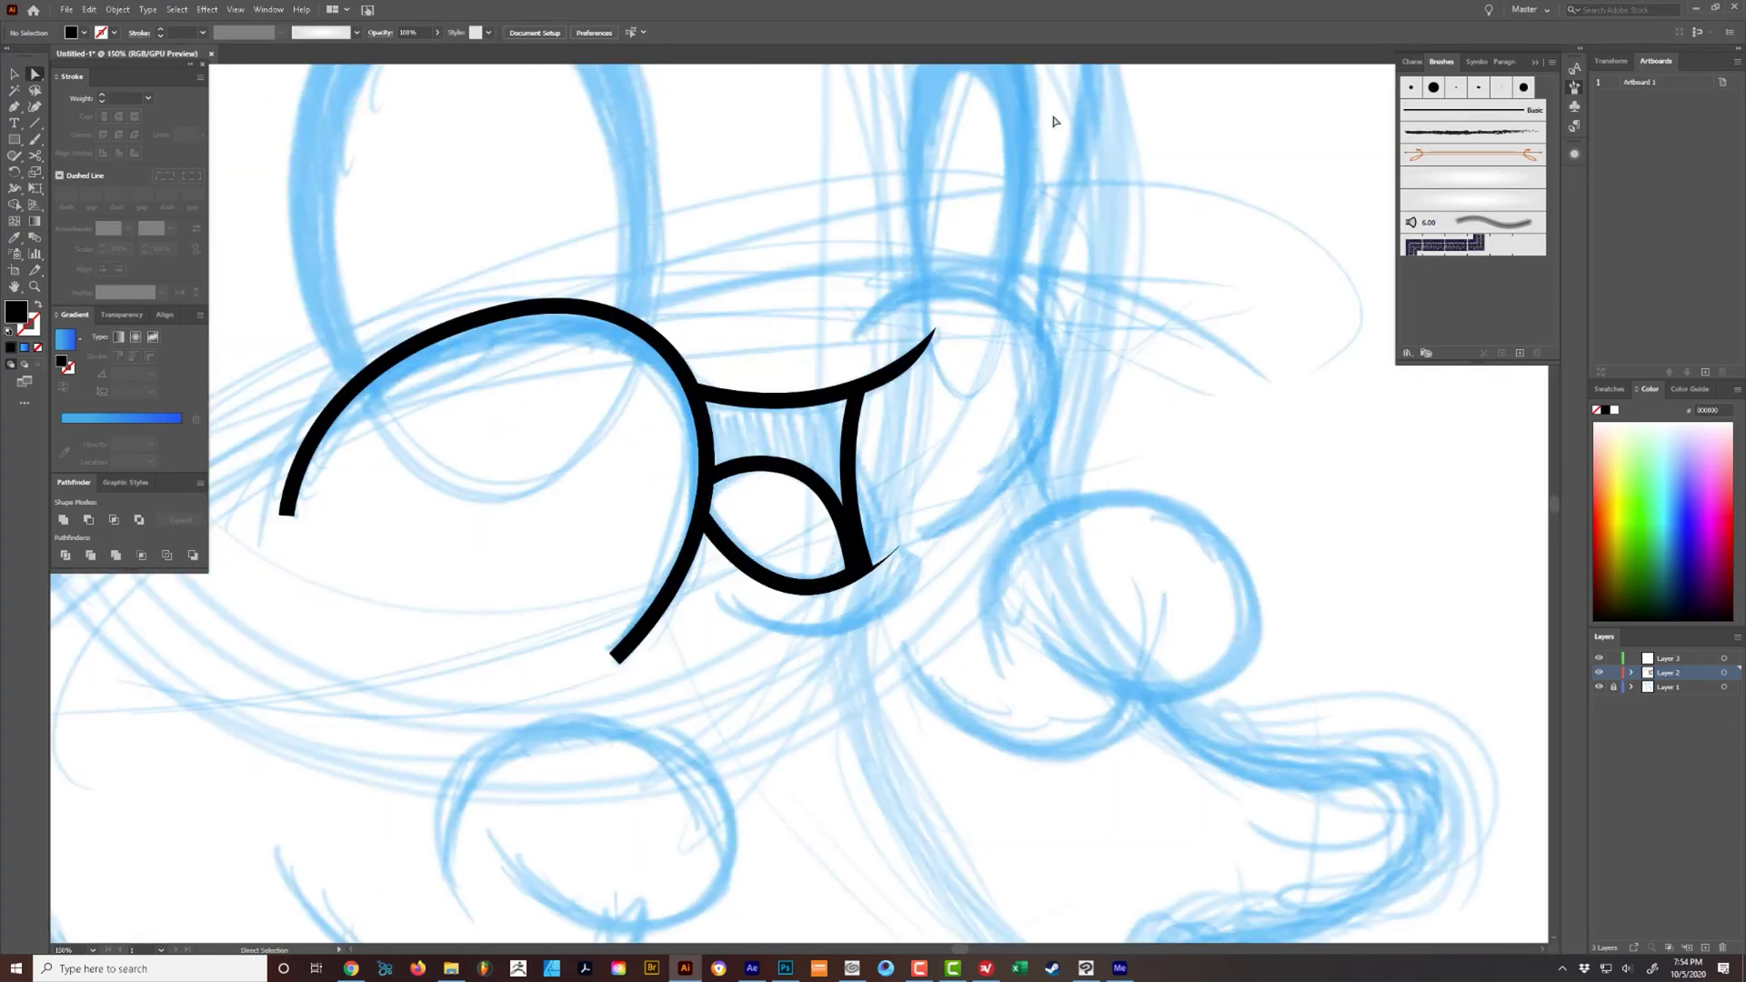
pyautogui.hotkey('ctrl', '-')
pyautogui.hotkey('ctrl', '-')
pyautogui.hotkey('ctrl', '-')
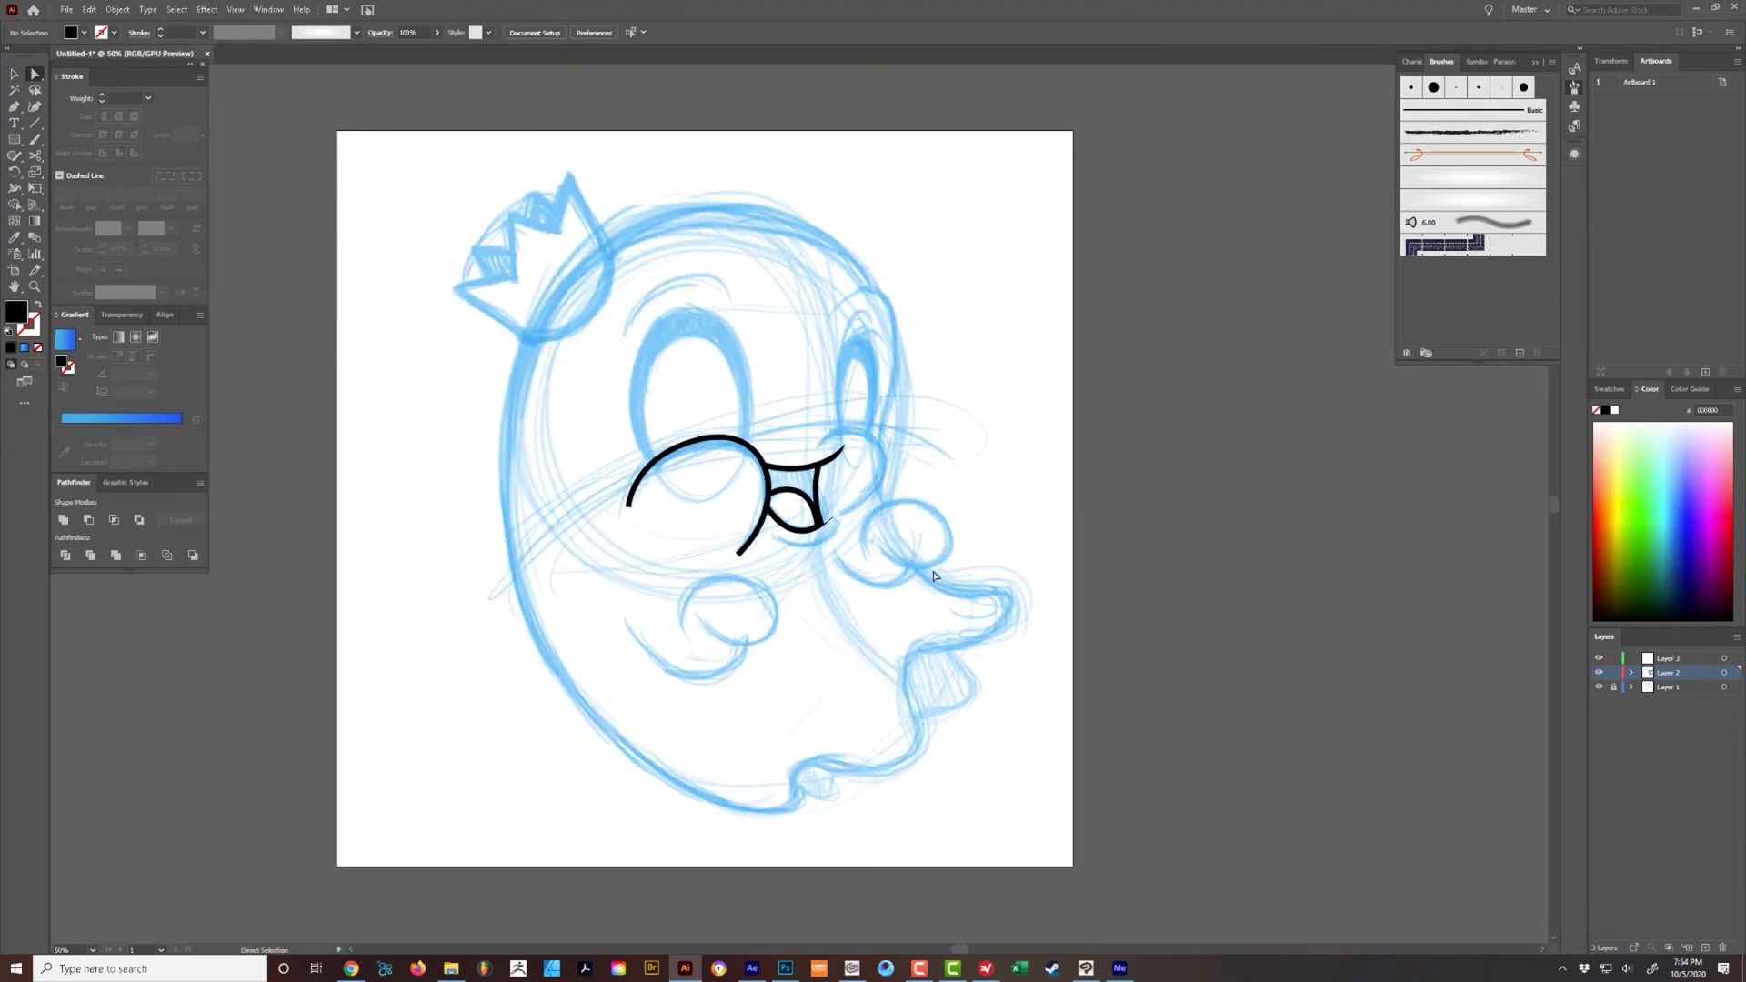
pyautogui.press('v')
pyautogui.click(832, 460)
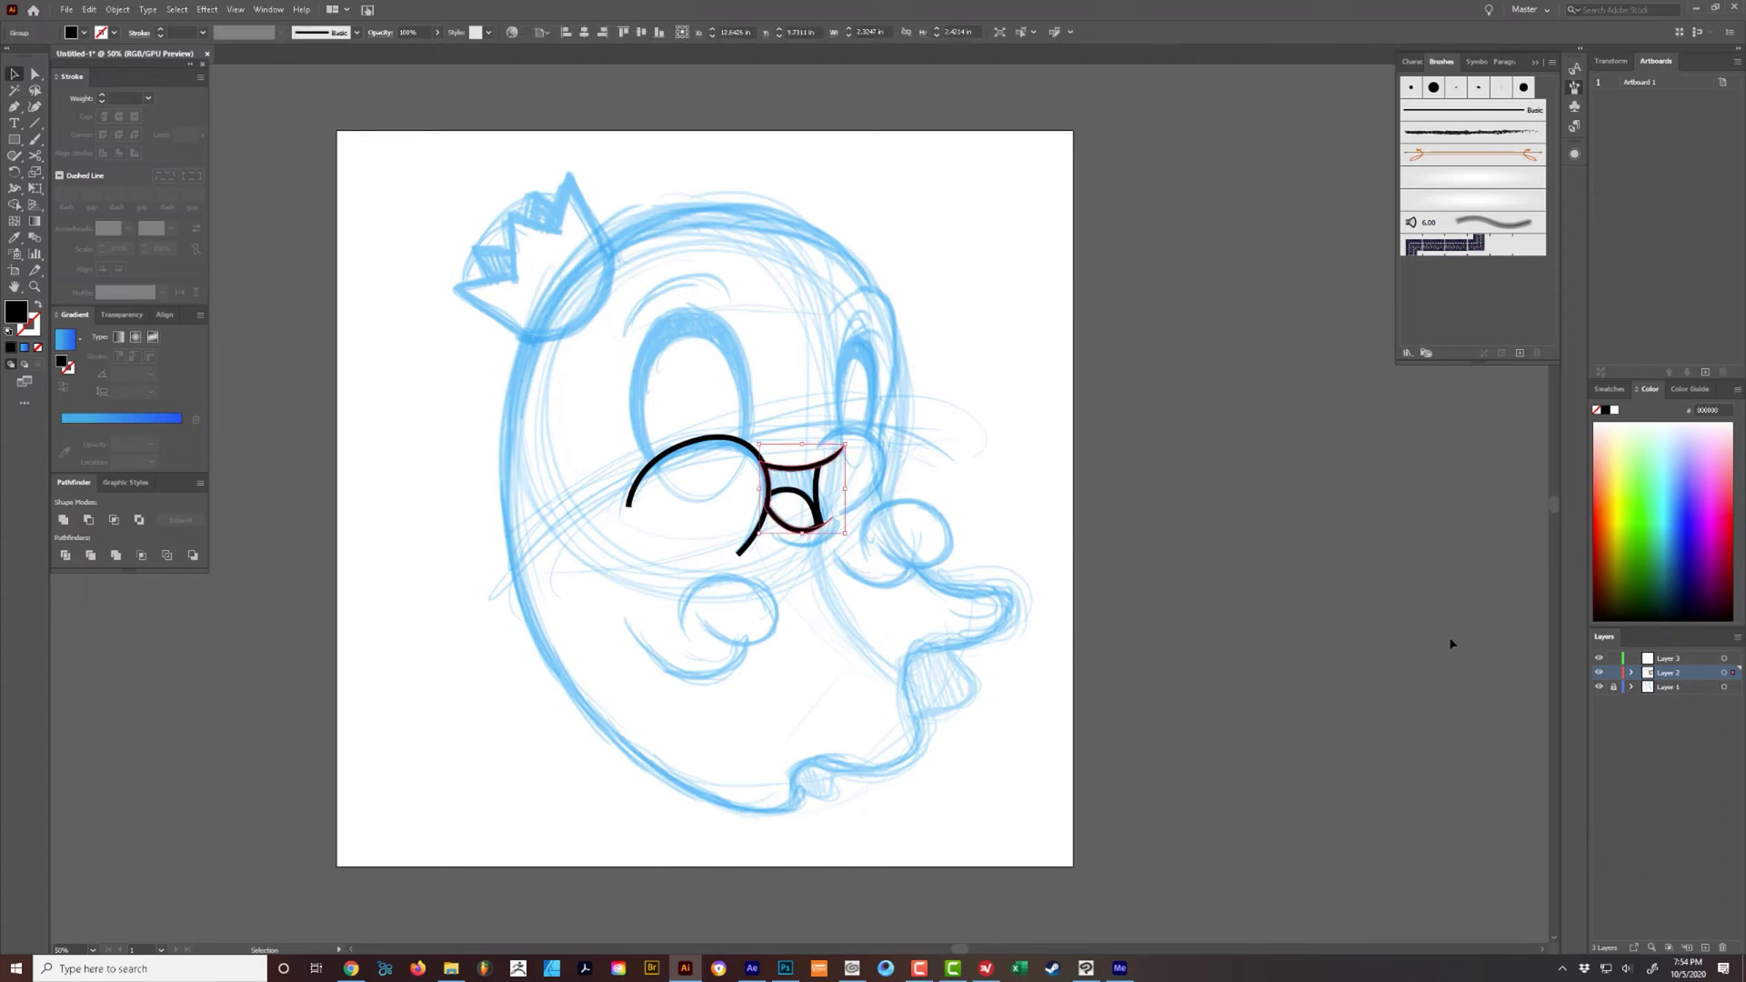
pyautogui.click(1706, 948)
# - Toggle the visibility of Layer 4 and Layer 2 to check which lines each contains, leaving both shown
pyautogui.click(1599, 674)
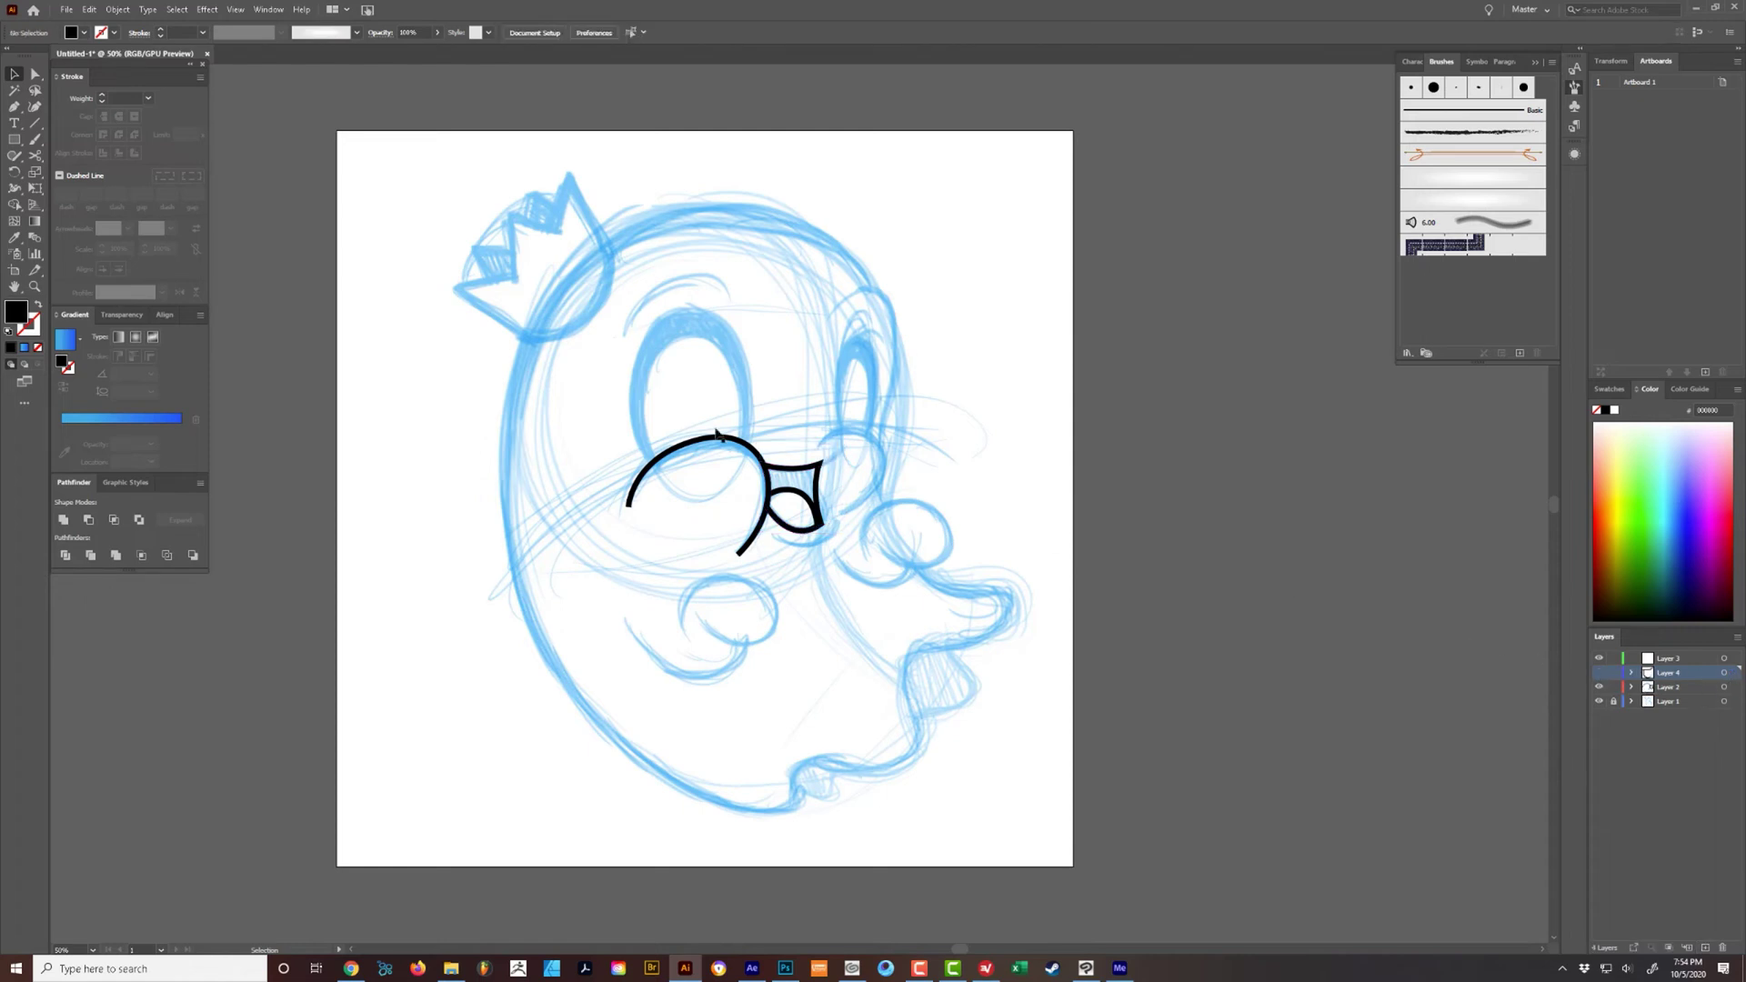
pyautogui.click(1599, 689)
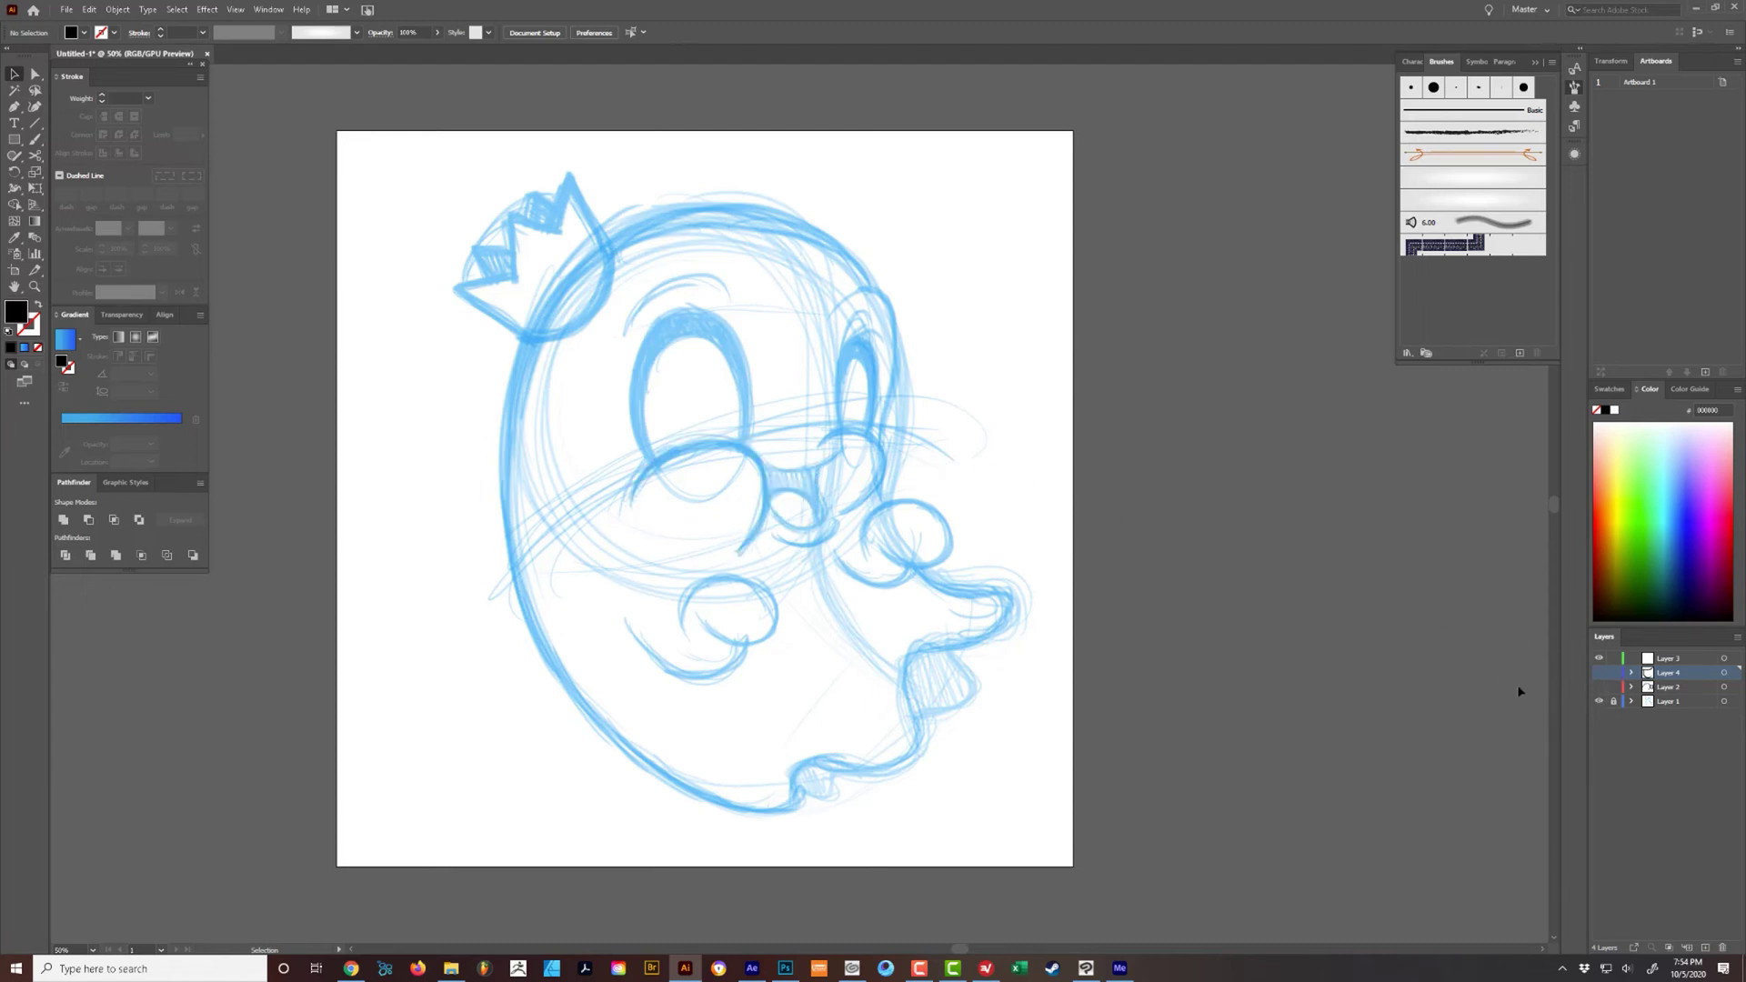
pyautogui.click(1599, 673)
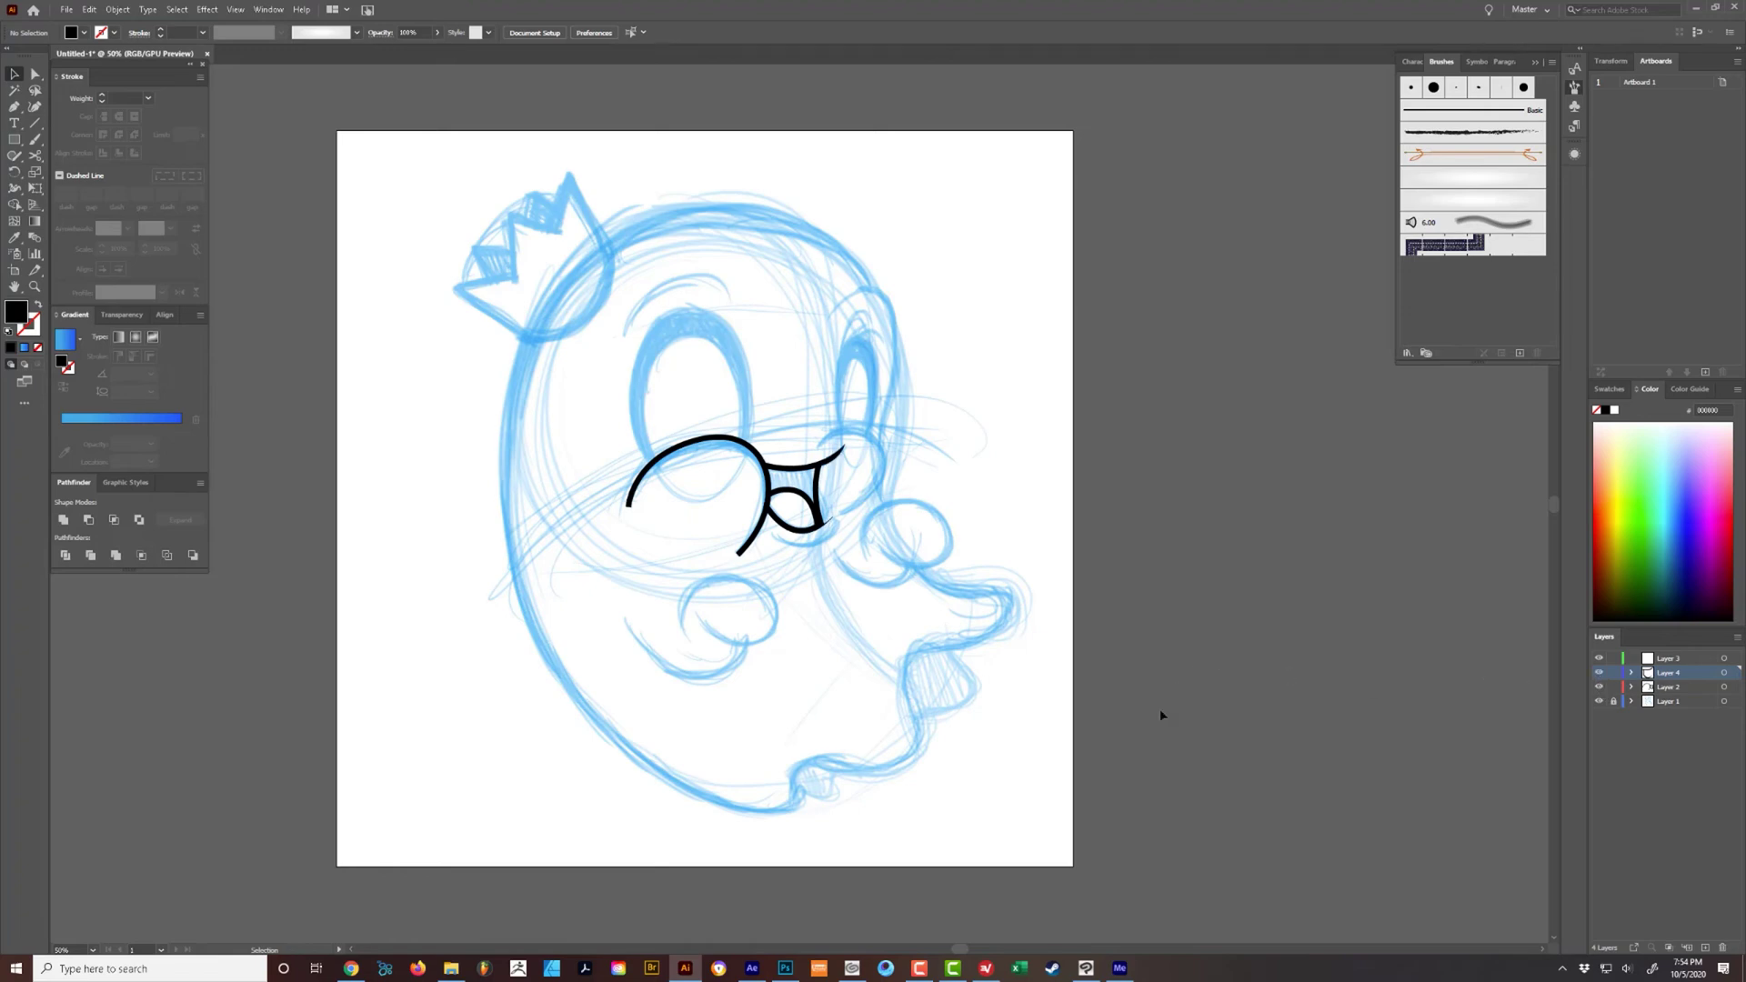
# - Try the elliptical tapered width profile on the cheek arc and undo it
pyautogui.click(640, 475)
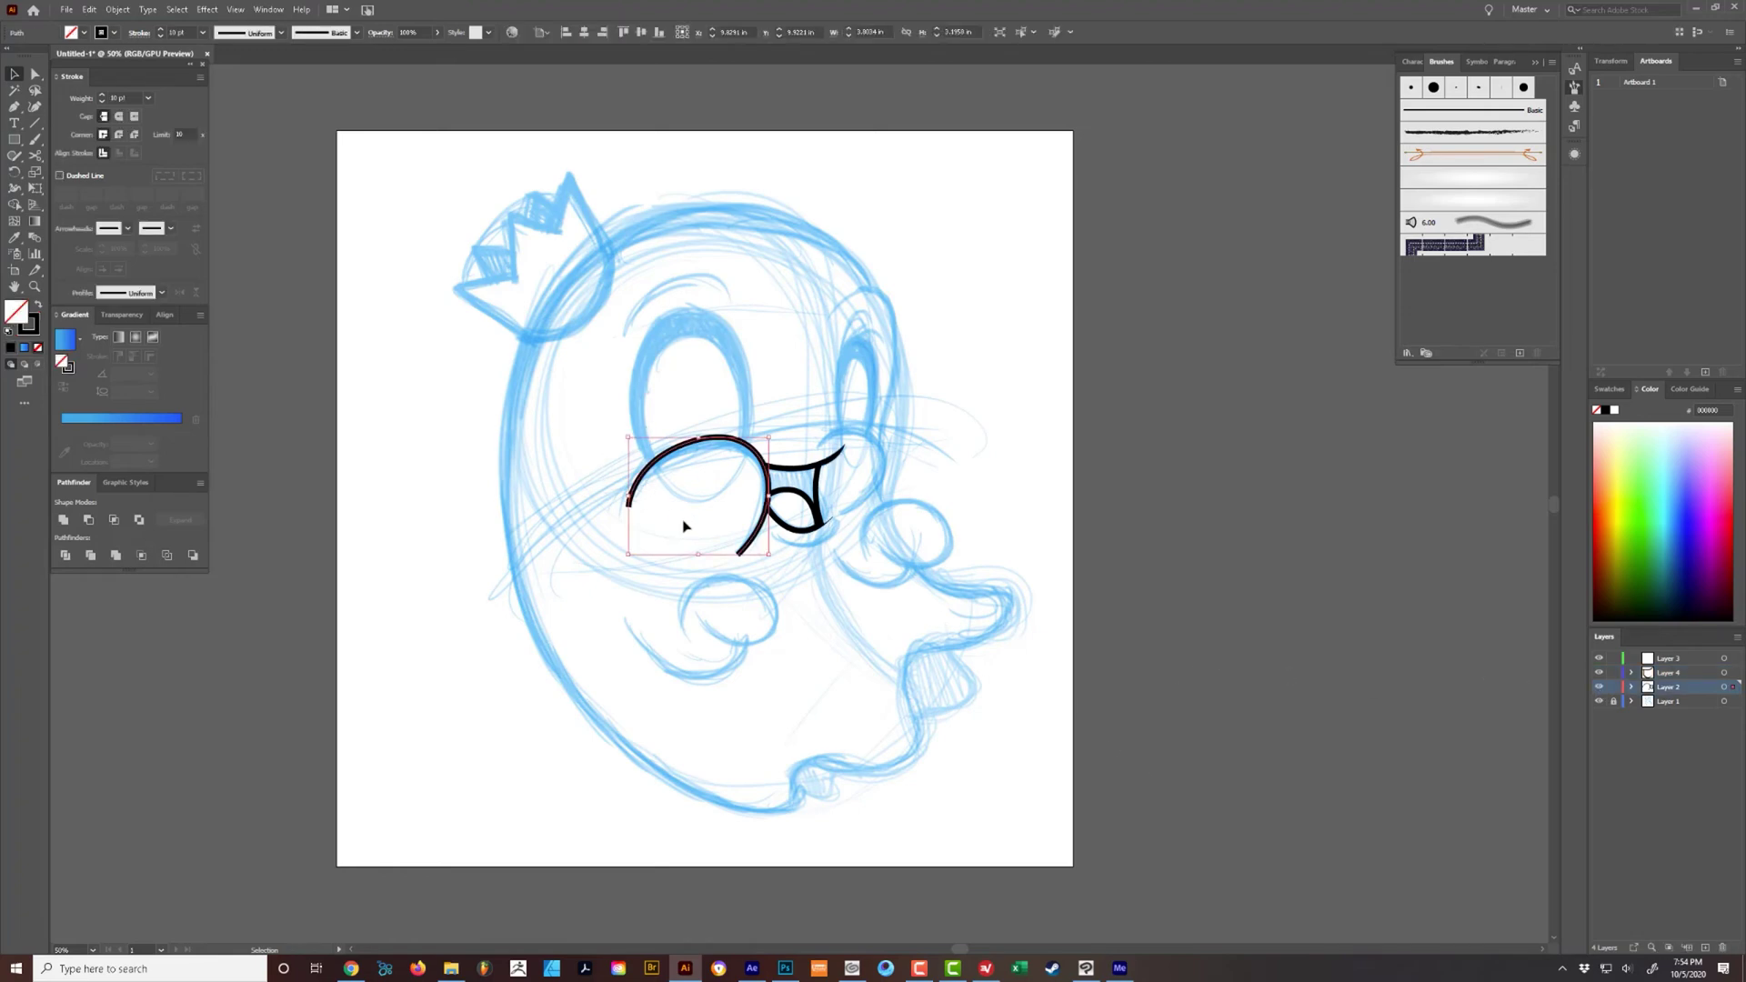
pyautogui.hotkey('ctrl', '=')
pyautogui.hotkey('ctrl', '=')
pyautogui.hotkey('ctrl', '=')
pyautogui.hotkey('ctrl', '=')
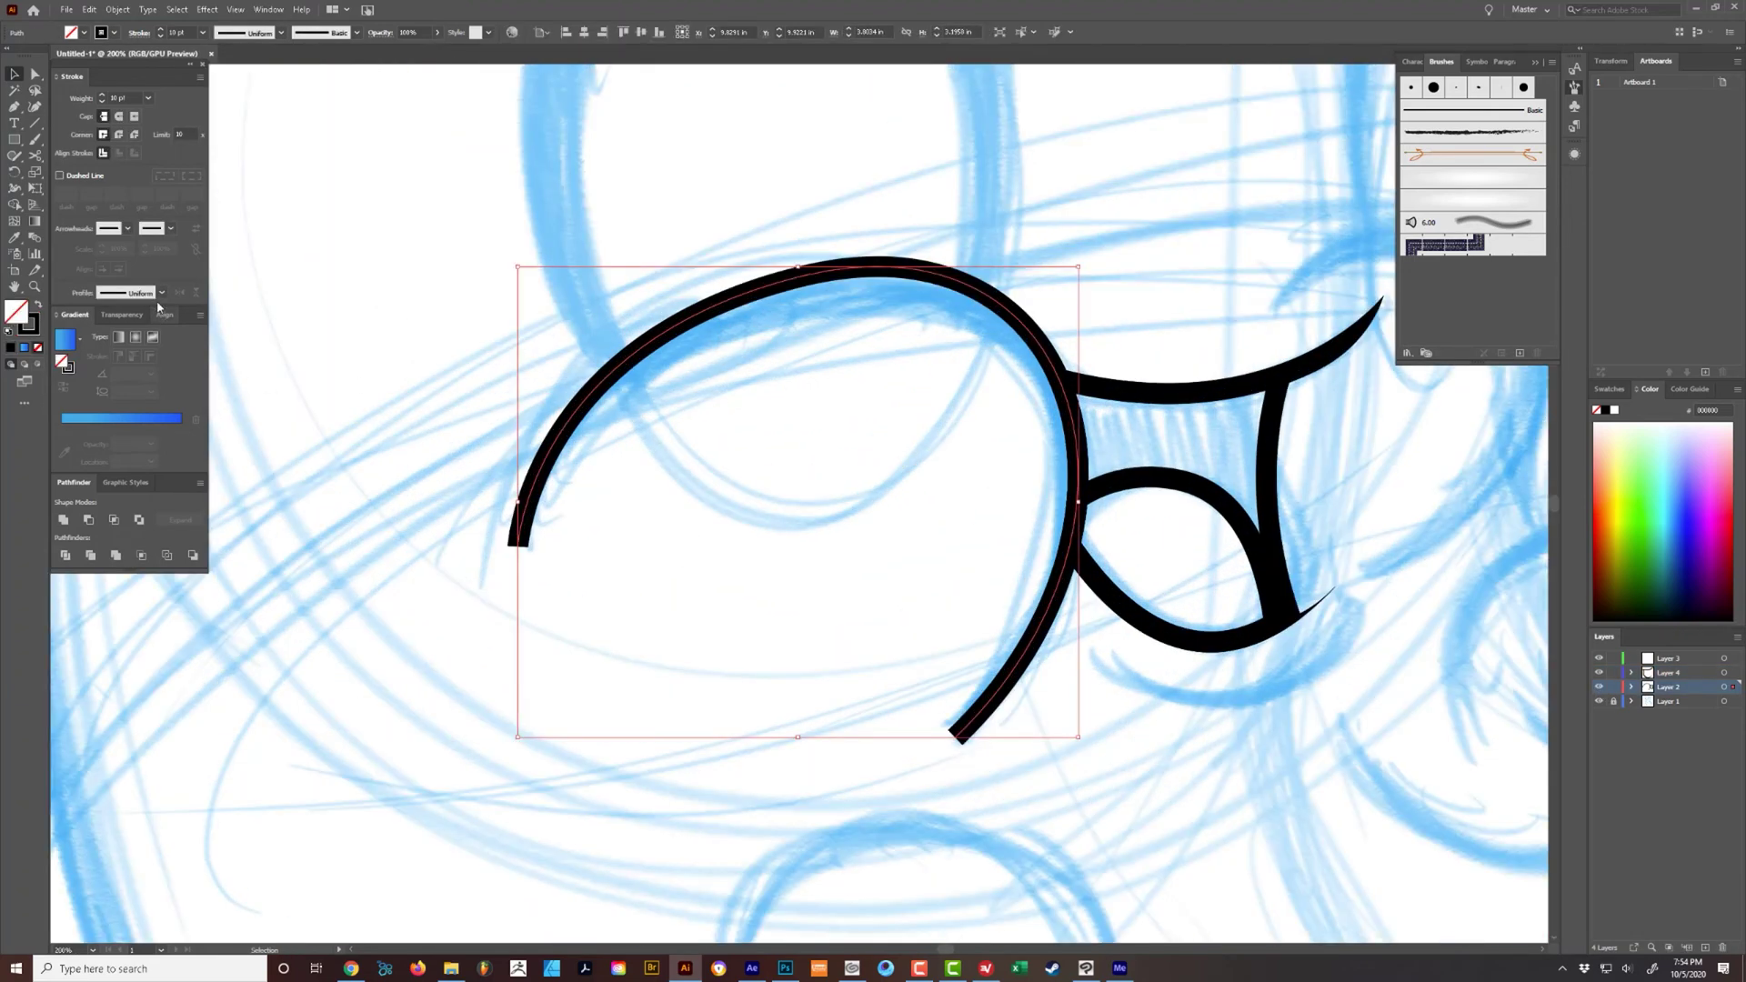
pyautogui.click(162, 294)
pyautogui.click(136, 335)
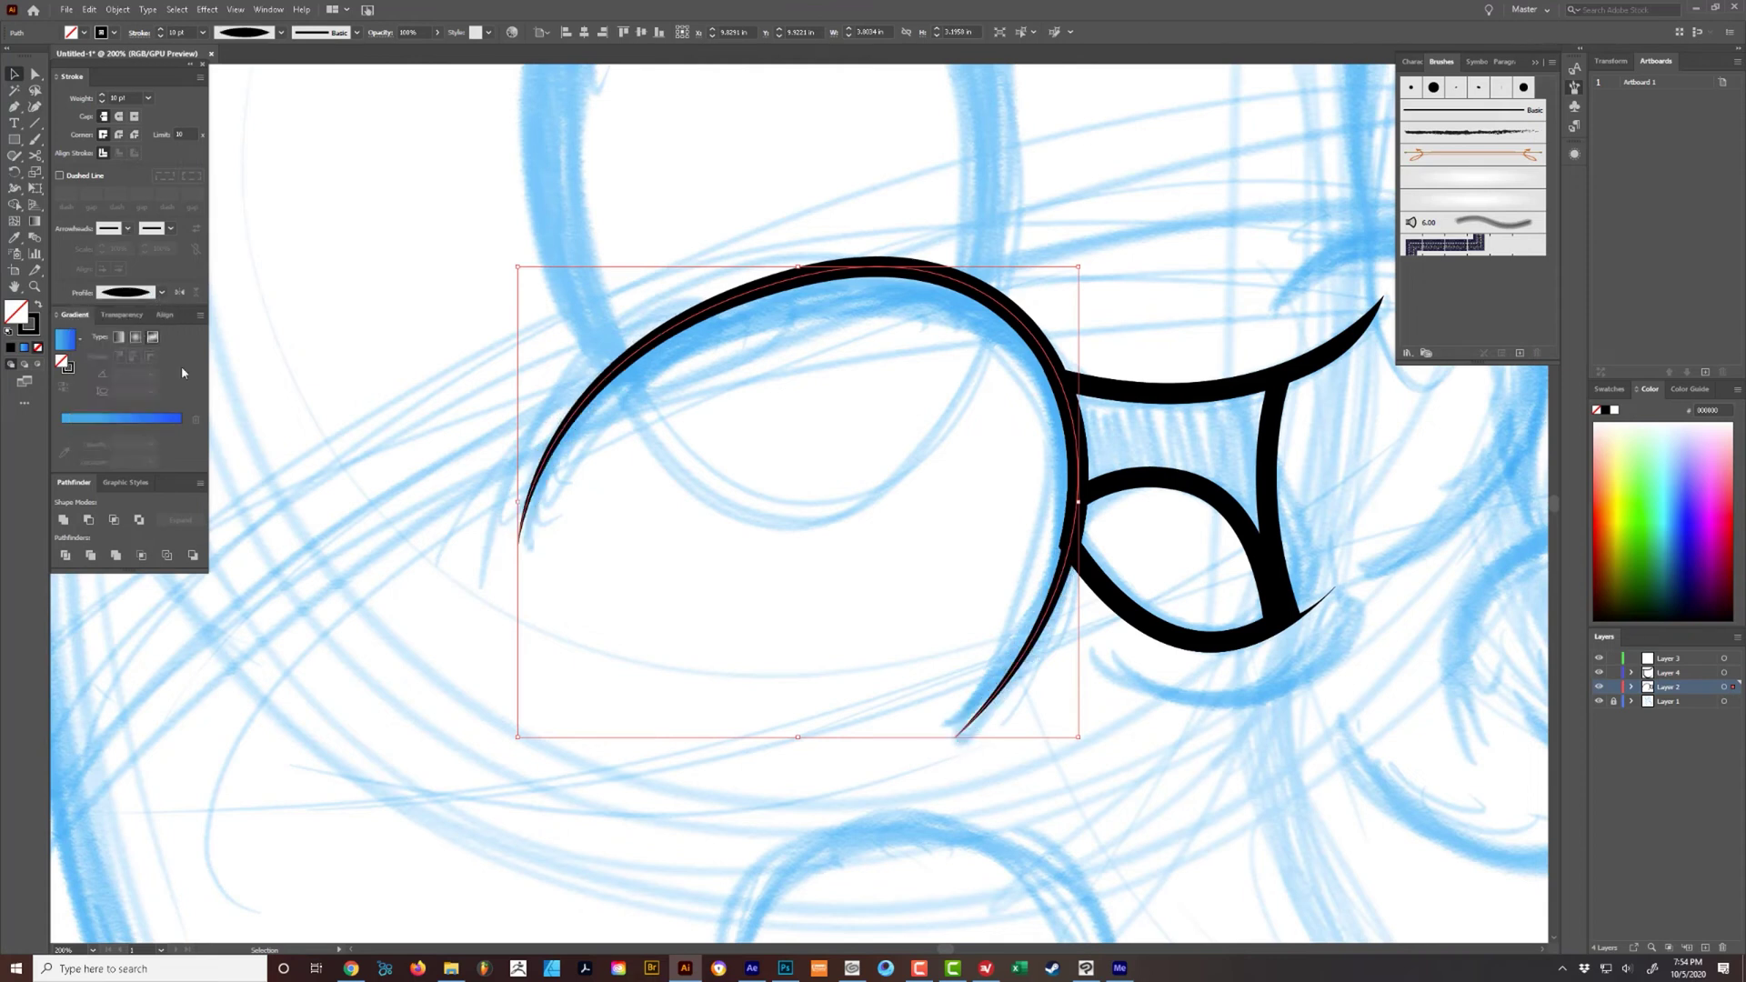
pyautogui.click(791, 553)
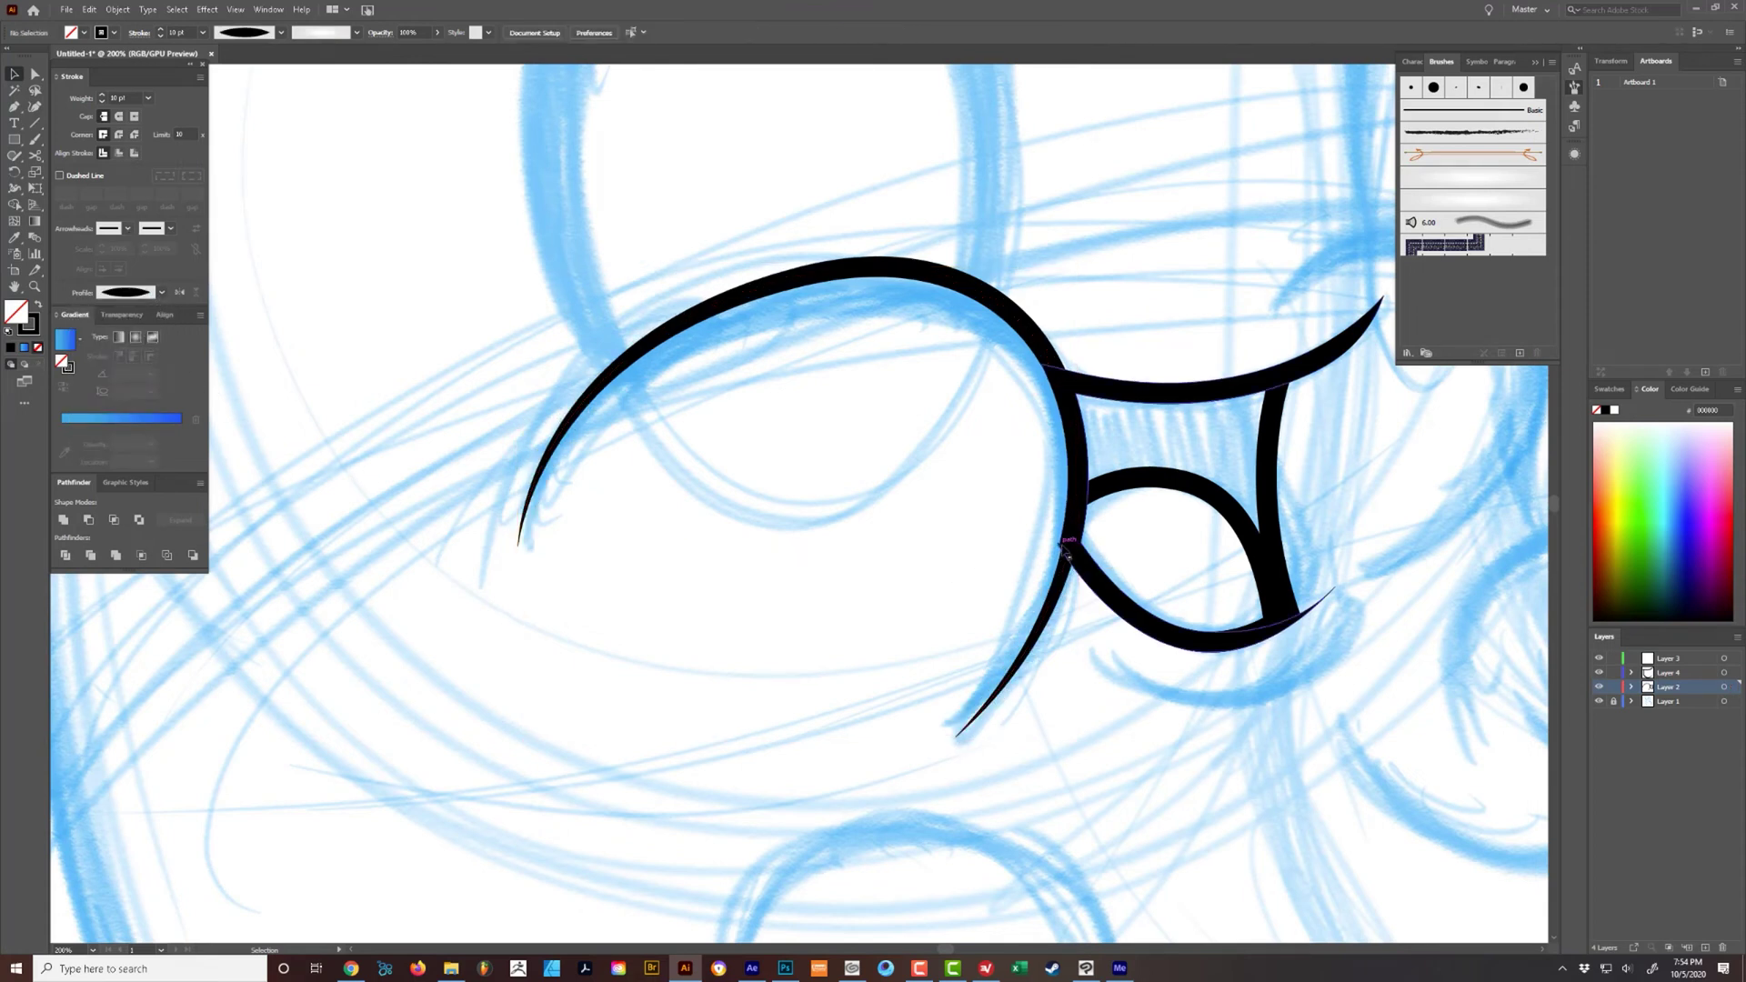
pyautogui.hotkey('ctrl', 'z')
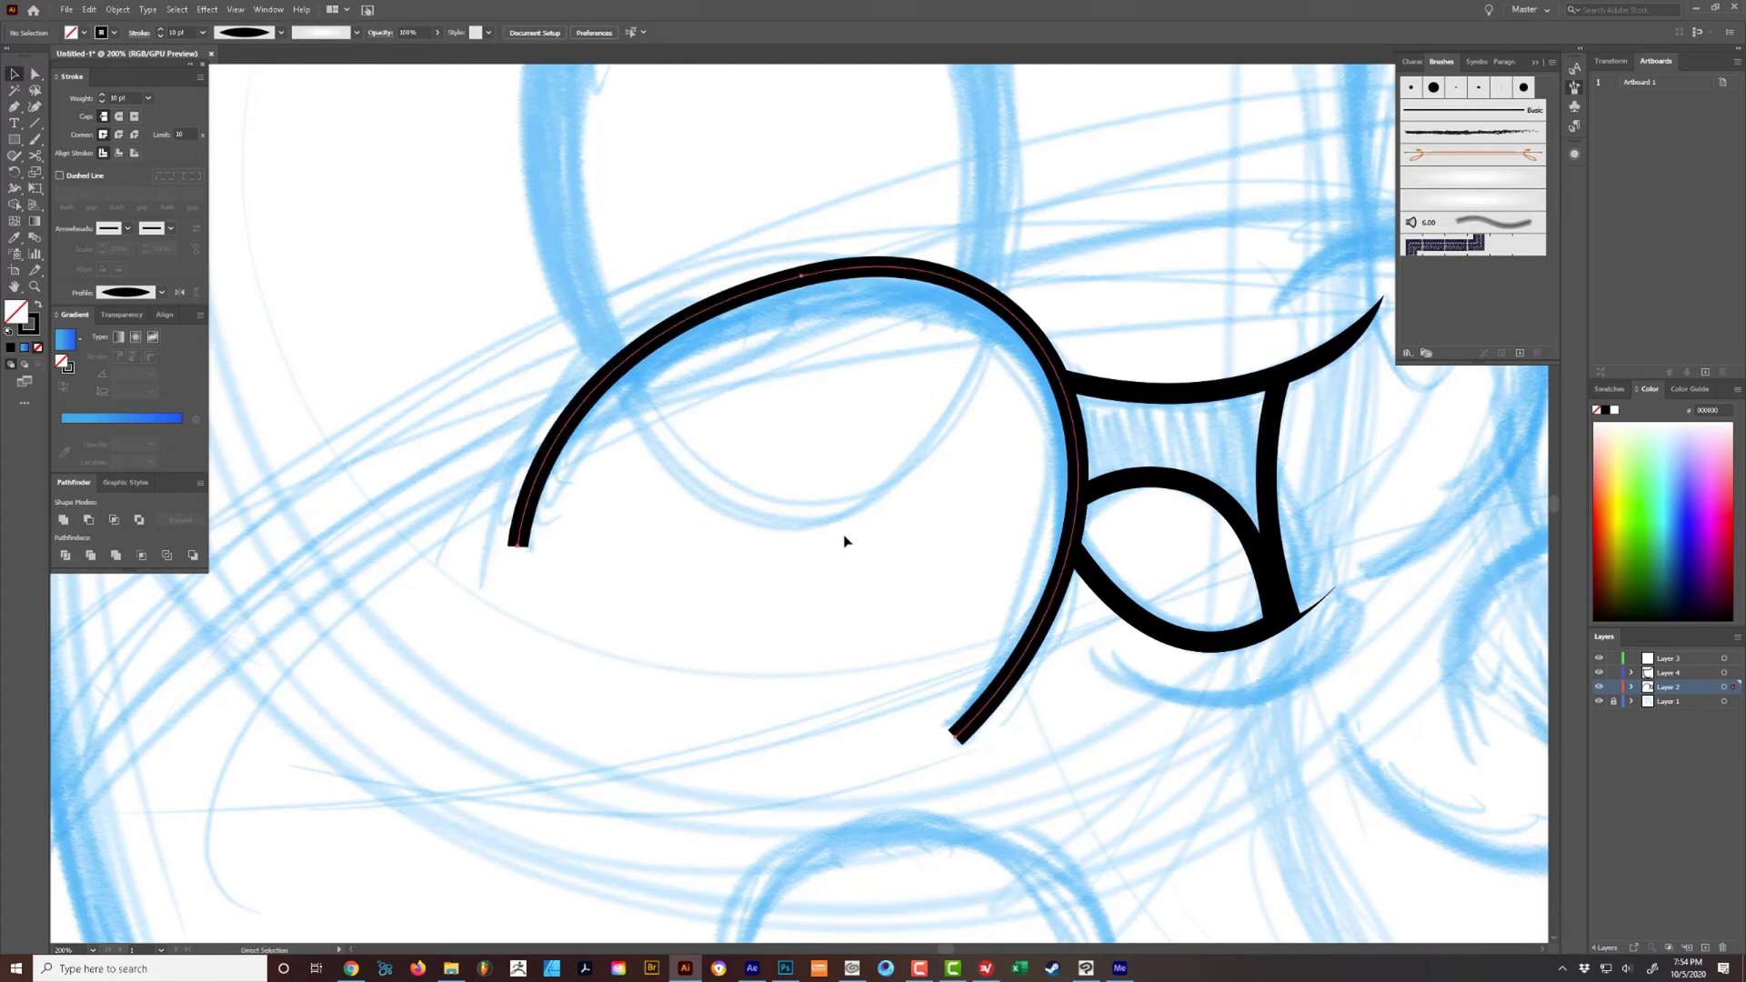
# - Expand the uniform cheek arc stroke into a filled outline
pyautogui.click(725, 440)
pyautogui.moveTo(559, 316); pyautogui.dragTo(676, 444)
pyautogui.hotkey('ctrl', 'shift', 'x')
pyautogui.click(837, 561)
pyautogui.click(781, 584)
pyautogui.press('a')
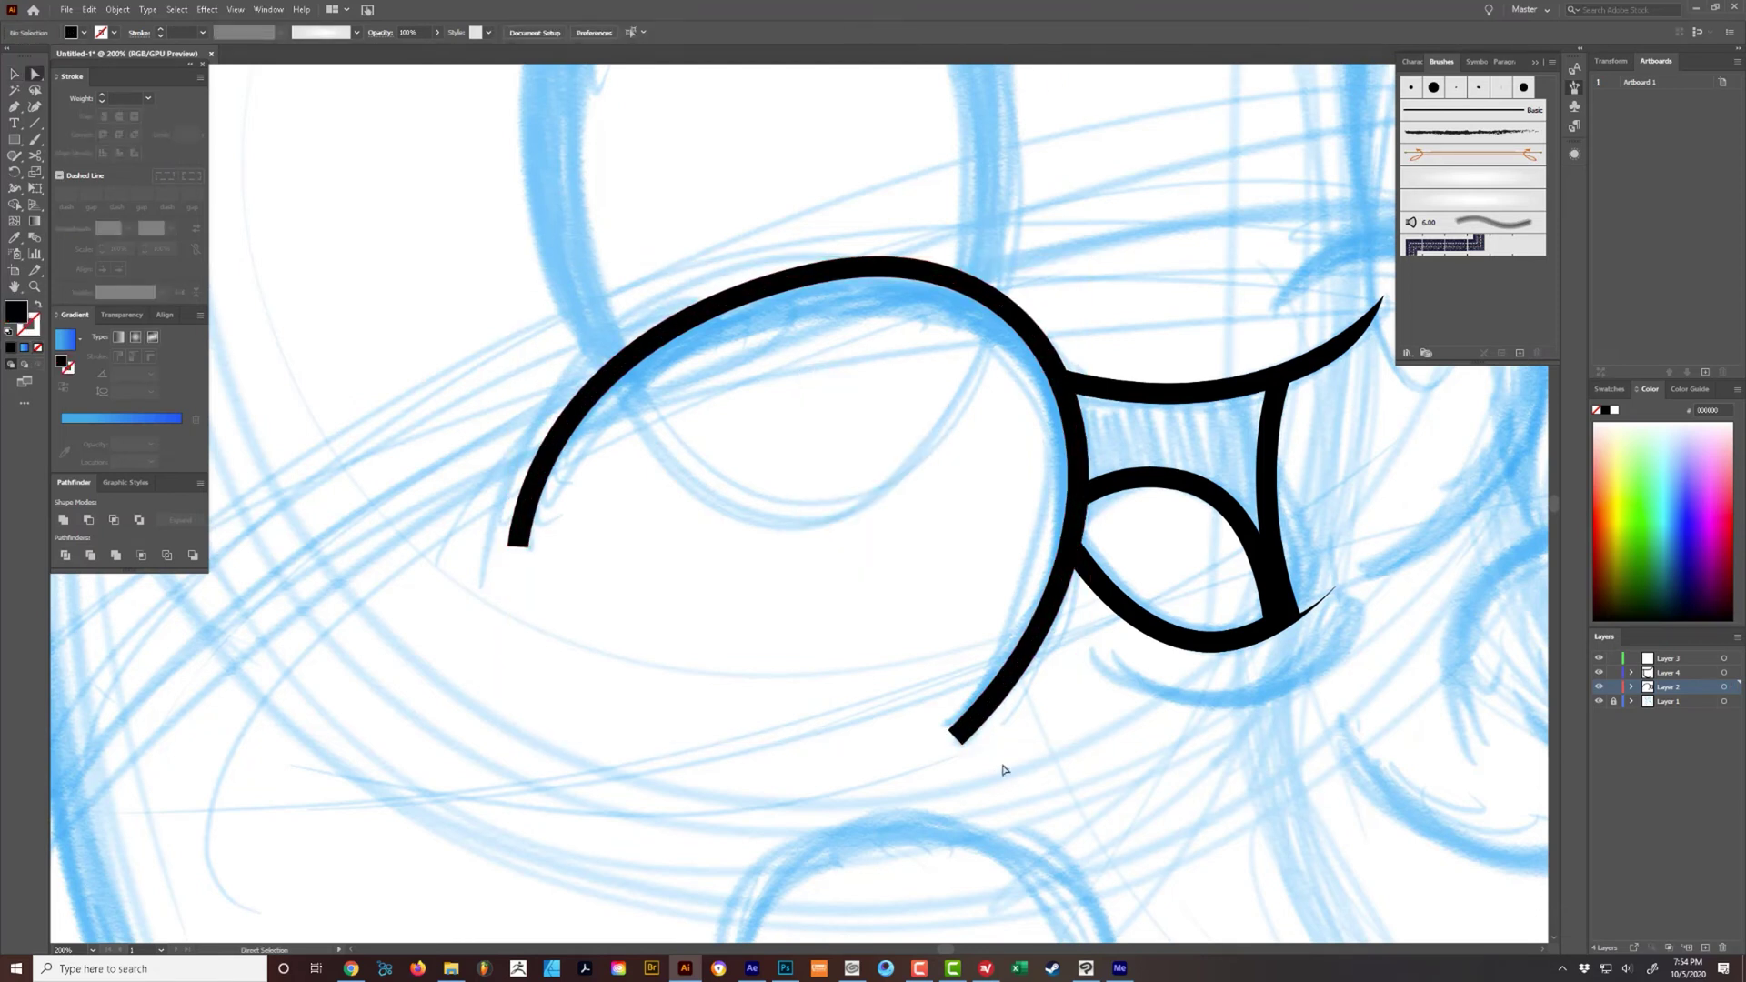
# - Taper both ends of the expanded cheek arc to points by merging the end corners
pyautogui.moveTo(962, 744); pyautogui.dragTo(947, 730)
pyautogui.moveTo(1010, 673); pyautogui.dragTo(1023, 691)
pyautogui.click(771, 628)
pyautogui.moveTo(713, 615); pyautogui.dragTo(892, 727)
pyautogui.moveTo(706, 657); pyautogui.dragTo(685, 657)
pyautogui.click(800, 691)
pyautogui.moveTo(1006, 707); pyautogui.dragTo(1004, 705)
# - Move the mouth outline from Layer 4 back onto Layer 2 with the other line work
pyautogui.scroll(-2, 1004, 704)
pyautogui.hscroll(3, 1004, 705)
pyautogui.click(1684, 674)
pyautogui.click(1725, 675)
pyautogui.click(1732, 688)
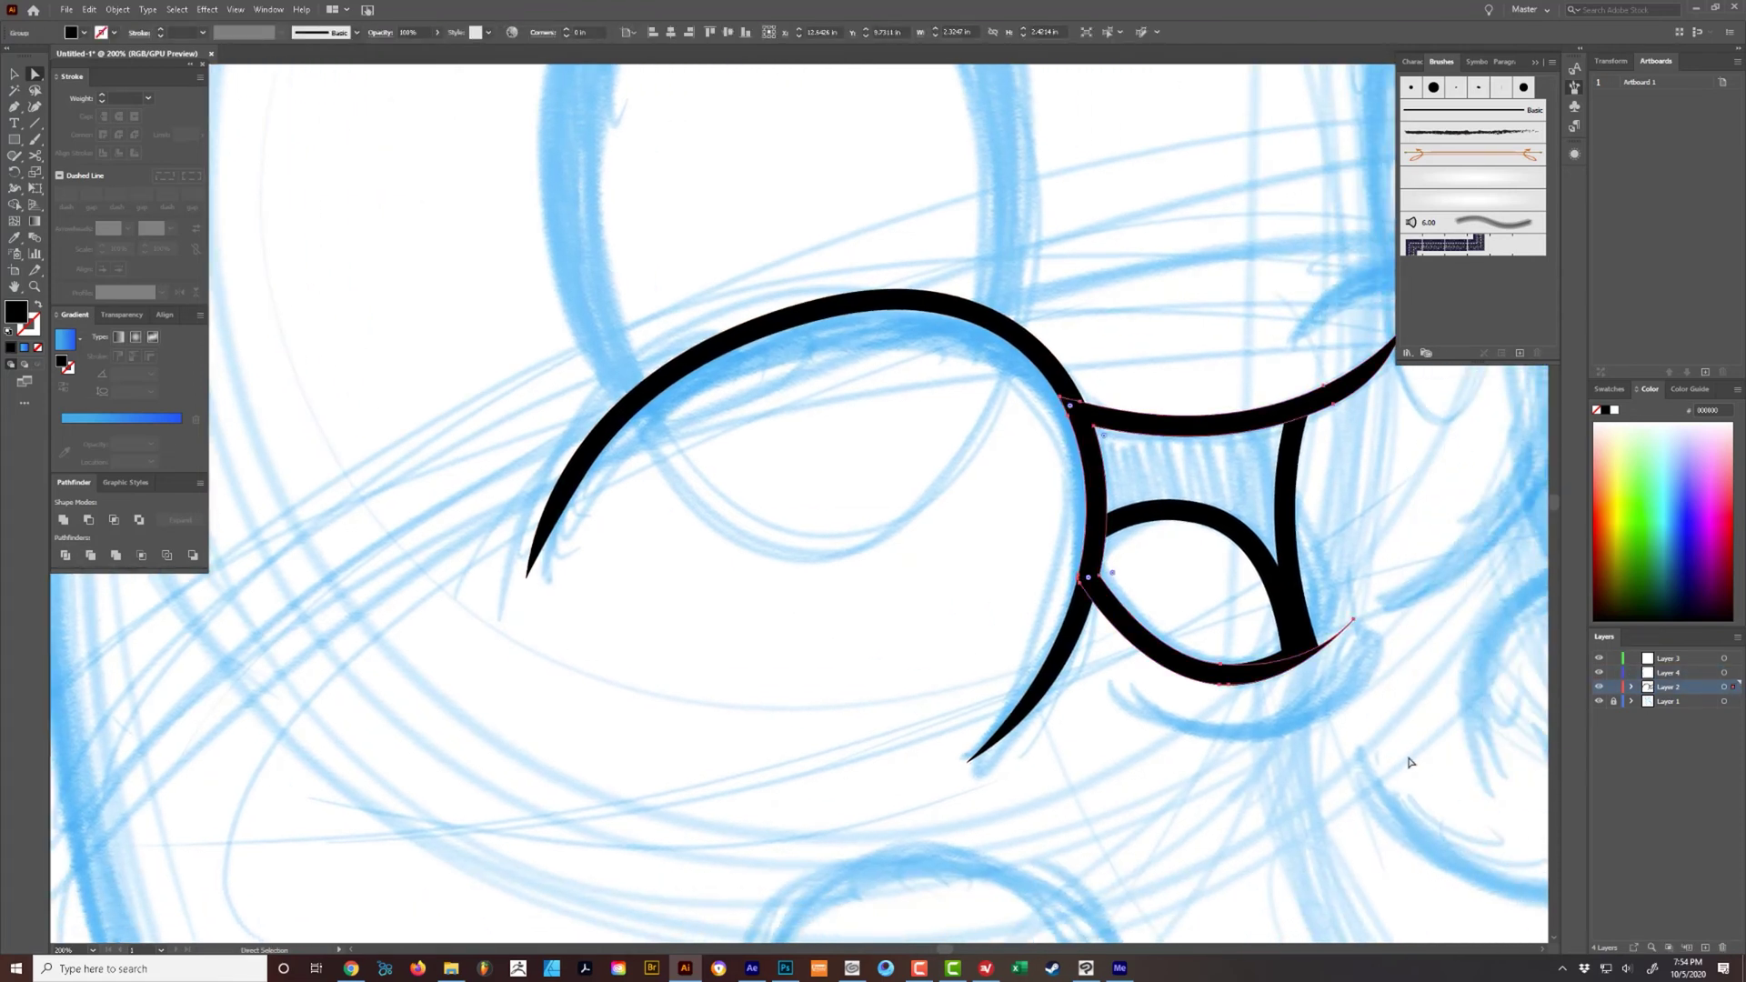
pyautogui.hscroll(3, 1239, 682)
pyautogui.scroll(-1, 1240, 682)
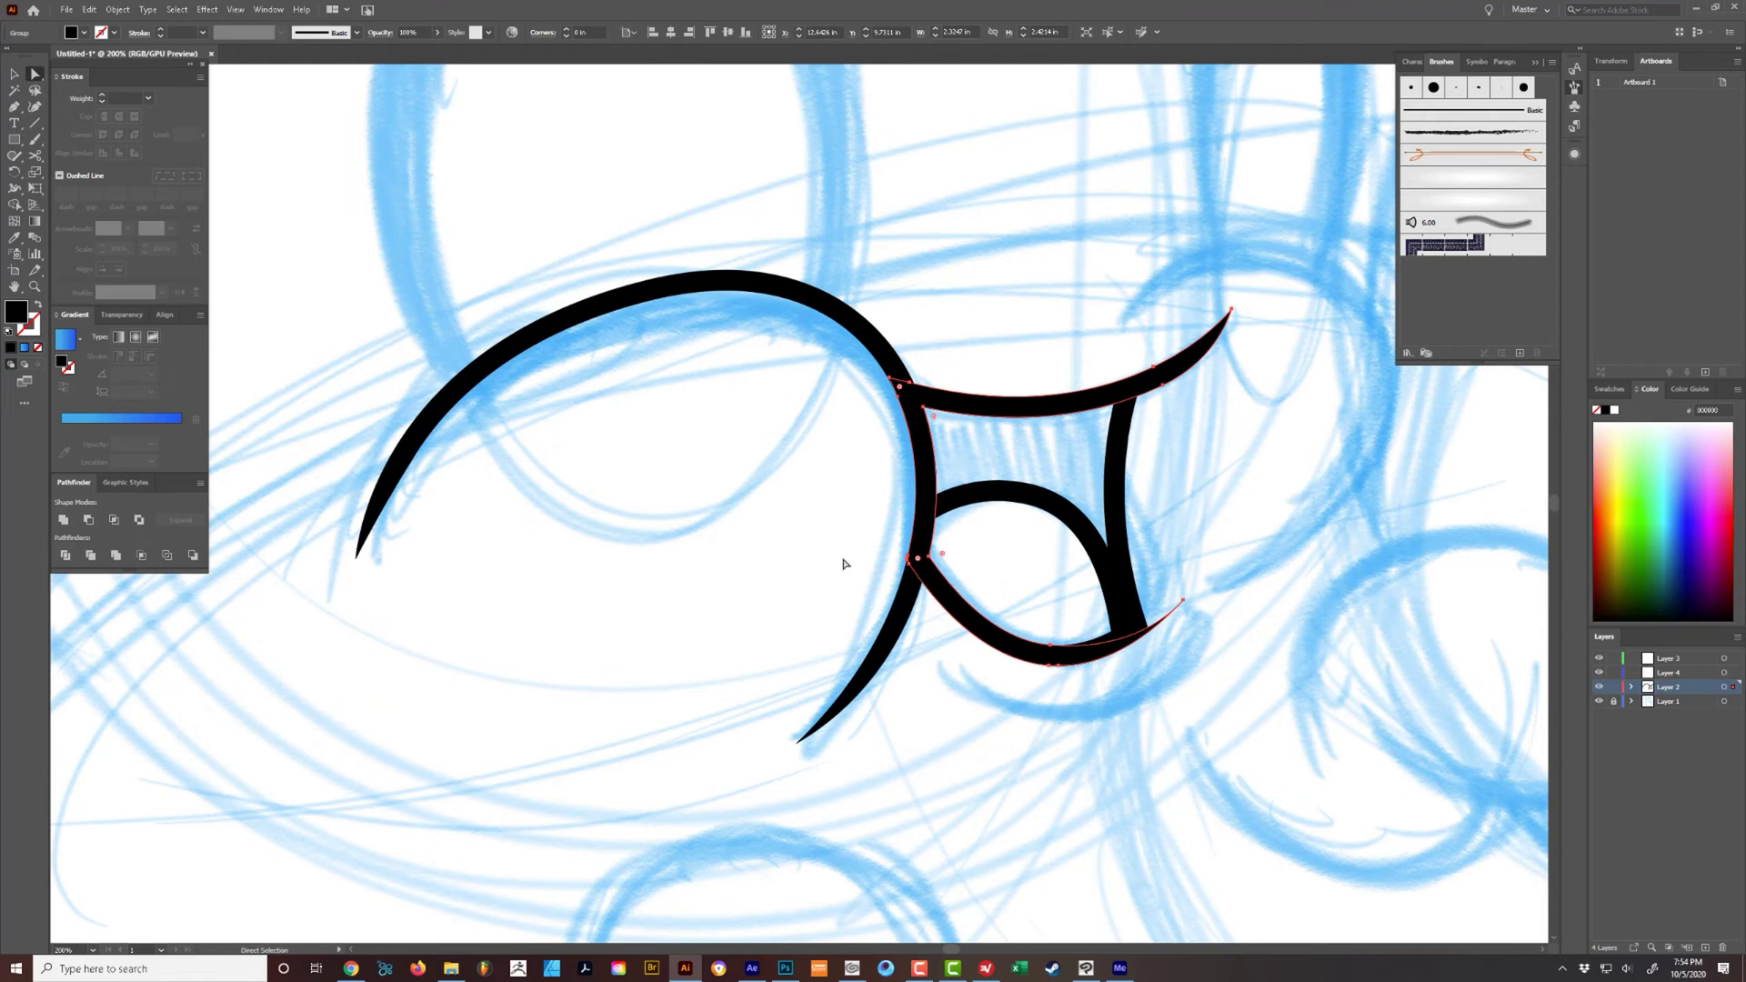
# - Duplicate Layer 2 and hide the original as a backup of the separate lines
pyautogui.click(1355, 669)
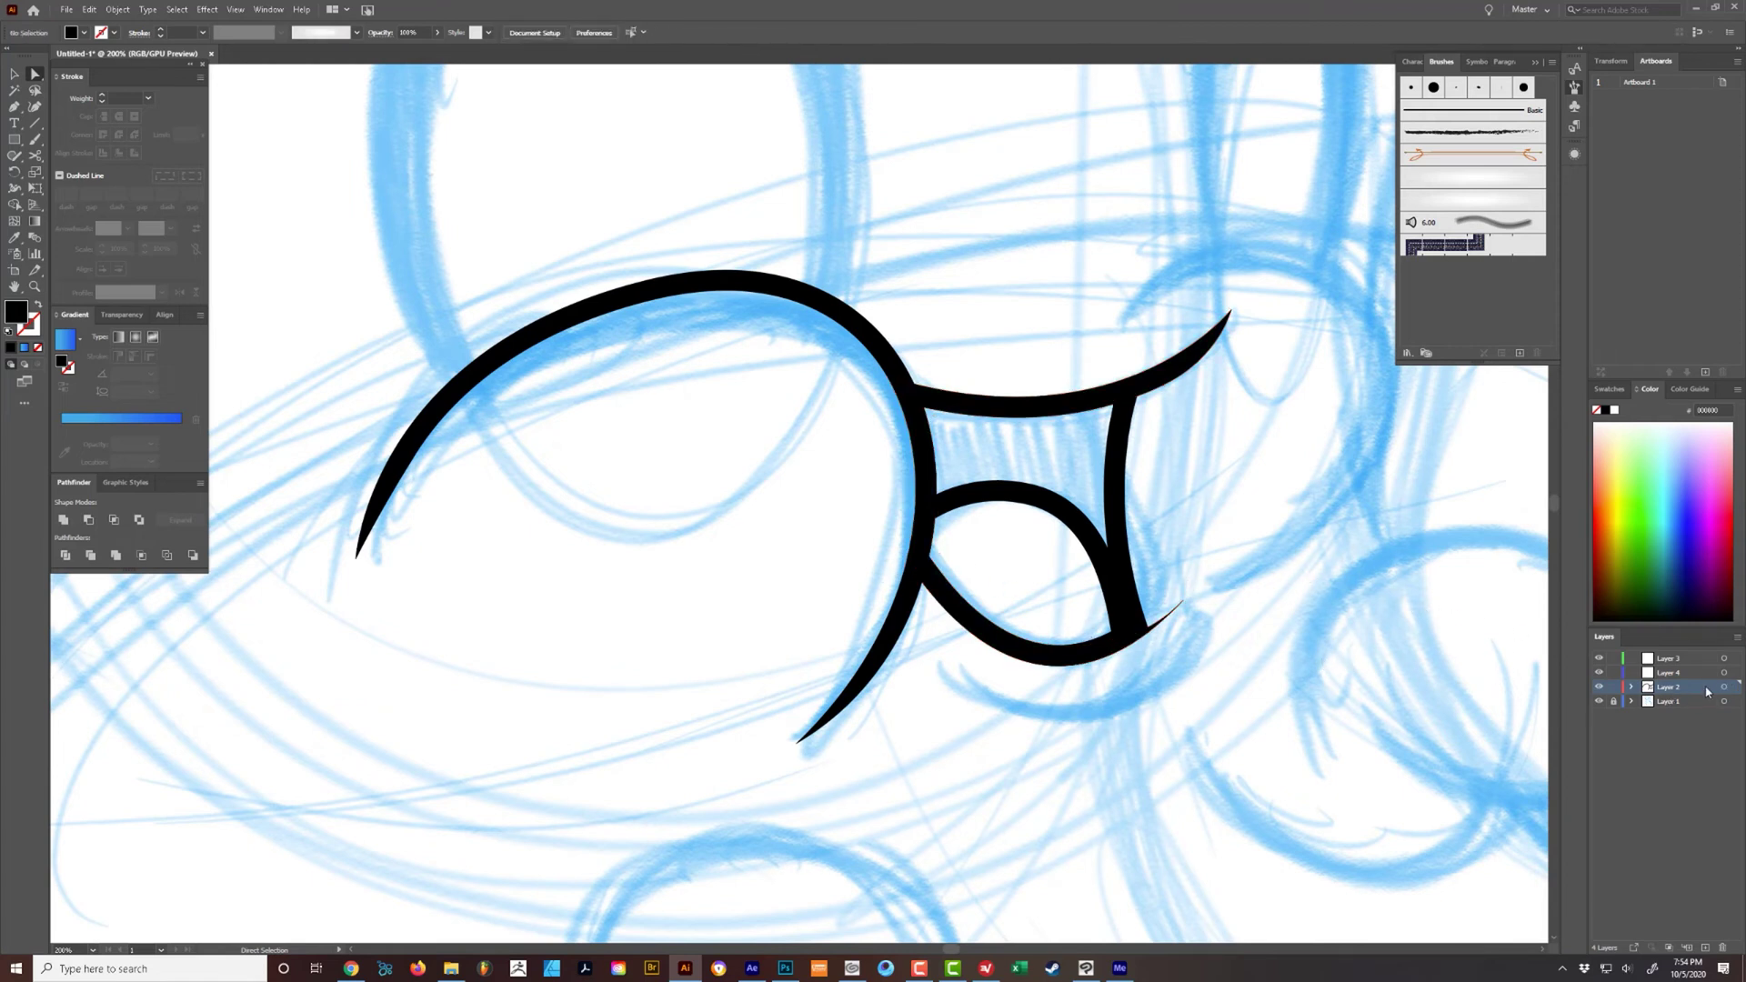
pyautogui.moveTo(1707, 692); pyautogui.dragTo(1706, 947)
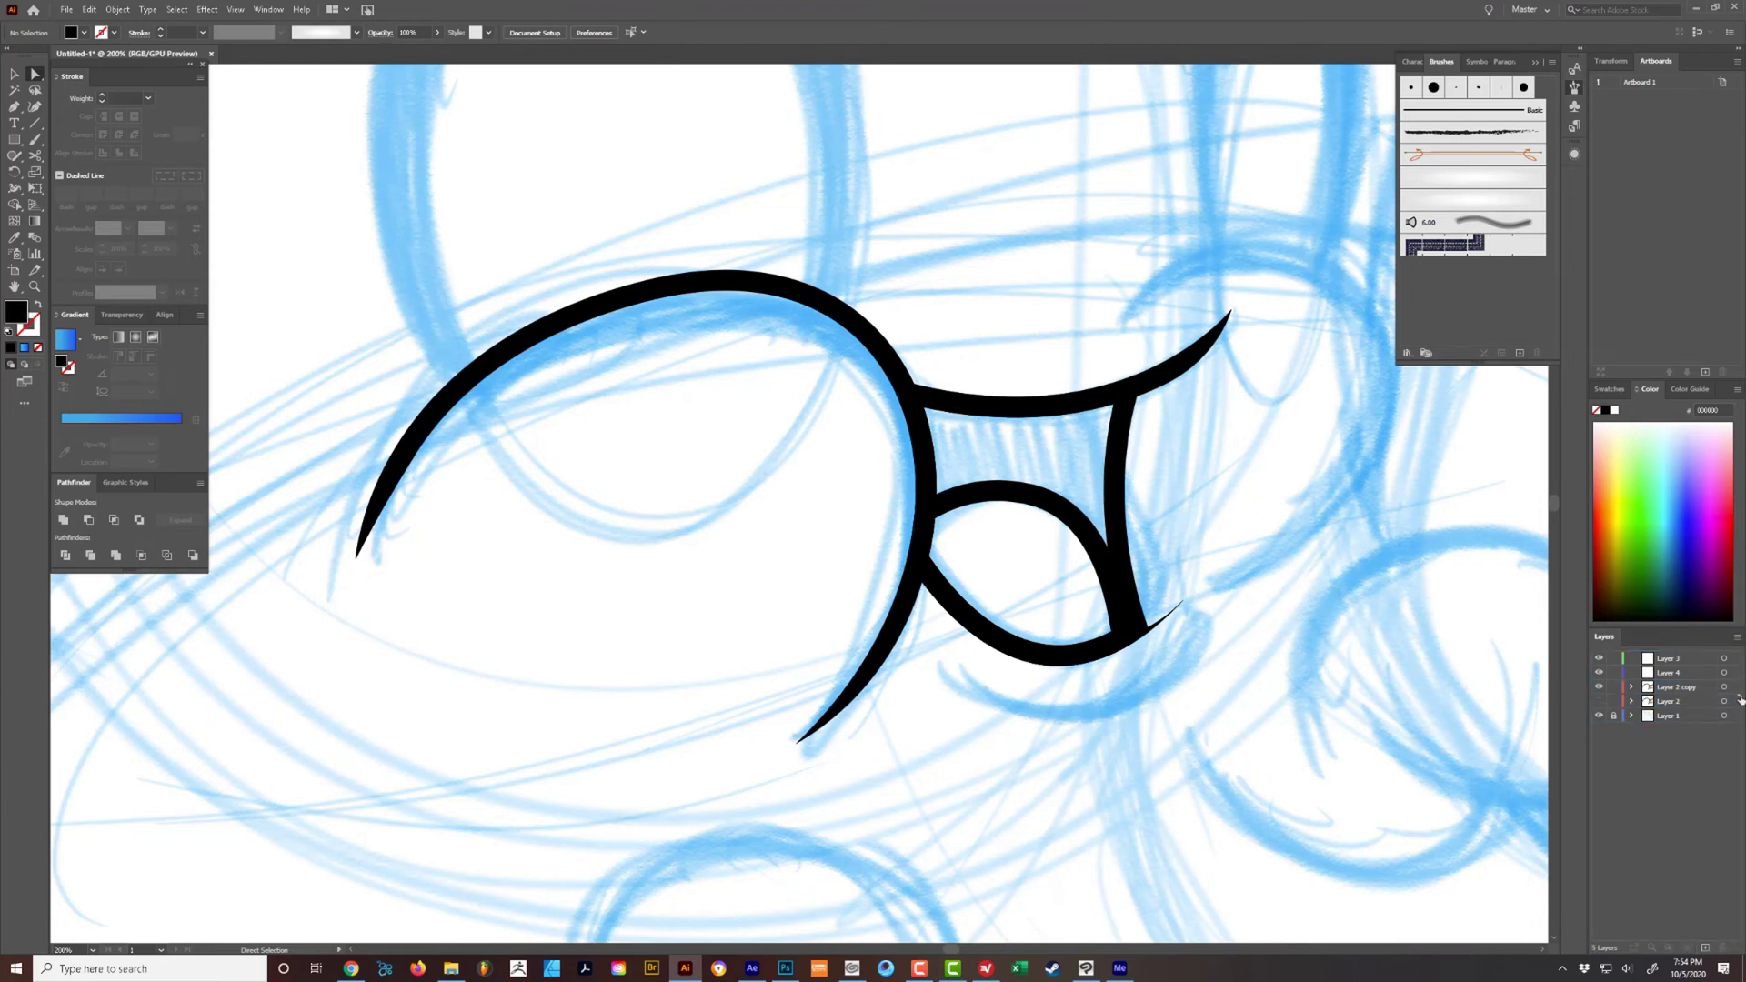
# - Expand all artwork on the Layer 2 copy and combine it into one shape with Unite
pyautogui.click(1723, 689)
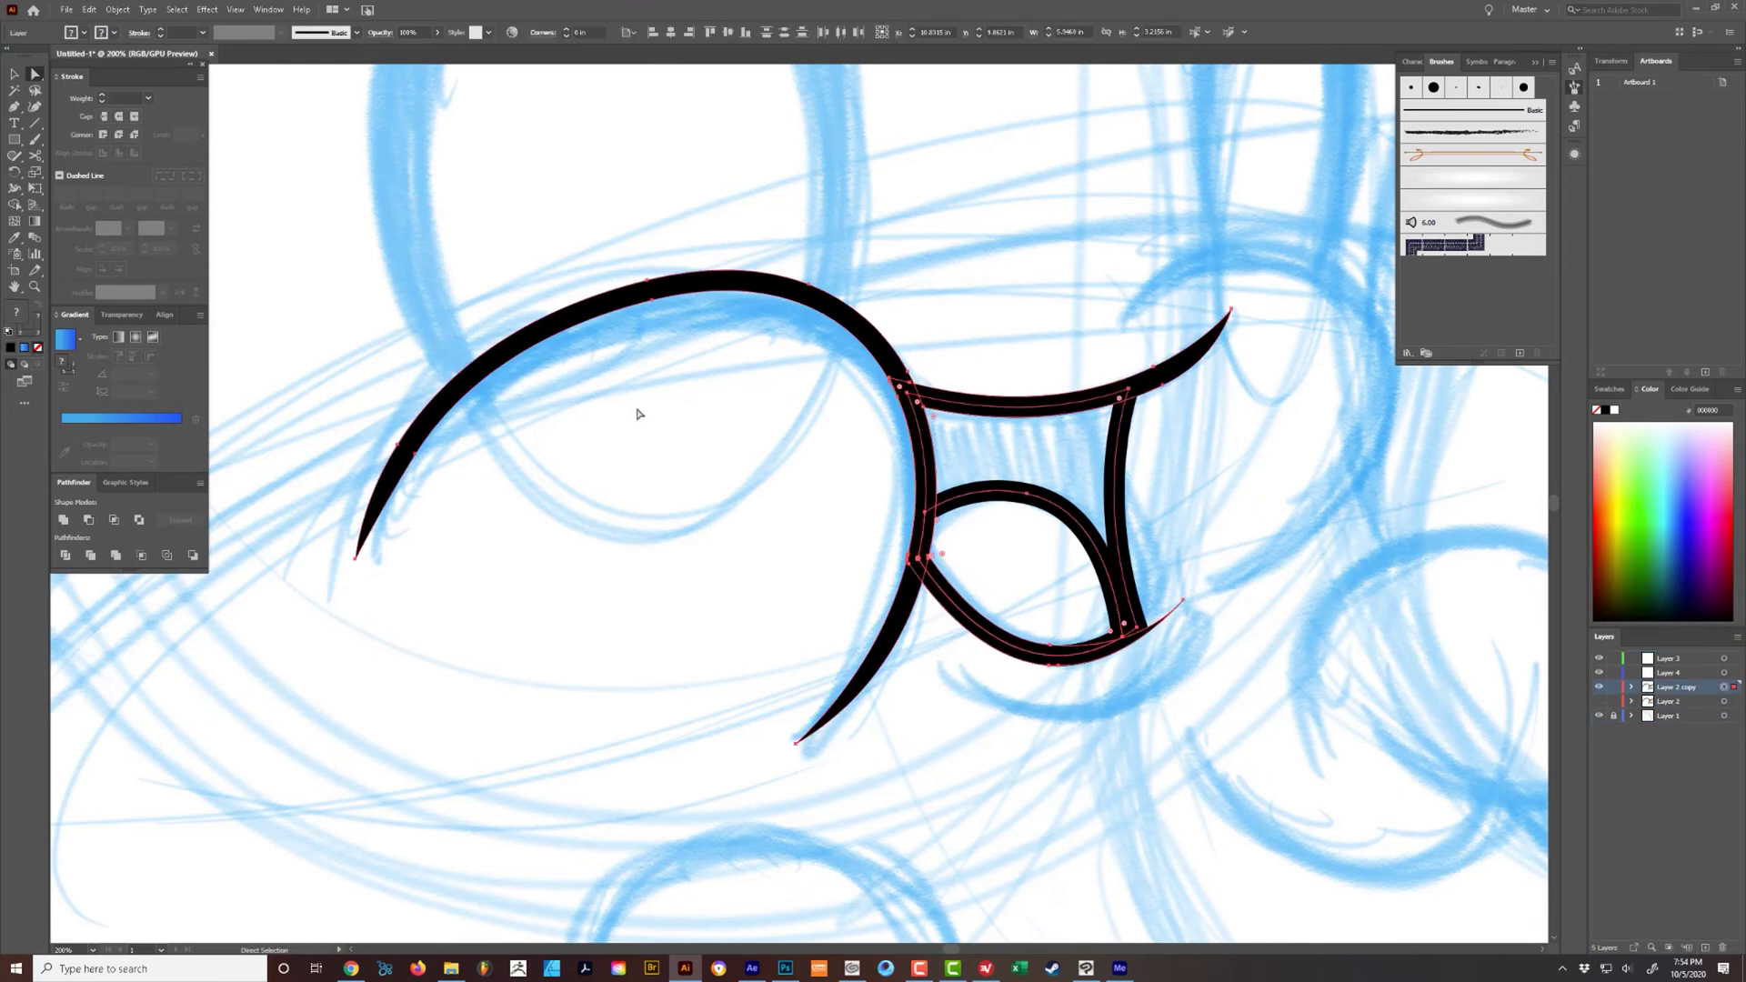
pyautogui.click(120, 9)
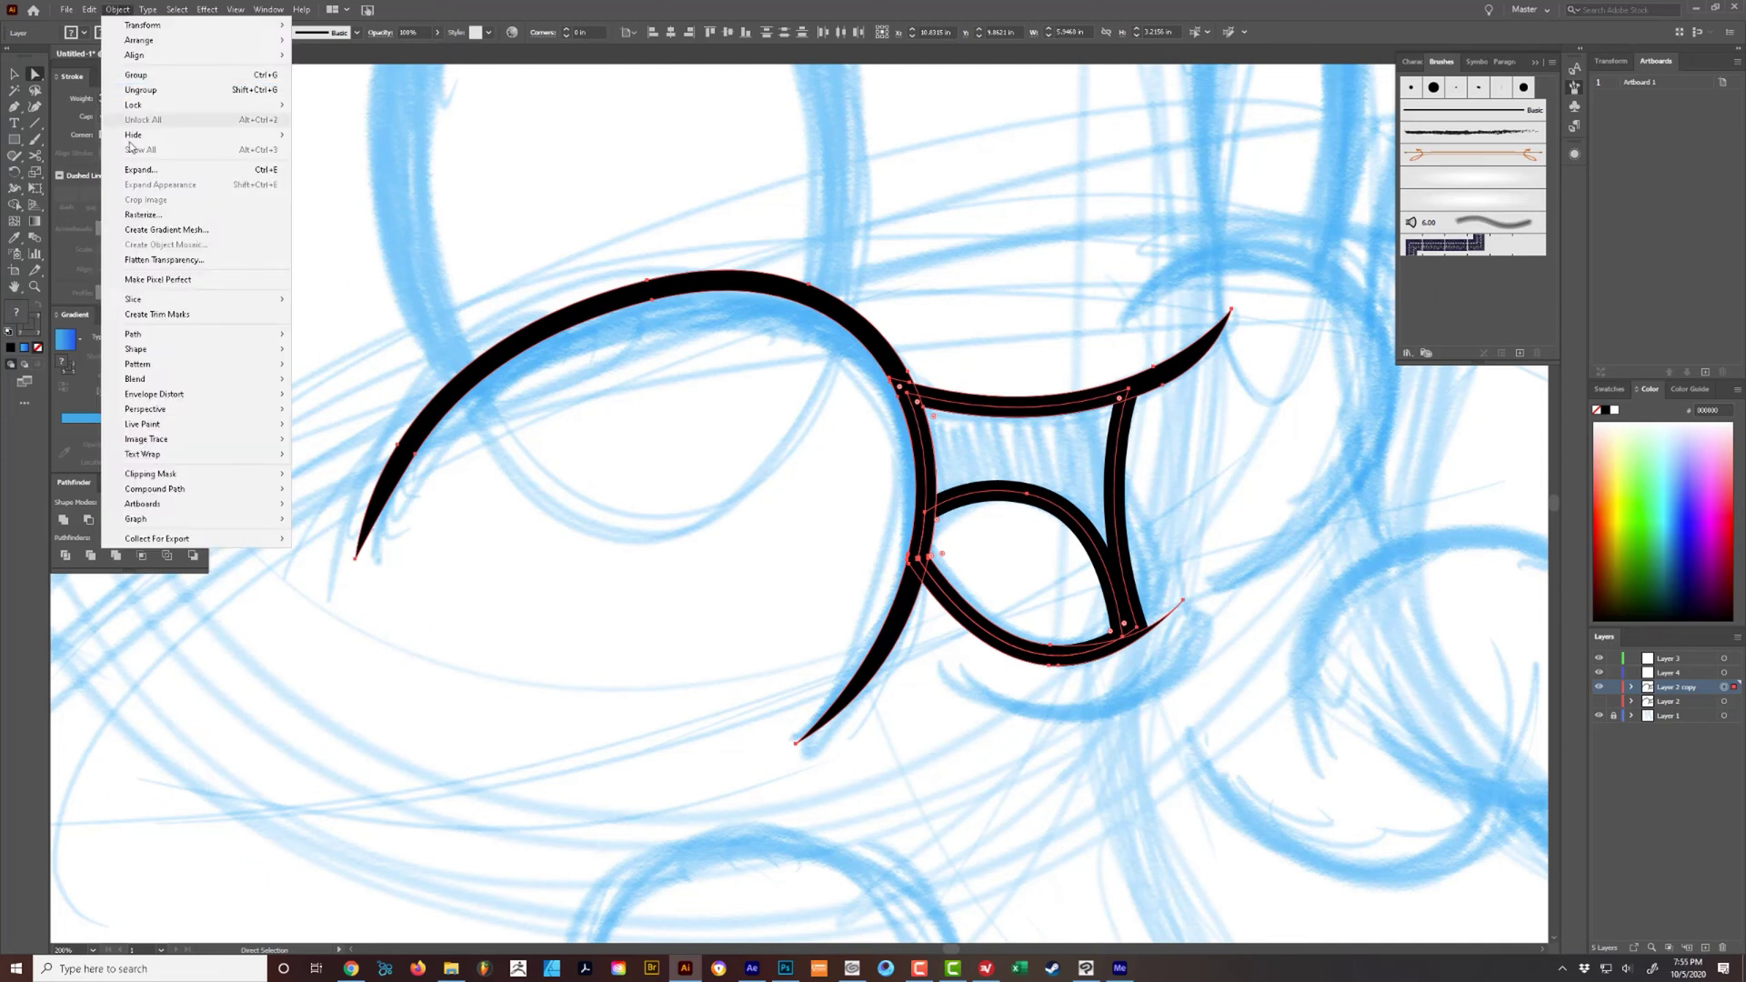
pyautogui.click(136, 173)
pyautogui.click(837, 562)
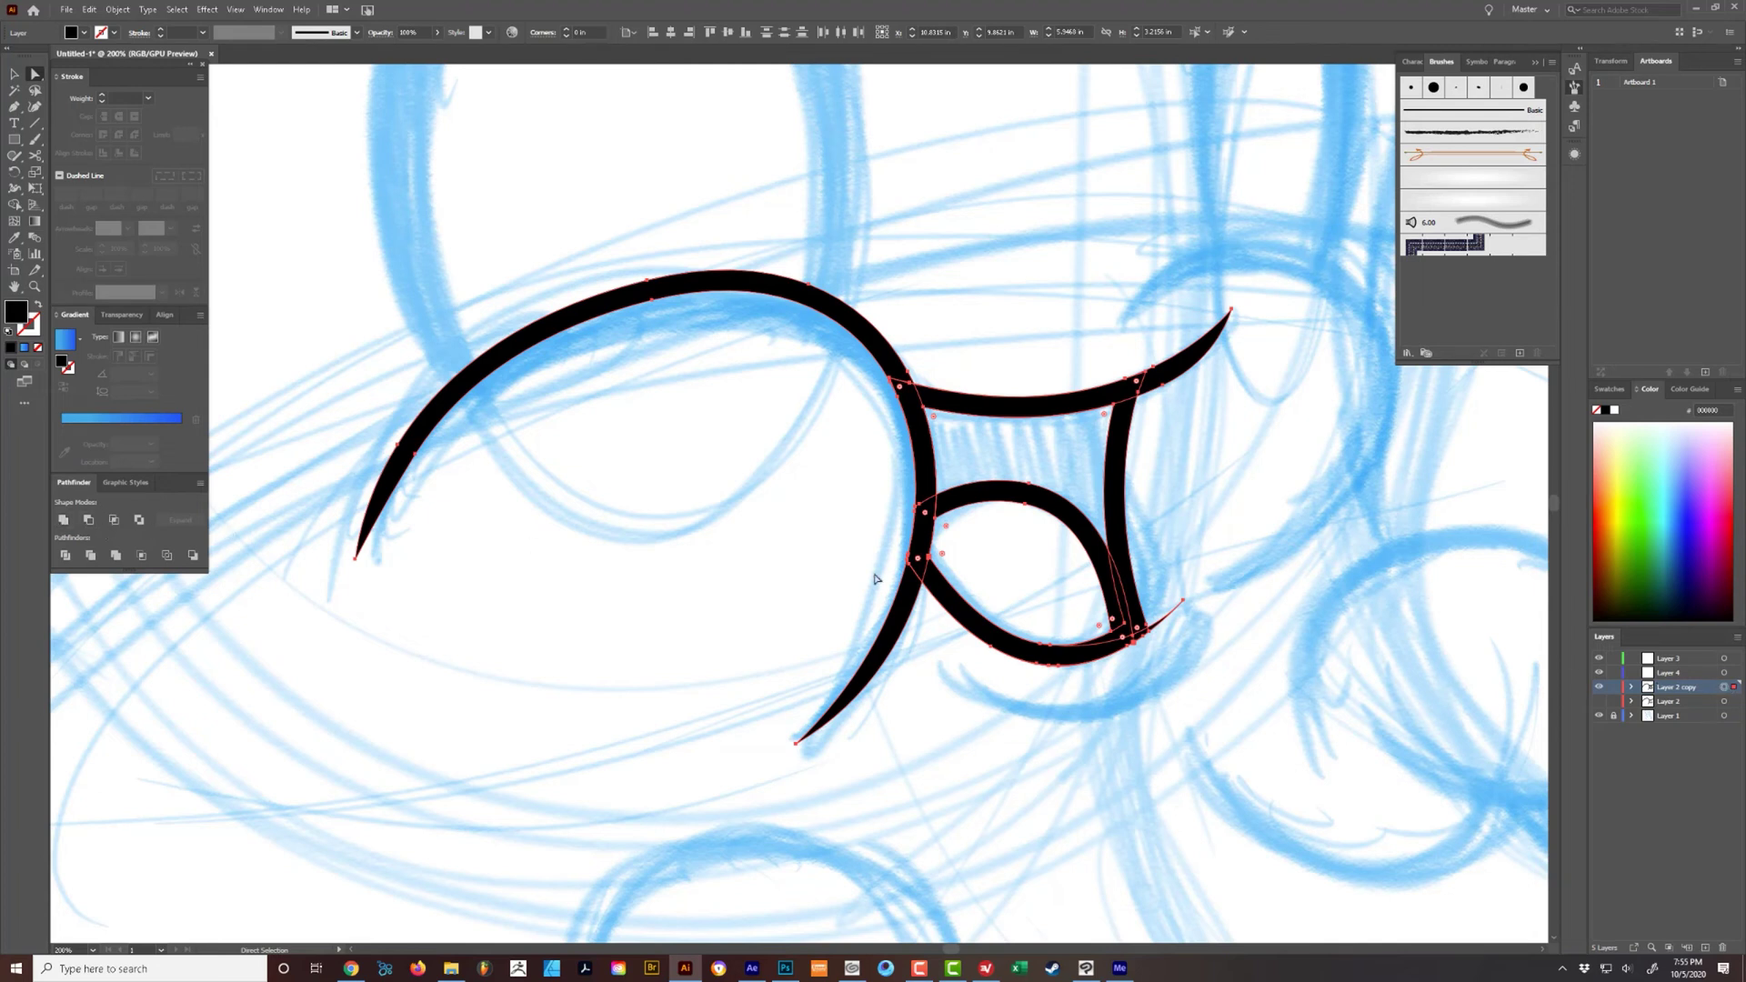
pyautogui.click(63, 519)
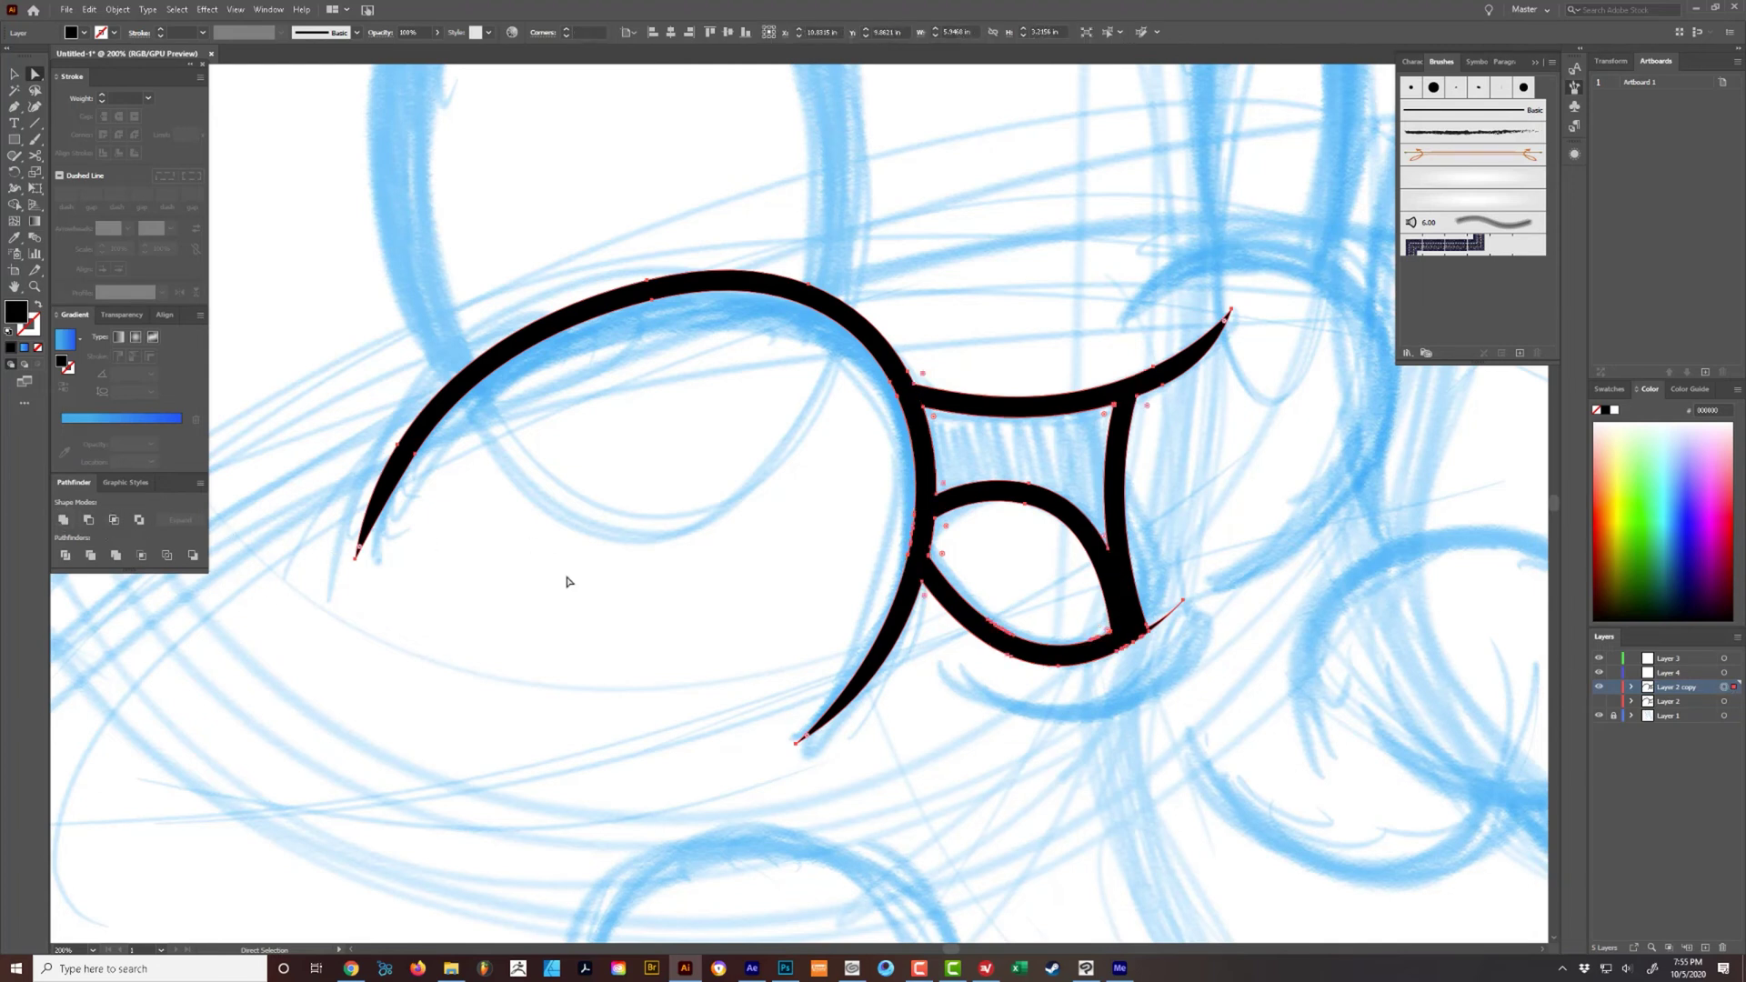
pyautogui.click(611, 564)
# - Examine the united line art up close where the mouth lines meet the cheek arc
pyautogui.hotkey('ctrl', '-')
pyautogui.hotkey('ctrl', '-')
pyautogui.hotkey('ctrl', '-')
pyautogui.hotkey('ctrl', '-')
pyautogui.hotkey('ctrl', '-')
pyautogui.hotkey('ctrl', '-')
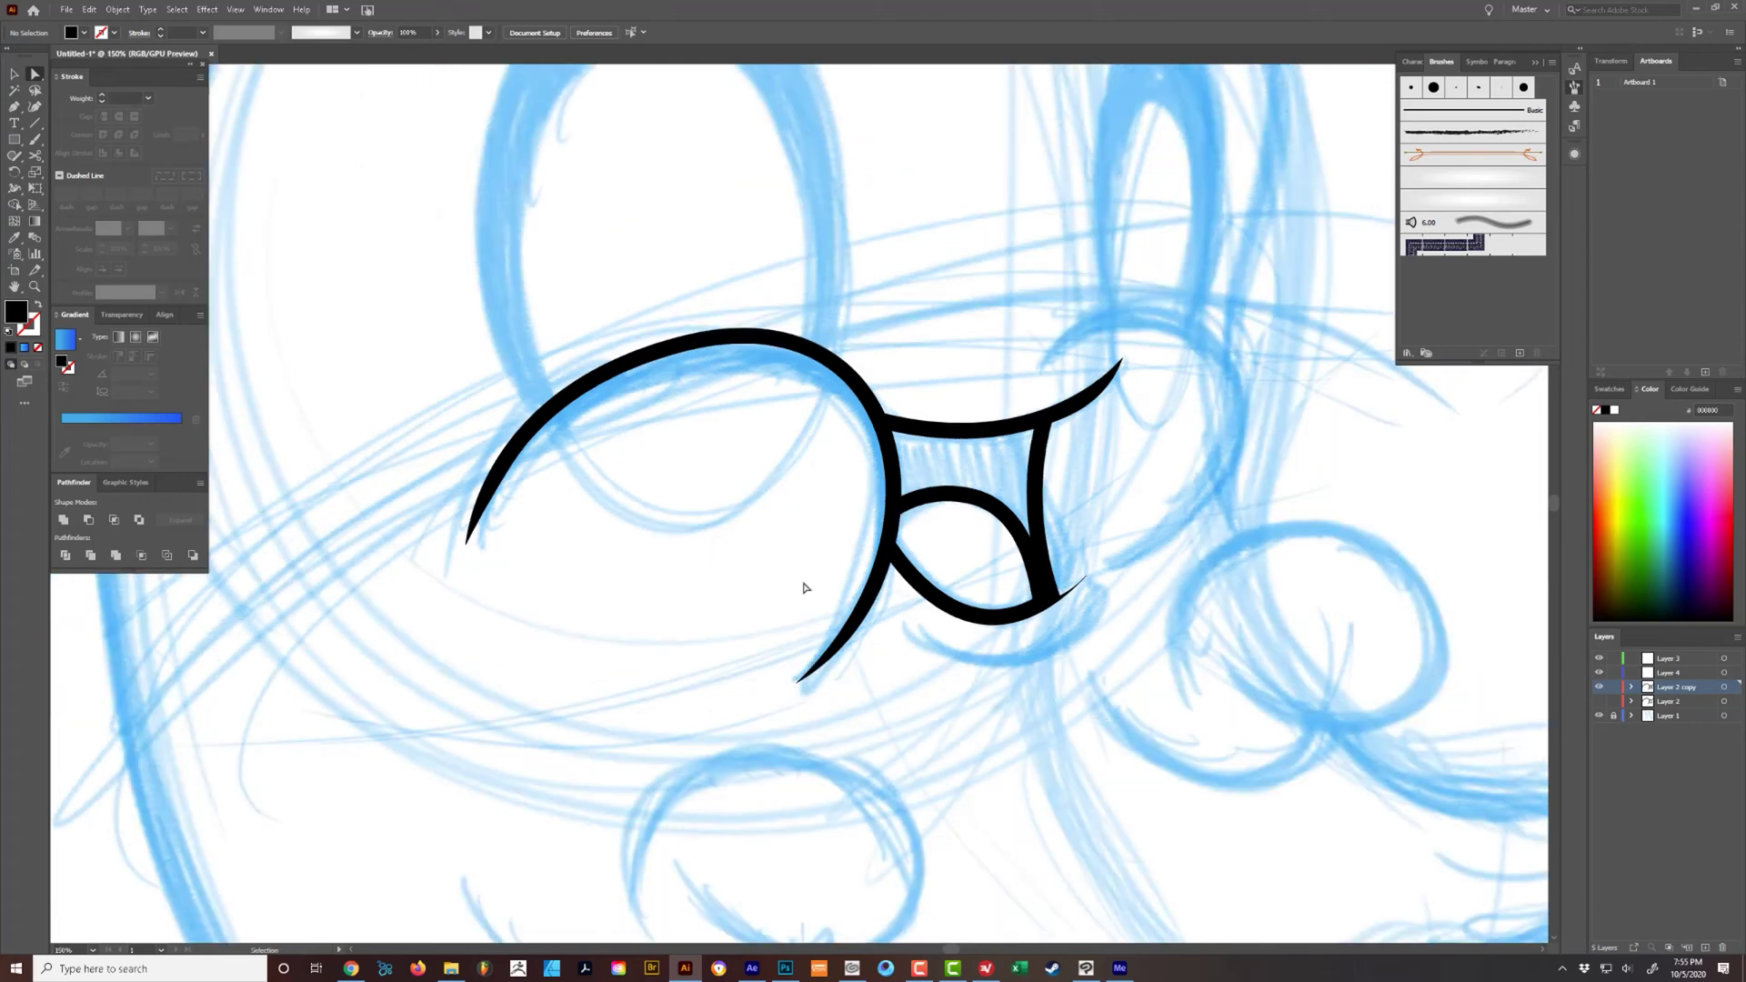
pyautogui.hotkey('ctrl', '+')
pyautogui.hotkey('ctrl', '+')
pyautogui.hotkey('ctrl', '+')
pyautogui.hotkey('ctrl', '+')
pyautogui.hotkey('ctrl', '+')
pyautogui.hotkey('ctrl', '+')
pyautogui.hotkey('ctrl', '+')
pyautogui.hotkey('ctrl', '+')
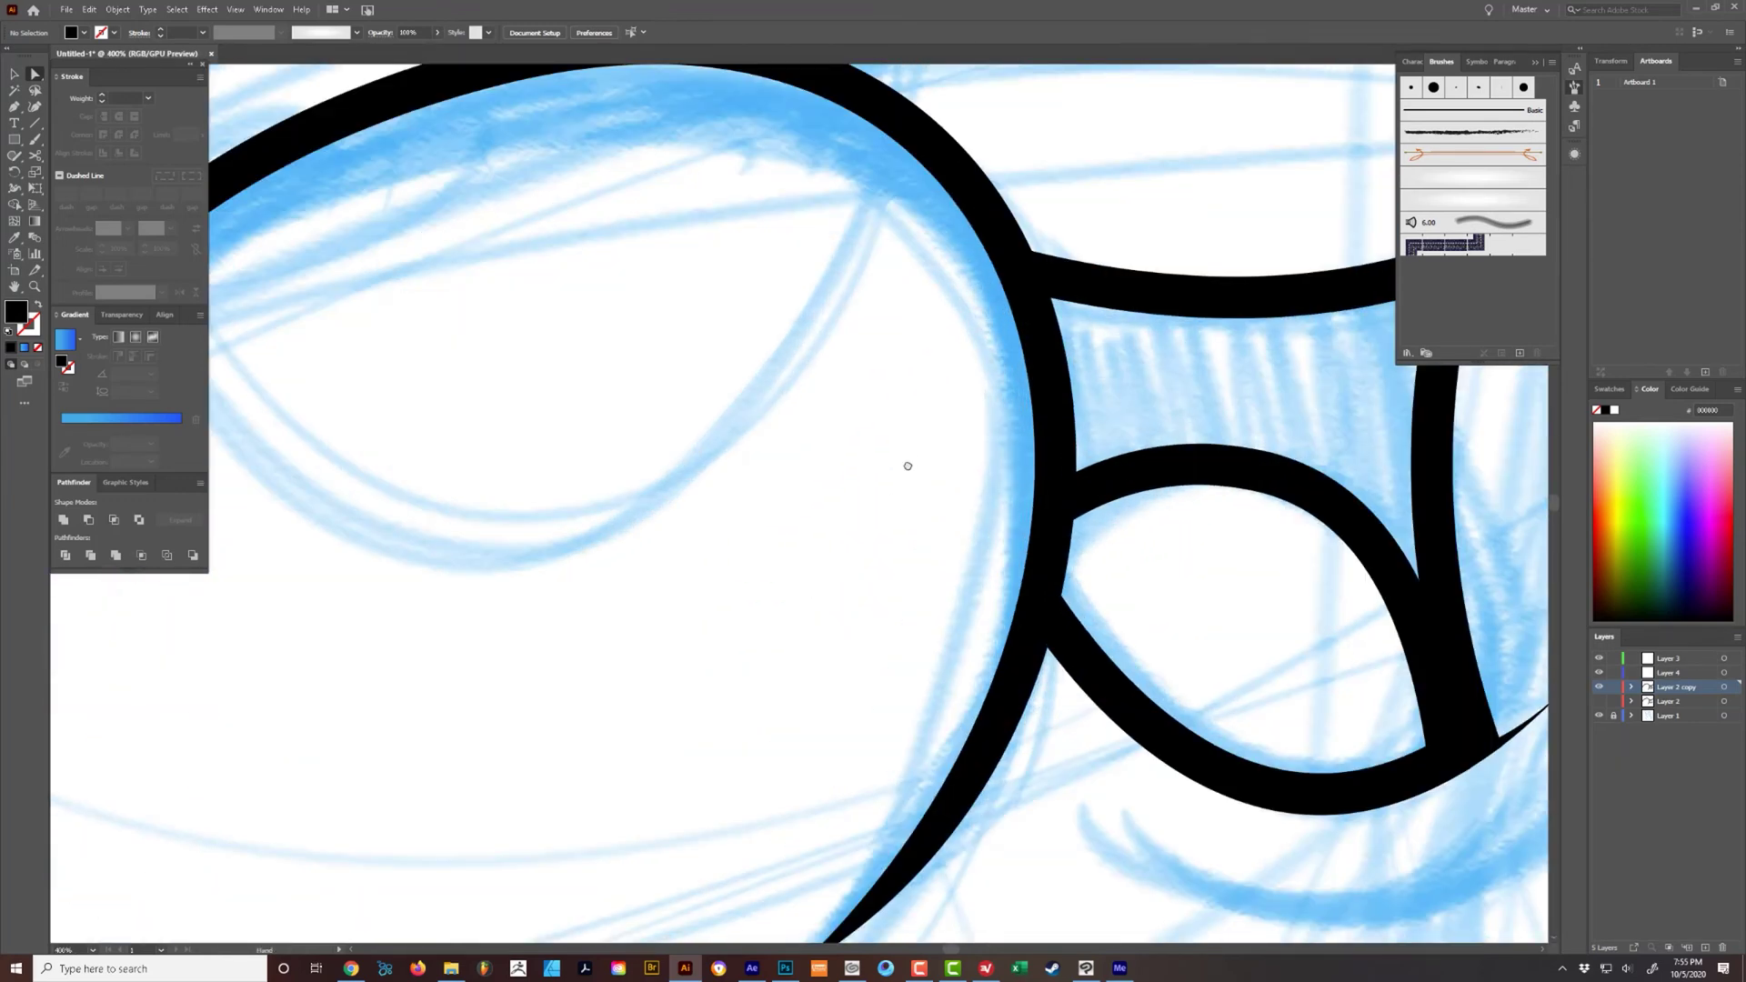
# - Draw a black filled wedge with the Pen tool to smooth the corner where the upper mouth line meets the cheek arc
pyautogui.moveTo(1055, 370); pyautogui.dragTo(760, 709)
pyautogui.press('p')
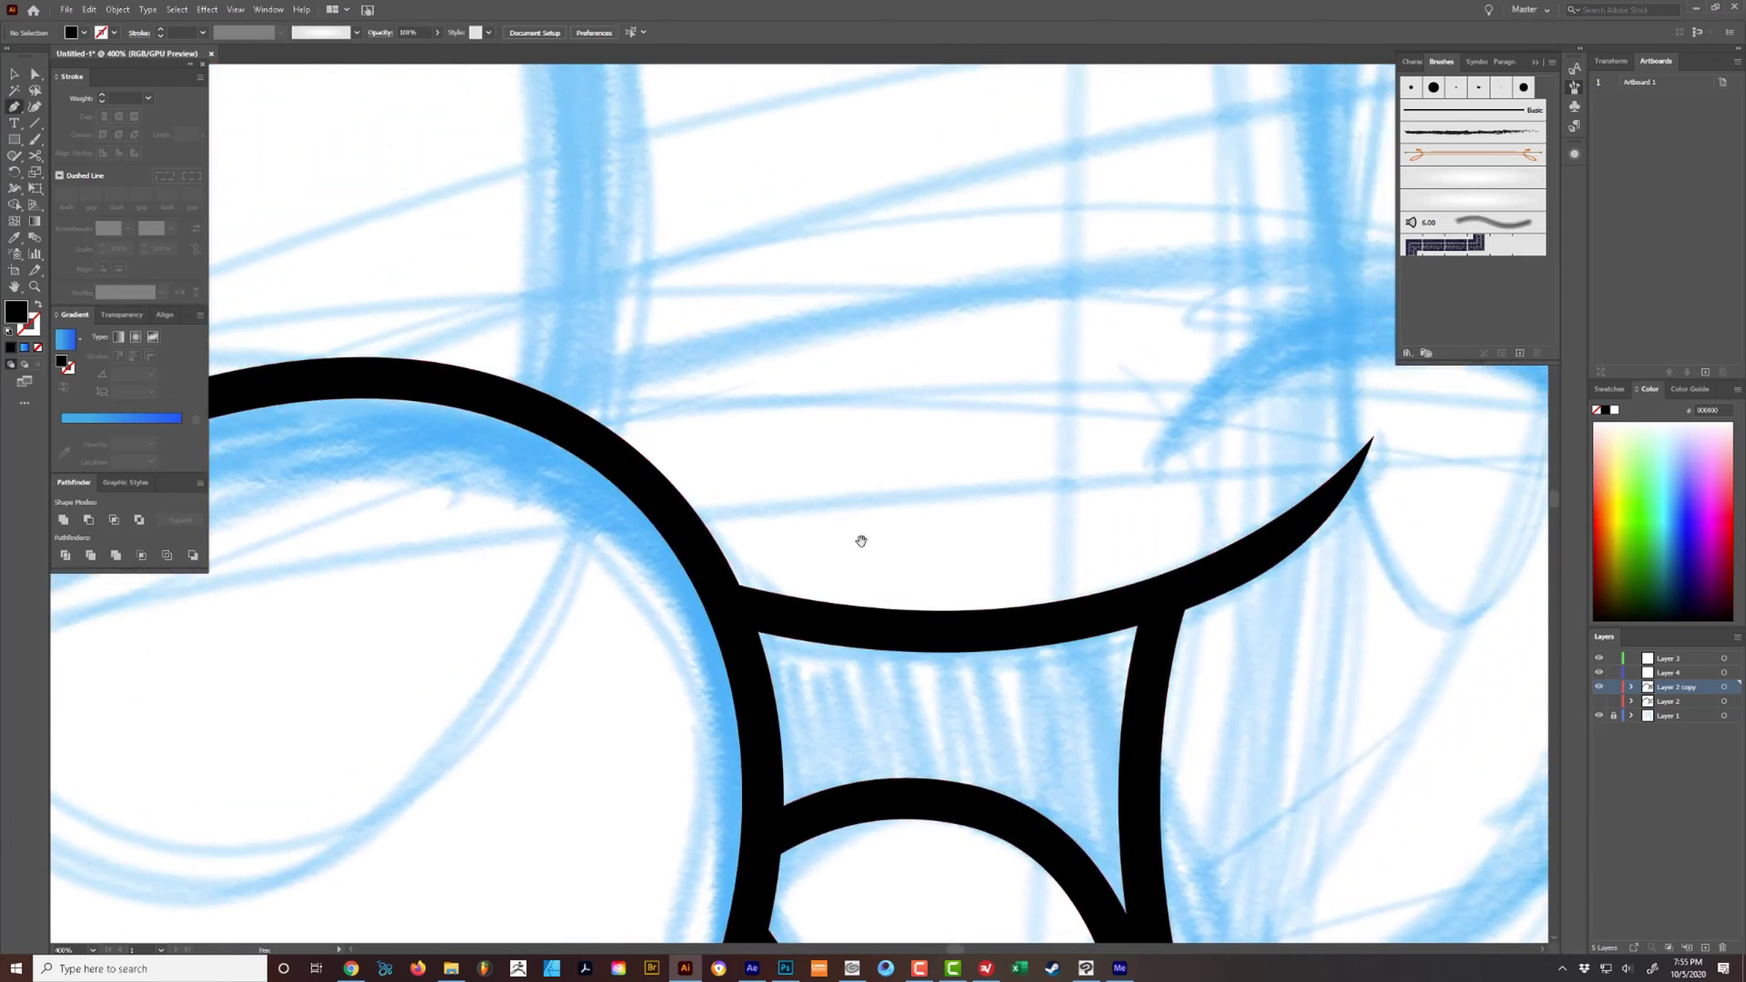
pyautogui.moveTo(854, 526); pyautogui.dragTo(848, 599)
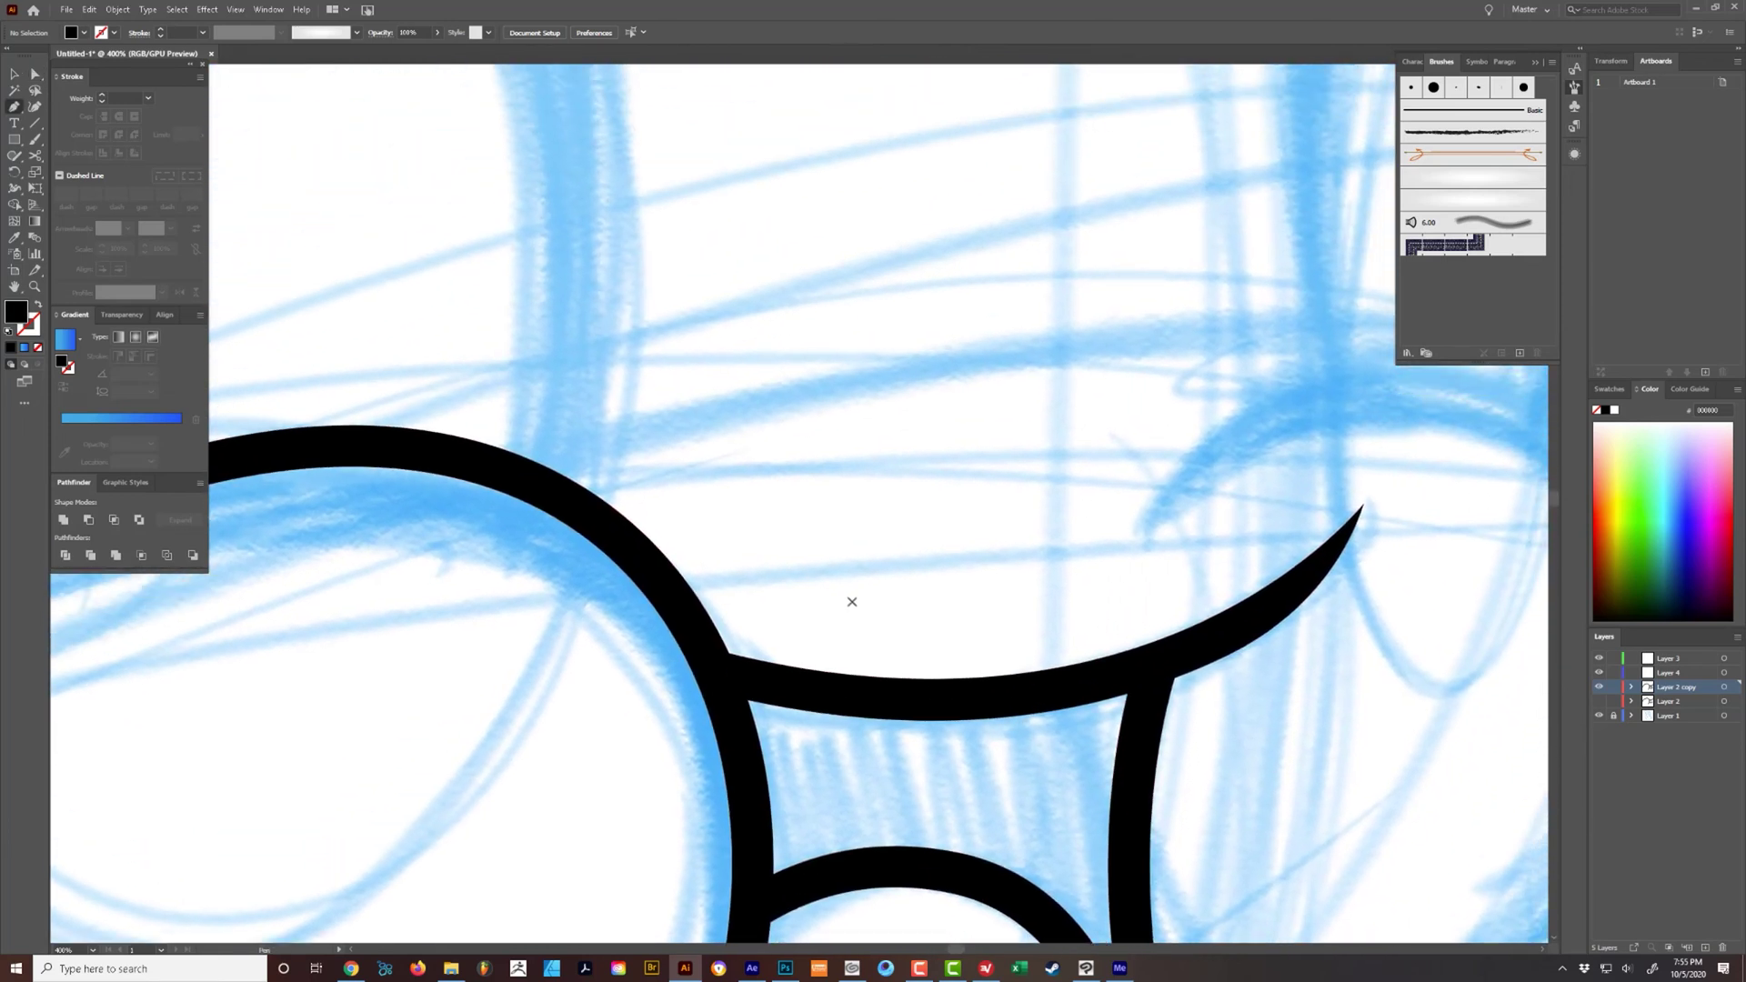
pyautogui.hotkey('ctrl', '+')
pyautogui.hotkey('ctrl', '+')
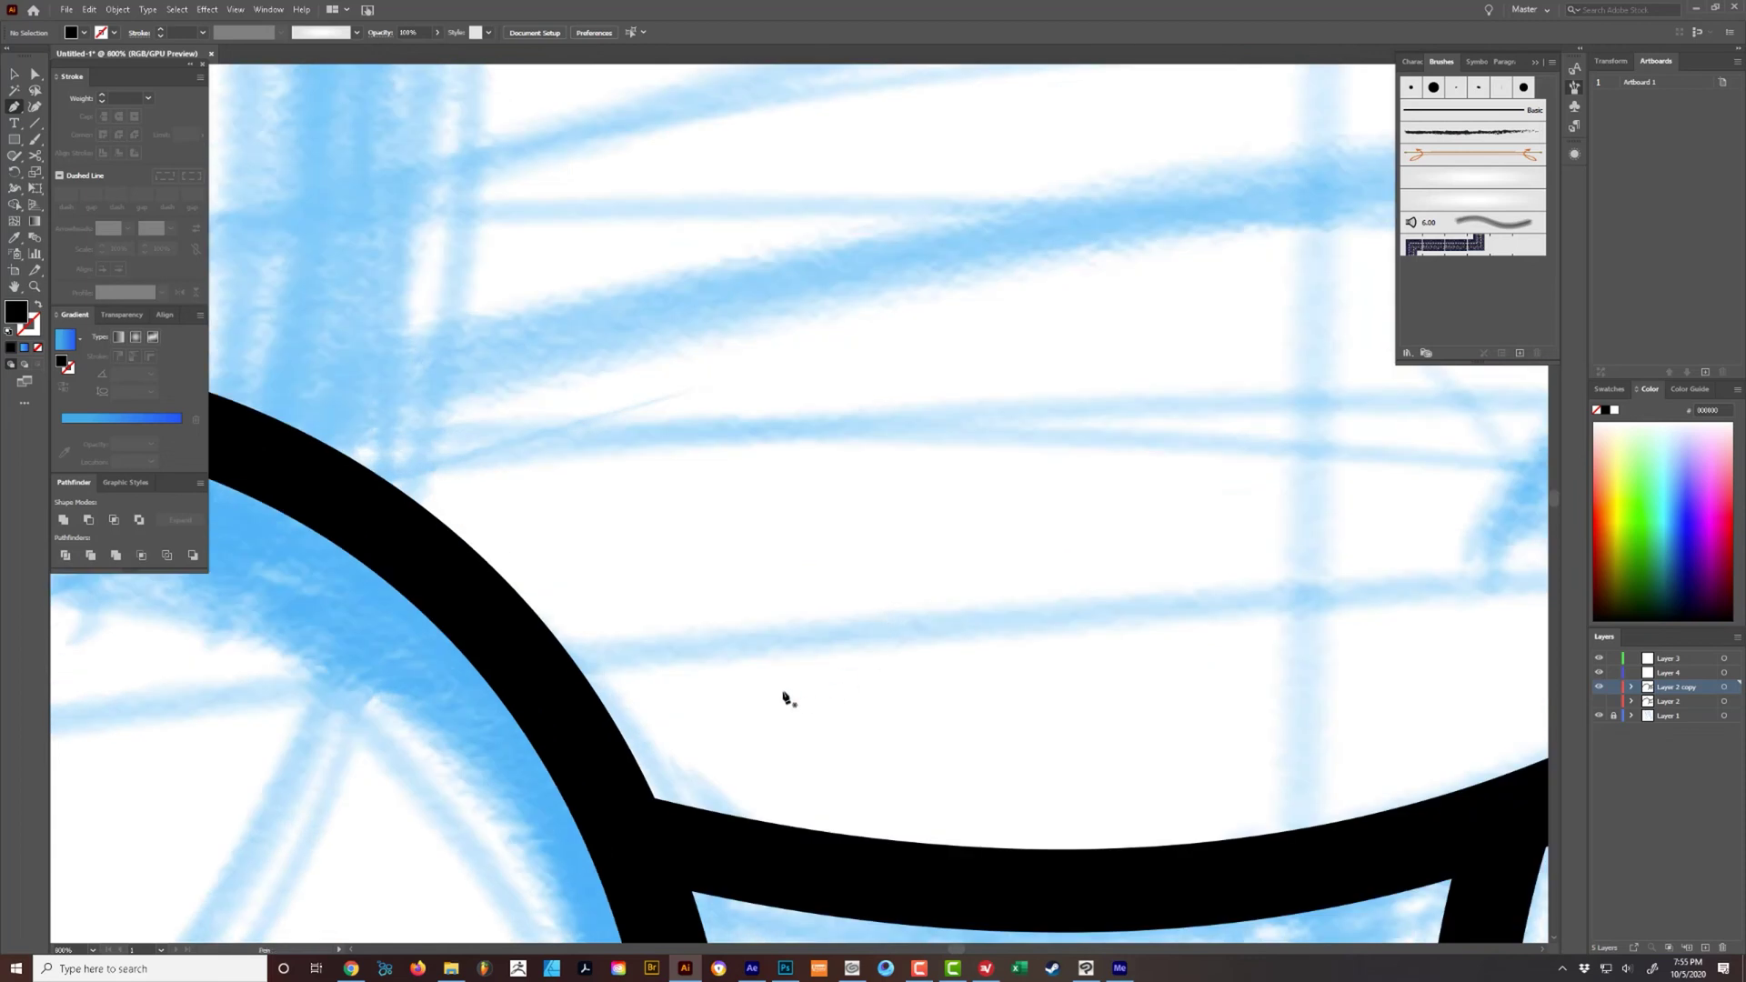
pyautogui.moveTo(778, 697); pyautogui.dragTo(888, 510)
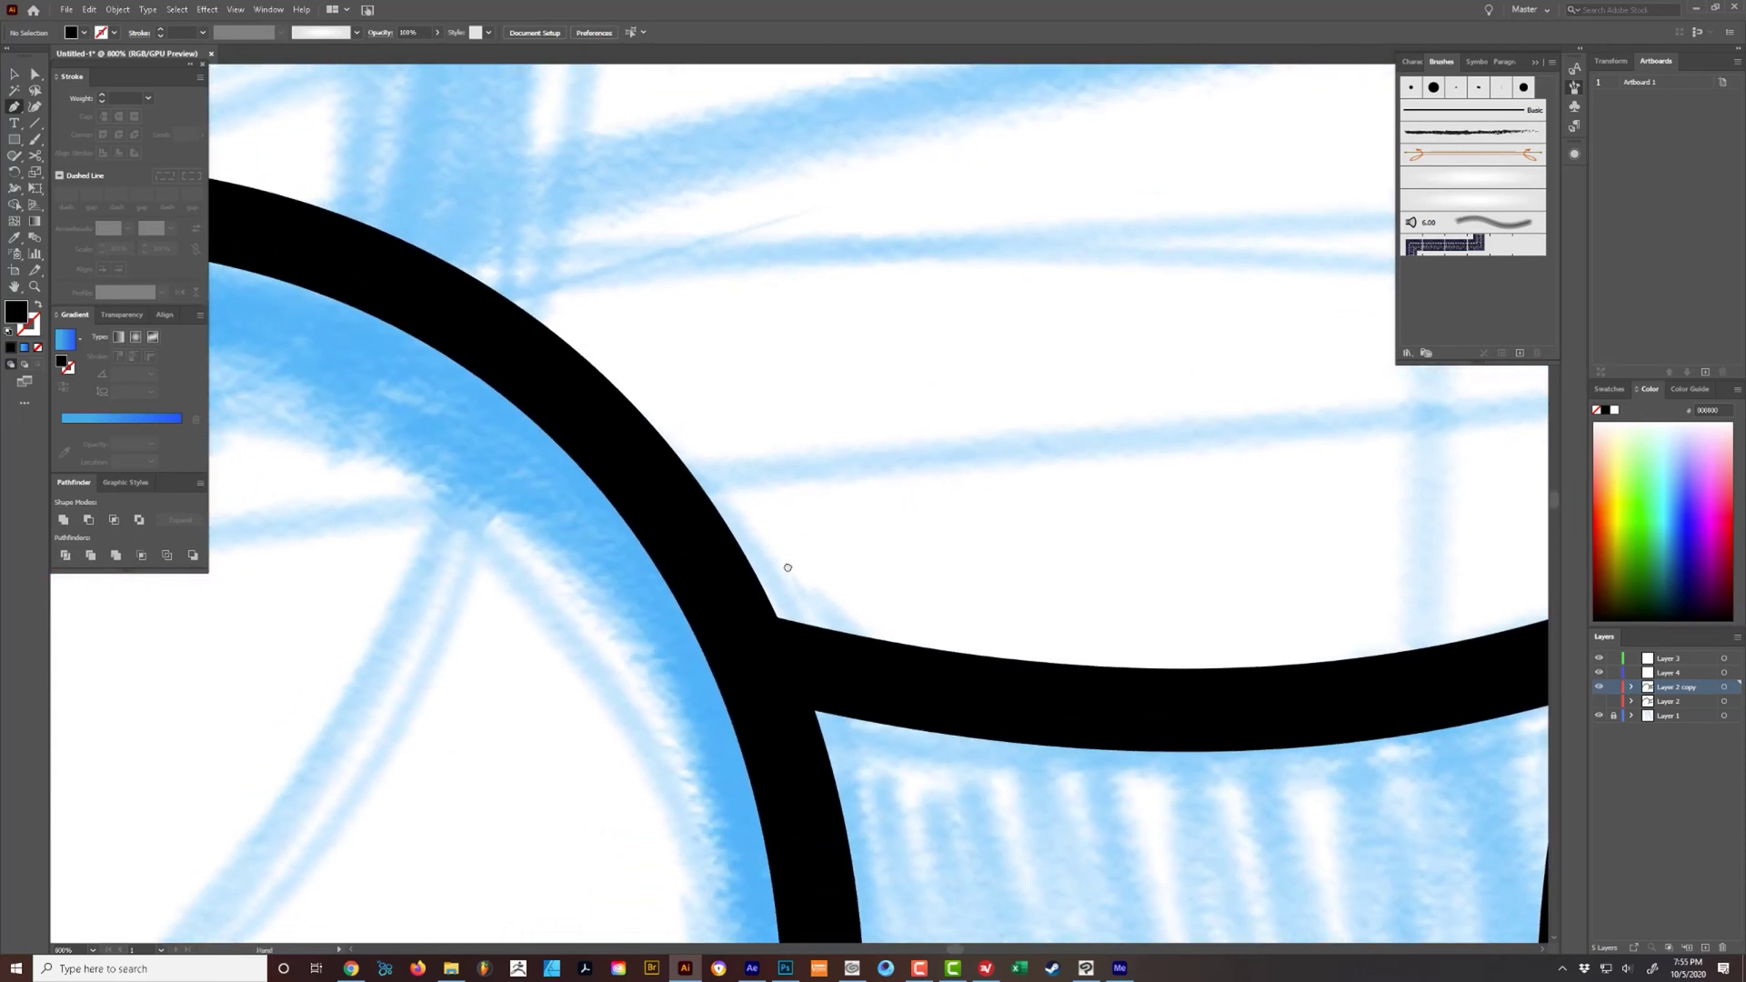
pyautogui.moveTo(788, 567); pyautogui.dragTo(801, 633)
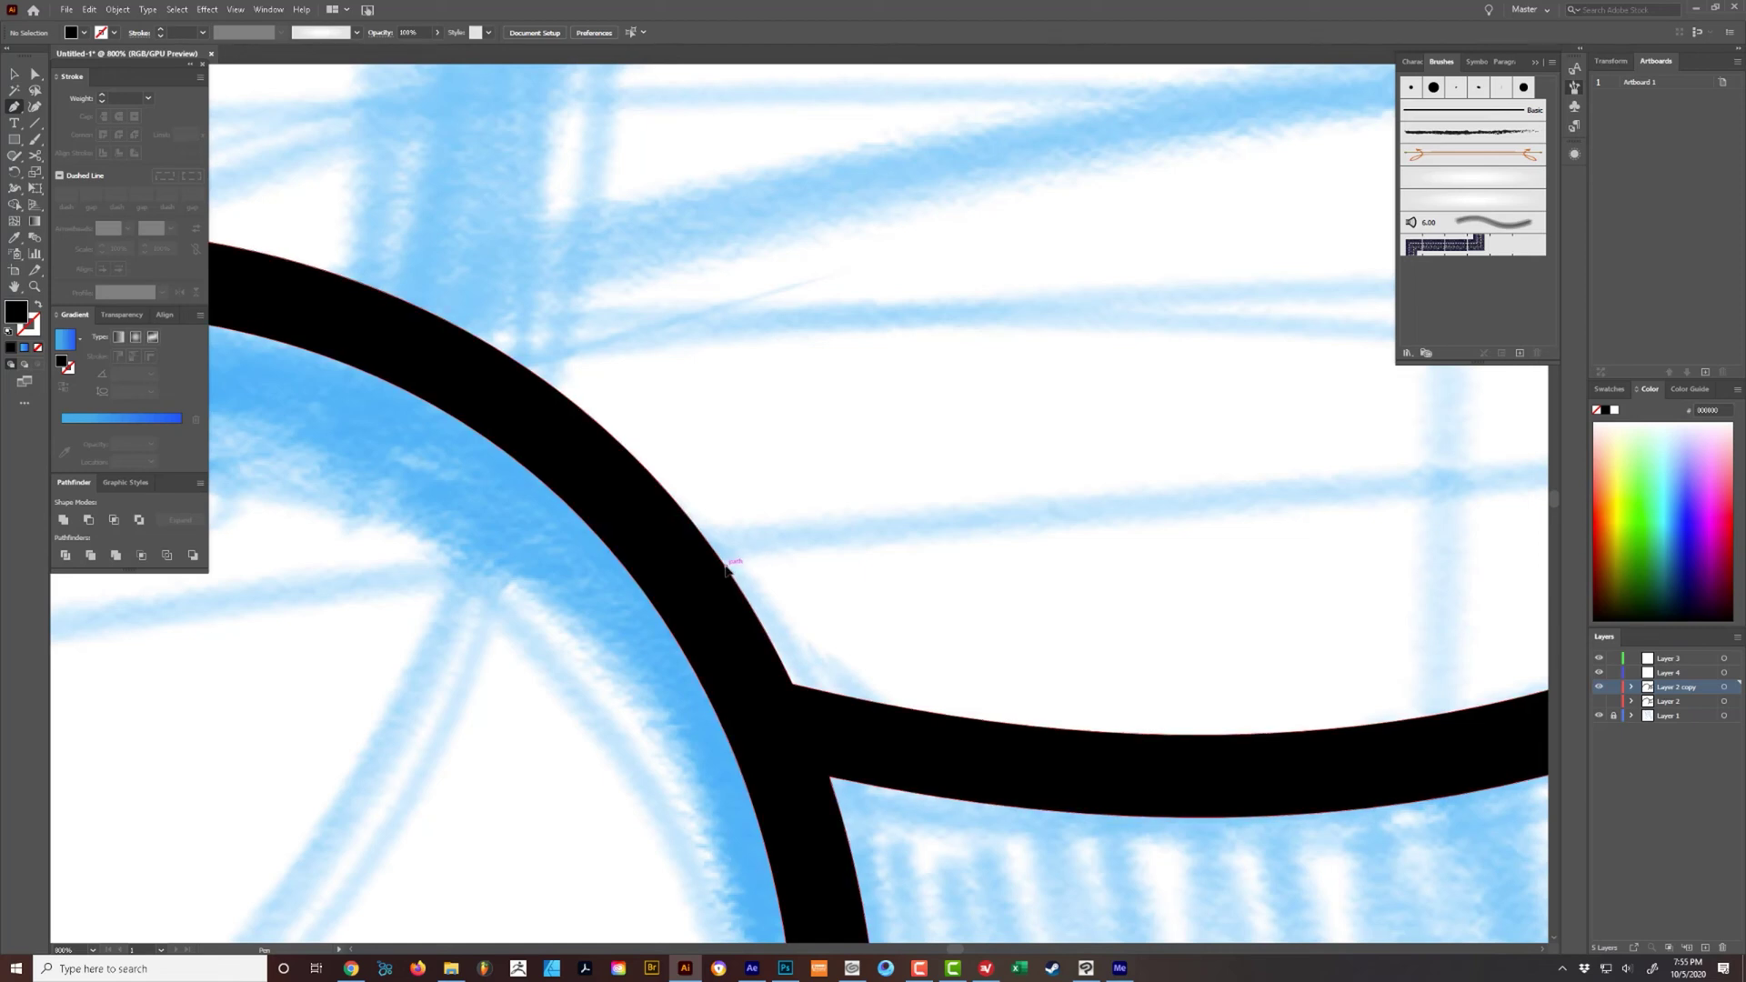
pyautogui.moveTo(927, 678); pyautogui.dragTo(682, 537)
pyautogui.click(483, 425)
pyautogui.moveTo(928, 593); pyautogui.dragTo(1253, 603)
pyautogui.click(927, 595)
pyautogui.moveTo(896, 631); pyautogui.dragTo(863, 628)
pyautogui.moveTo(653, 606); pyautogui.dragTo(582, 602)
pyautogui.click(546, 595)
pyautogui.click(494, 536)
pyautogui.click(471, 466)
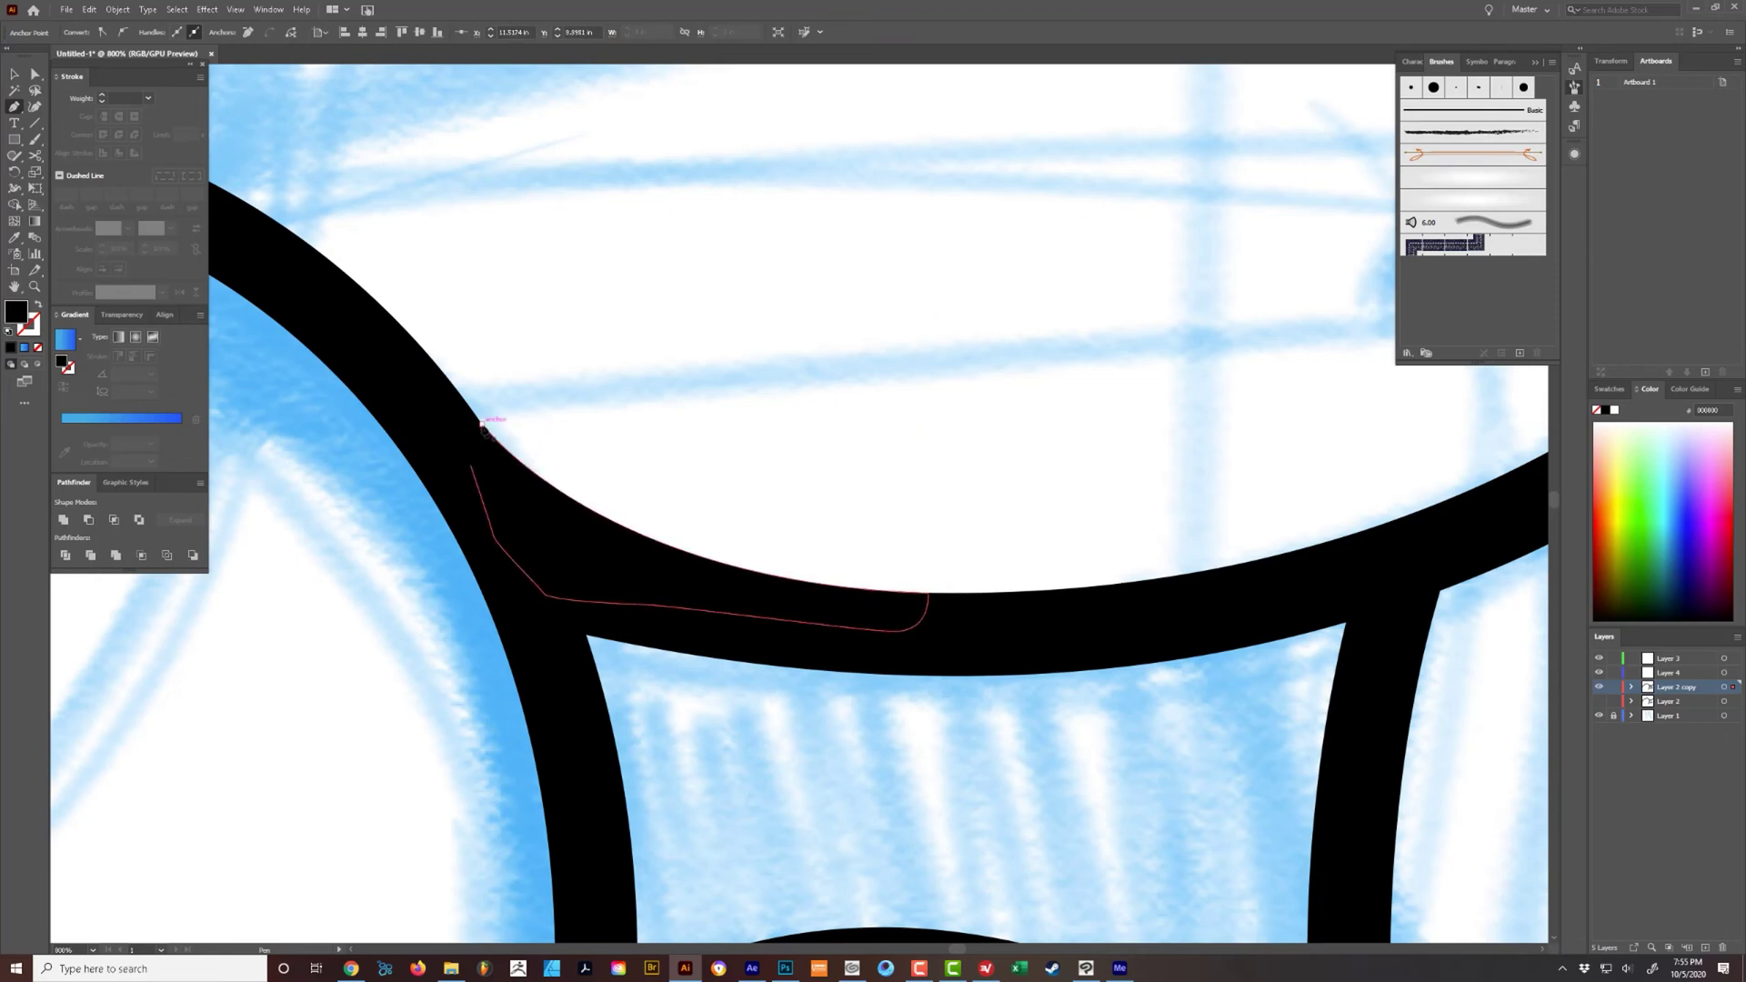
pyautogui.click(482, 425)
pyautogui.keyDown('ctrl'); pyautogui.click(624, 386); pyautogui.keyUp('ctrl')
# - Draw an open, unfilled curved path with a black stroke above the mouth, crossing the upper mouth line
pyautogui.hotkey('ctrl', '-')
pyautogui.hotkey('ctrl', '-')
pyautogui.hotkey('ctrl', '-')
pyautogui.hotkey('ctrl', '-')
pyautogui.hotkey('ctrl', '-')
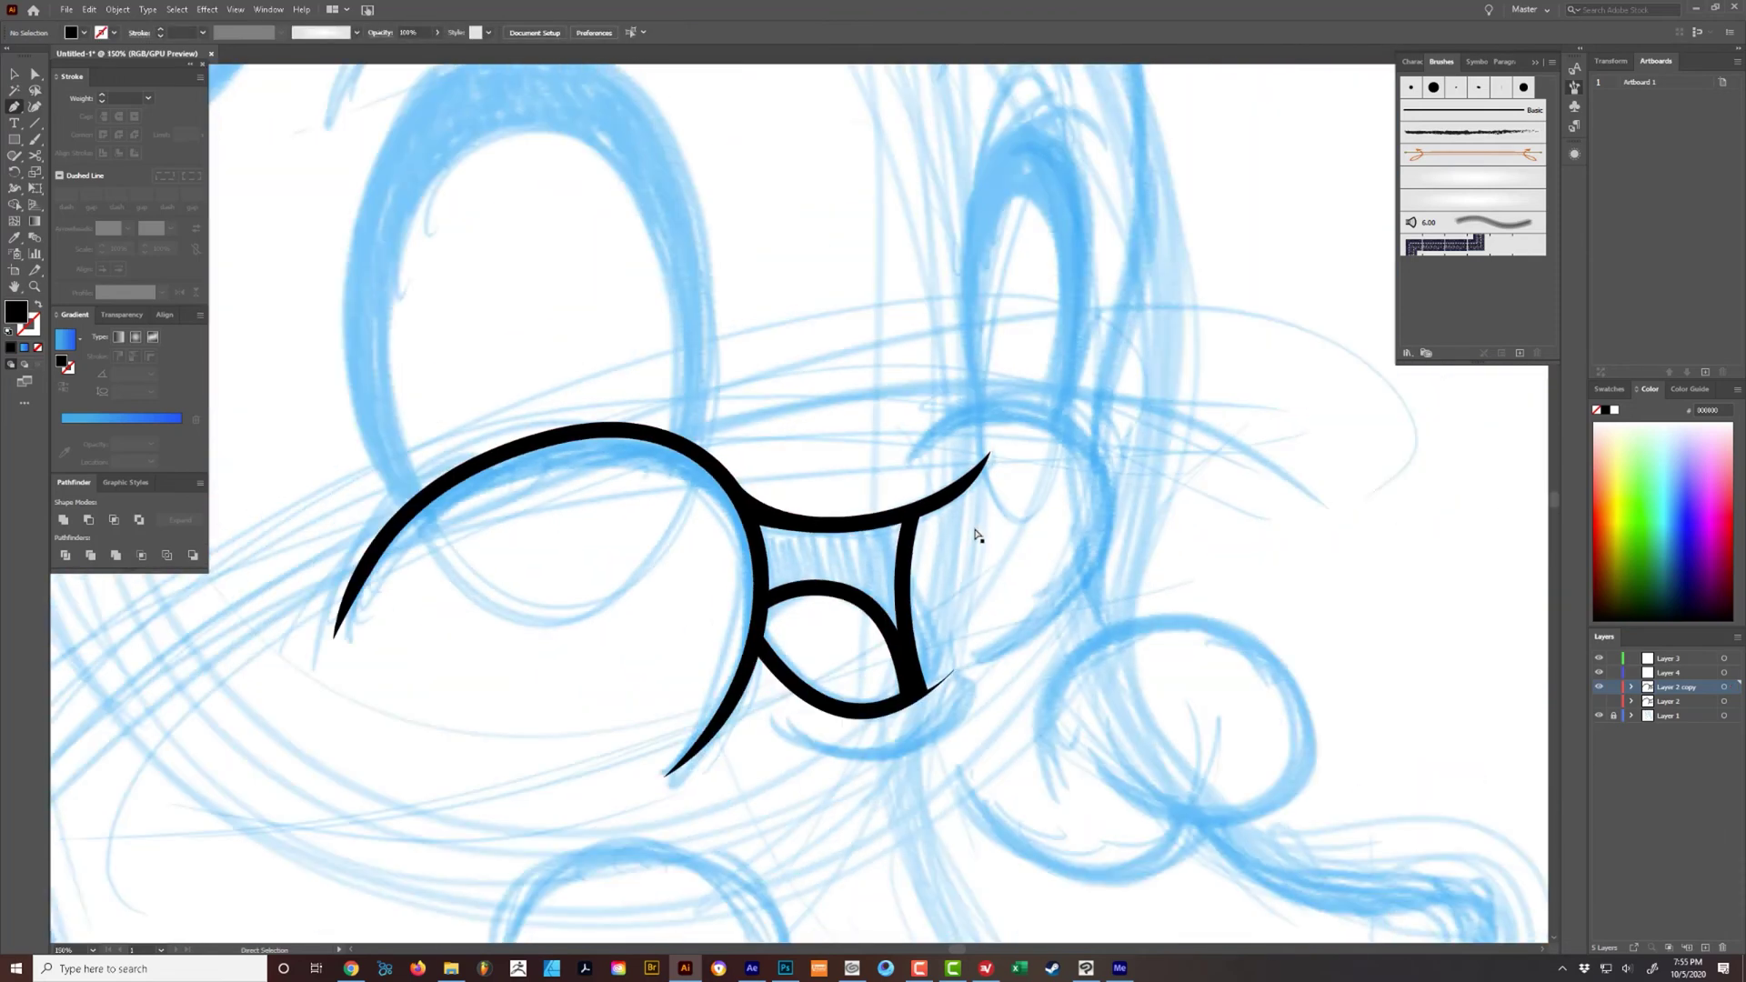
pyautogui.hotkey('ctrl', '-')
pyautogui.hotkey('ctrl', '+')
pyautogui.hotkey('ctrl', '+')
pyautogui.hotkey('ctrl', '+')
pyautogui.moveTo(908, 431); pyautogui.dragTo(824, 533)
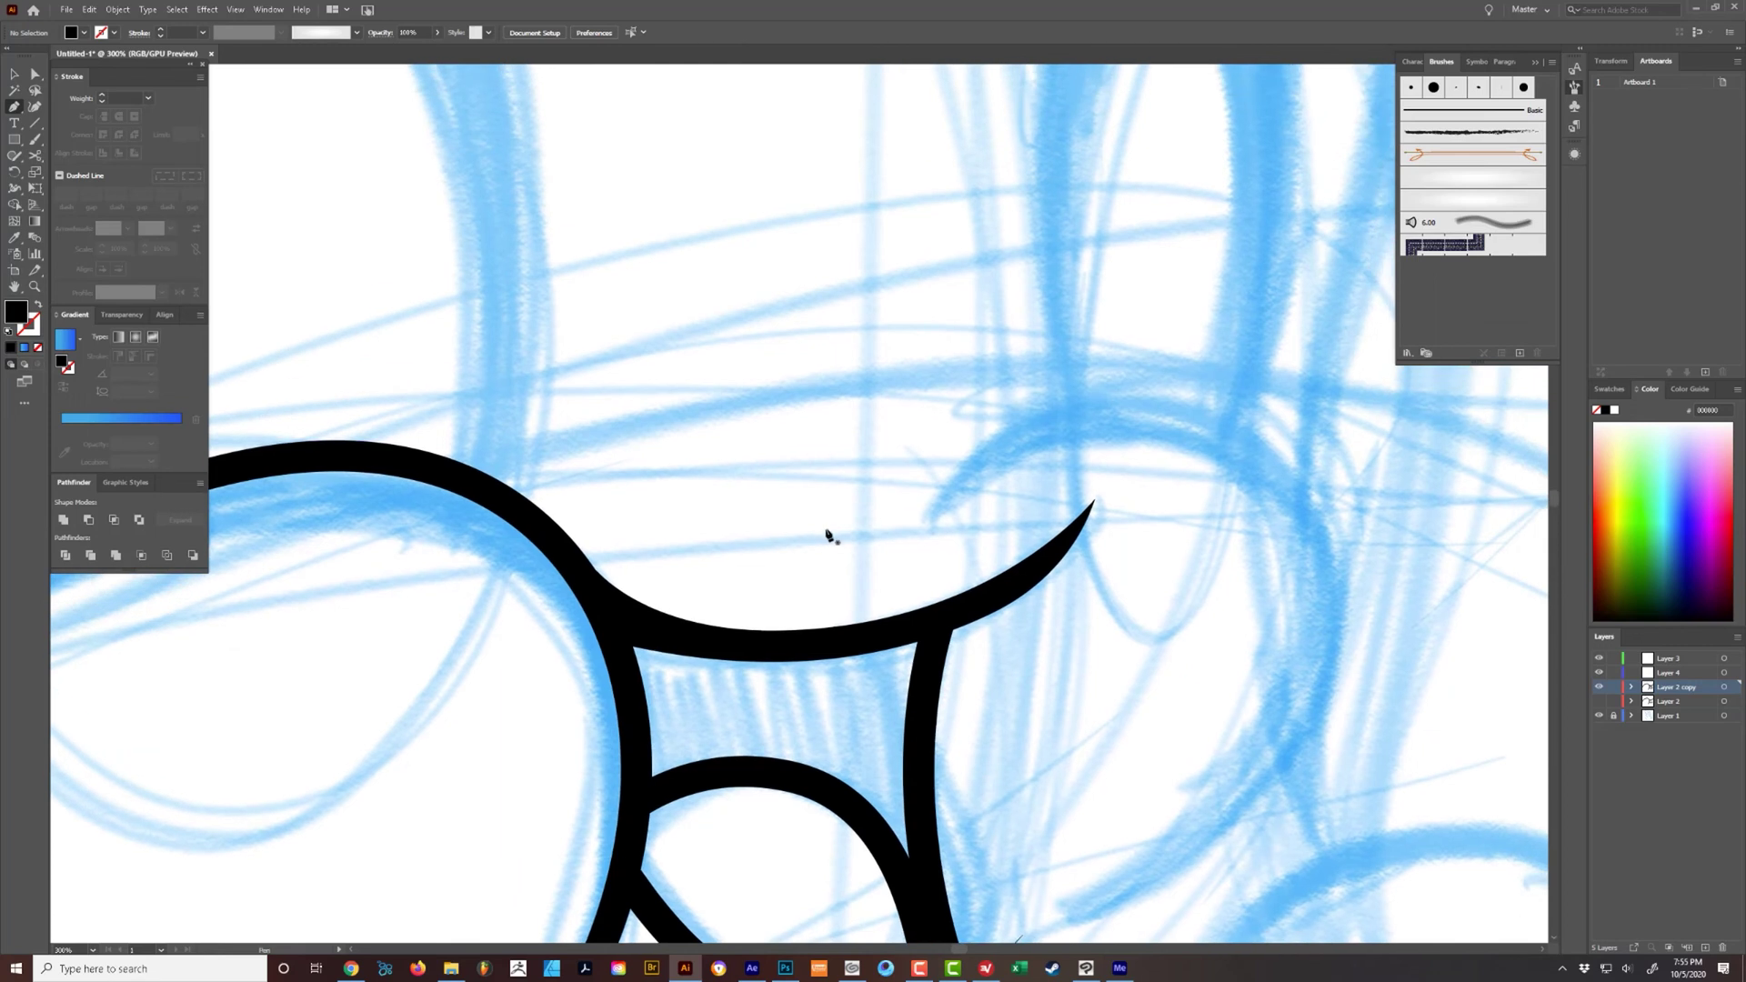
pyautogui.hotkey('shift', 'x')
pyautogui.click(971, 200)
pyautogui.moveTo(742, 259); pyautogui.dragTo(682, 382)
pyautogui.moveTo(671, 495); pyautogui.dragTo(818, 582)
pyautogui.moveTo(1263, 642); pyautogui.dragTo(1308, 571)
pyautogui.moveTo(1330, 432); pyautogui.dragTo(1335, 408)
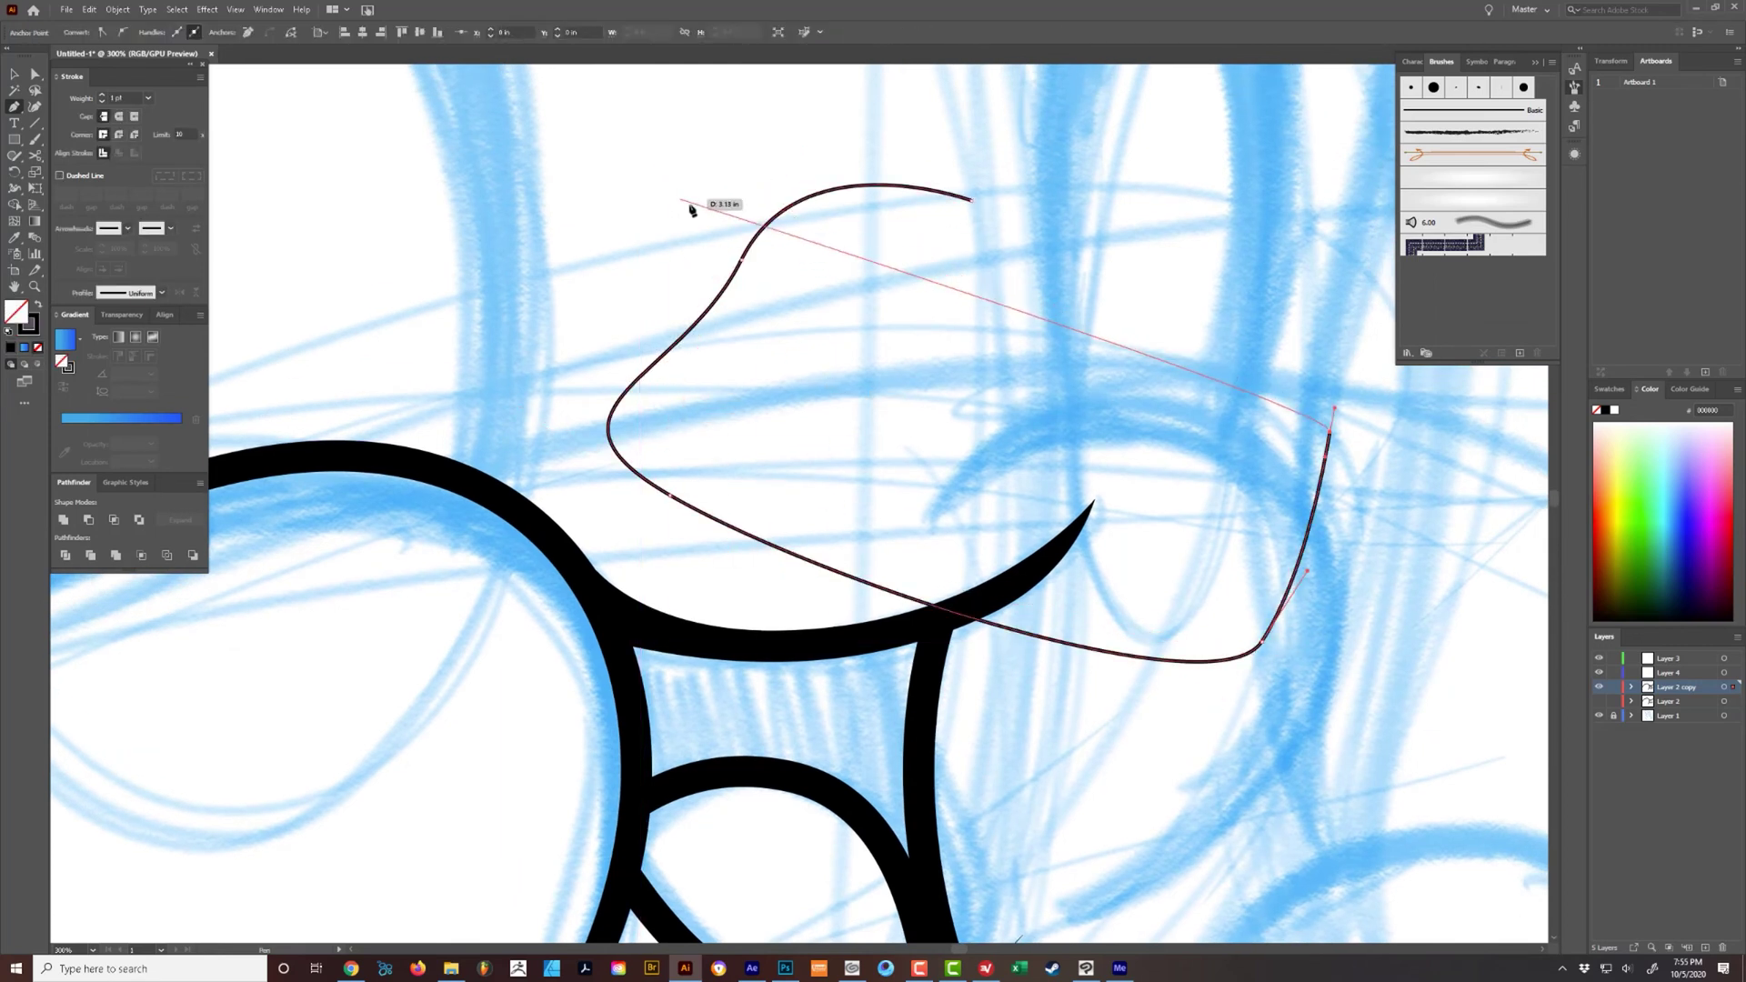
pyautogui.press('Escape')
# - Set the stroke weight of the curved path above the mouth to 20 pt and deselect it
pyautogui.press('v')
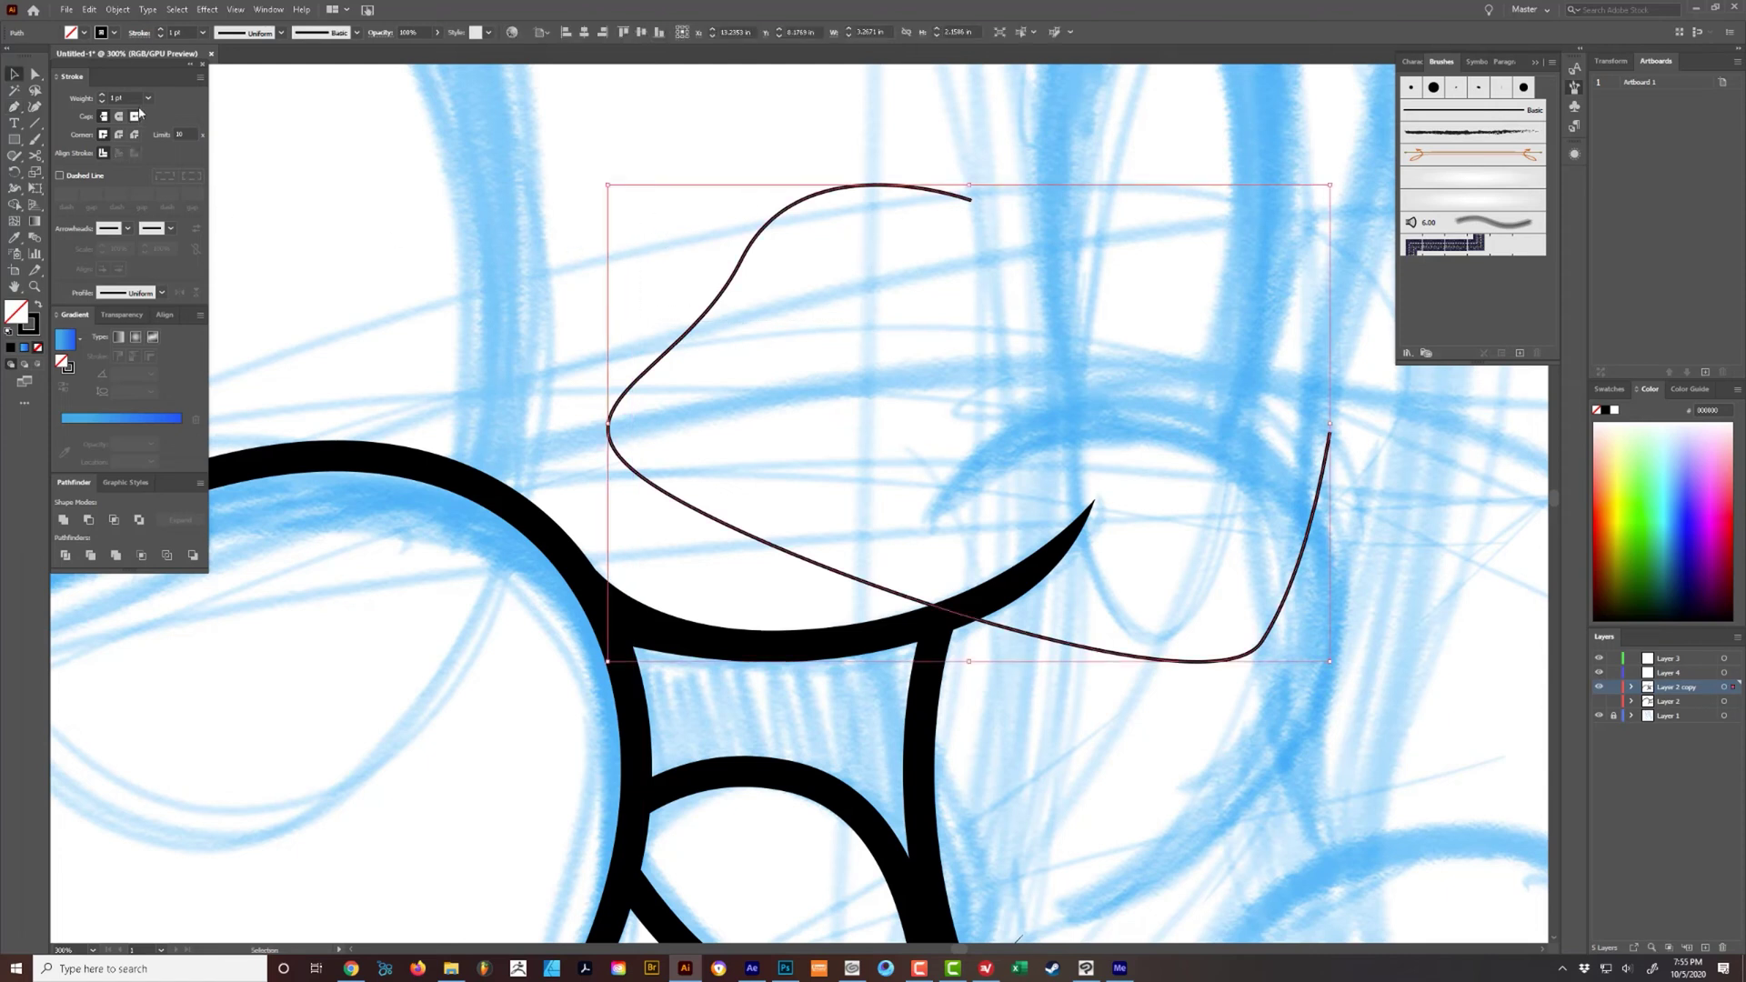
pyautogui.click(126, 98)
pyautogui.write('20')
pyautogui.press('Return')
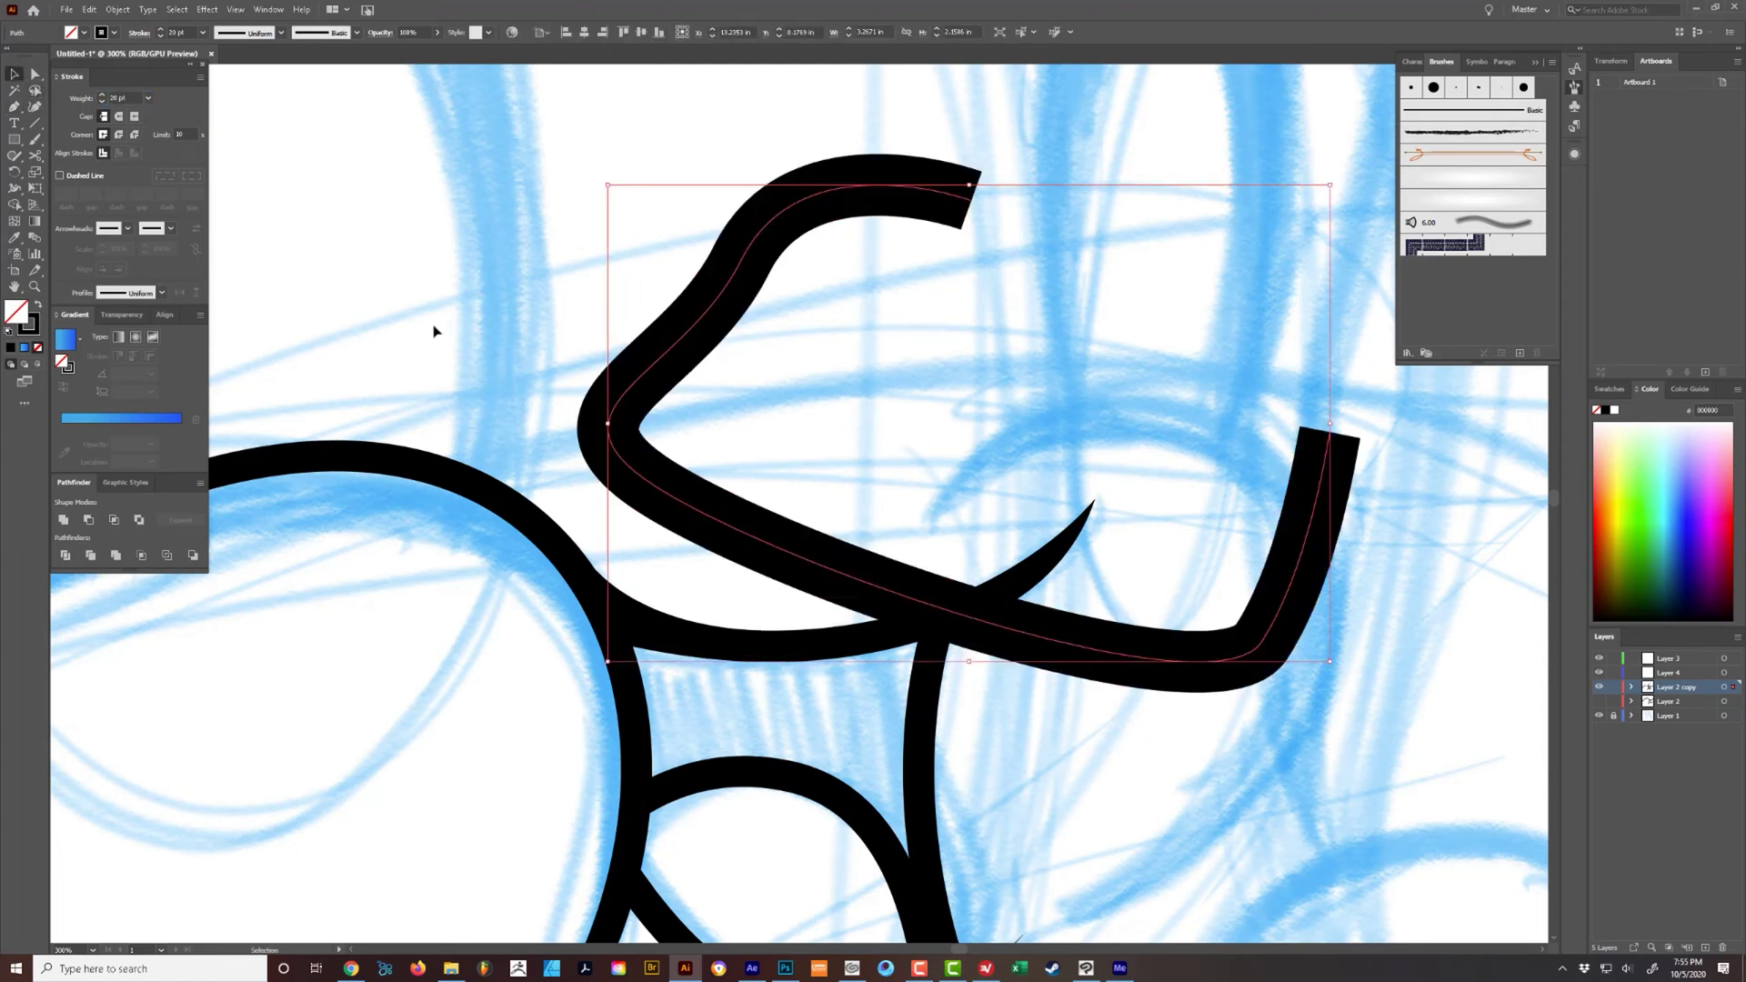
pyautogui.click(470, 309)
# - Draw a black filled wedge with the Pen tool to soften the upper corner between the tongue curve and the cheek arc
pyautogui.scroll(1, 491, 293)
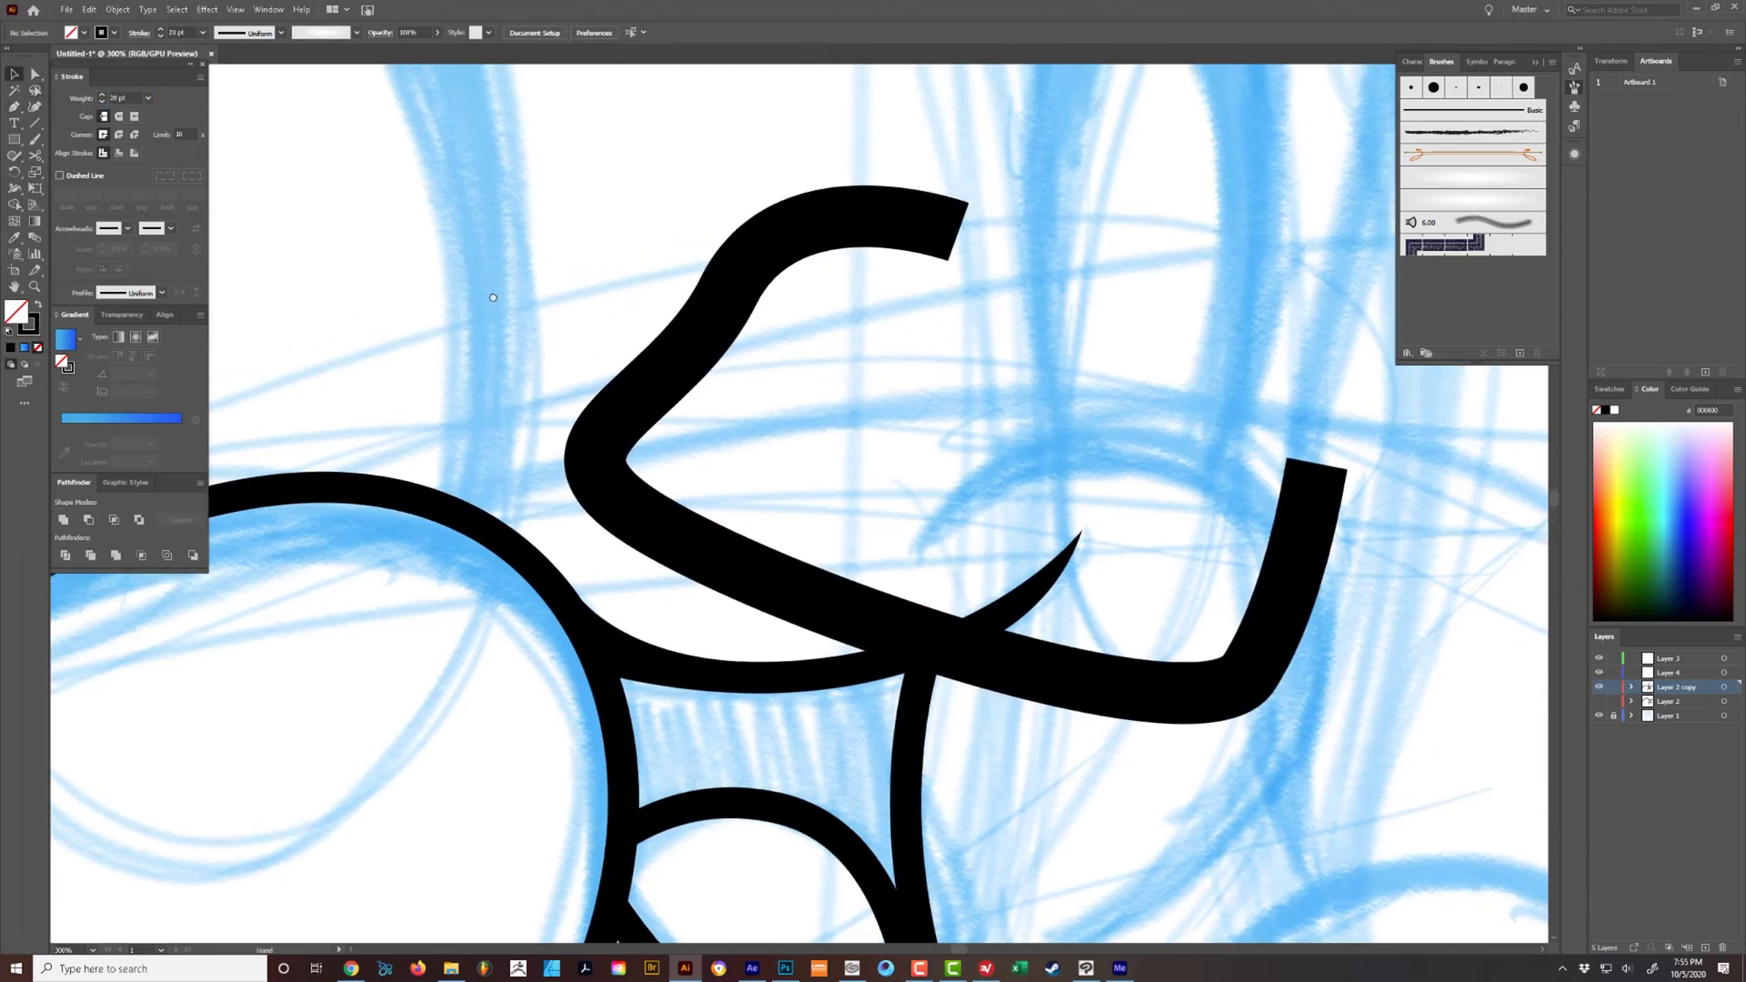
pyautogui.press('p')
pyautogui.scroll(-3, 655, 418)
pyautogui.moveTo(568, 472); pyautogui.dragTo(572, 470)
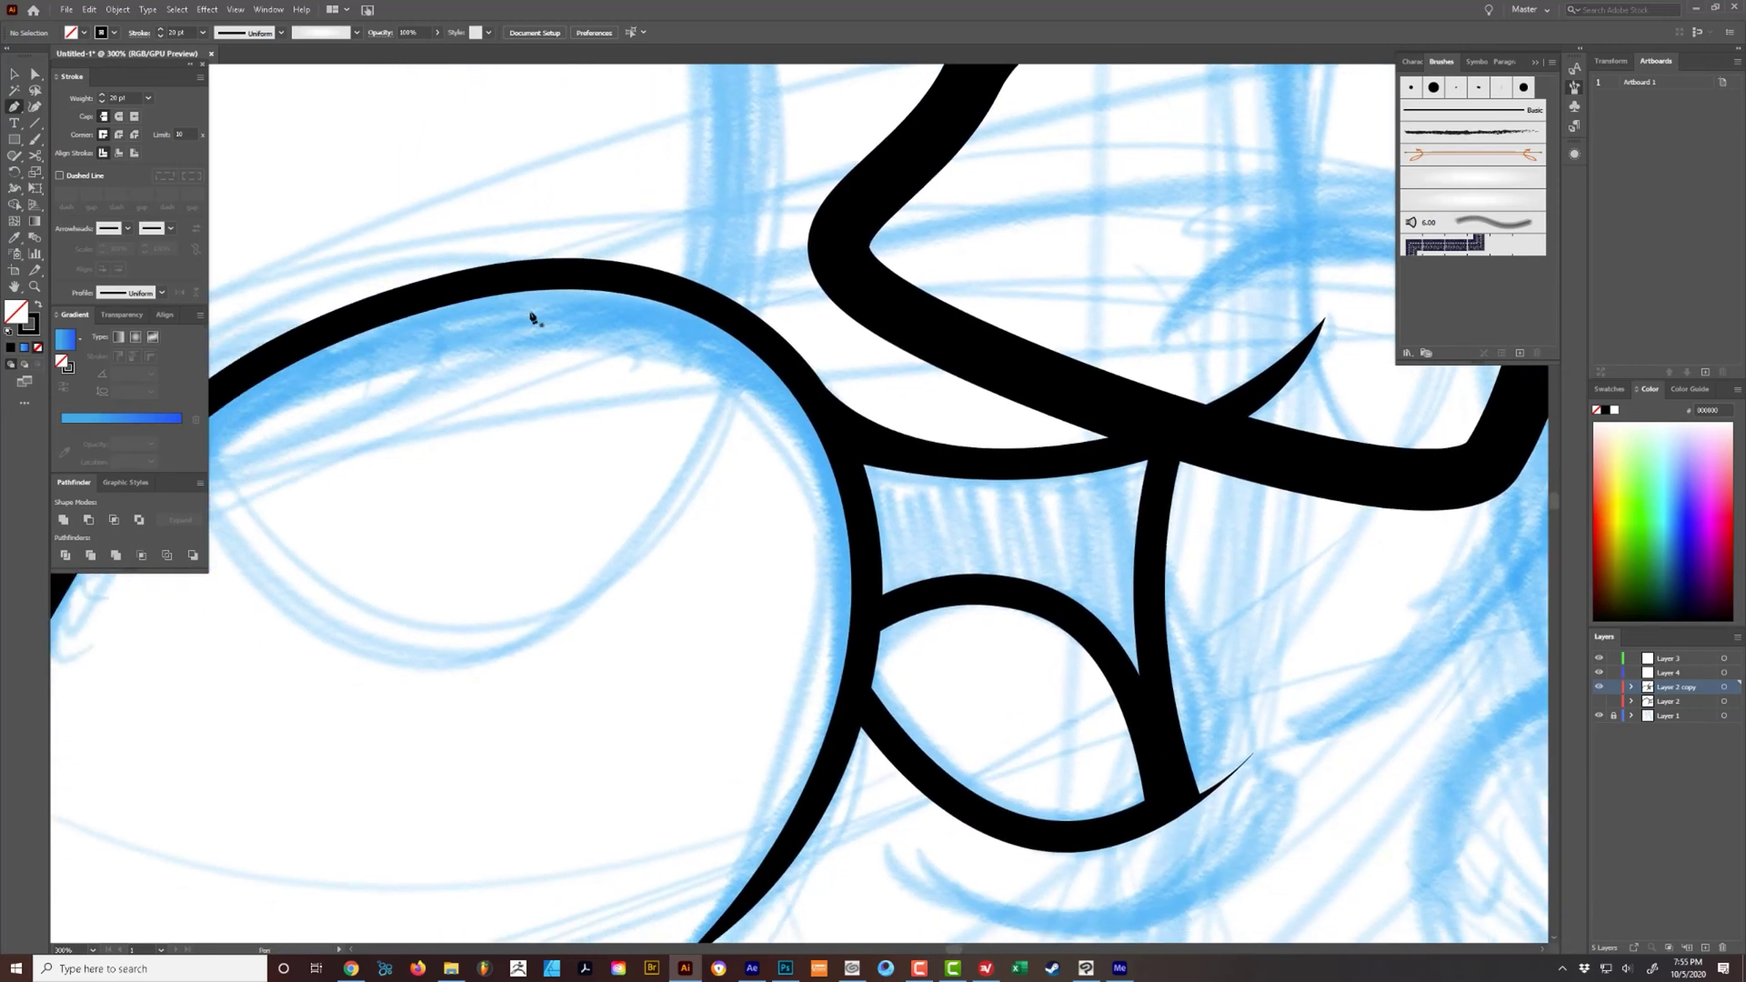
pyautogui.moveTo(884, 536)
pyautogui.mouseDown()
pyautogui.moveTo(817, 456)
pyautogui.moveTo(926, 495)
pyautogui.mouseUp()
pyautogui.click(813, 443)
pyautogui.click(896, 512)
pyautogui.click(811, 533)
pyautogui.click(804, 501)
pyautogui.hotkey('shift', 'x')
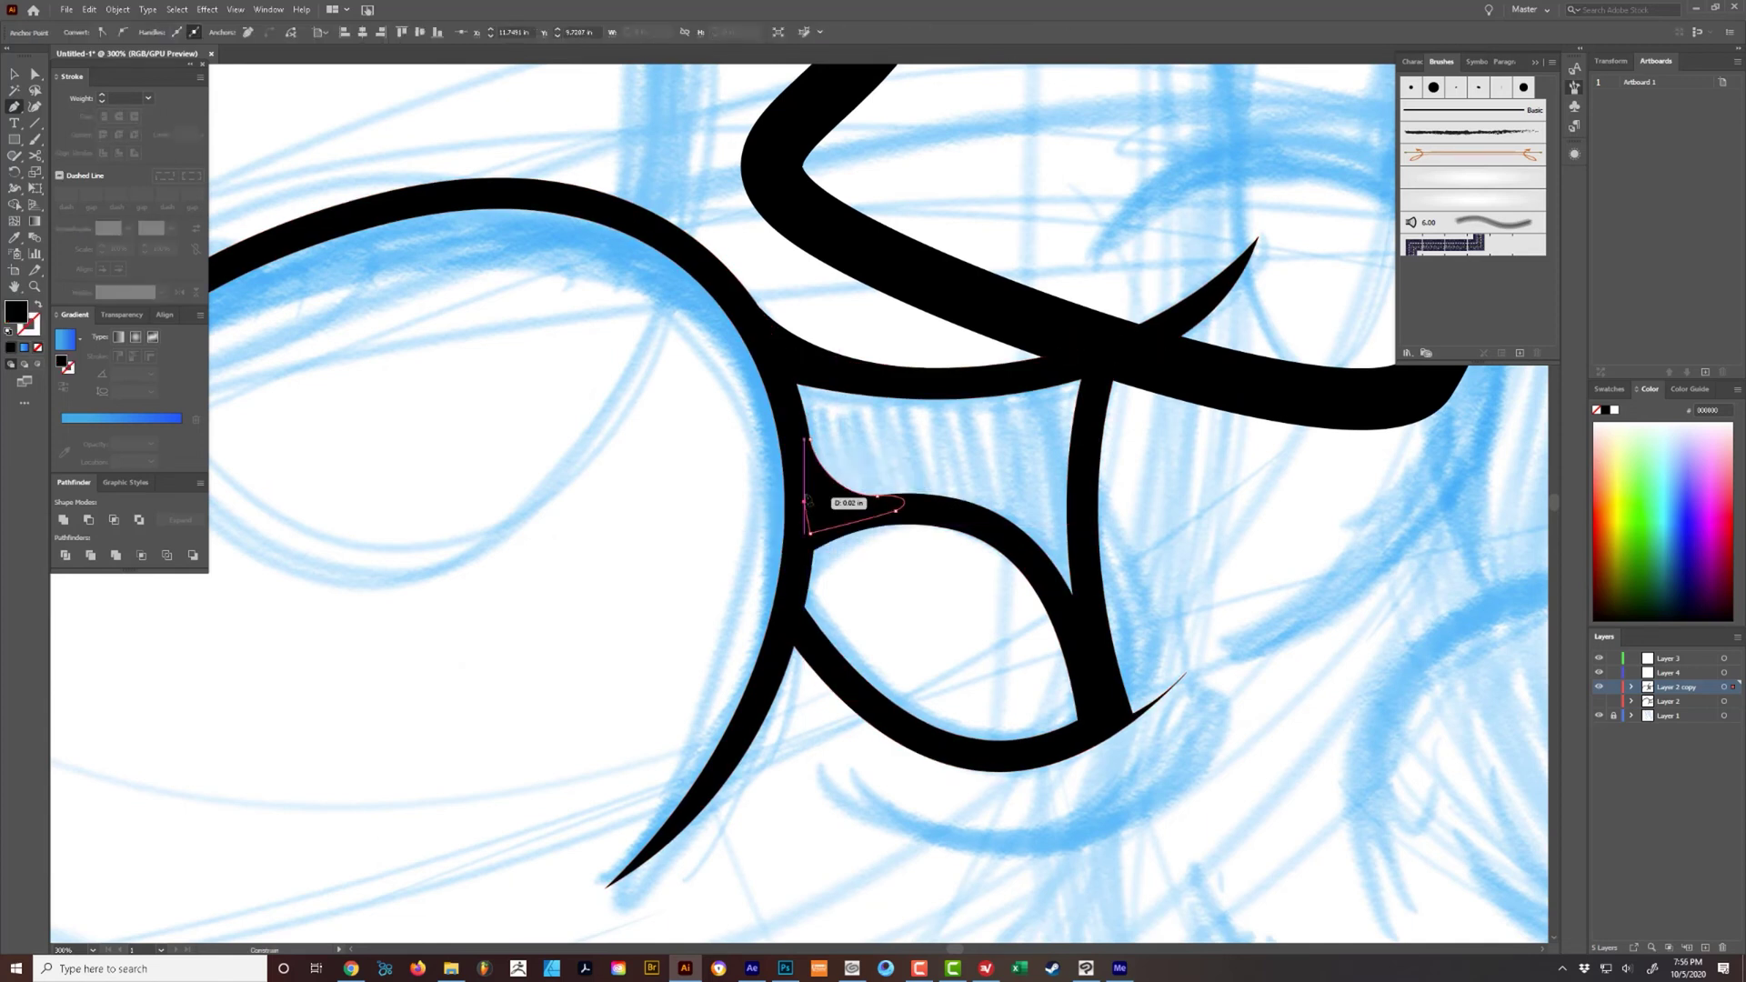
pyautogui.click(798, 456)
pyautogui.click(810, 439)
pyautogui.keyDown('ctrl'); pyautogui.click(873, 435); pyautogui.keyUp('ctrl')
# - Draw a black filled wedge with the Pen tool to round the outer corner where the lower mouth line meets the cheek arc
pyautogui.moveTo(995, 452); pyautogui.dragTo(850, 420)
pyautogui.moveTo(859, 635); pyautogui.dragTo(916, 497)
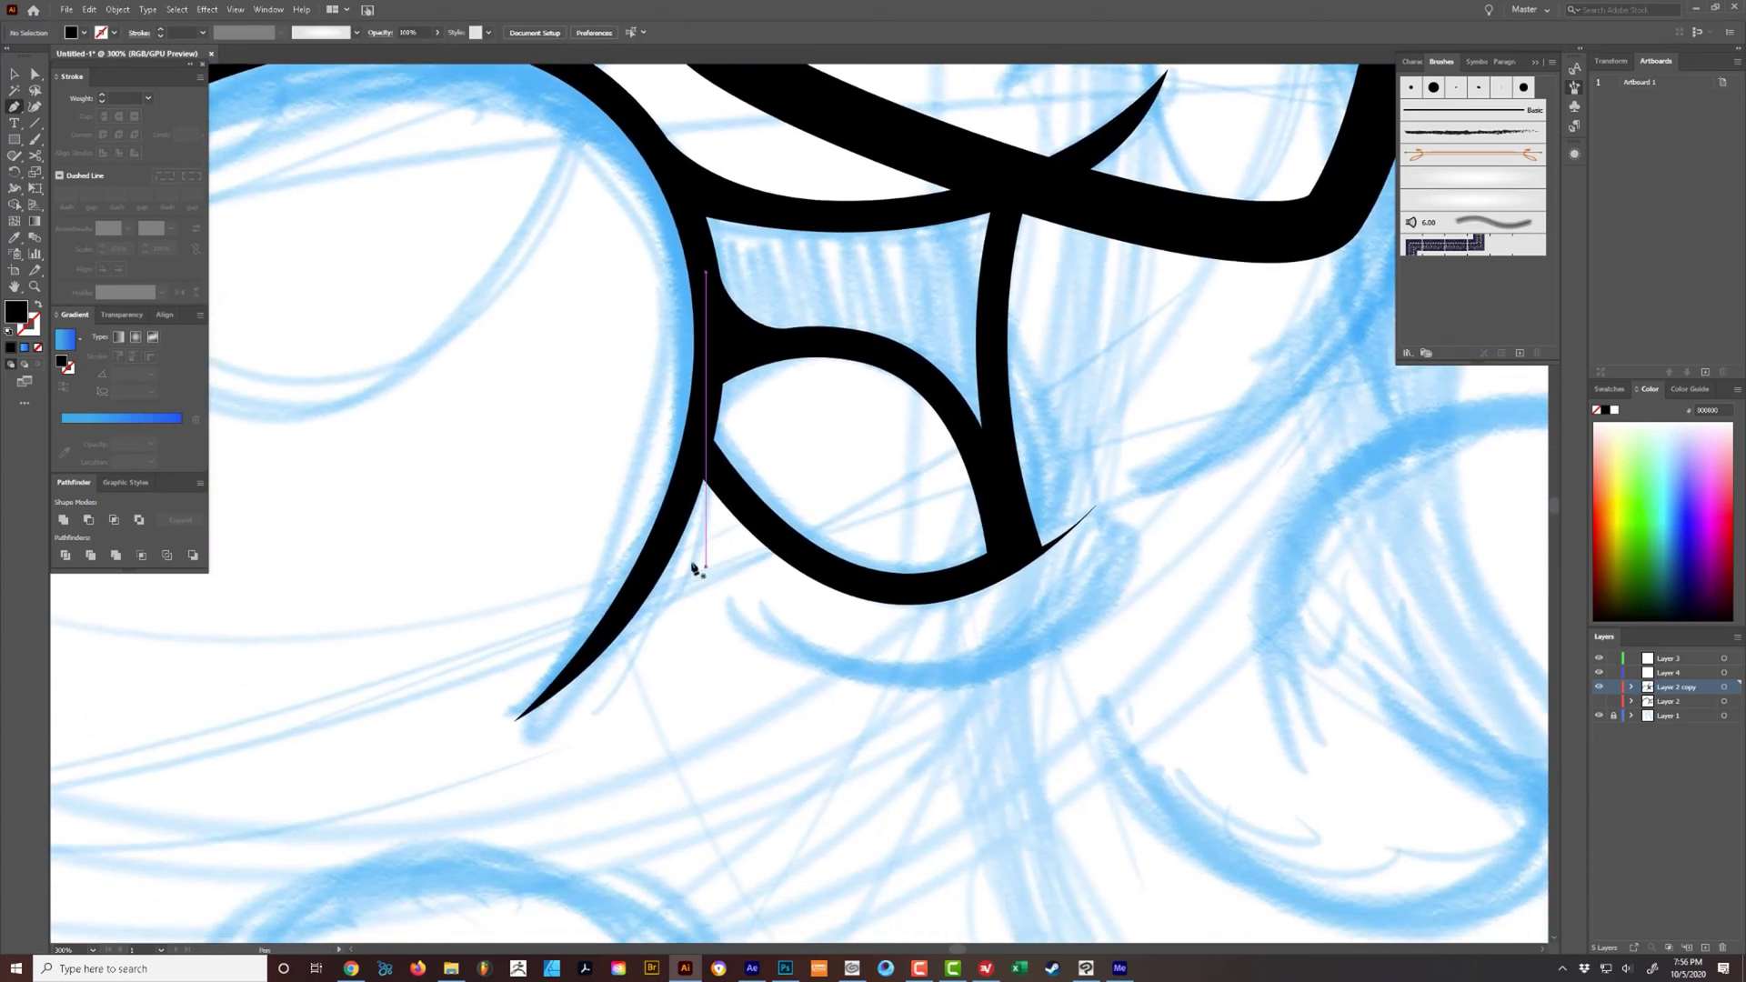
pyautogui.moveTo(678, 546); pyautogui.dragTo(745, 565)
pyautogui.click(761, 522)
pyautogui.click(697, 458)
pyautogui.click(676, 546)
pyautogui.keyDown('ctrl'); pyautogui.click(699, 578); pyautogui.keyUp('ctrl')
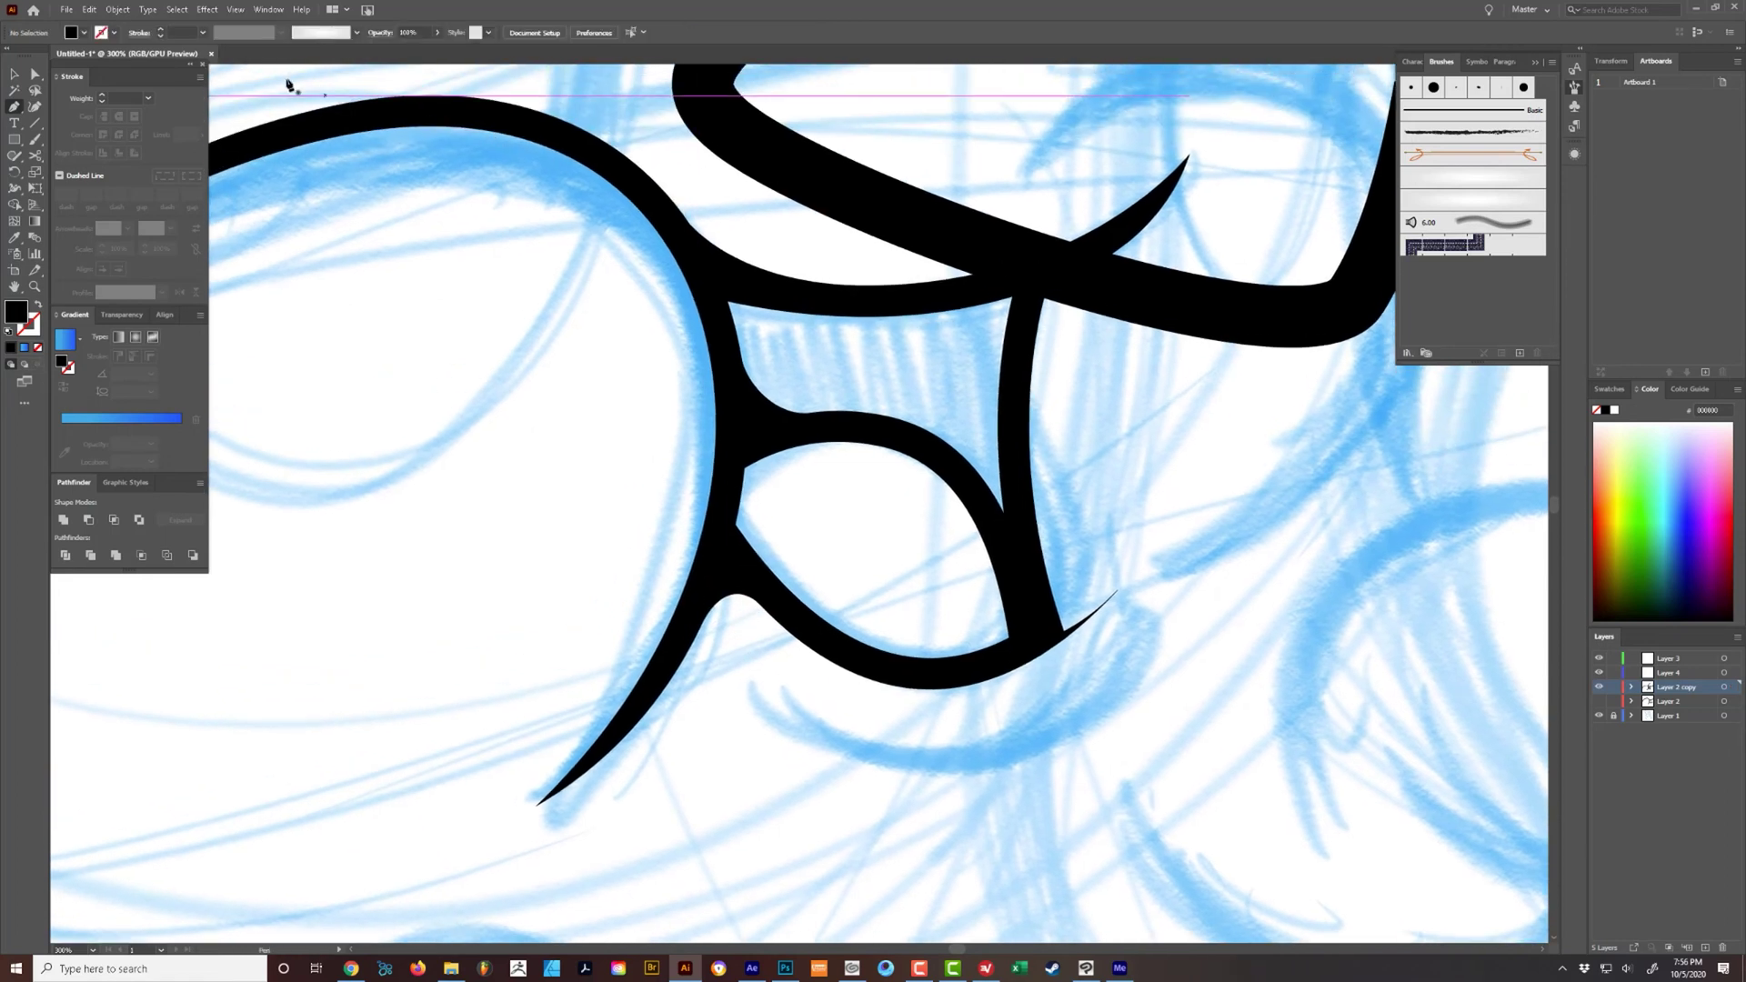
pyautogui.click(235, 9)
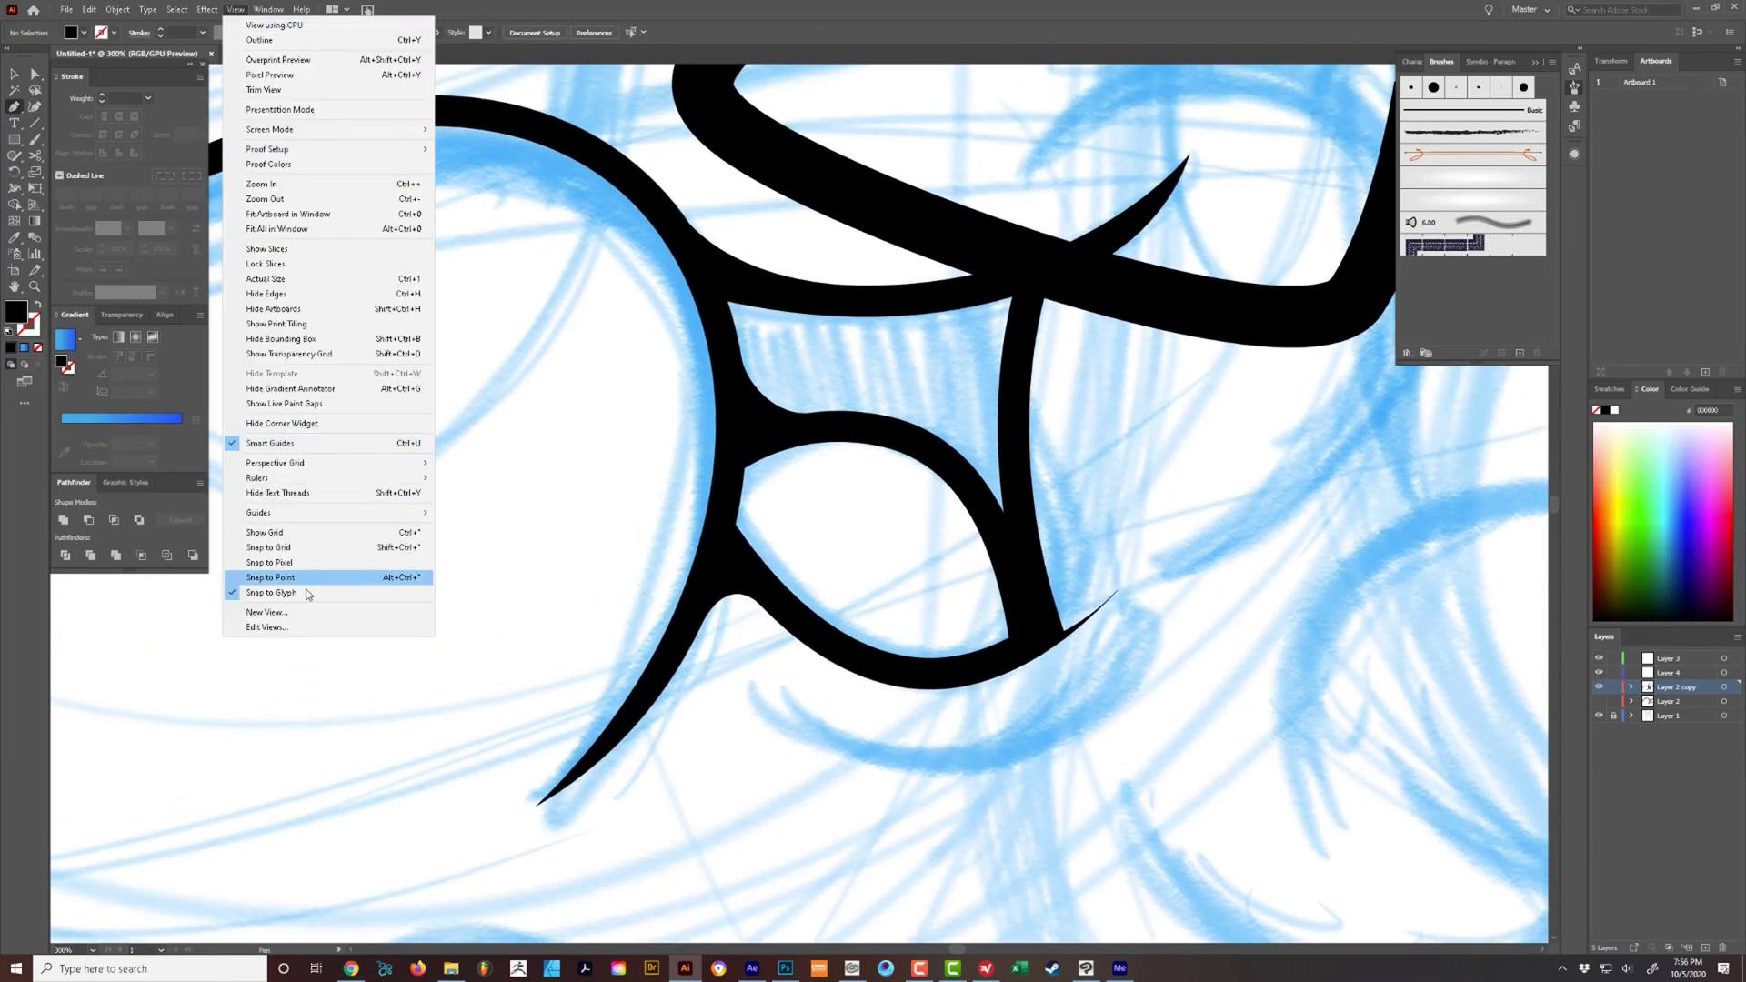
pyautogui.click(1186, 533)
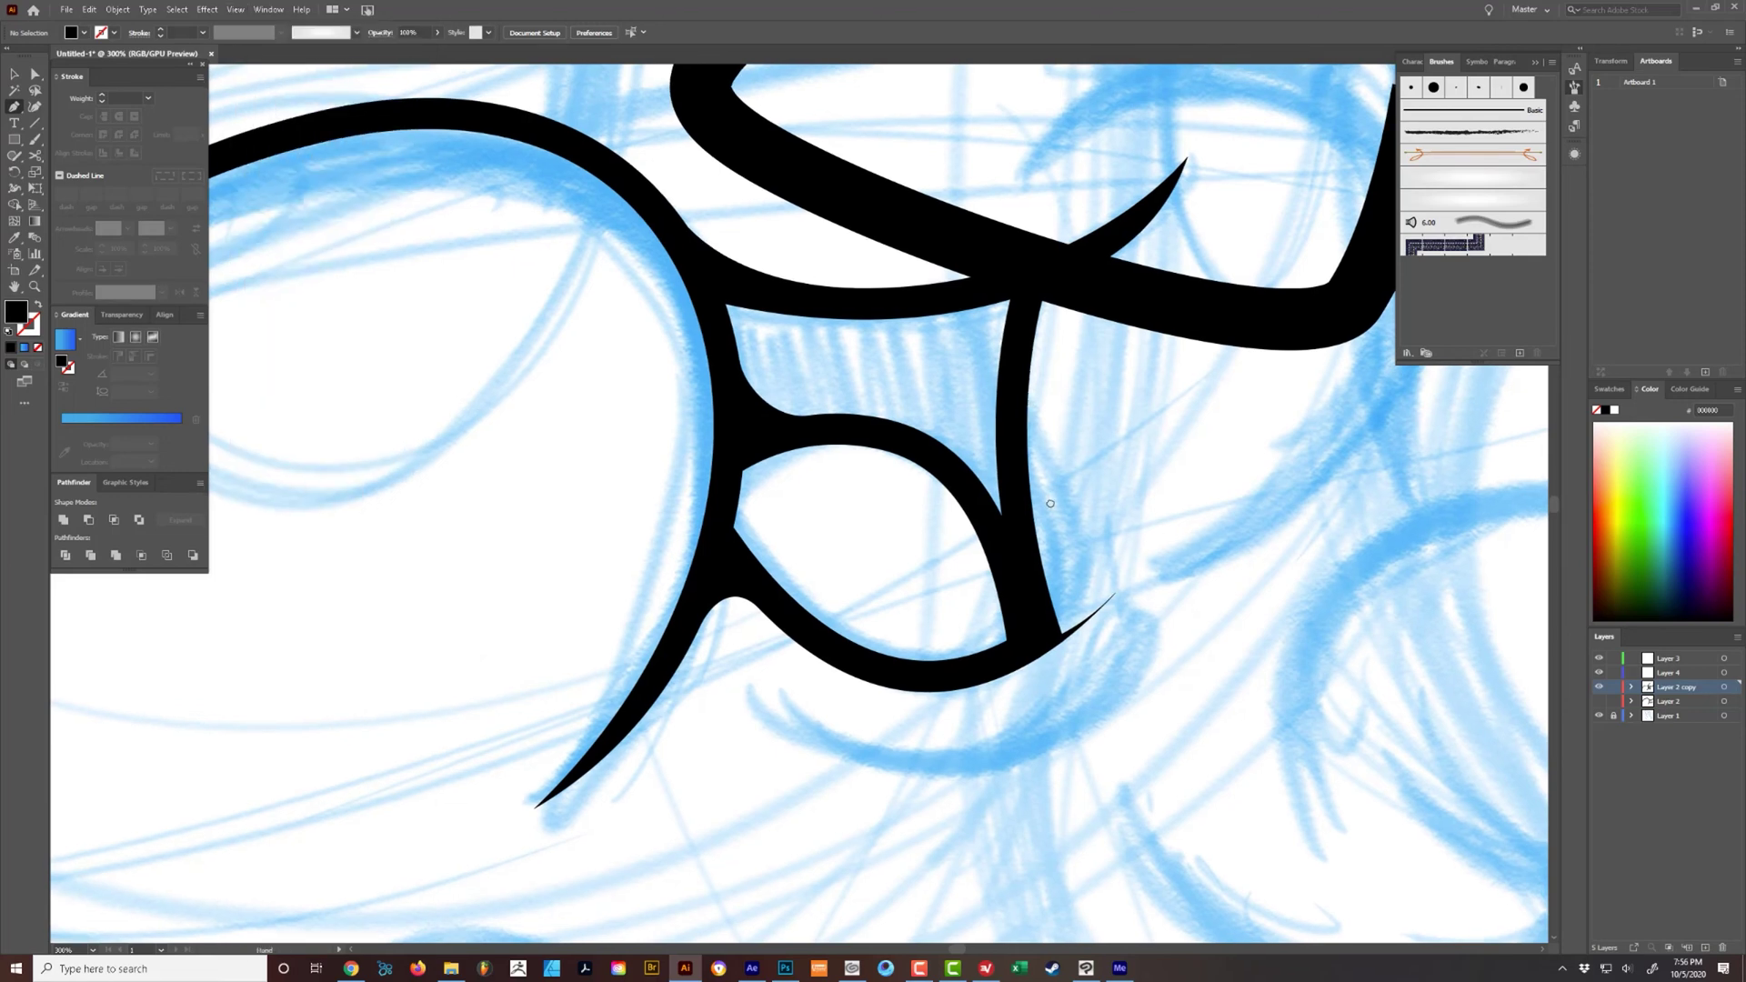
# - Delete the thick curved path that crosses the upper mouth line
pyautogui.moveTo(1041, 472); pyautogui.dragTo(966, 591)
pyautogui.hotkey('ctrl', '-')
pyautogui.hotkey('ctrl', '-')
pyautogui.hotkey('ctrl', '-')
pyautogui.hotkey('ctrl', '-')
pyautogui.hotkey('ctrl', '-')
pyautogui.hotkey('ctrl', '+')
pyautogui.hotkey('ctrl', '+')
pyautogui.press('v')
pyautogui.click(942, 461)
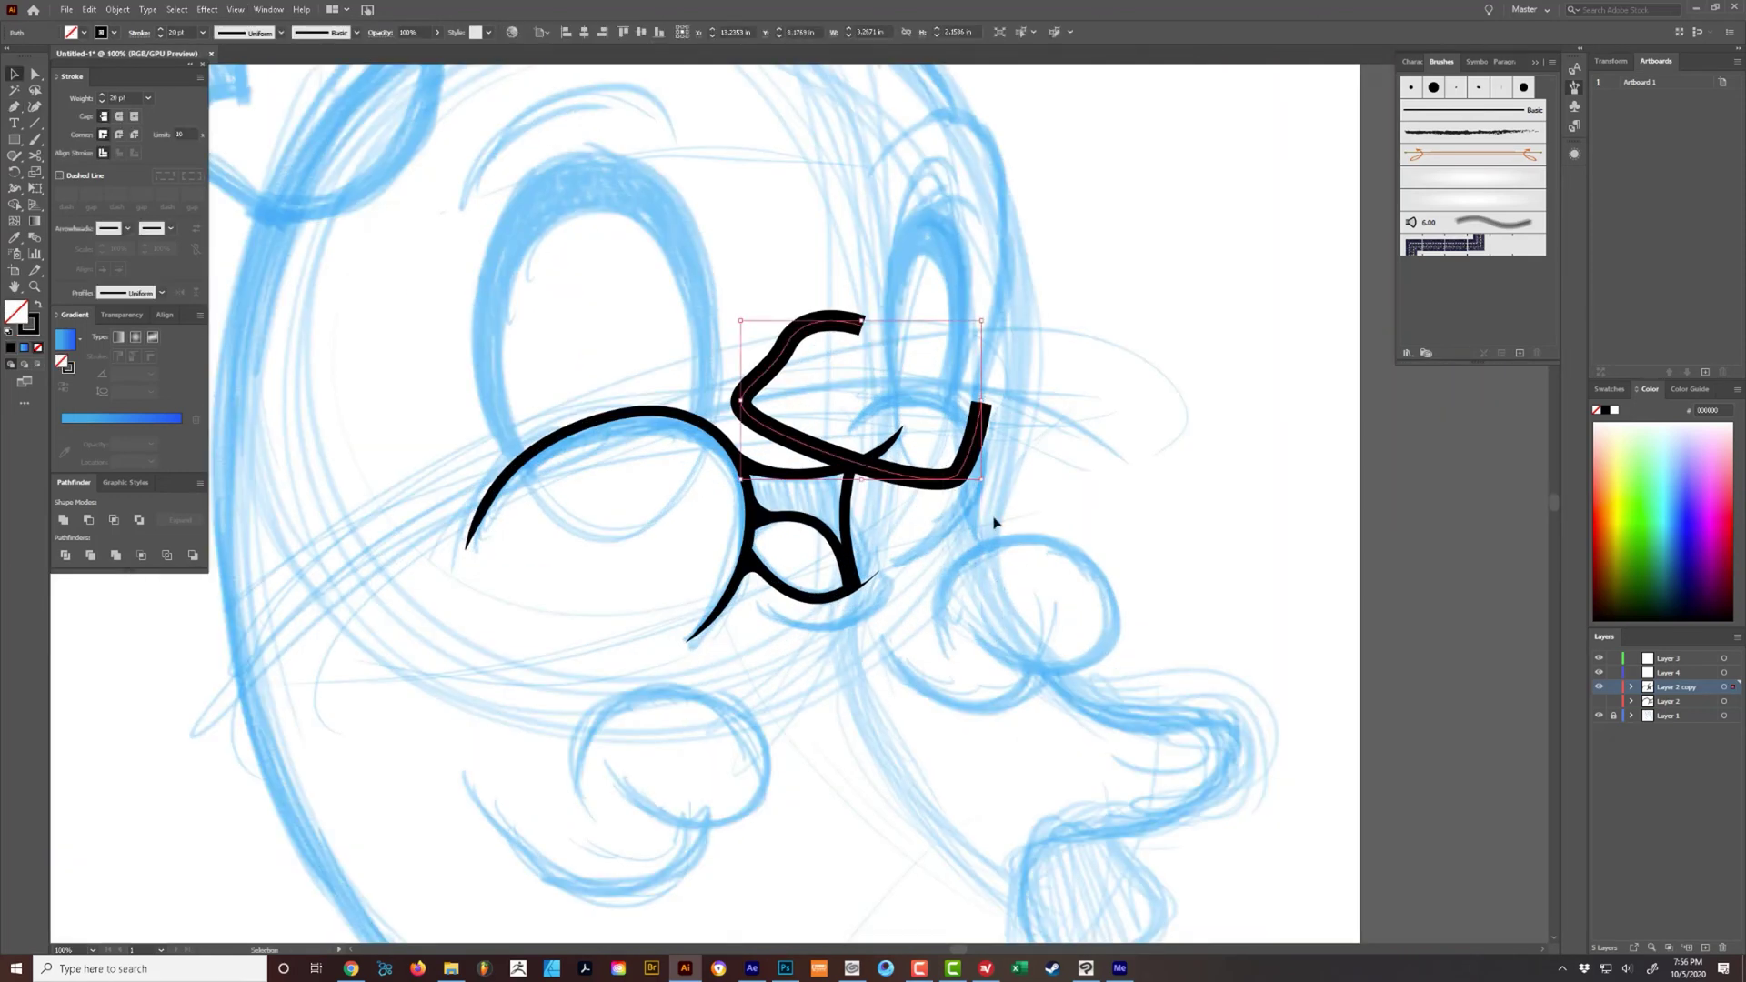
pyautogui.press('Delete')
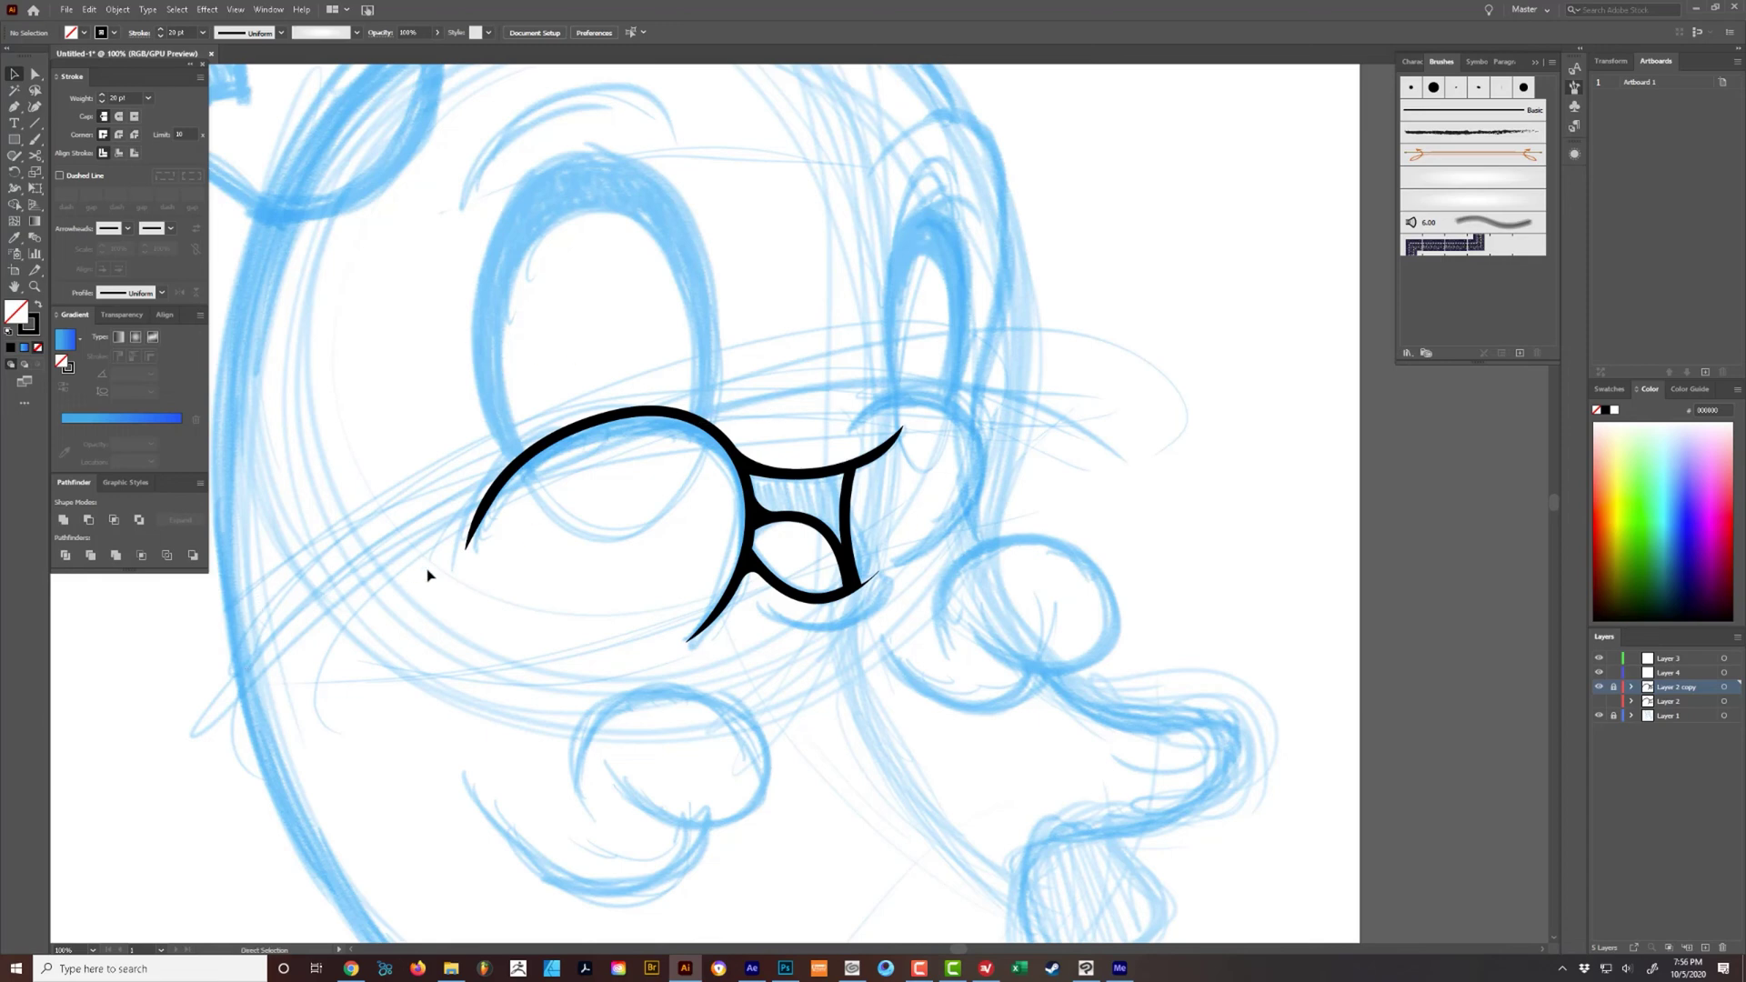
# - Create a new layer directly above the hidden Layer 2
pyautogui.hotkey('ctrl', '-')
pyautogui.hotkey('ctrl', '-')
pyautogui.press('p')
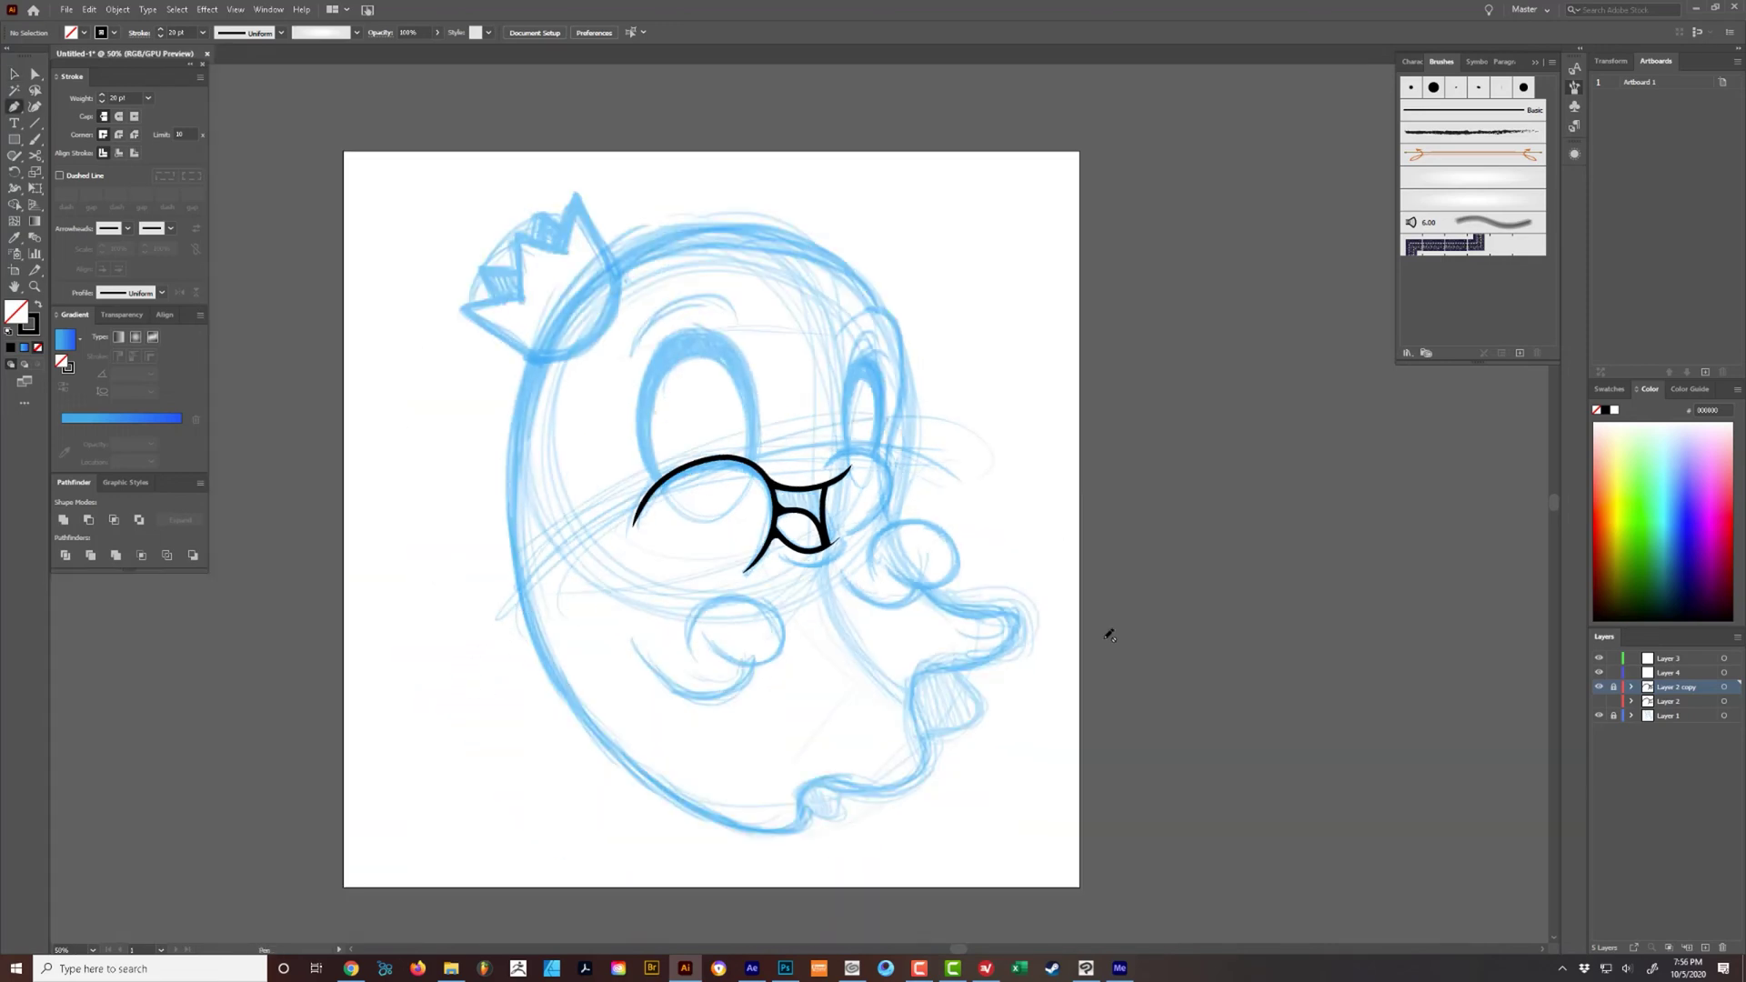
pyautogui.click(1691, 706)
pyautogui.click(1706, 948)
# - Draw a rough closed 20 pt outline around the whole head sketch with the Pen tool on the new layer
pyautogui.moveTo(551, 684); pyautogui.dragTo(641, 784)
pyautogui.moveTo(762, 845); pyautogui.dragTo(896, 810)
pyautogui.moveTo(986, 733); pyautogui.dragTo(1027, 631)
pyautogui.moveTo(992, 547)
pyautogui.mouseDown()
pyautogui.moveTo(918, 478)
pyautogui.moveTo(829, 334)
pyautogui.mouseUp()
pyautogui.moveTo(831, 273); pyautogui.dragTo(812, 249)
pyautogui.moveTo(665, 233); pyautogui.dragTo(604, 246)
pyautogui.moveTo(508, 345); pyautogui.dragTo(489, 446)
pyautogui.moveTo(474, 602); pyautogui.dragTo(509, 663)
pyautogui.click(552, 684)
pyautogui.hotkey('ctrl', 'shift', 'a')
pyautogui.moveTo(809, 621); pyautogui.dragTo(712, 637)
# - Duplicate Layer 6 with the head outline and hide the original layer, leaving the copy visible
pyautogui.press('v')
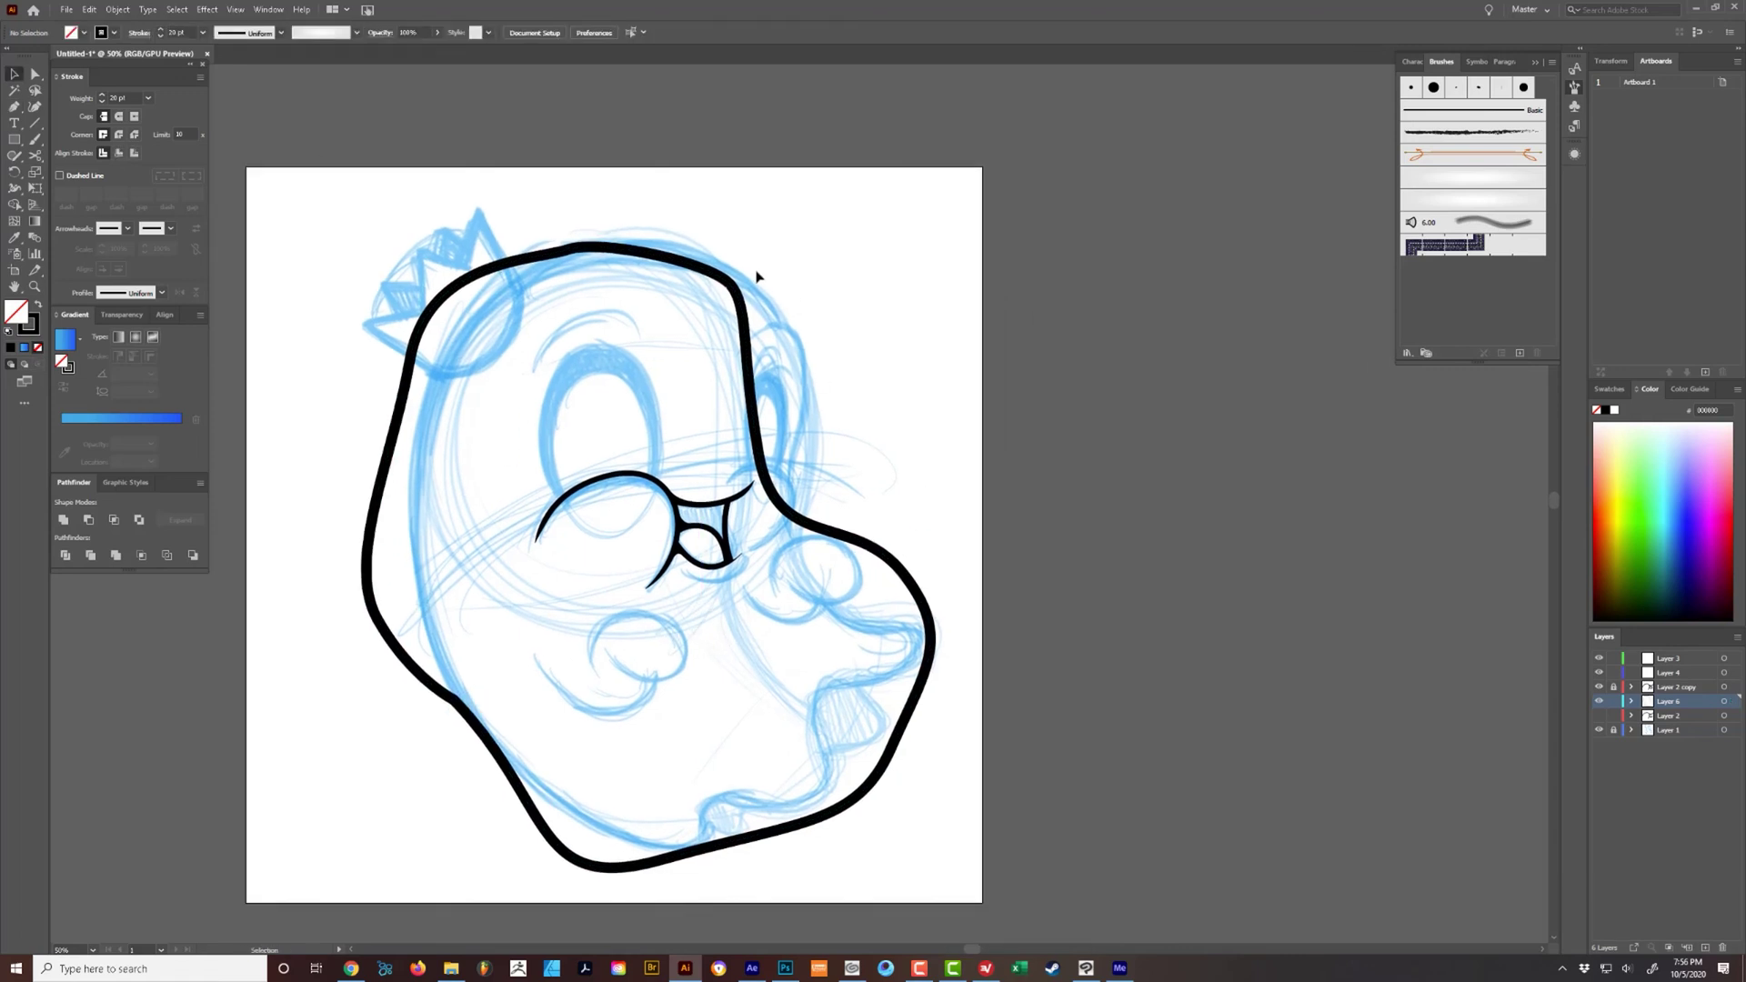
pyautogui.click(744, 327)
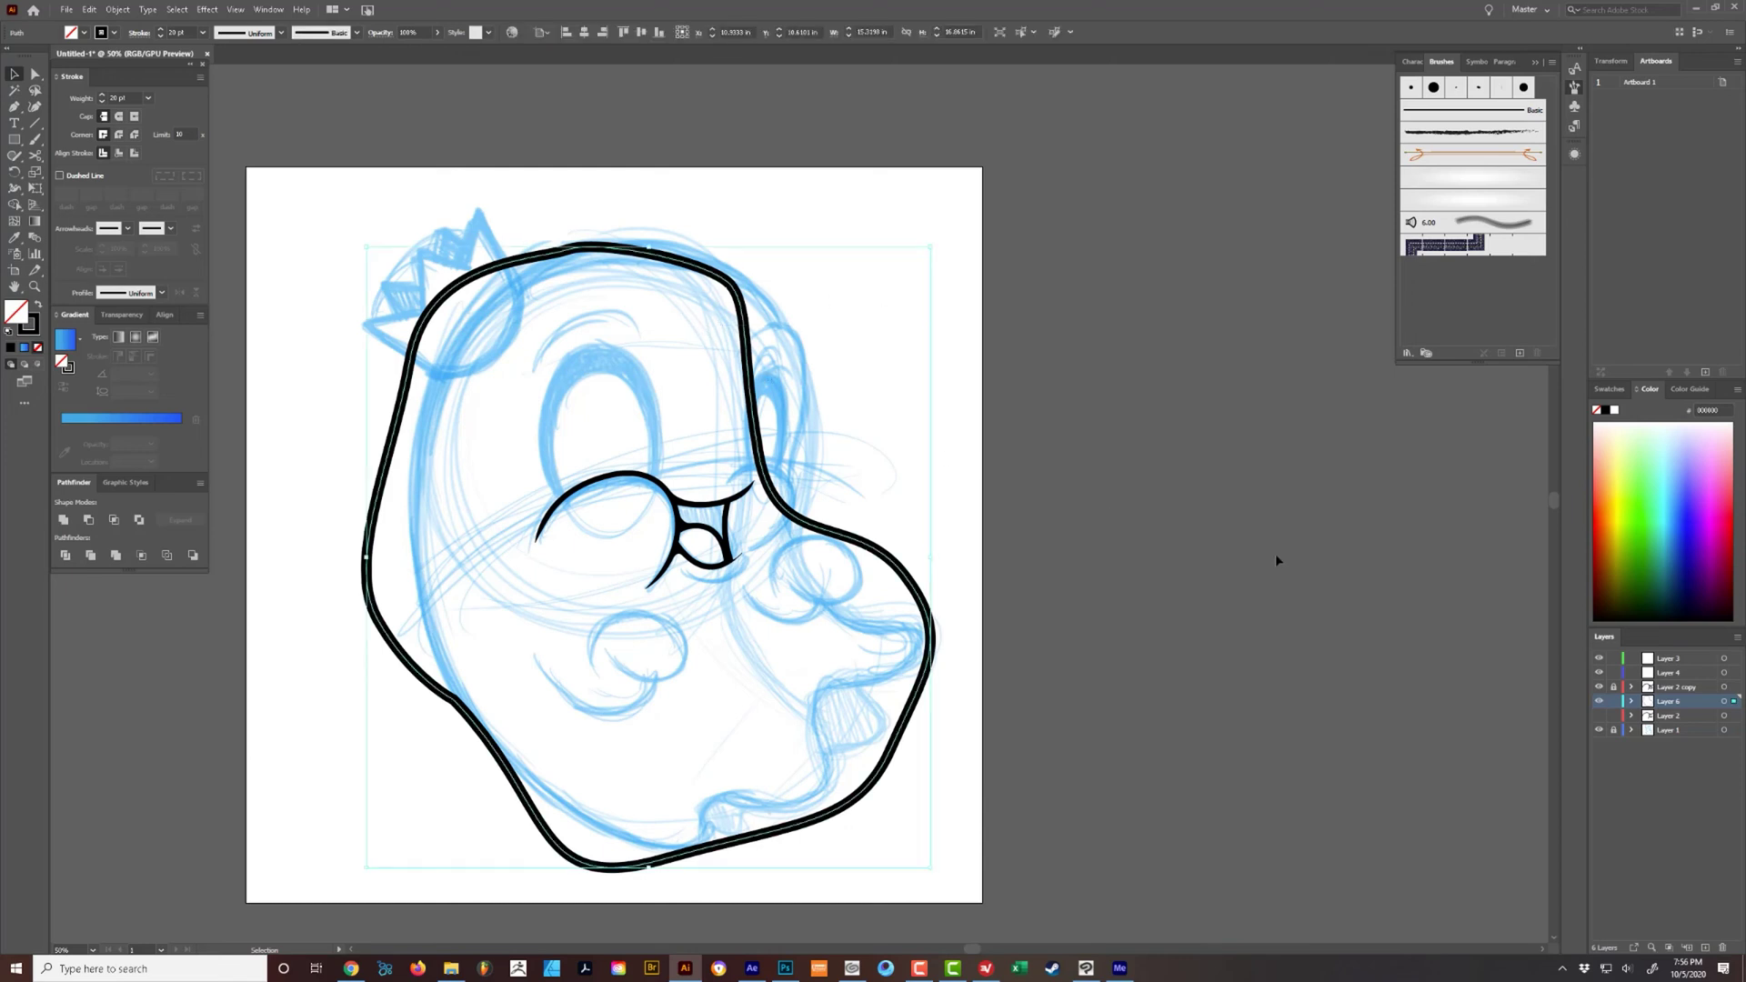
pyautogui.moveTo(1702, 705); pyautogui.dragTo(1705, 946)
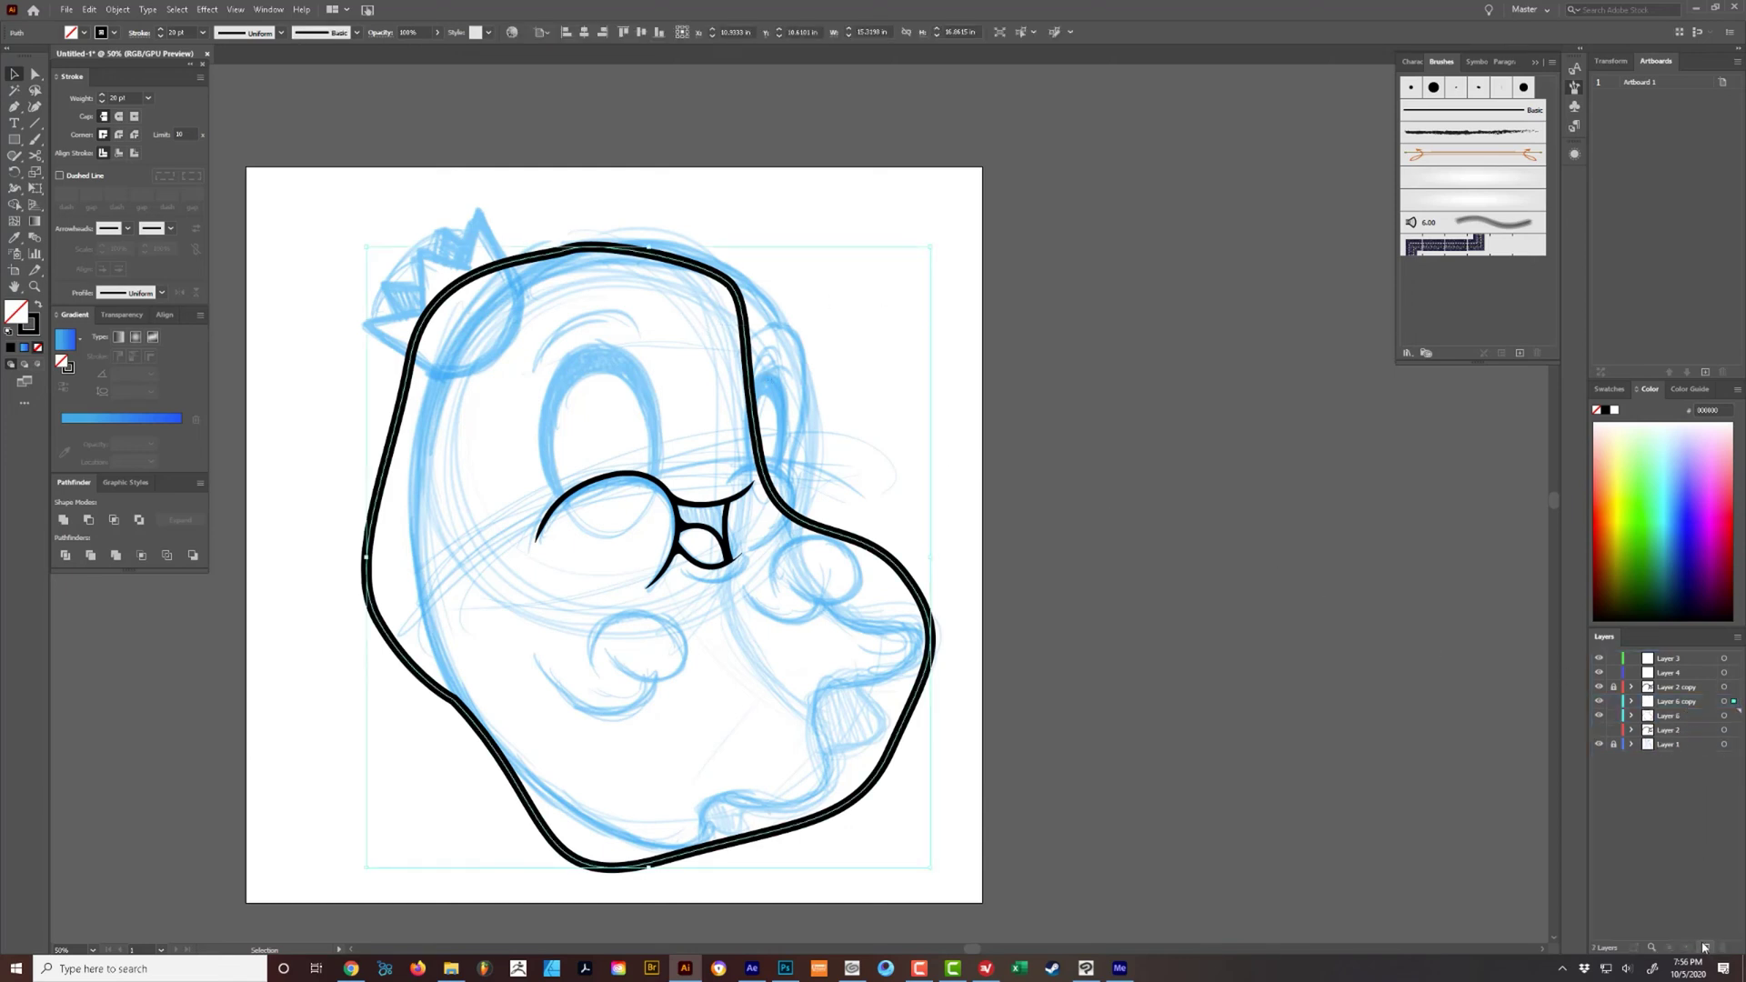
pyautogui.click(1598, 702)
pyautogui.click(1598, 716)
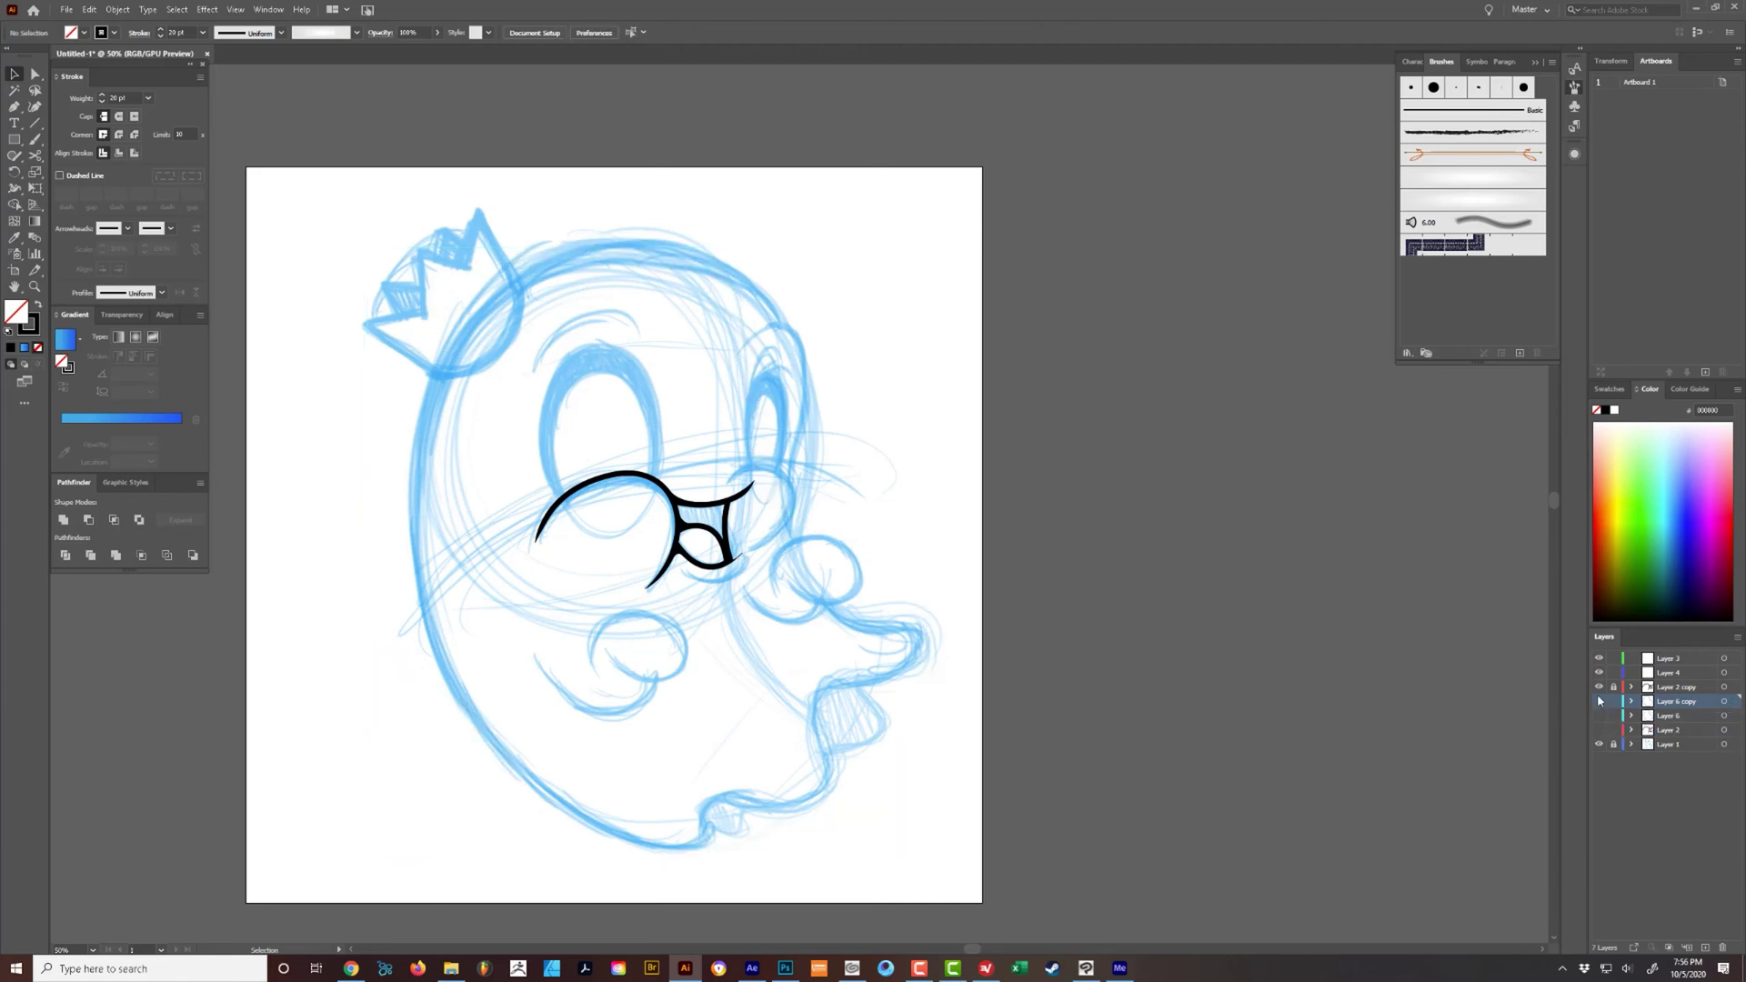
pyautogui.click(1599, 702)
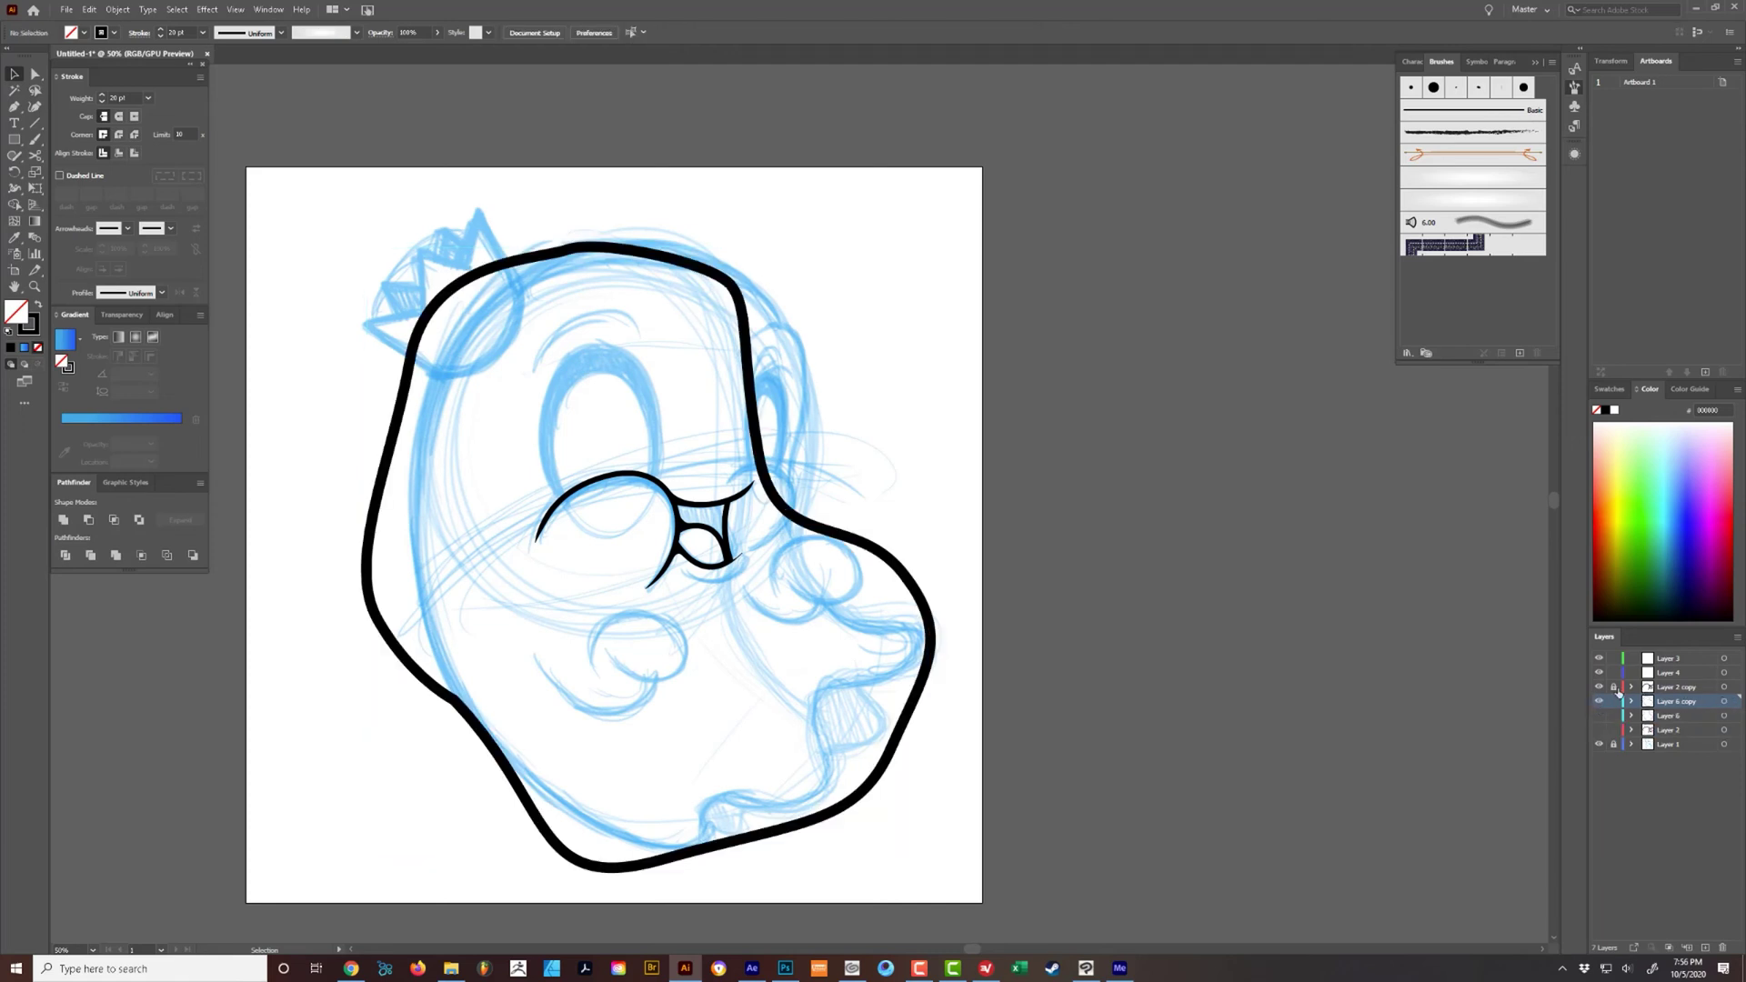
# - Move the head outline from the Layer 6 copy onto the Layer 2 copy with the mouth line art
pyautogui.click(1724, 701)
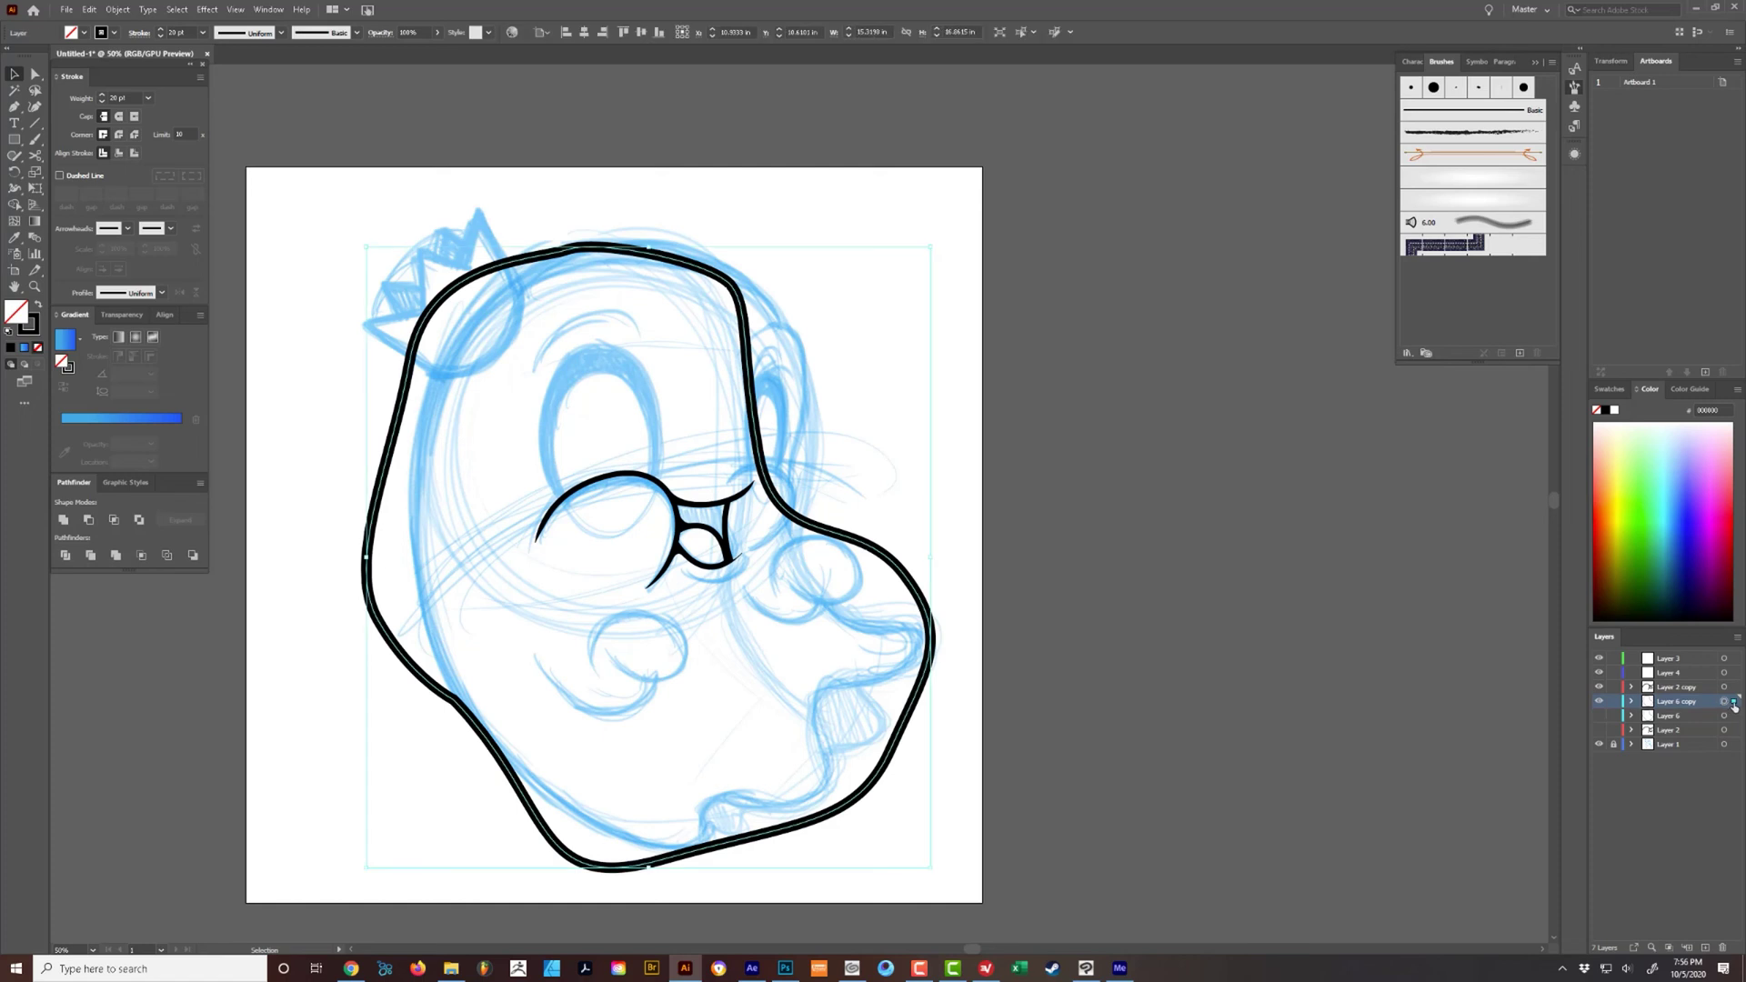
pyautogui.moveTo(1734, 702); pyautogui.dragTo(1732, 687)
# - Expand the fill and stroke of all artwork on the Layer 2 copy and deselect it
pyautogui.click(1725, 688)
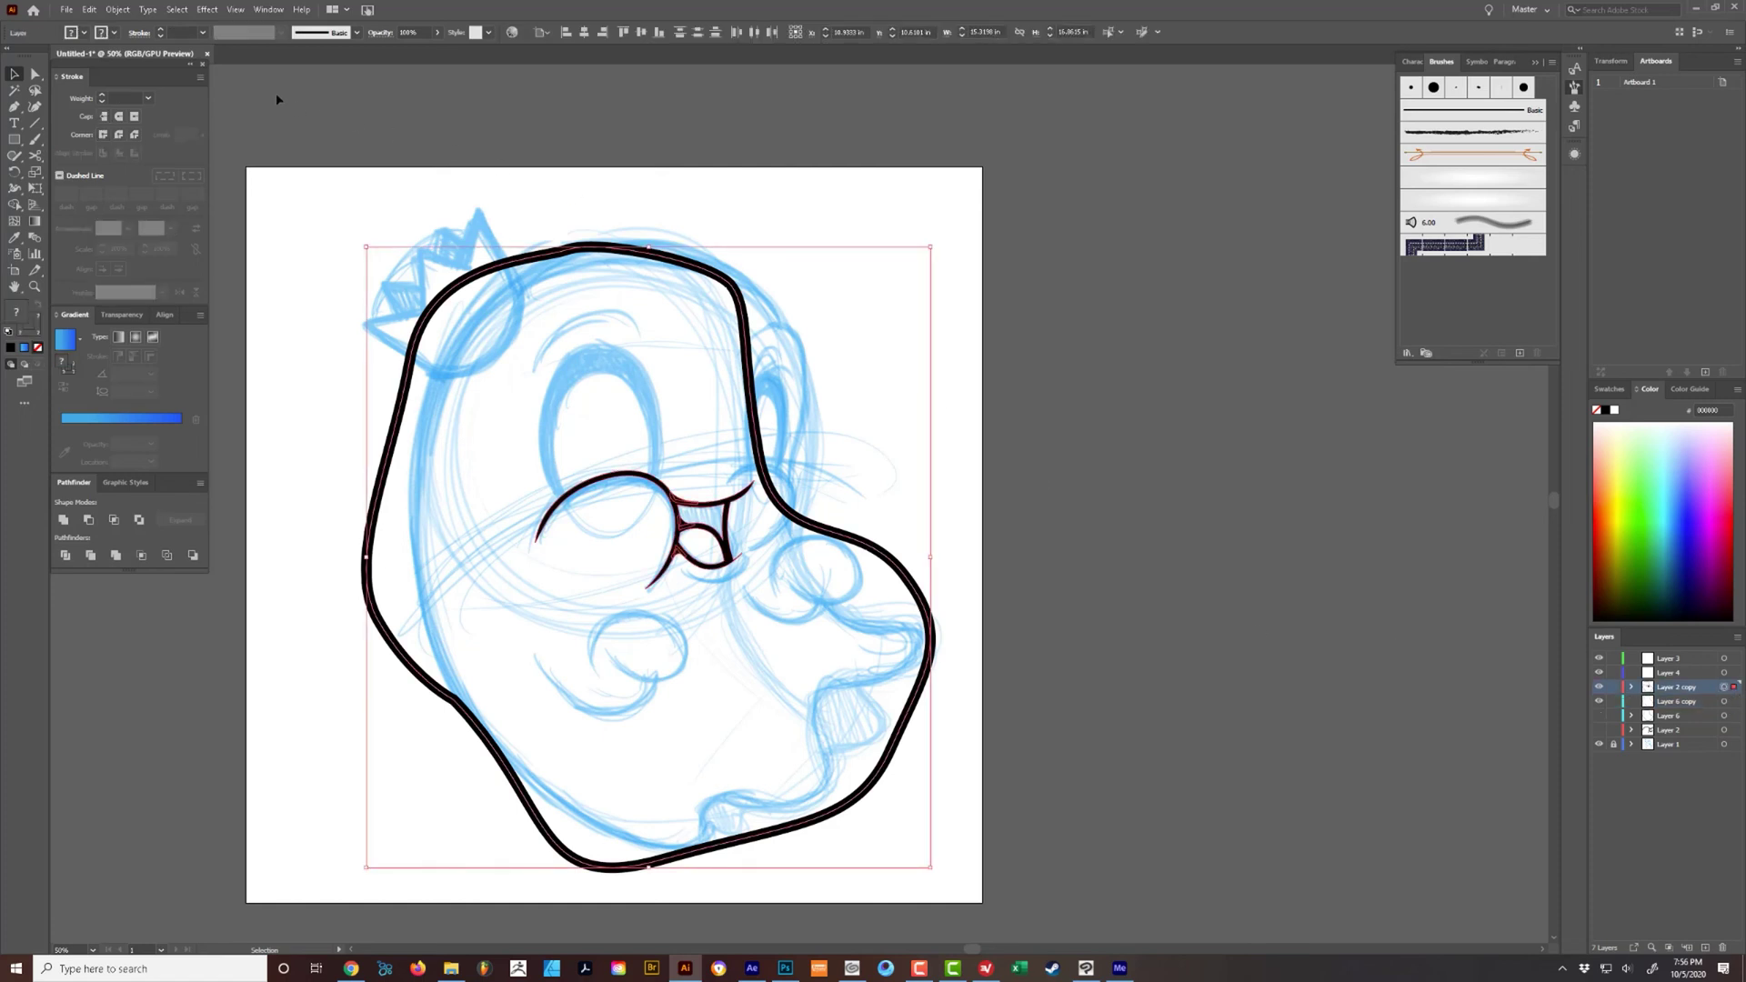
pyautogui.click(118, 9)
pyautogui.click(127, 172)
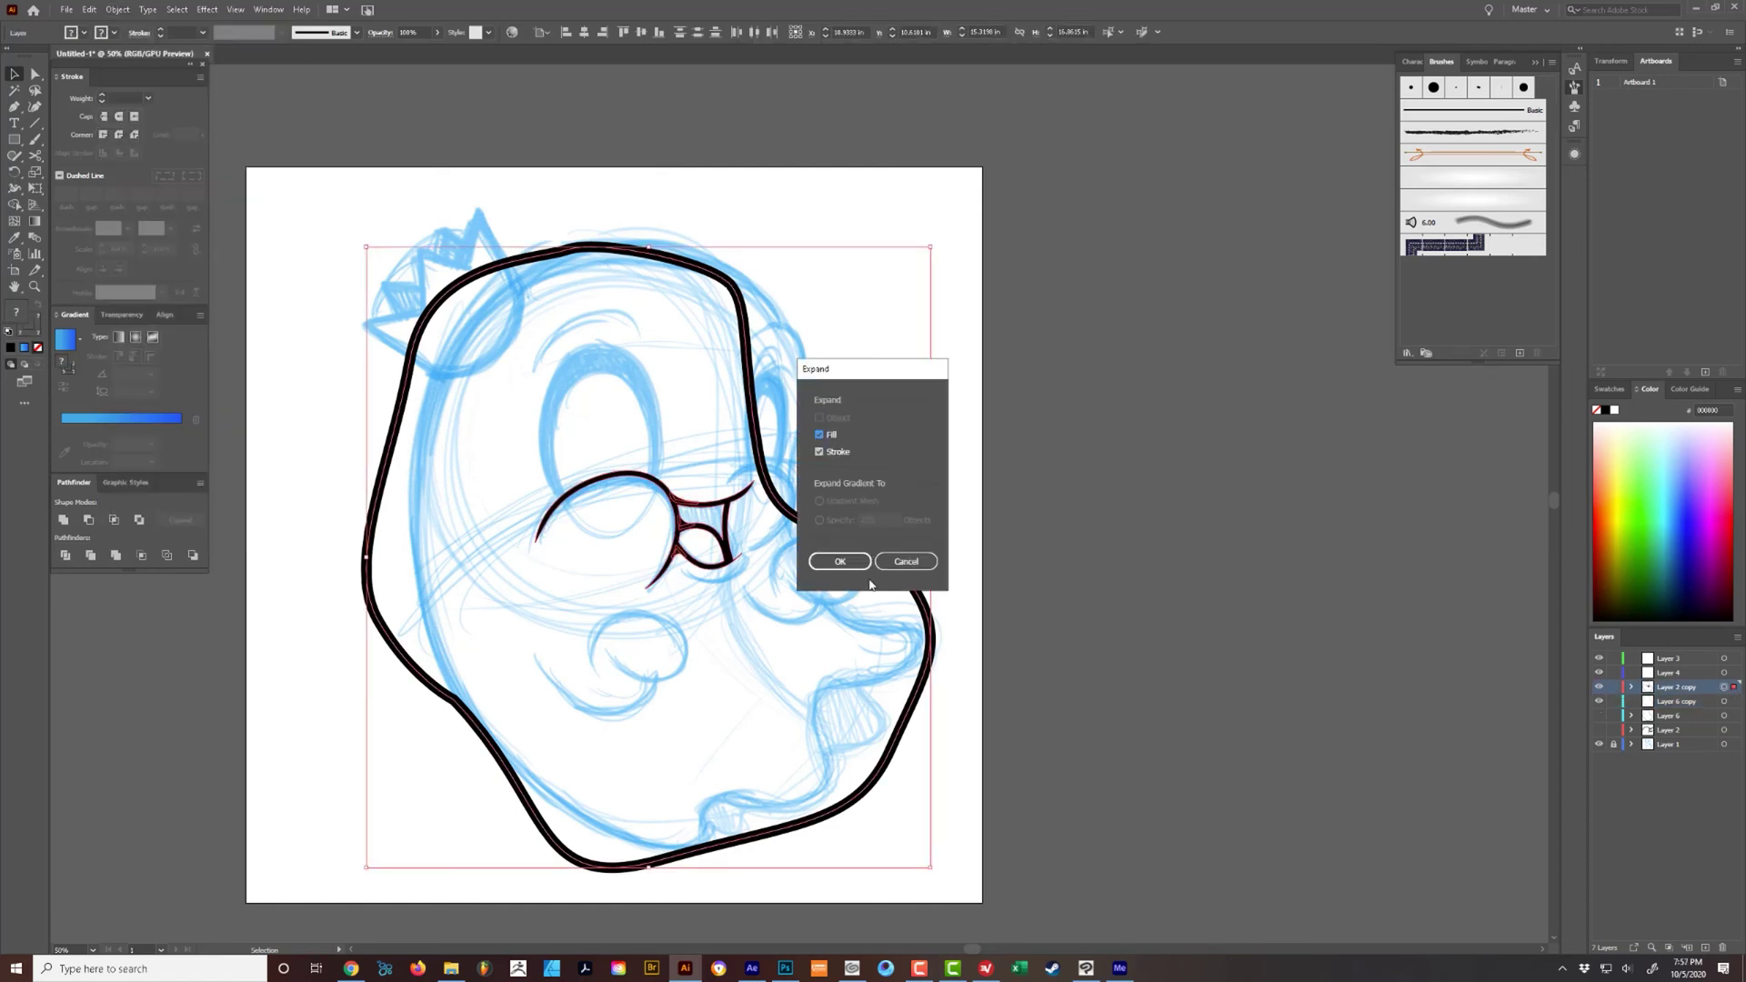
pyautogui.click(841, 562)
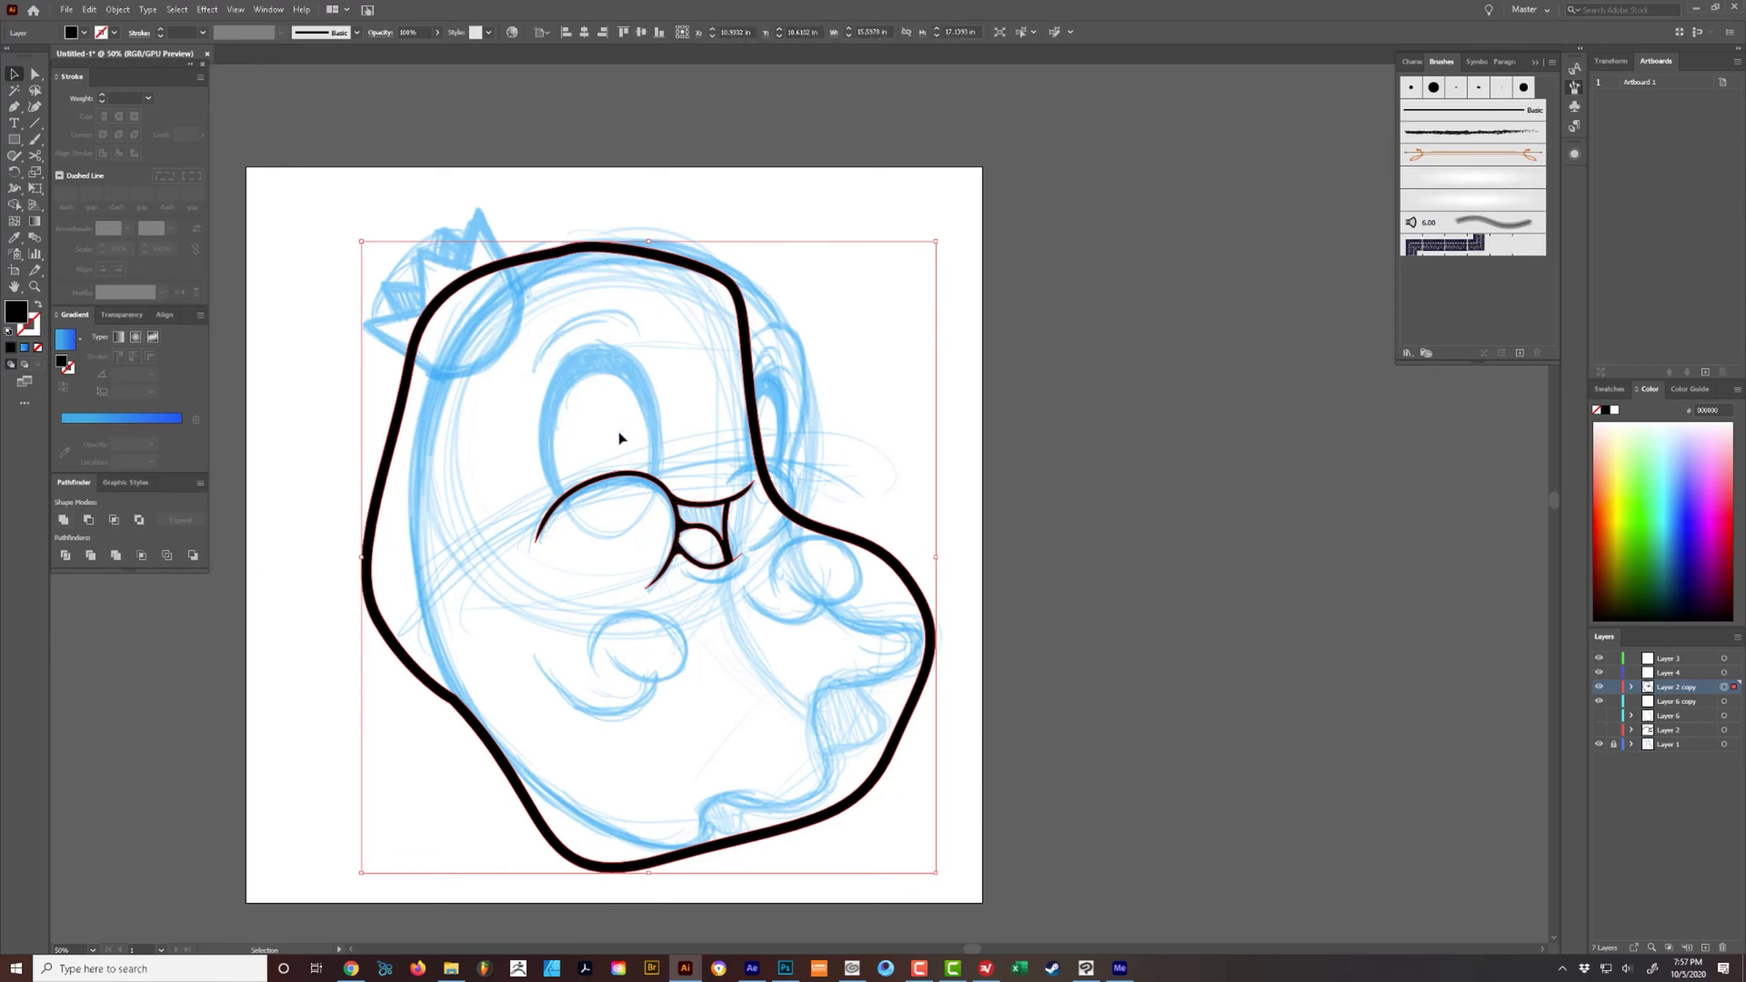
pyautogui.click(902, 470)
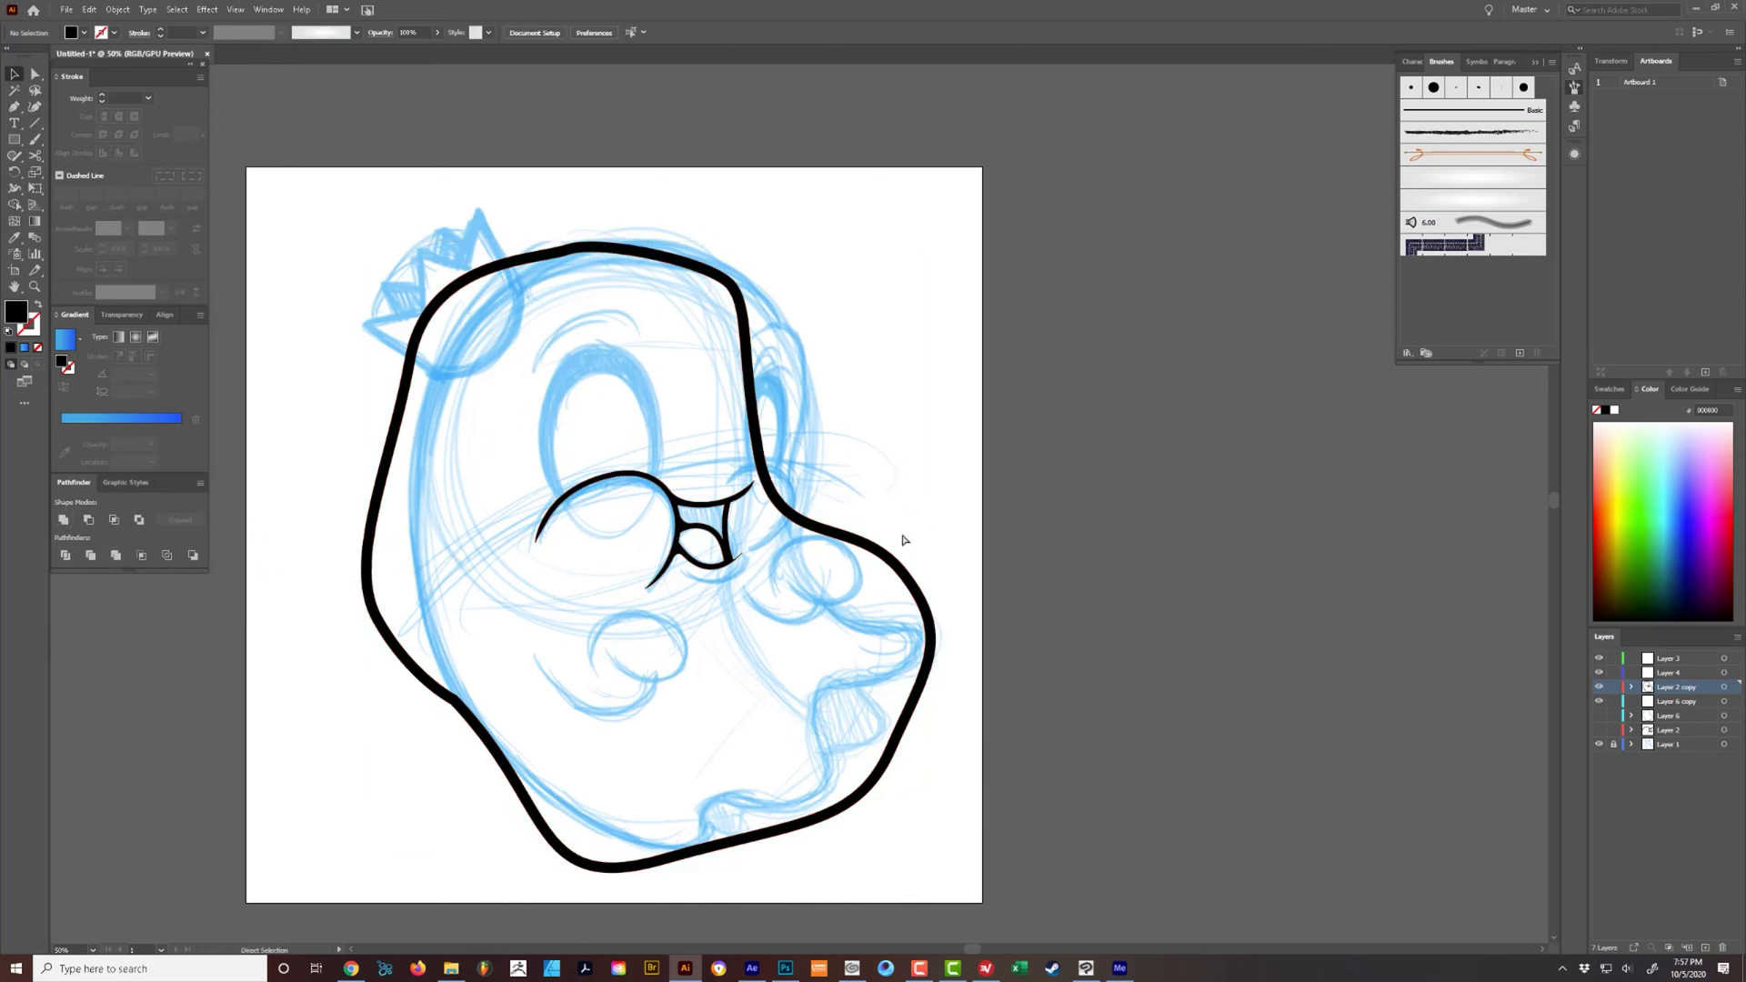
# - Draw a black filled shape tapering to a point with the Pen tool to thicken the head outline above the nose and lips
pyautogui.scroll(5, 903, 540)
pyautogui.press('p')
pyautogui.moveTo(869, 598); pyautogui.dragTo(911, 633)
pyautogui.moveTo(1092, 734)
pyautogui.mouseDown()
pyautogui.moveTo(1176, 751)
pyautogui.moveTo(1076, 595)
pyautogui.mouseUp()
pyautogui.moveTo(1120, 767); pyautogui.dragTo(1117, 810)
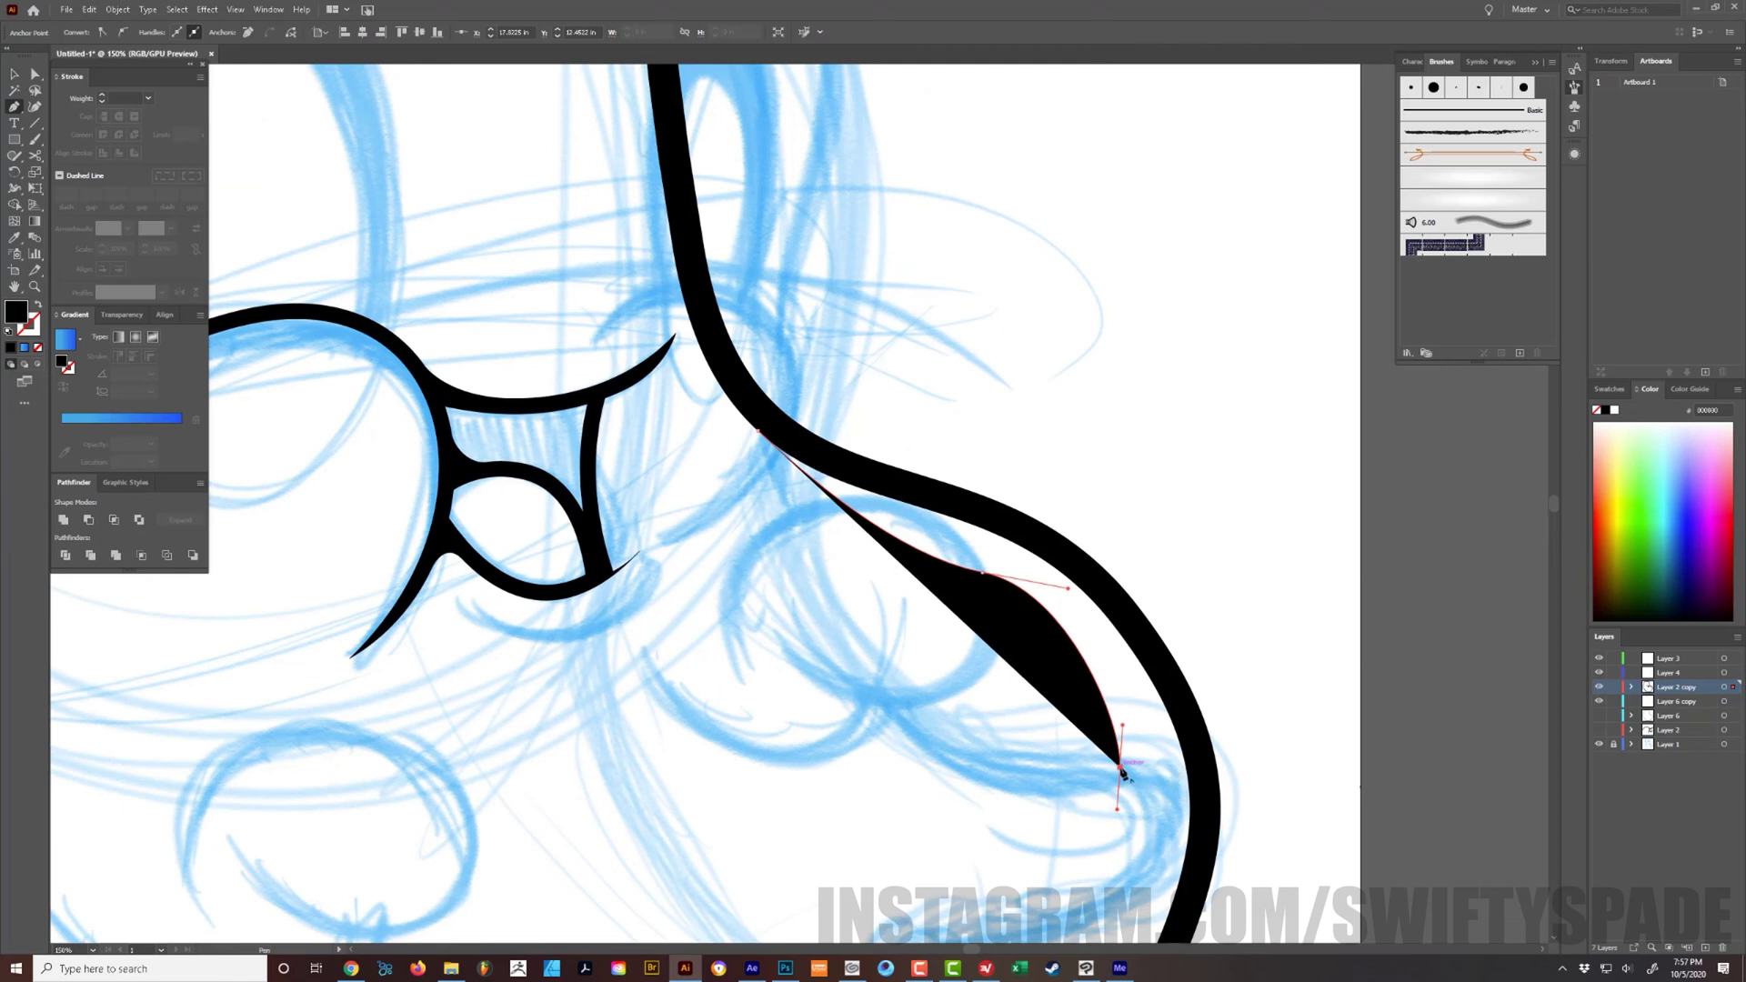
pyautogui.click(1119, 767)
pyautogui.moveTo(1120, 657); pyautogui.dragTo(1121, 741)
pyautogui.moveTo(1041, 634); pyautogui.dragTo(901, 578)
pyautogui.click(759, 515)
pyautogui.keyDown('ctrl'); pyautogui.click(850, 460); pyautogui.keyUp('ctrl')
pyautogui.moveTo(1047, 606); pyautogui.dragTo(1058, 429)
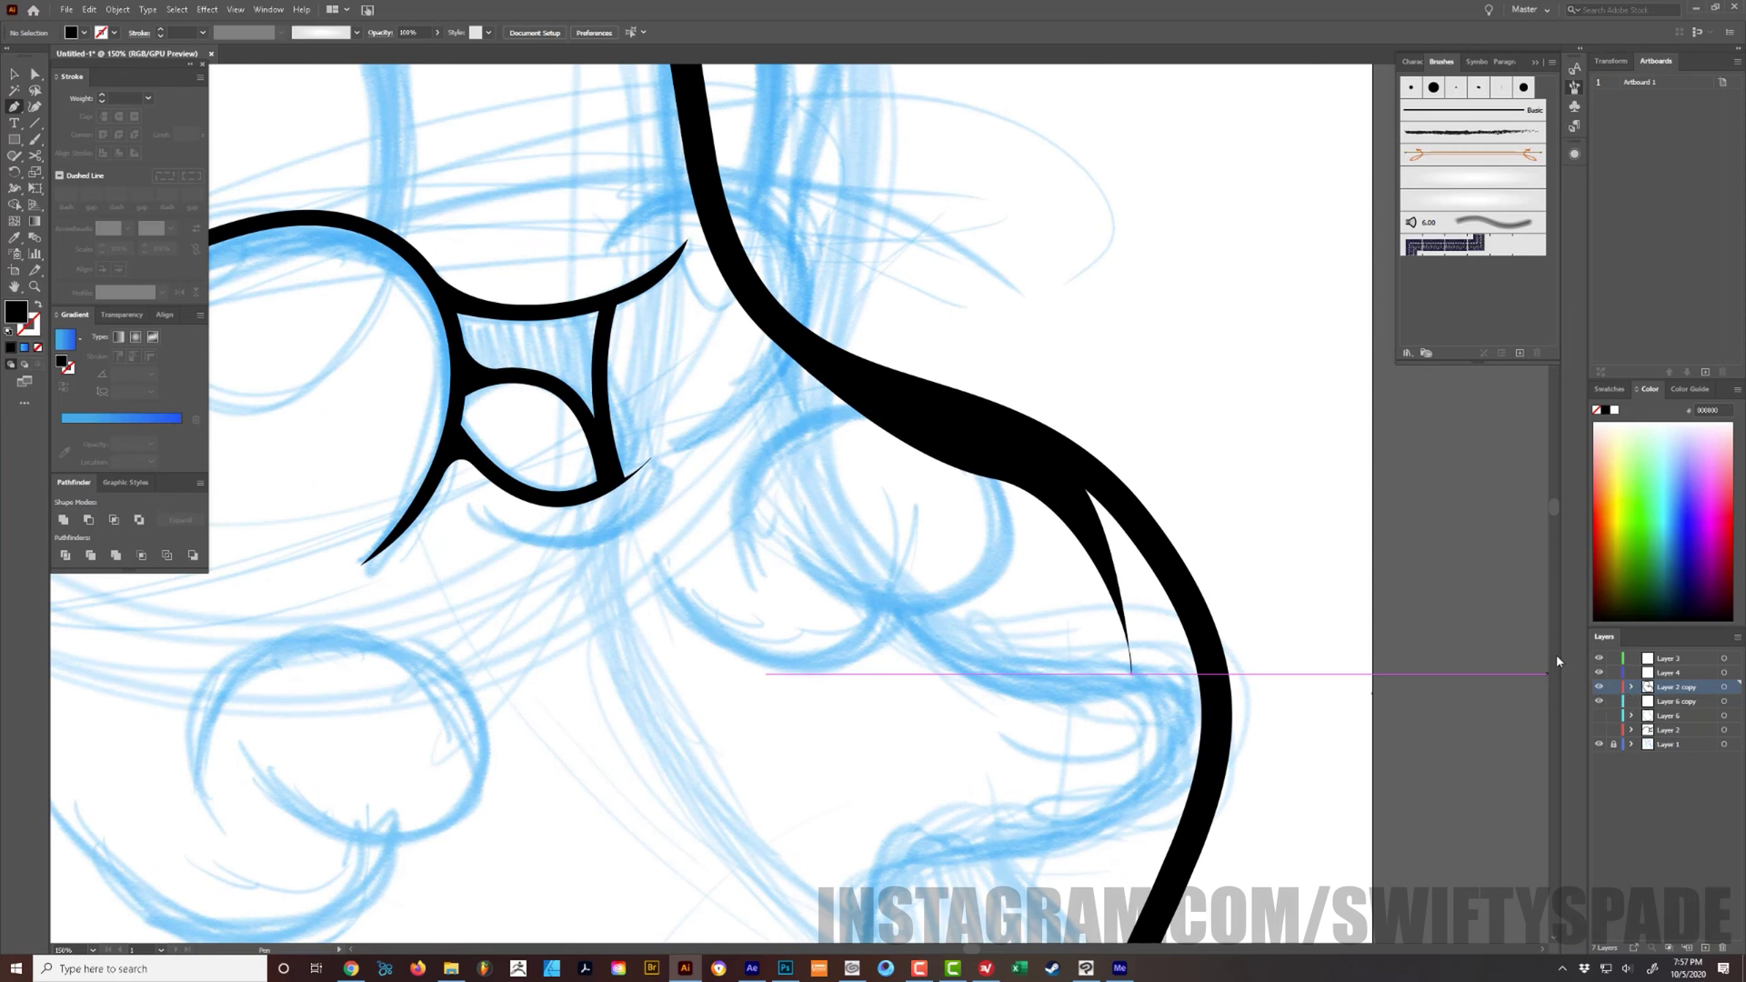
# - Lock the Layer 2 copy, then show Layer 6 and select its original head outline stroke
pyautogui.click(1613, 689)
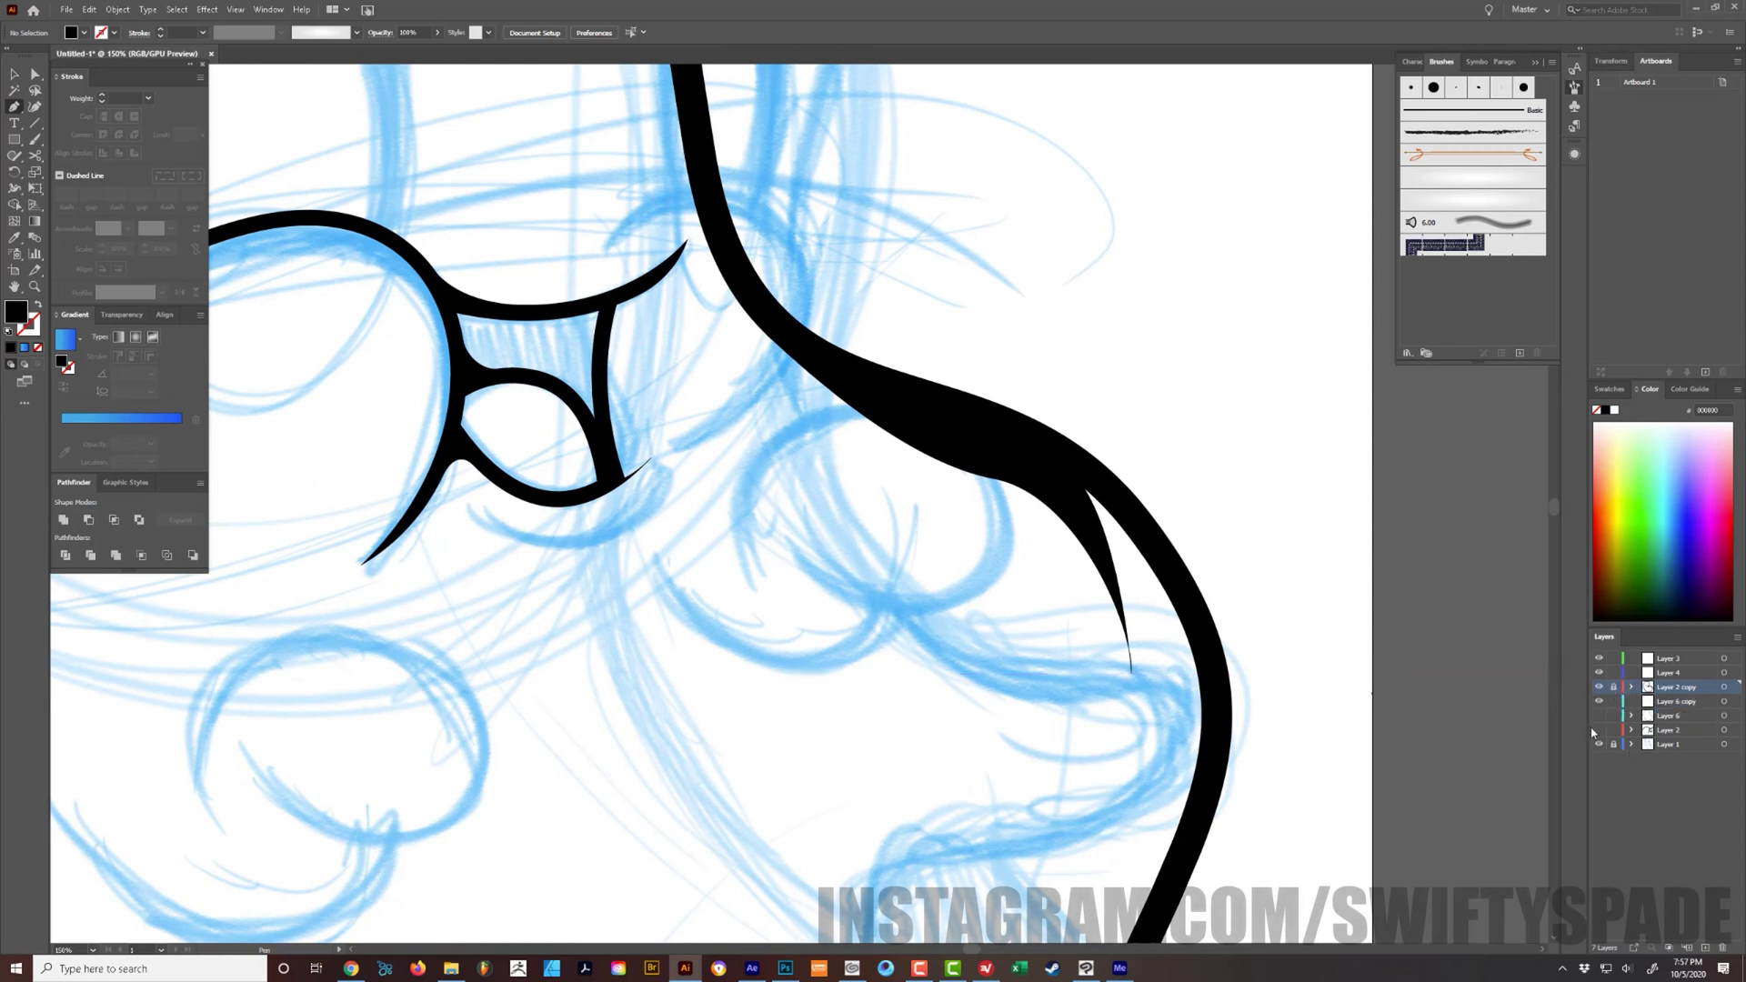
pyautogui.click(1725, 716)
pyautogui.click(1725, 717)
pyautogui.hotkey('ctrl', '-')
pyautogui.hotkey('ctrl', '-')
pyautogui.hotkey('ctrl', '-')
pyautogui.hotkey('ctrl', '-')
pyautogui.hotkey('ctrl', '-')
pyautogui.hotkey('ctrl', '+')
pyautogui.hotkey('ctrl', '+')
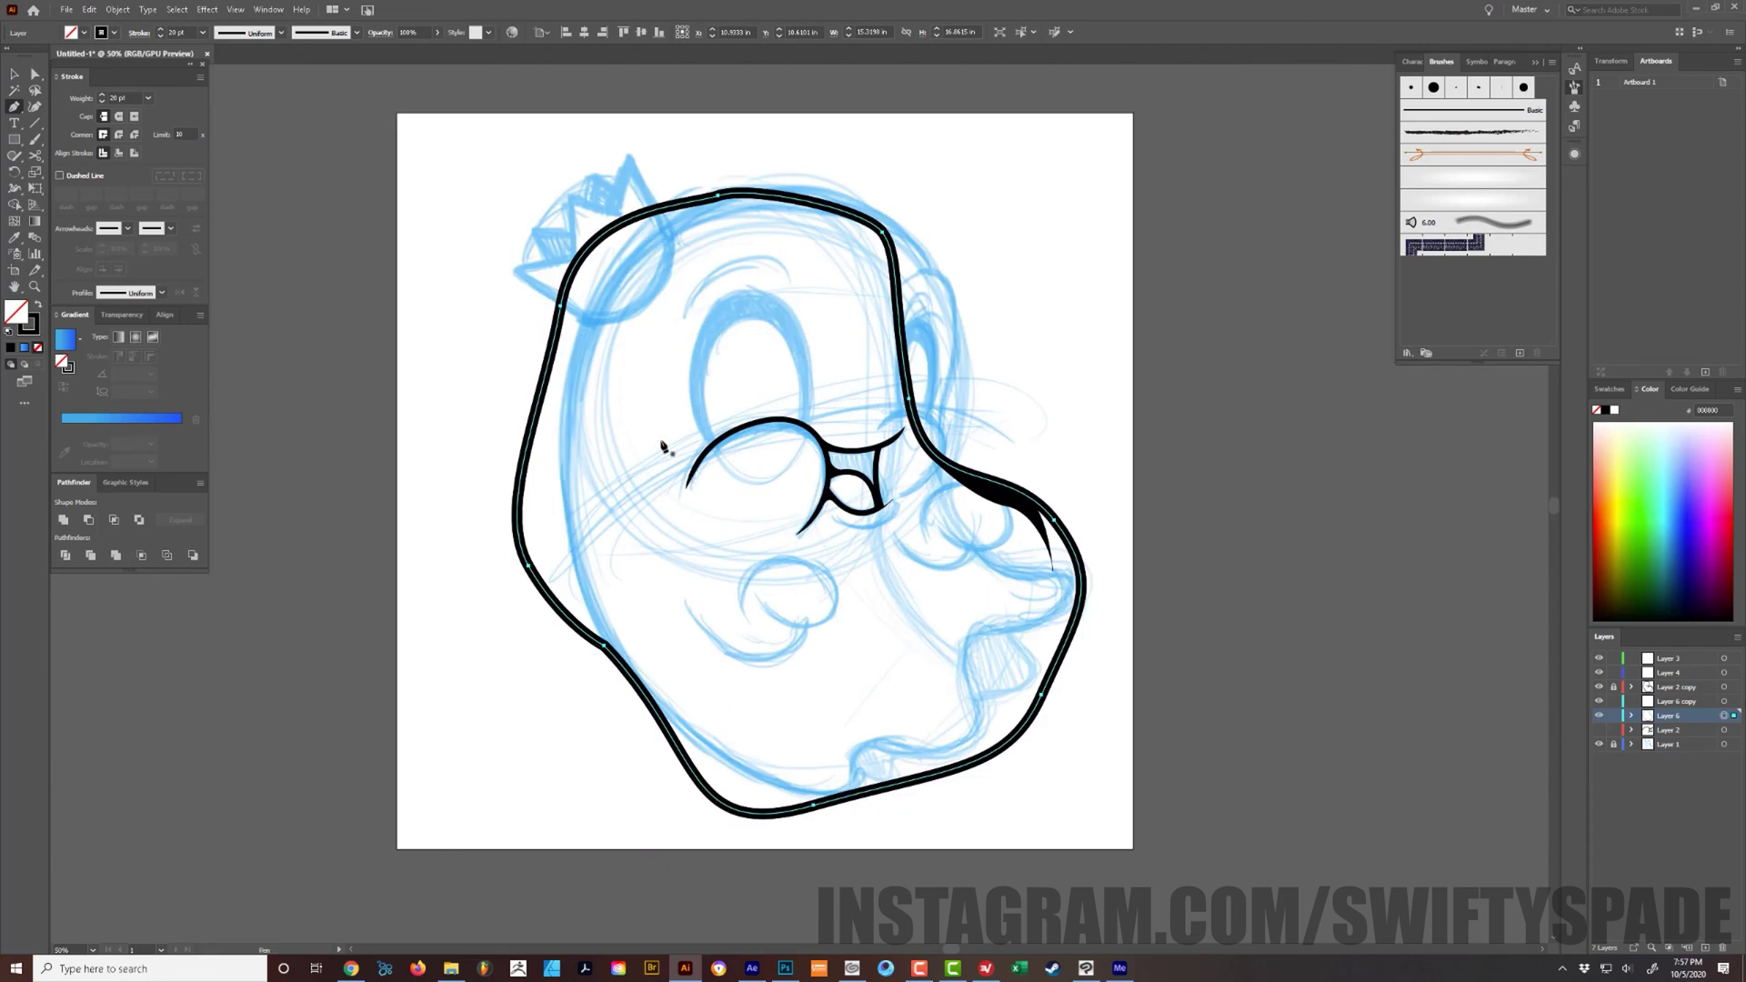
# - Fill the head outline on Layer 6 with light blue, lock that layer, and make the Layer 6 copy active
pyautogui.click(1608, 389)
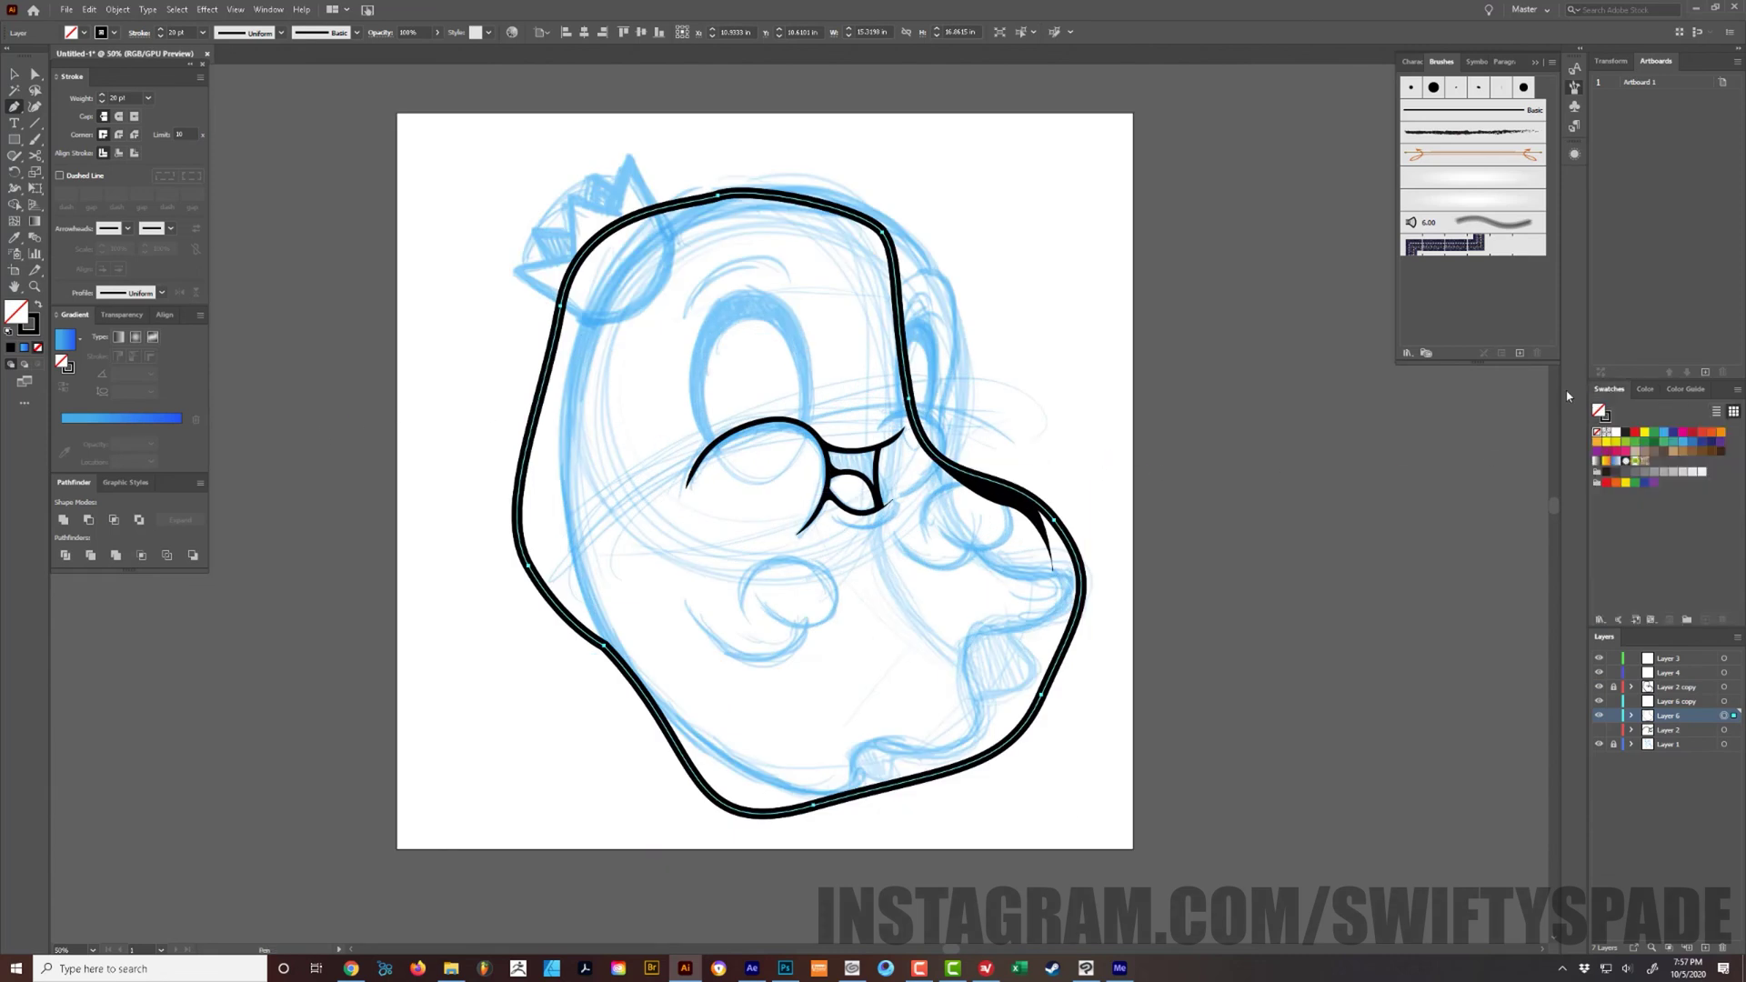
pyautogui.click(1664, 433)
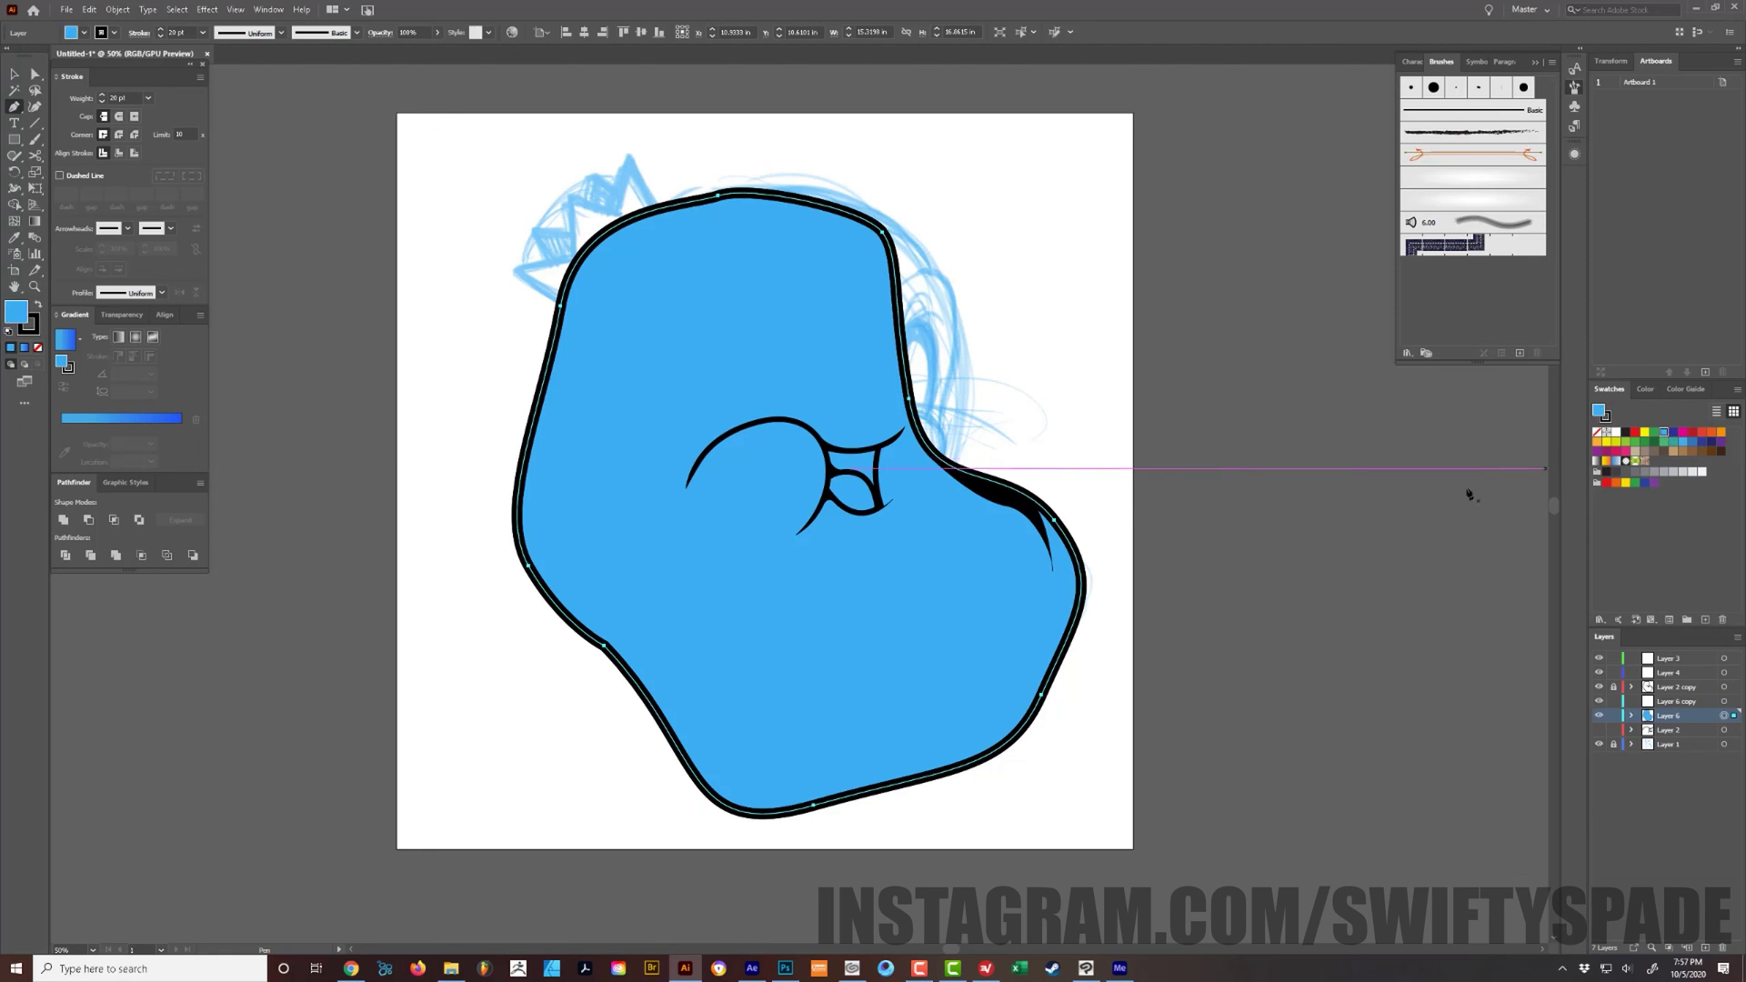
pyautogui.keyDown('ctrl'); pyautogui.click(1197, 573); pyautogui.keyUp('ctrl')
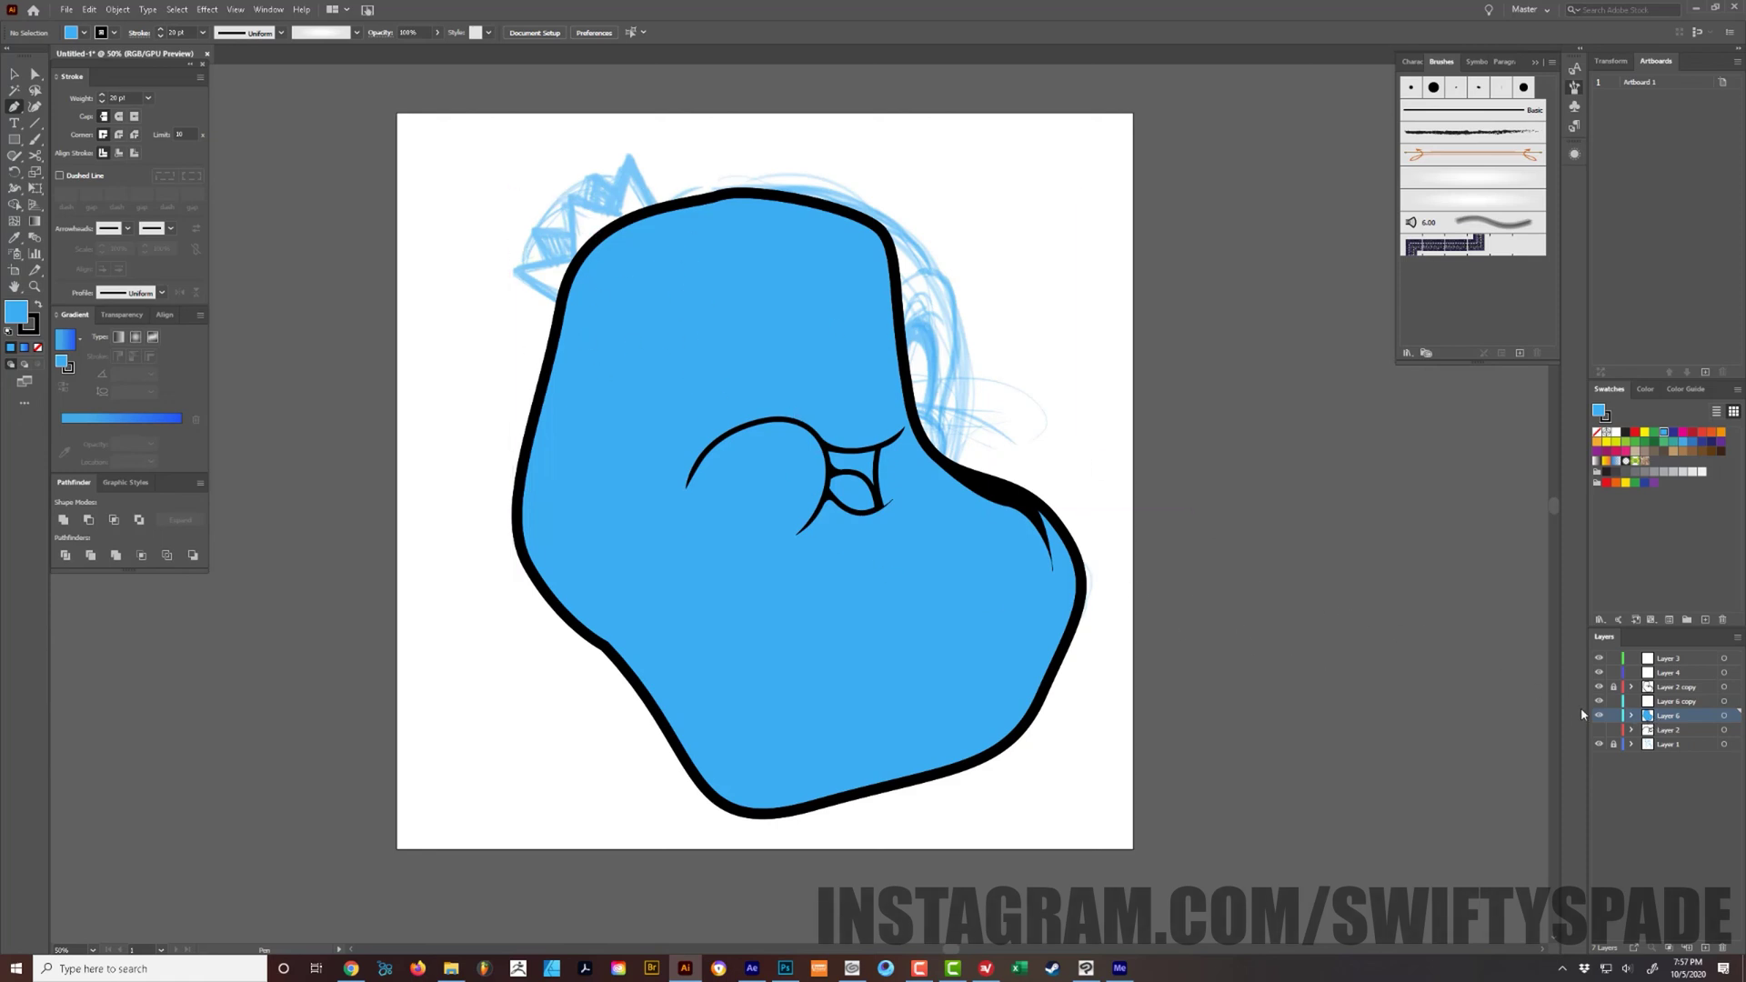
pyautogui.click(1683, 702)
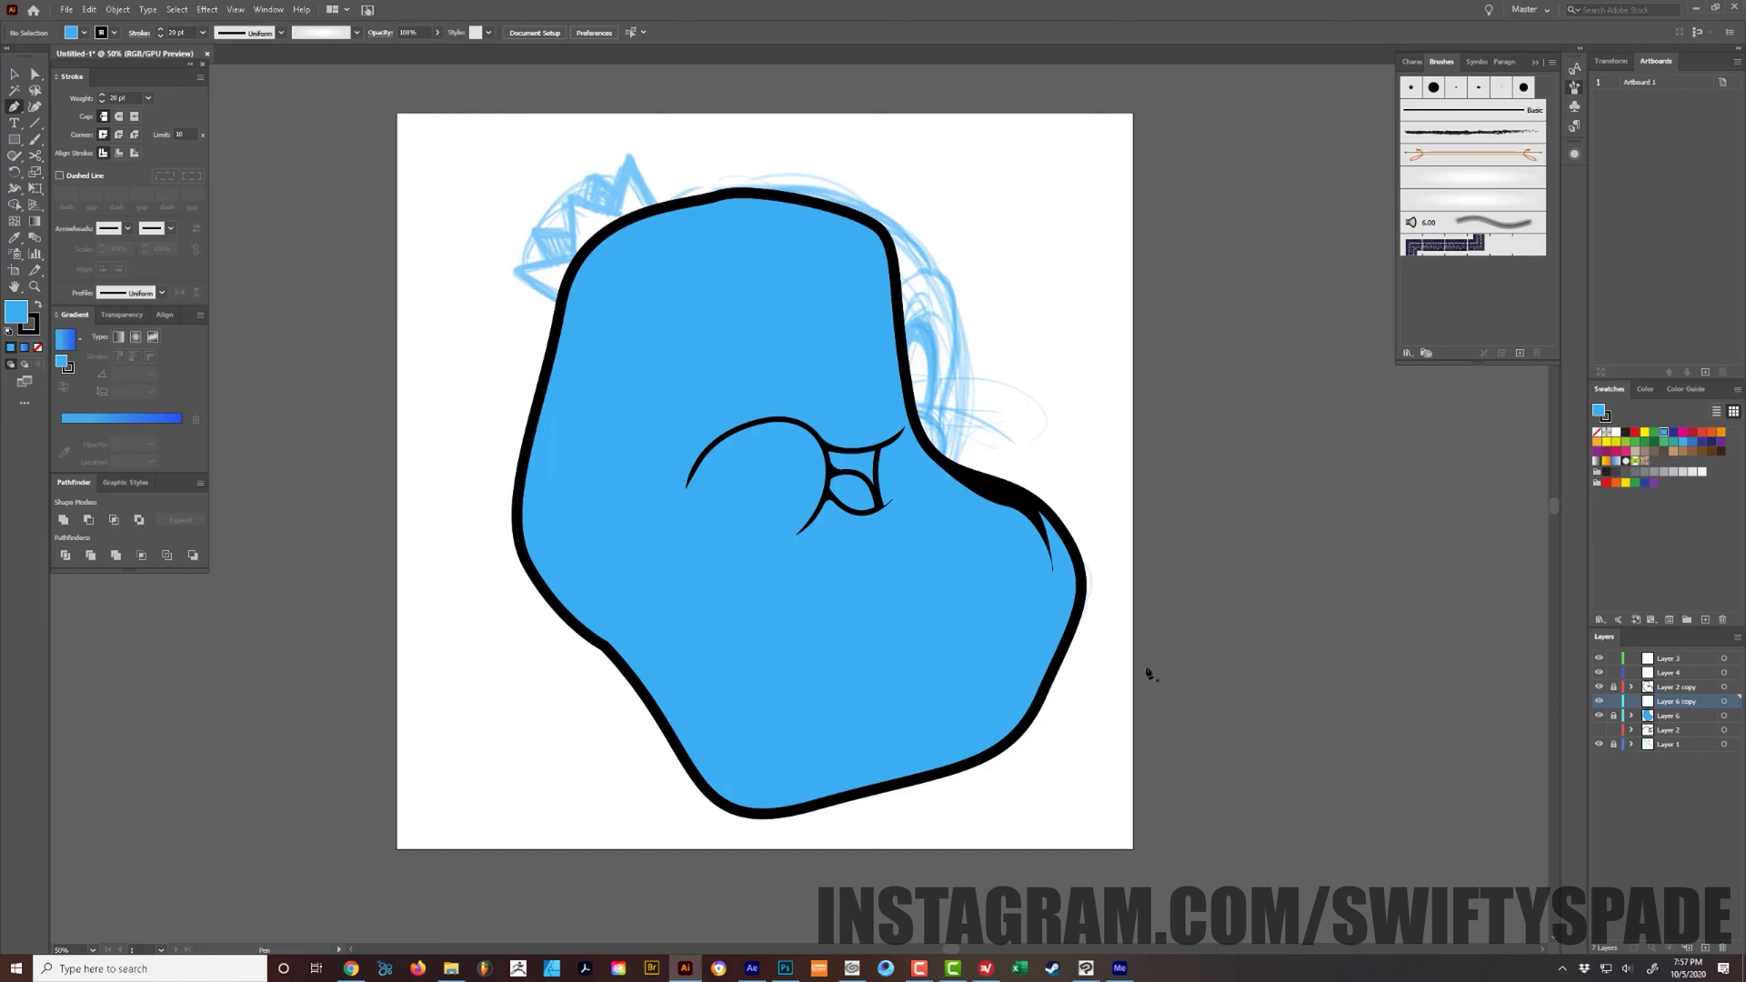
# - Set the drawing colours to no stroke and a darker shade of the blue fill for shading
pyautogui.hotkey('ctrl', '+')
pyautogui.hotkey('ctrl', '+')
pyautogui.hotkey('ctrl', '+')
pyautogui.moveTo(1212, 776); pyautogui.dragTo(1039, 489)
pyautogui.moveTo(1382, 784); pyautogui.dragTo(1222, 664)
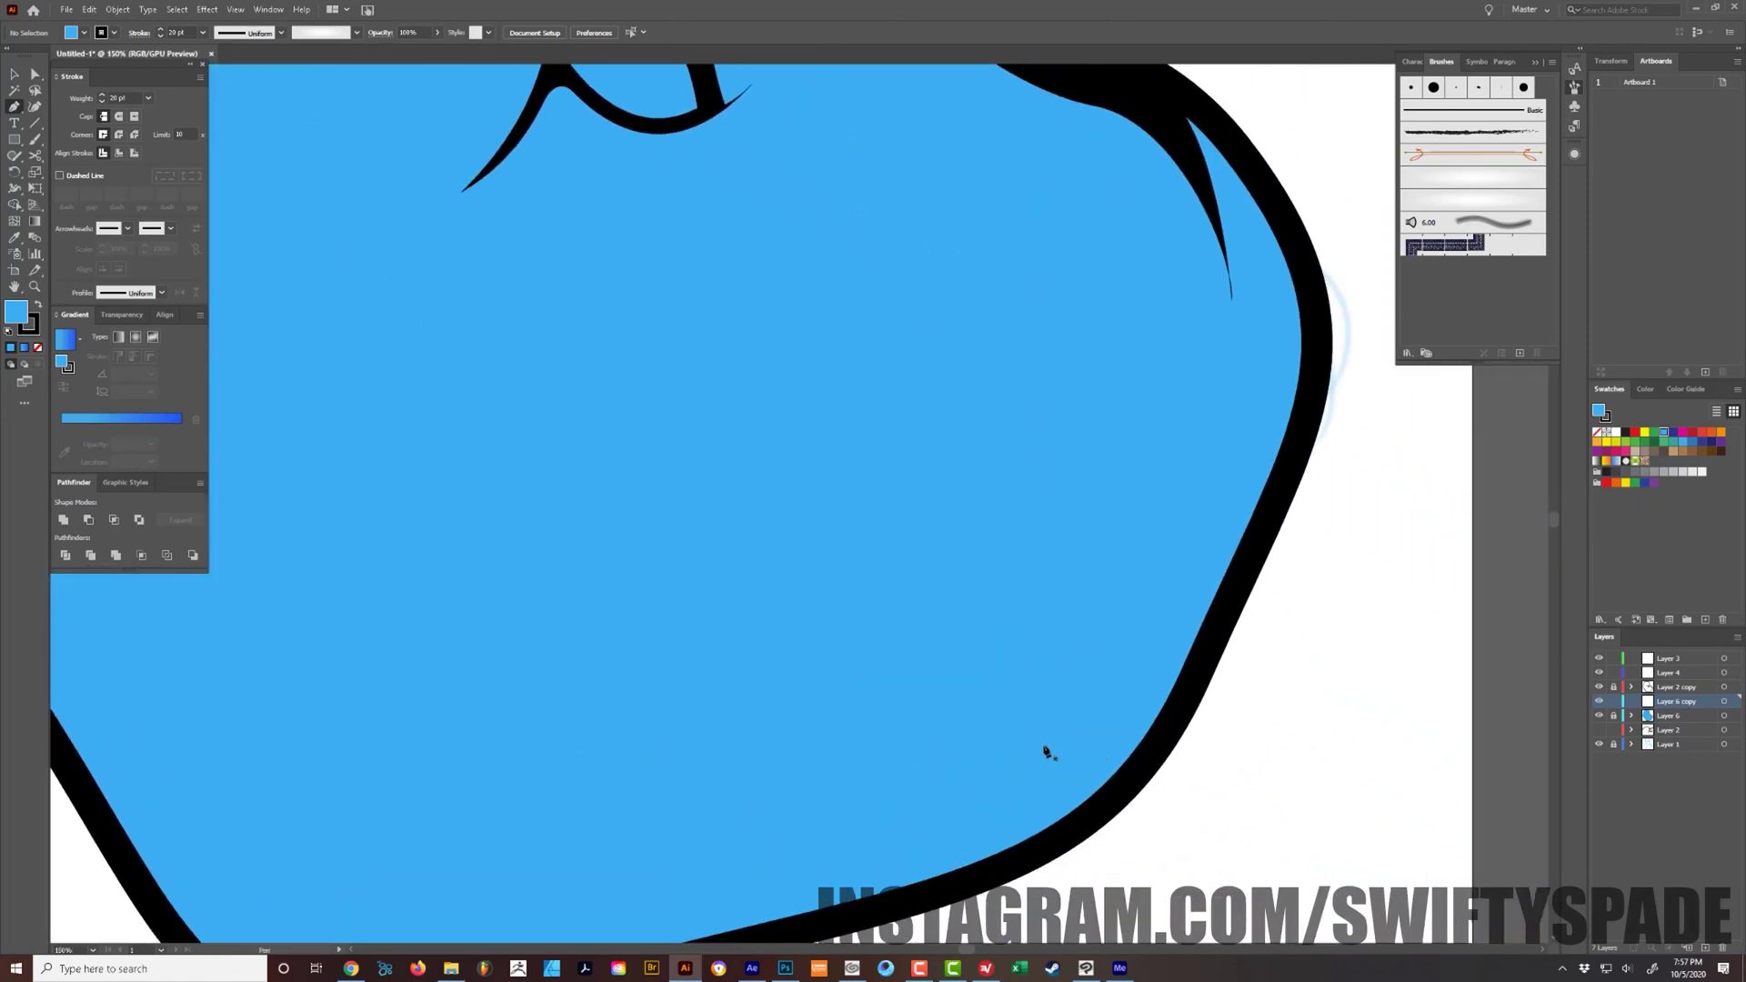
pyautogui.click(367, 464)
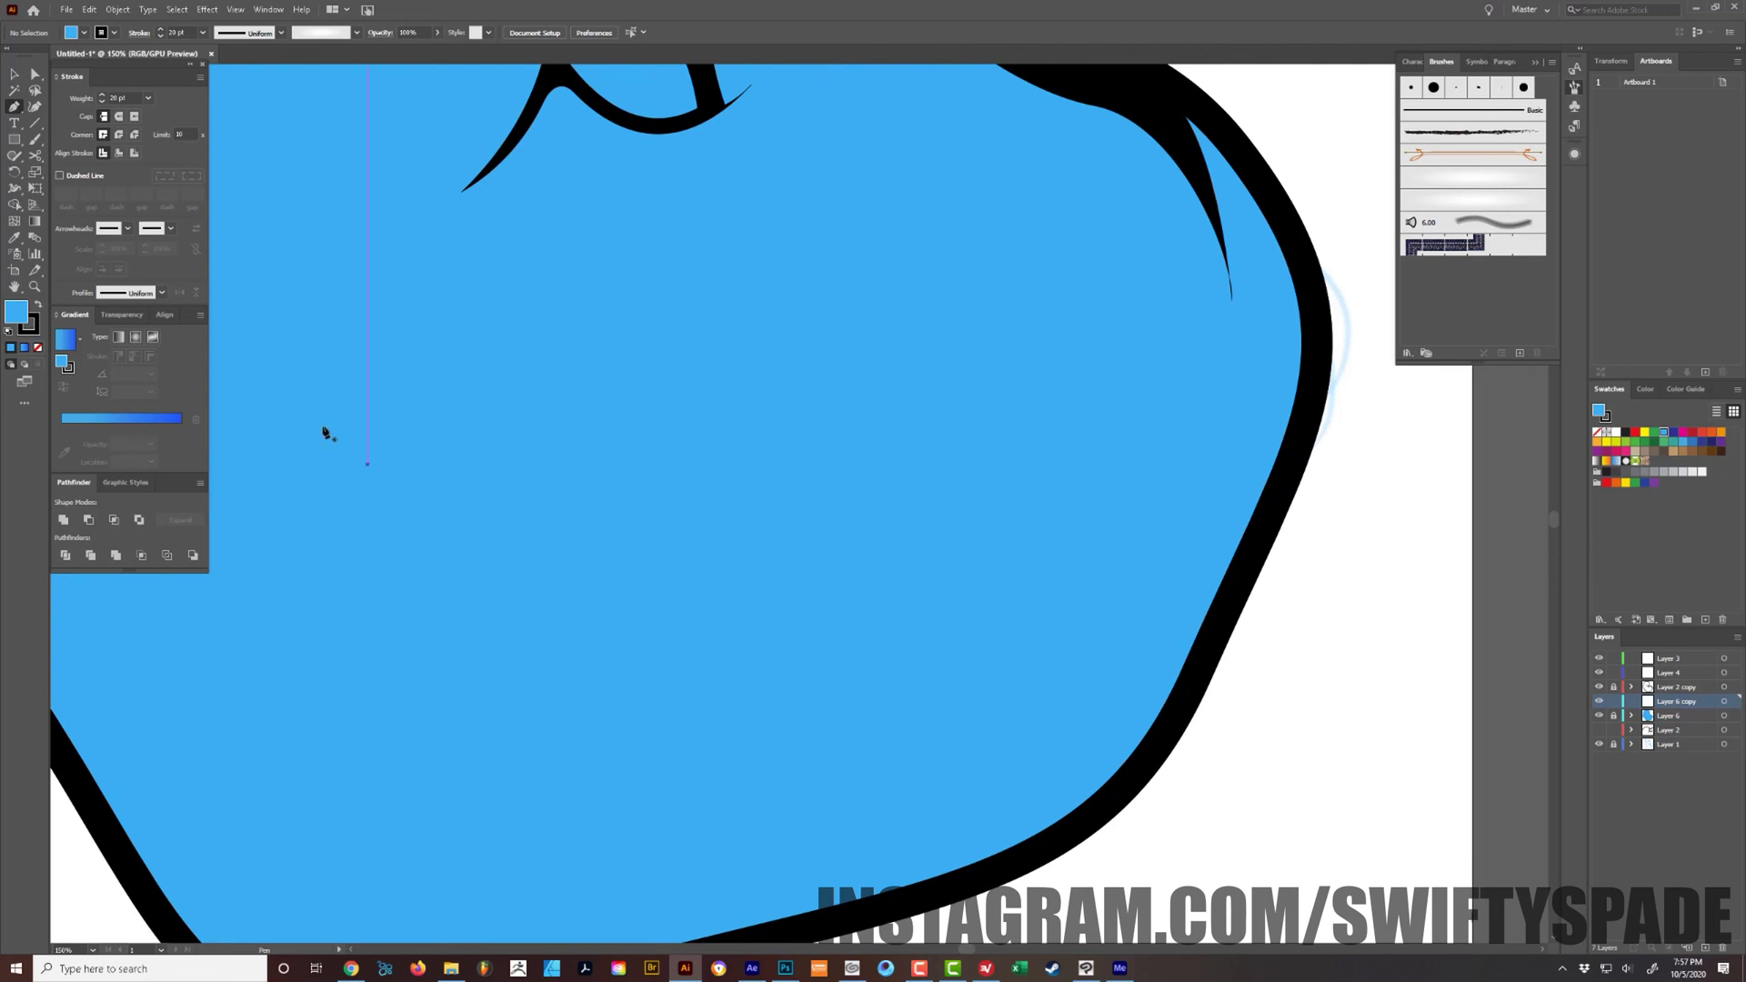
pyautogui.click(28, 332)
pyautogui.click(38, 348)
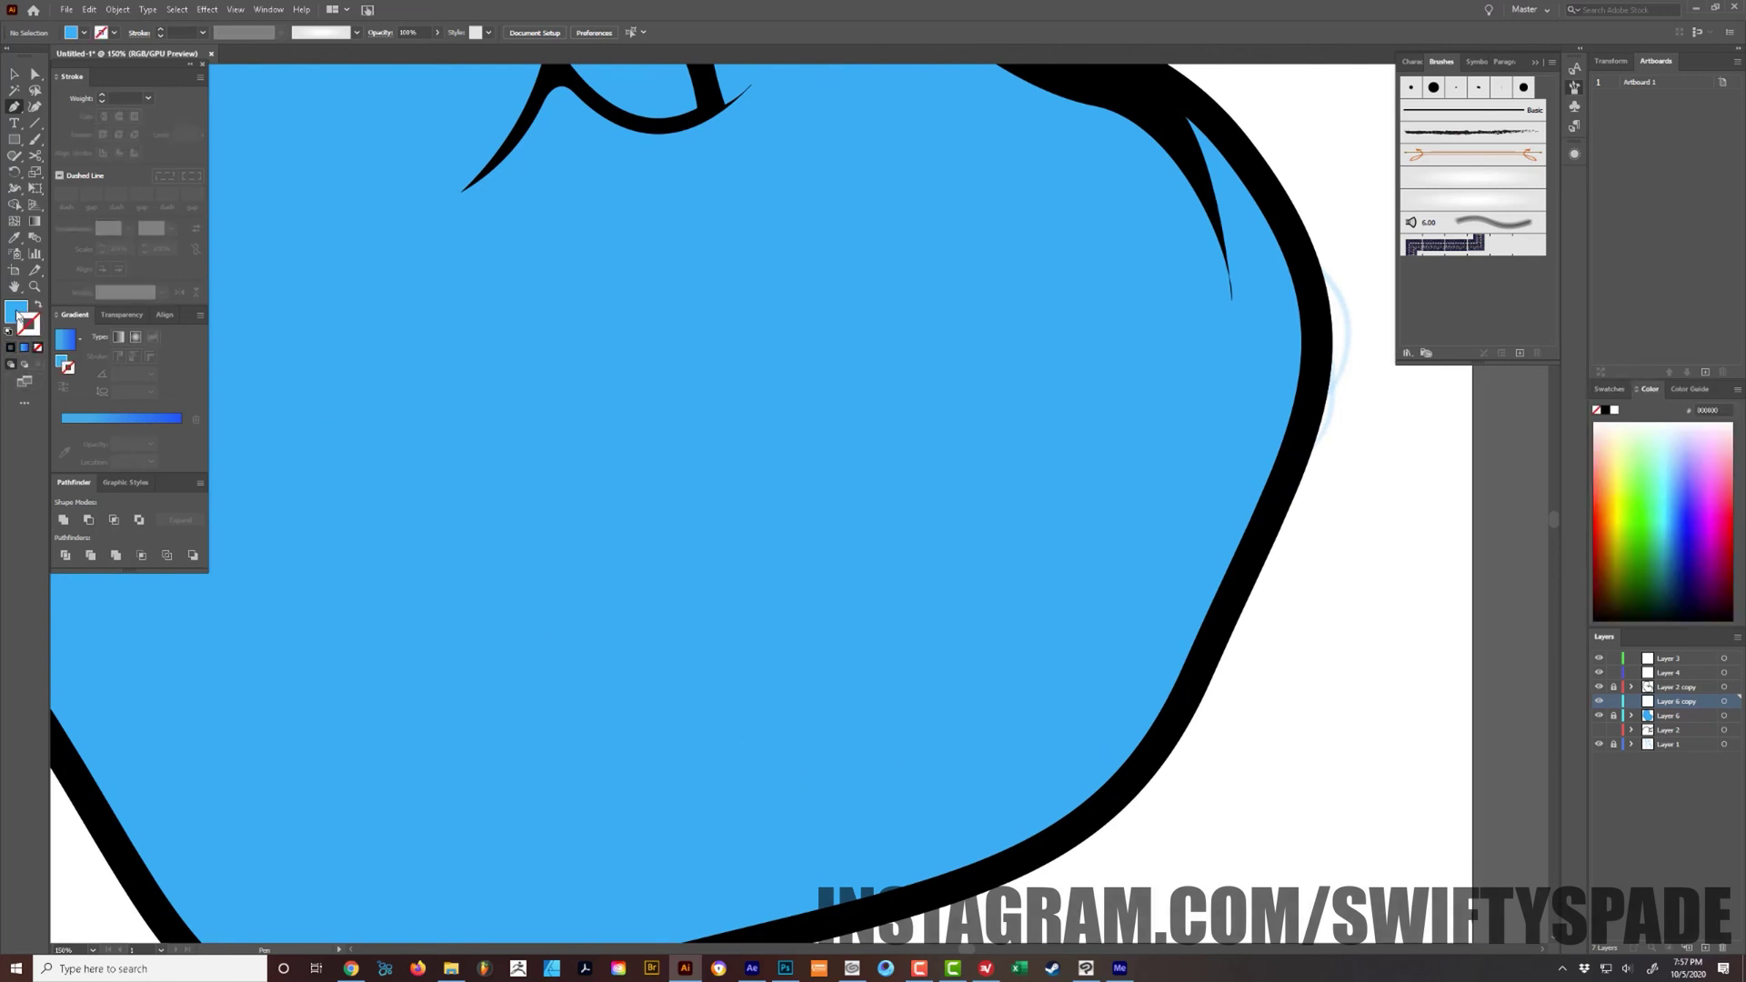
pyautogui.doubleClick(16, 313)
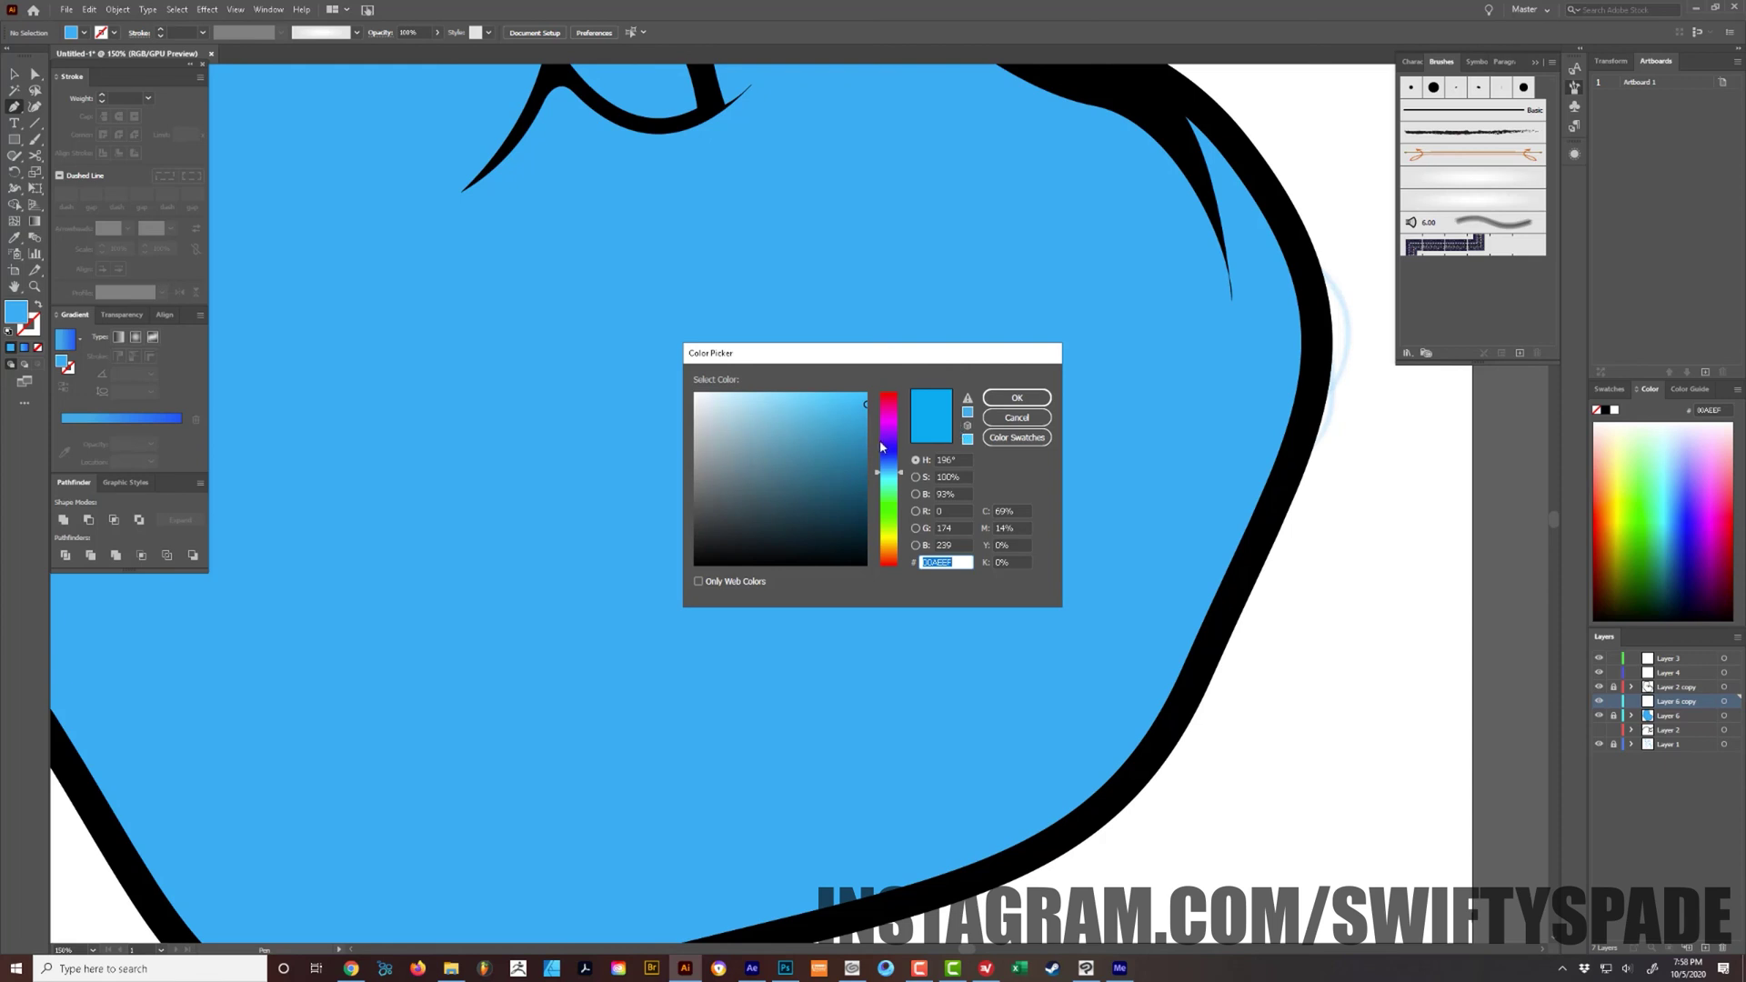
pyautogui.click(864, 441)
pyautogui.click(1004, 397)
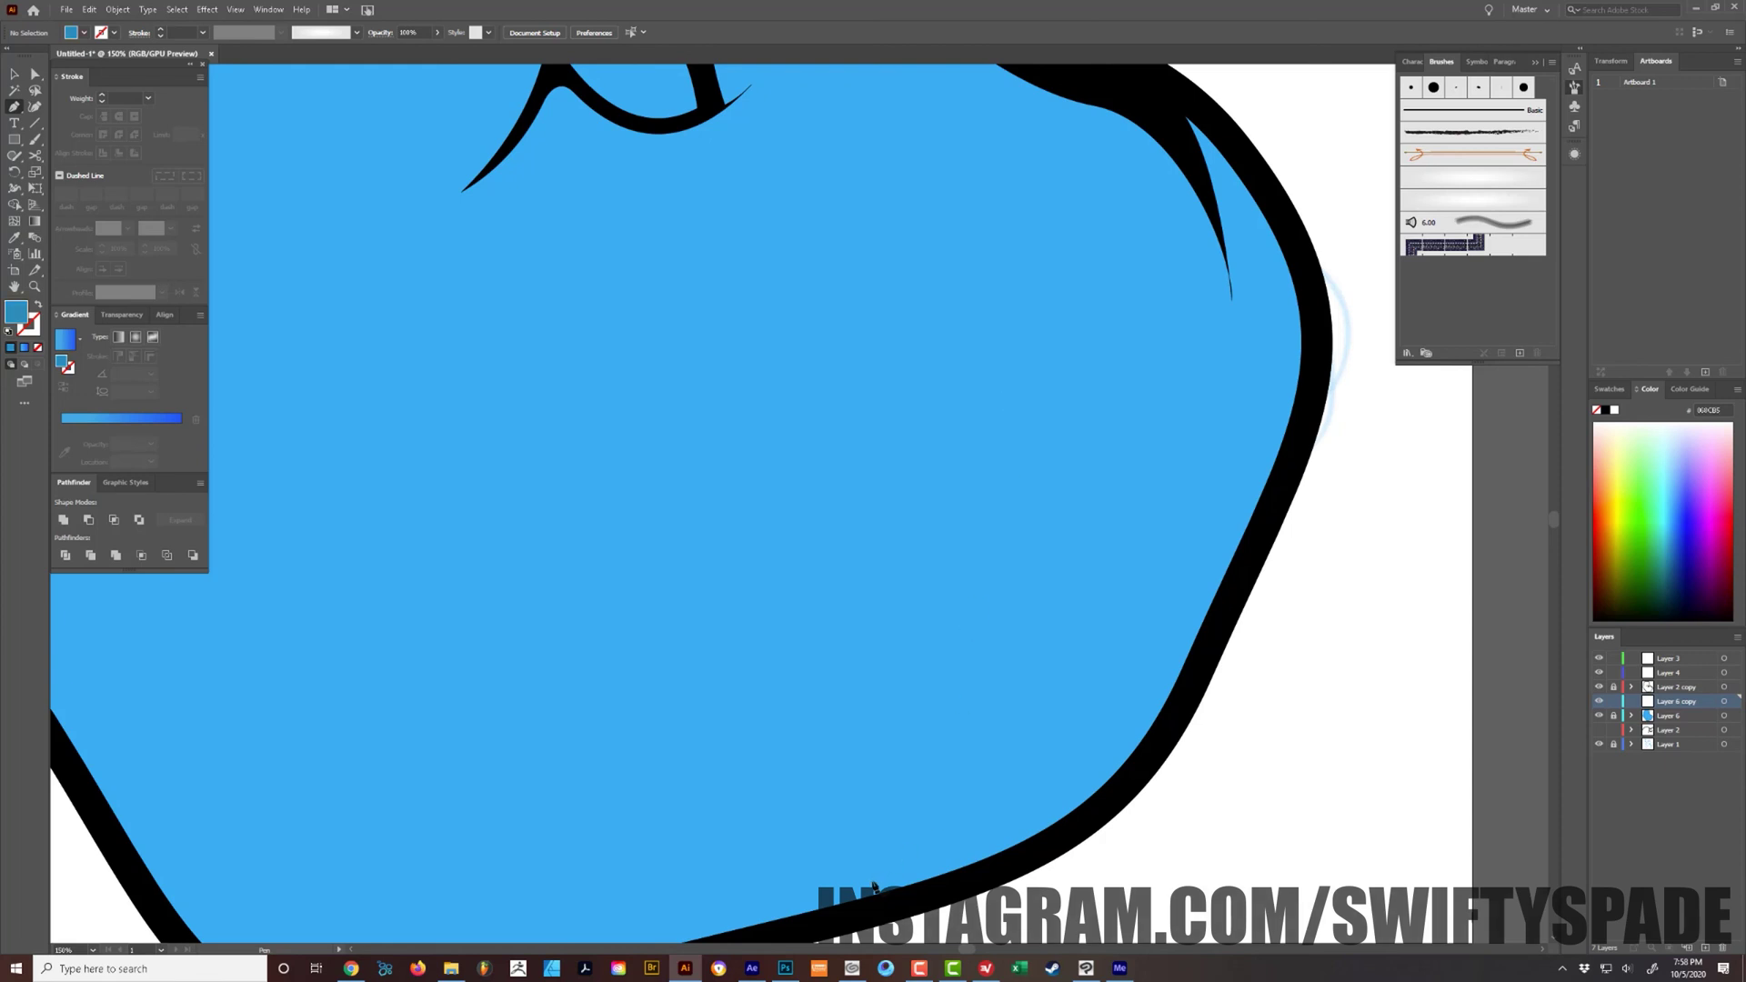
# - Start a shadow shape with the Pen tool, tracing its inner edge from the chin up towards the bridge of the nose
pyautogui.moveTo(874, 897)
pyautogui.mouseDown()
pyautogui.moveTo(952, 865)
pyautogui.moveTo(1058, 617)
pyautogui.mouseUp()
pyautogui.moveTo(1088, 526); pyautogui.dragTo(1047, 820)
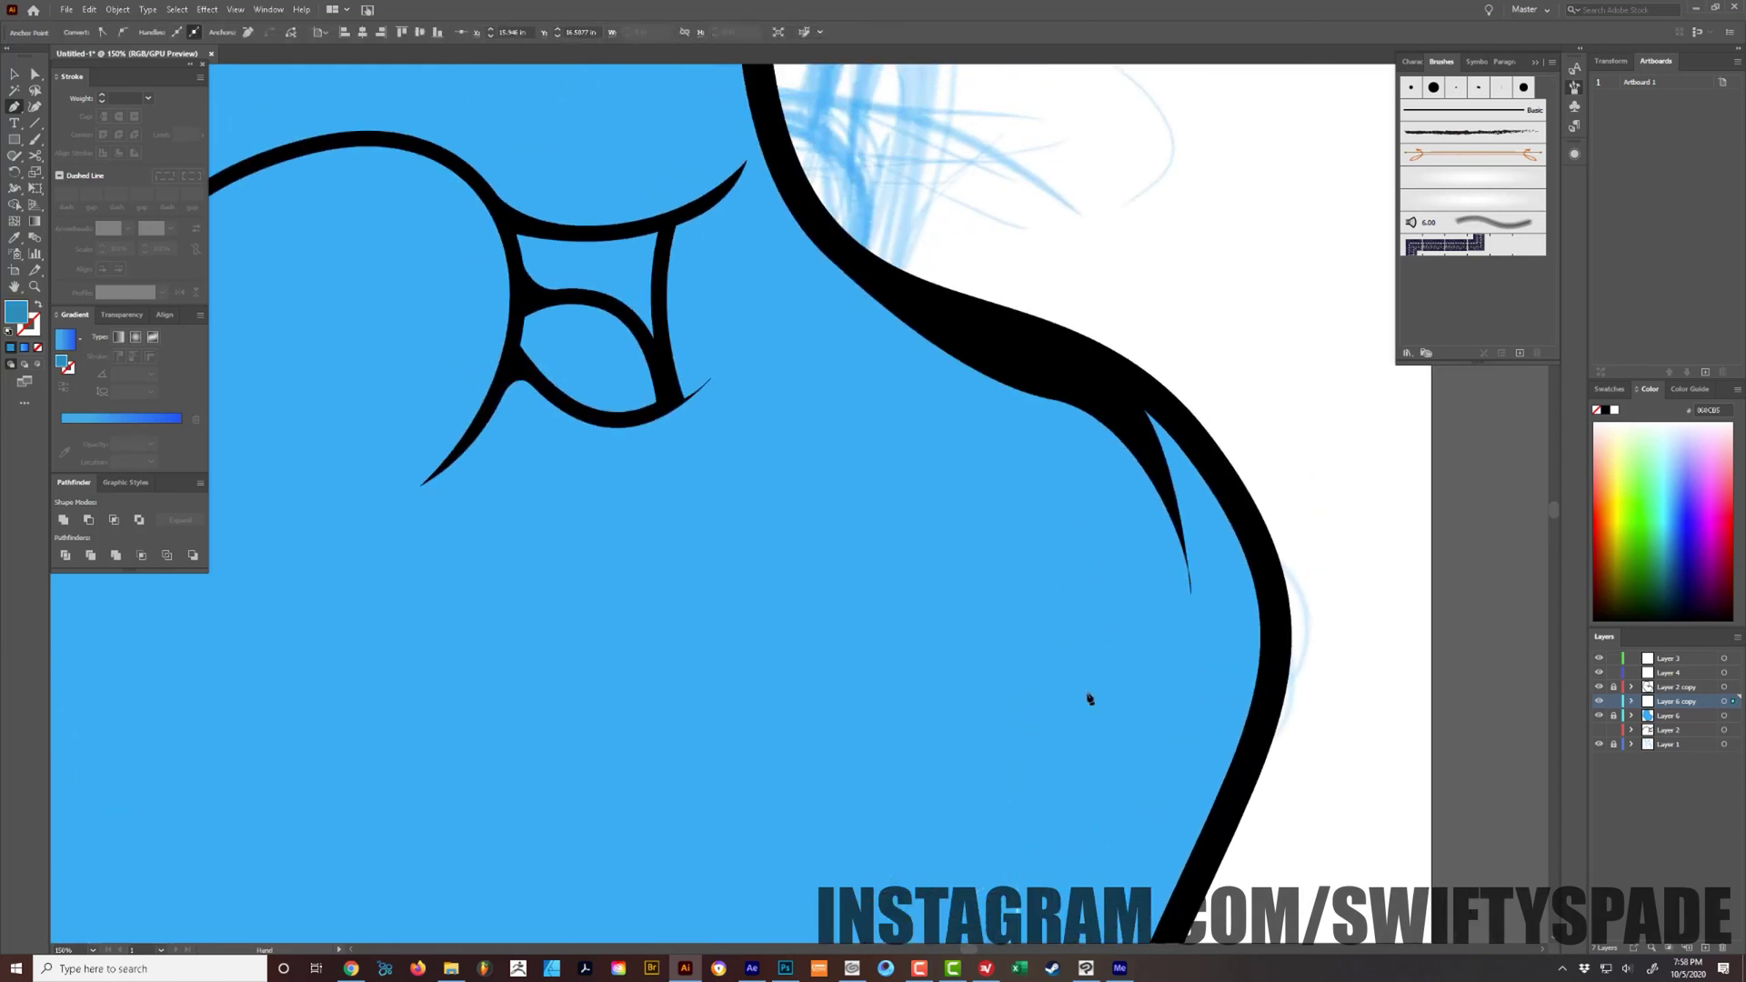
pyautogui.moveTo(1099, 616); pyautogui.dragTo(1049, 513)
pyautogui.scroll(3, 979, 477)
pyautogui.click(982, 670)
pyautogui.click(837, 568)
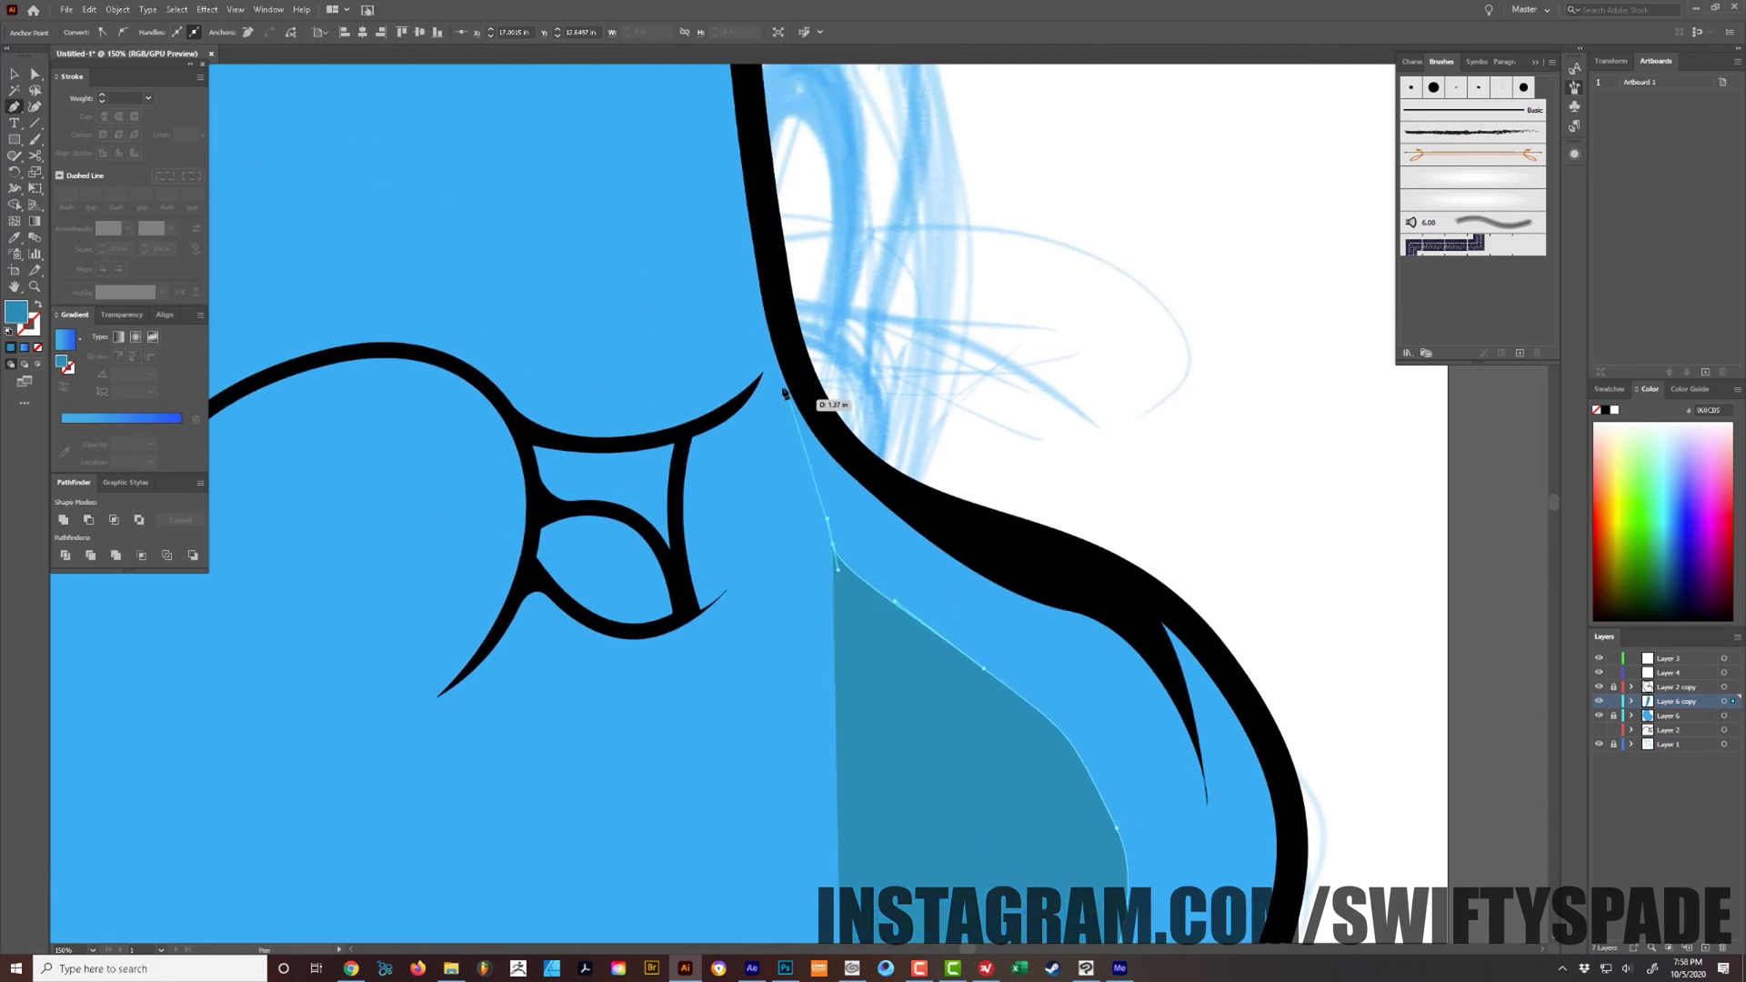
# - Continue the shadow path inside the black outline from the bridge down over the thickened line above the nose
pyautogui.click(776, 343)
pyautogui.click(851, 443)
pyautogui.click(915, 498)
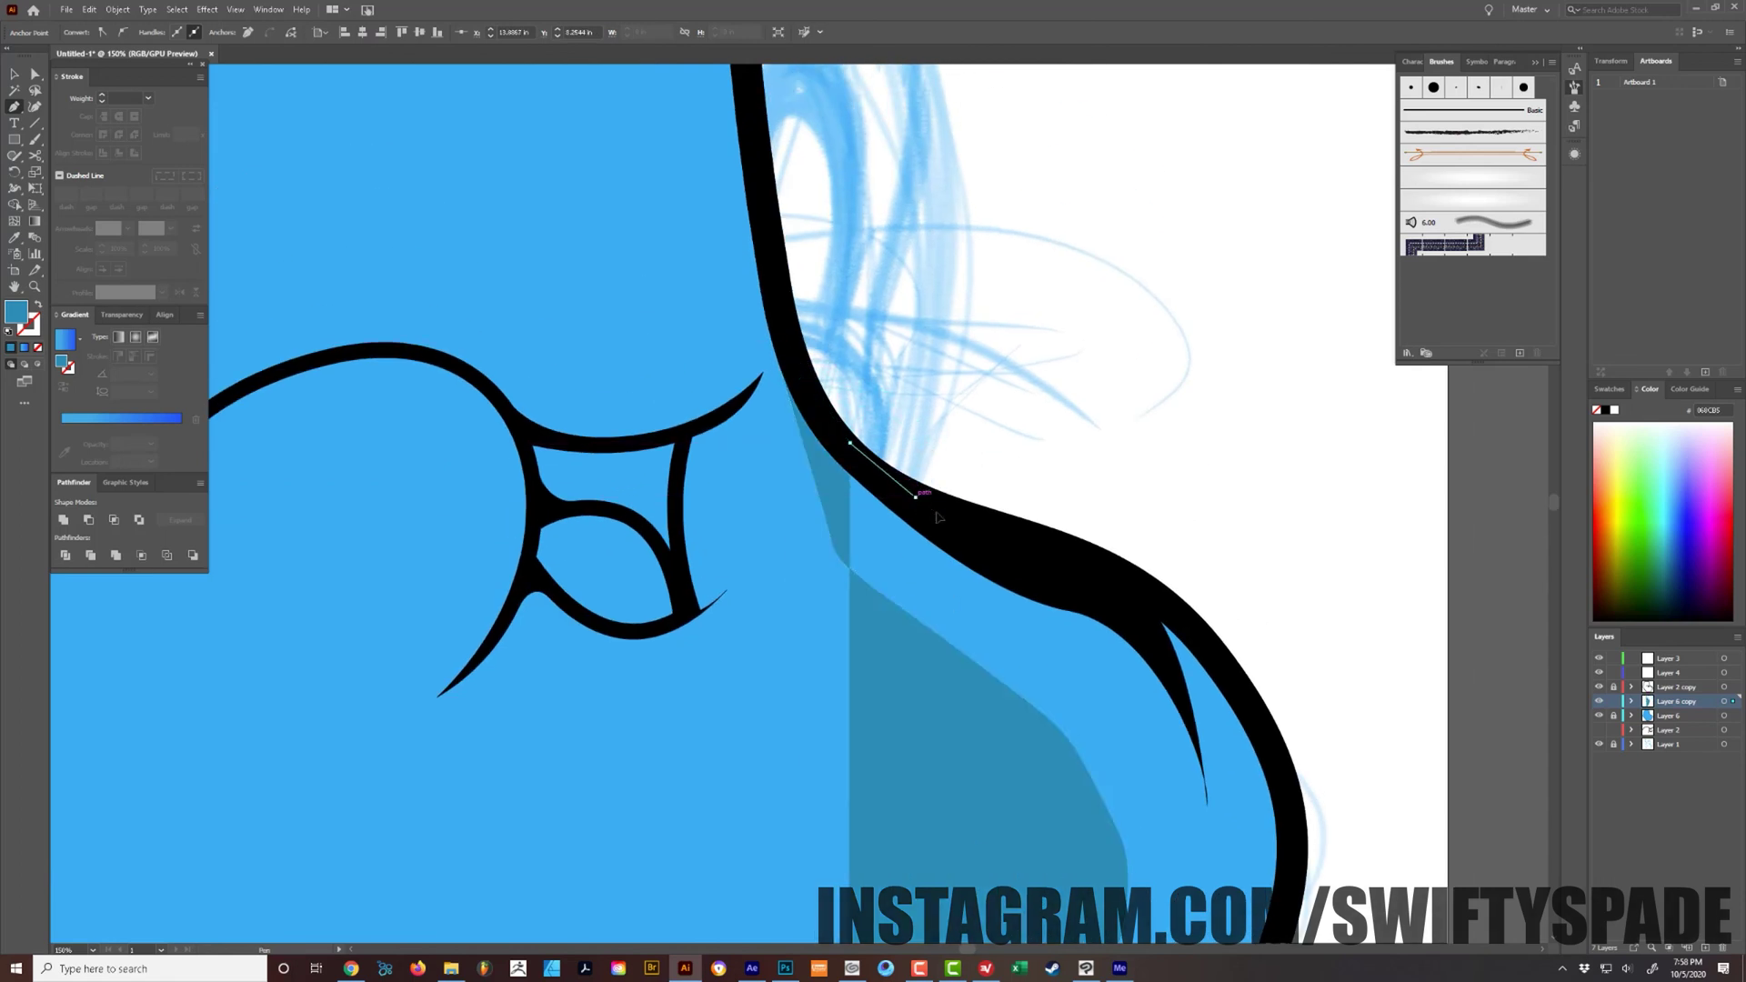
pyautogui.click(1008, 535)
pyautogui.click(1092, 552)
pyautogui.moveTo(1158, 614); pyautogui.dragTo(1018, 409)
pyautogui.click(1042, 416)
pyautogui.click(1115, 484)
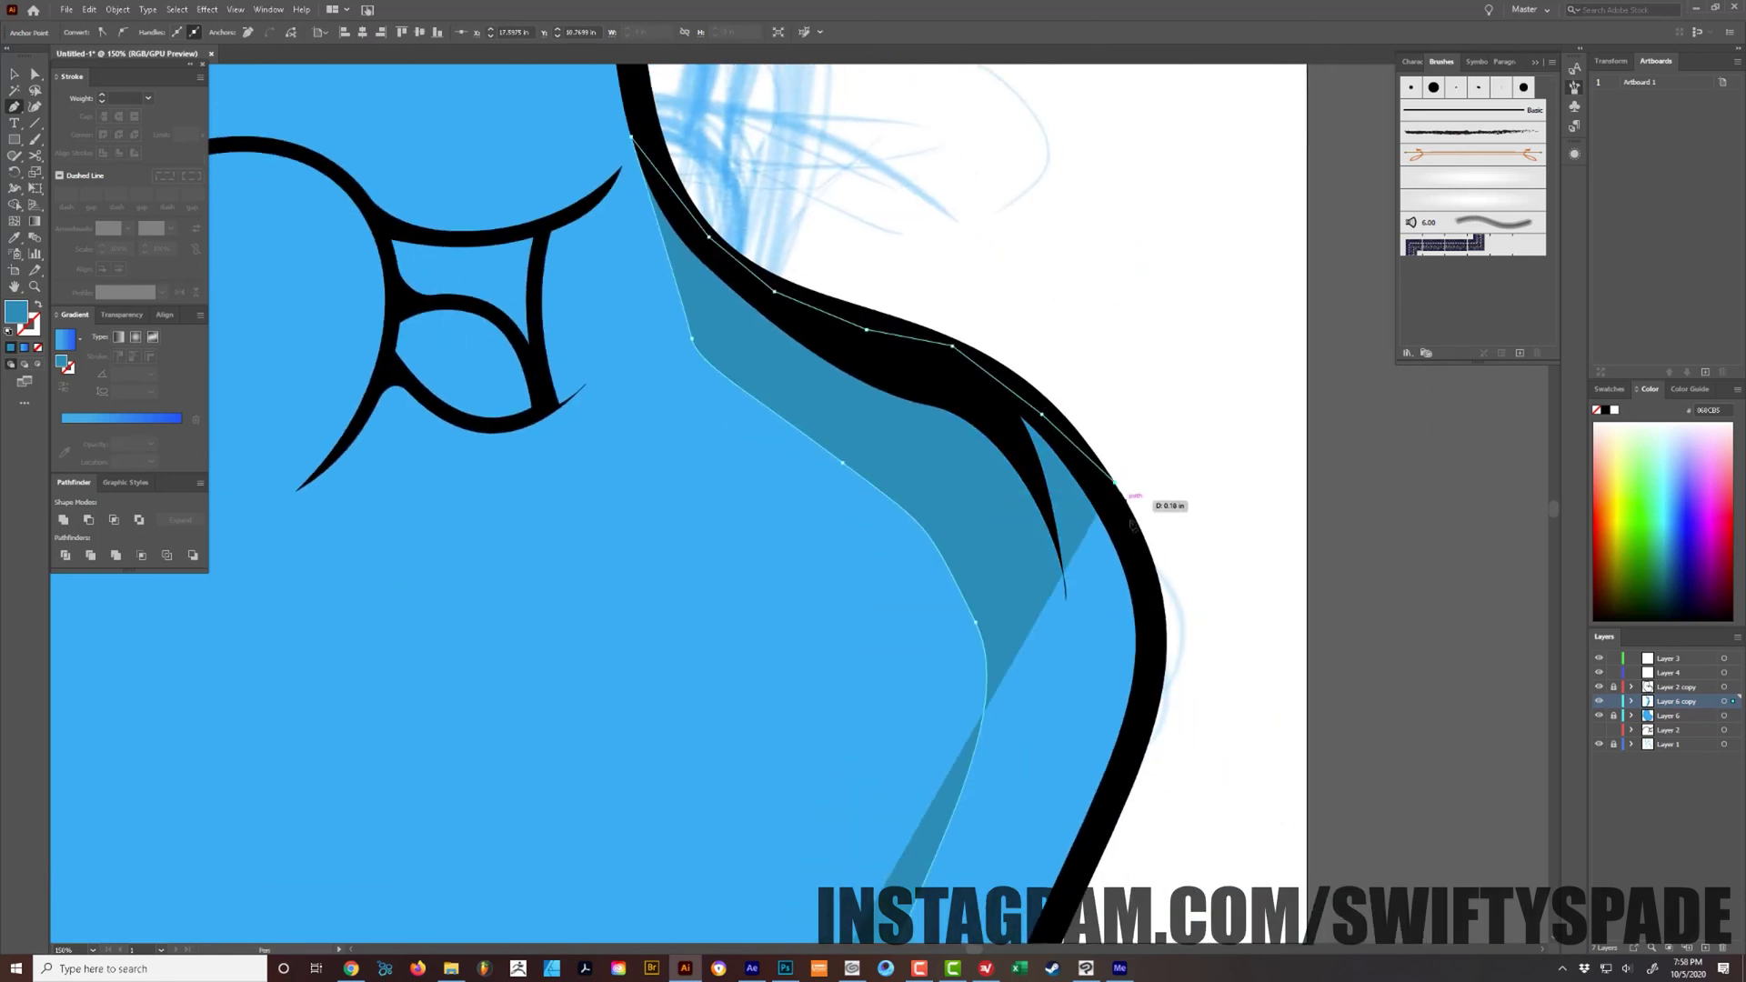
# - Run the shadow path down the thick outline to the chin, close the shape at its starting point, and deselect it
pyautogui.moveTo(1152, 673); pyautogui.dragTo(1125, 508)
pyautogui.click(1125, 507)
pyautogui.click(1110, 566)
pyautogui.scroll(-3, 1103, 576)
pyautogui.hscroll(-1, 1103, 576)
pyautogui.click(1068, 618)
pyautogui.click(1015, 716)
pyautogui.click(949, 780)
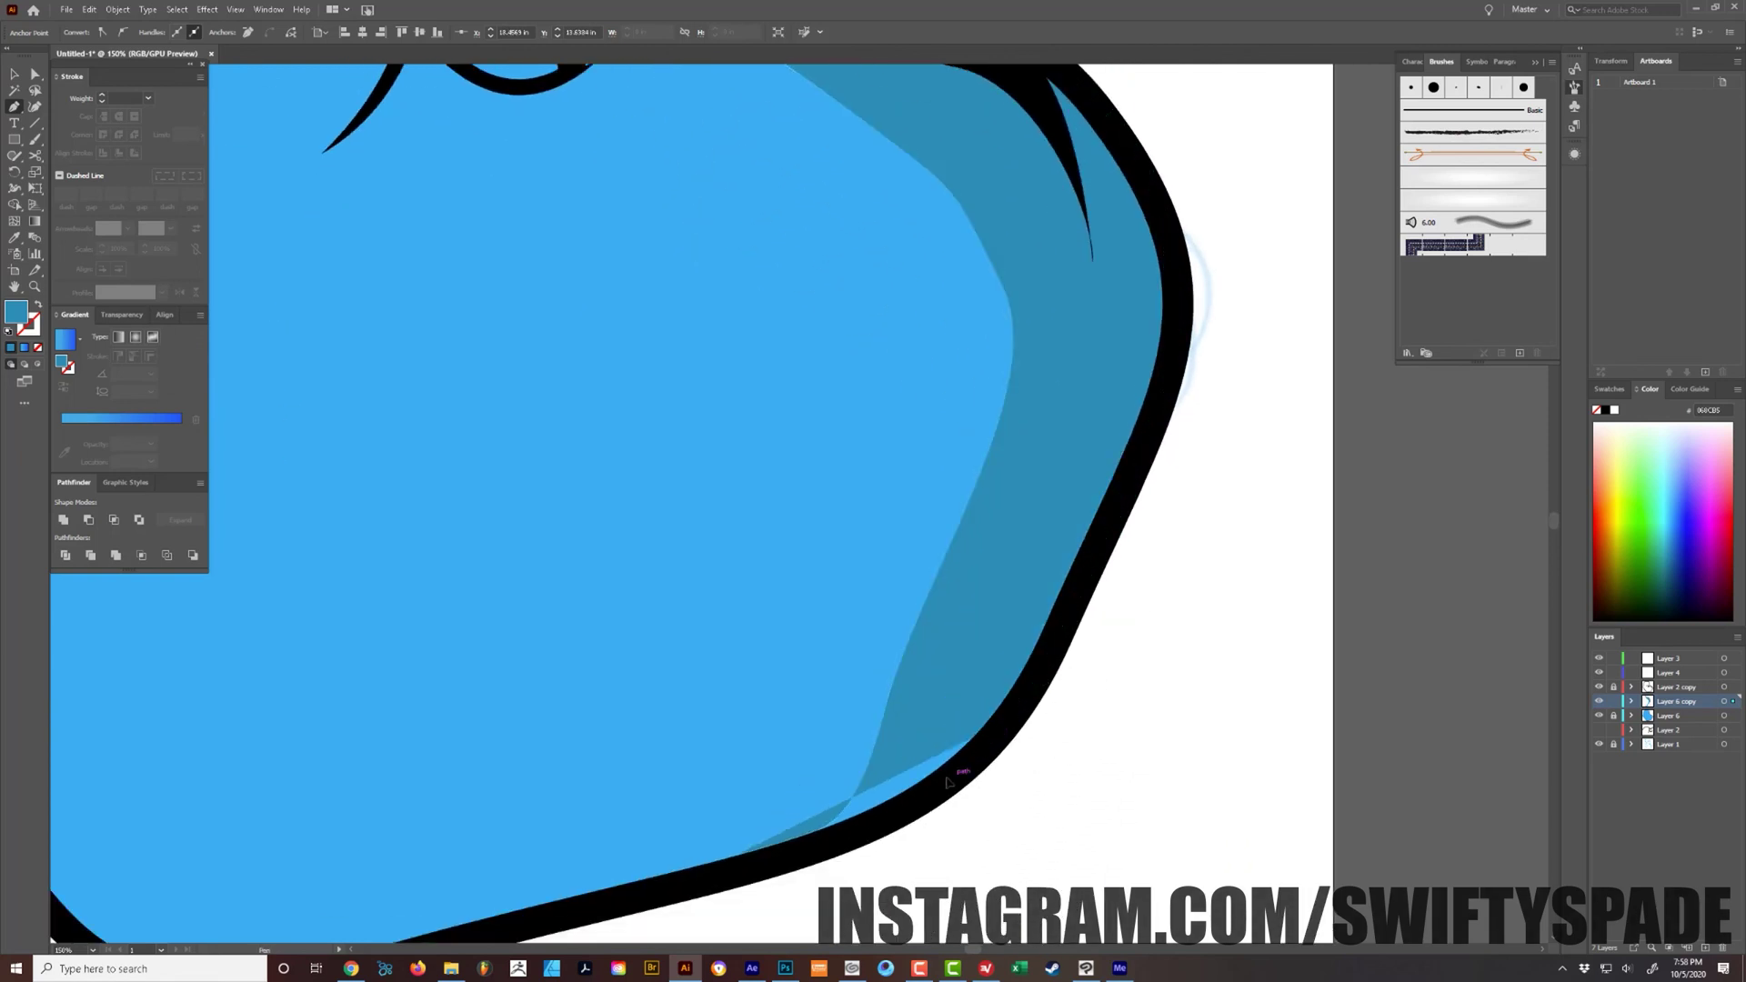
pyautogui.moveTo(889, 819); pyautogui.dragTo(881, 824)
pyautogui.click(851, 841)
pyautogui.click(810, 850)
pyautogui.click(762, 870)
pyautogui.click(747, 857)
pyautogui.click(734, 857)
pyautogui.keyDown('ctrl'); pyautogui.click(1043, 833); pyautogui.keyUp('ctrl')
# - Examine the whole head with its new shadow along the nose and jaw
pyautogui.hotkey('ctrl', '-')
pyautogui.hotkey('ctrl', '-')
pyautogui.hotkey('ctrl', '-')
pyautogui.hotkey('ctrl', '-')
pyautogui.hotkey('ctrl', '-')
pyautogui.hotkey('ctrl', '-')
pyautogui.hotkey('ctrl', '-')
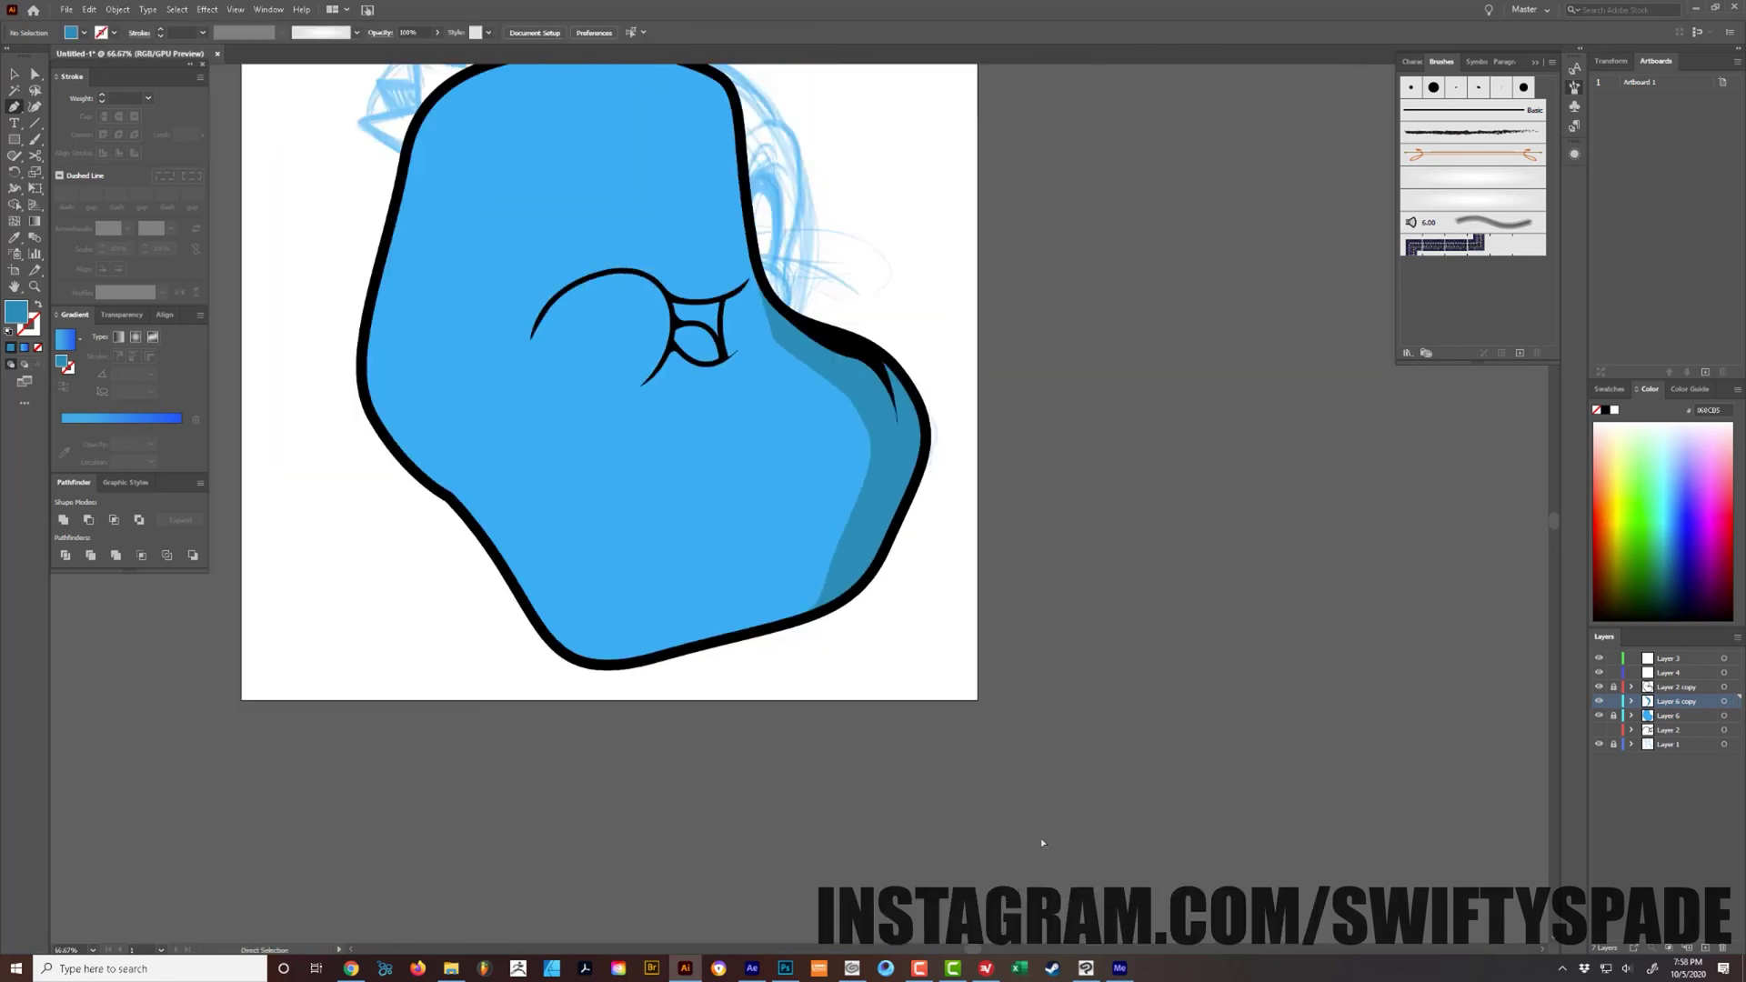
pyautogui.hotkey('ctrl', '+')
pyautogui.hotkey('ctrl', '+')
pyautogui.moveTo(776, 545); pyautogui.dragTo(969, 749)
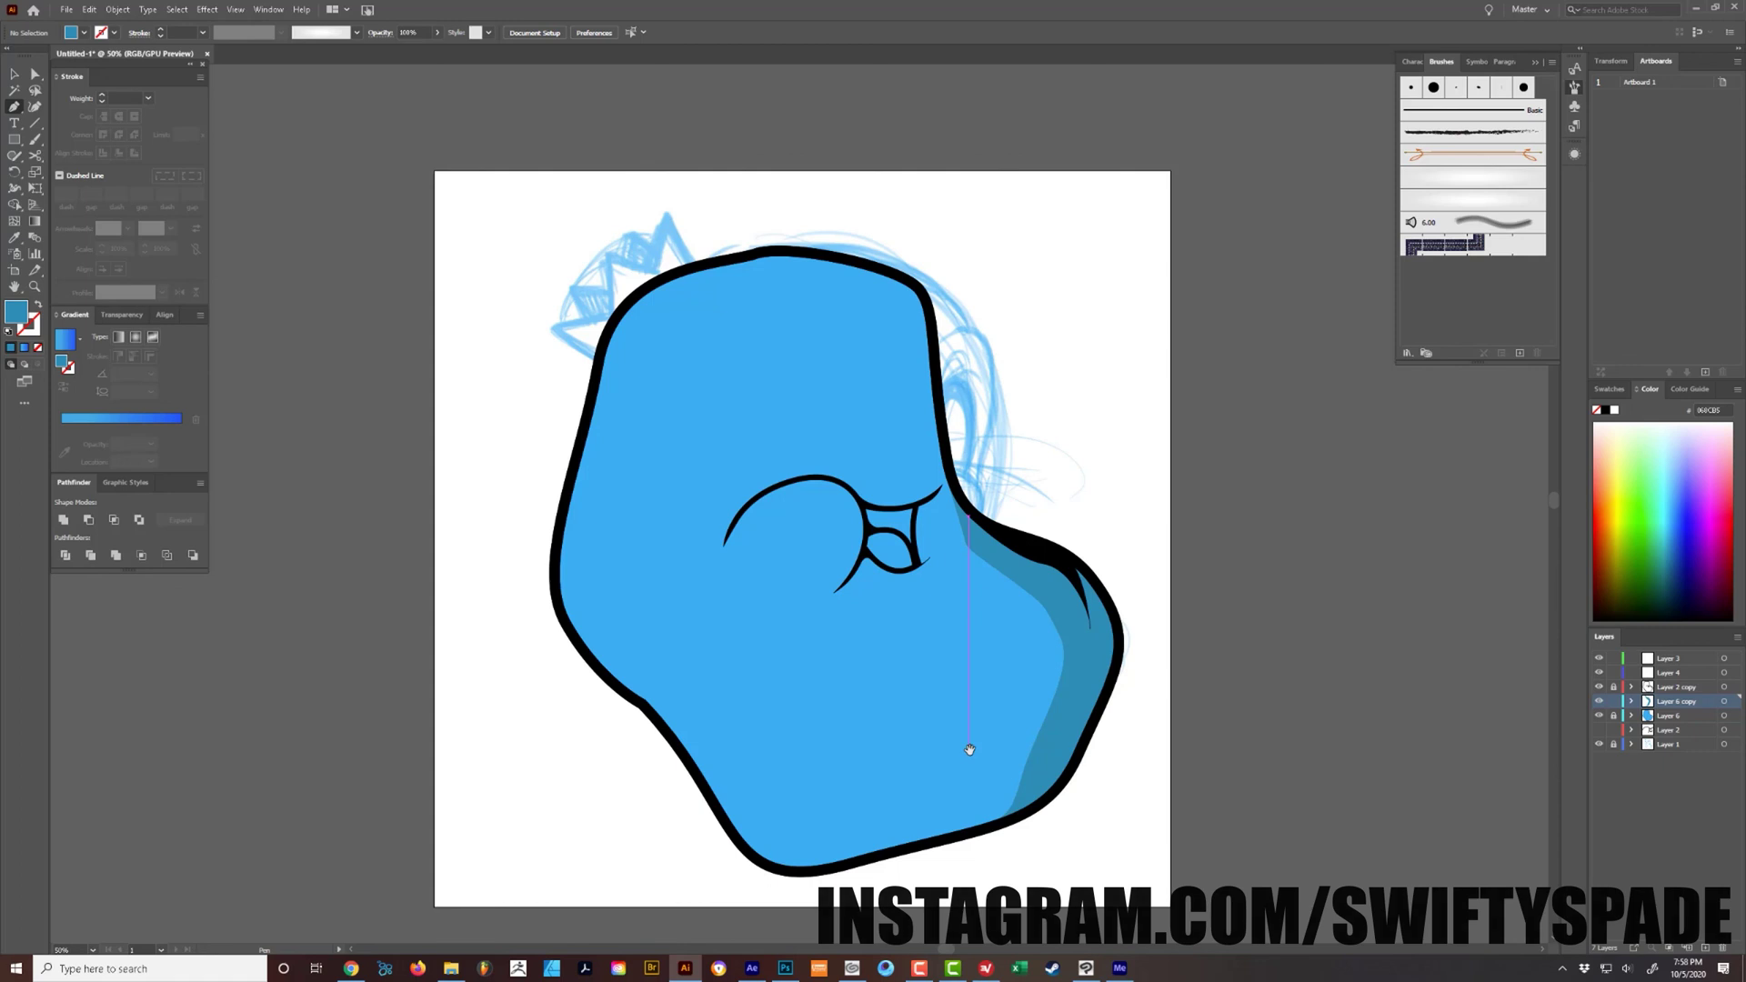
# - Hide the Layer 6 copy, Layer 6 and the Layer 2 copy, and add a new layer above the Layer 2 copy
pyautogui.click(1599, 702)
pyautogui.click(1599, 716)
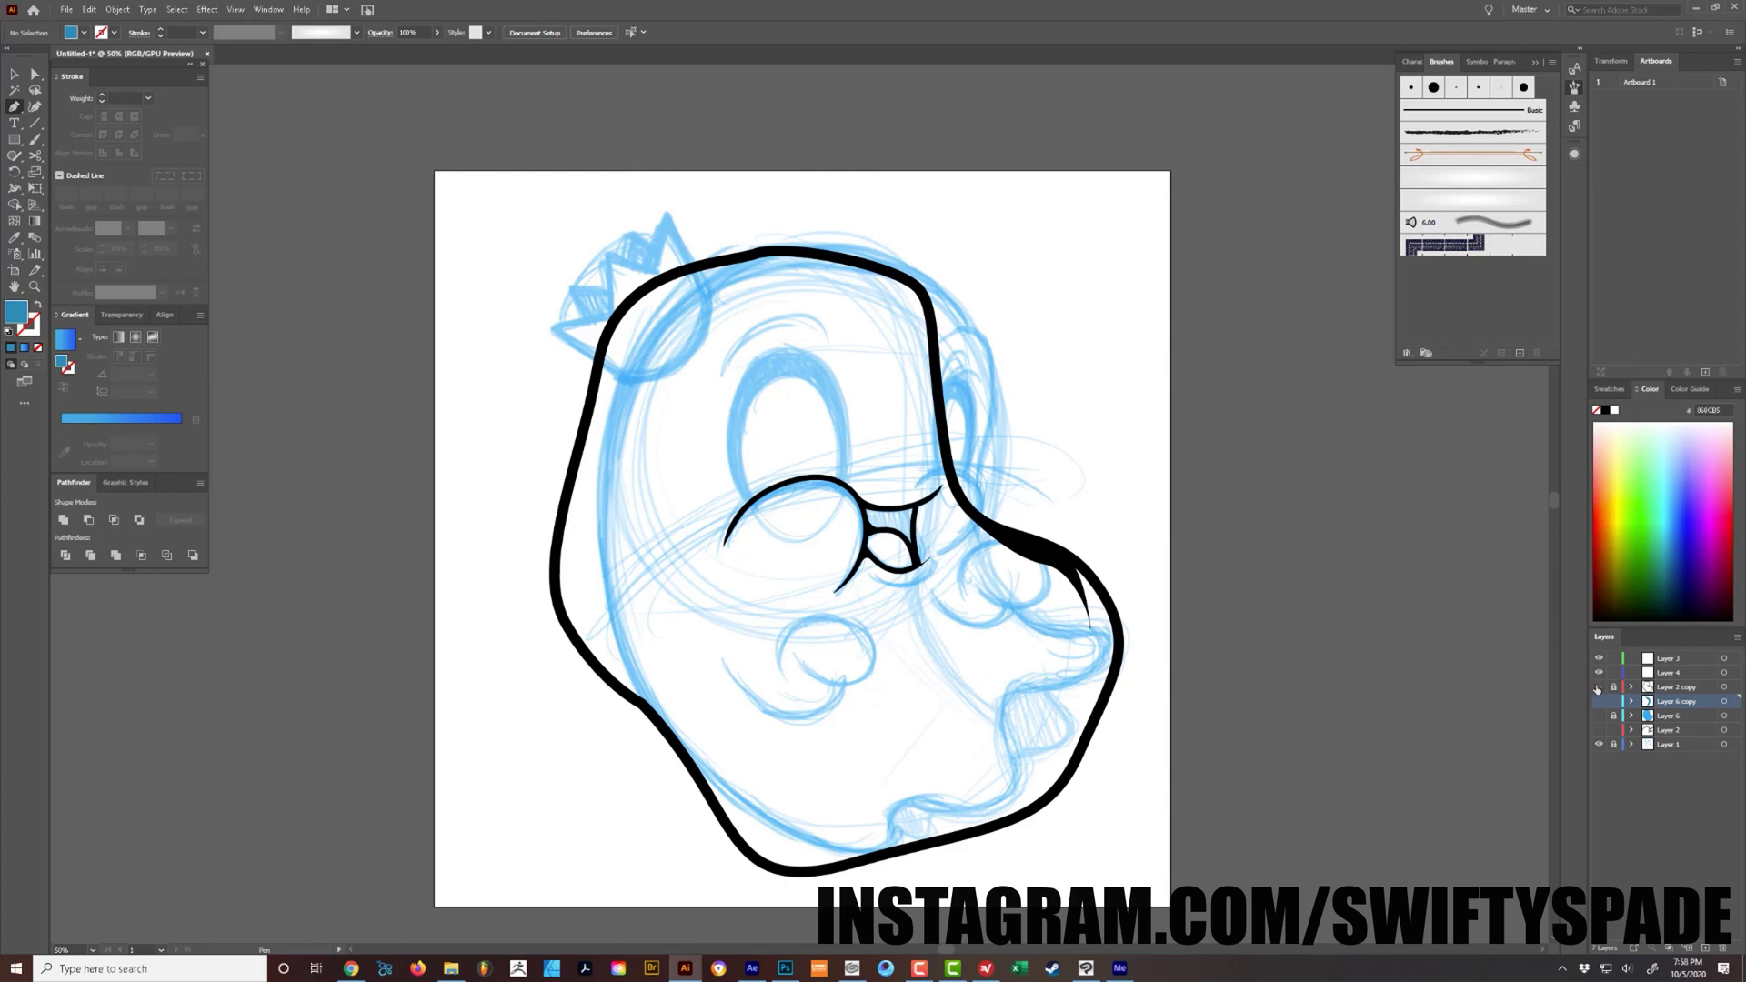
pyautogui.click(1599, 686)
pyautogui.click(1685, 687)
pyautogui.click(1704, 947)
# - Draw two overlapping blue circles with the Ellipse tool, unite them into one shape with Pathfinder, and deselect
pyautogui.press('l')
pyautogui.moveTo(899, 480)
pyautogui.mouseDown()
pyautogui.moveTo(1055, 649)
pyautogui.moveTo(977, 584)
pyautogui.mouseUp()
pyautogui.press('v')
pyautogui.hotkey('ctrl', 'a')
pyautogui.click(63, 520)
pyautogui.press('a')
pyautogui.click(563, 566)
pyautogui.press('v')
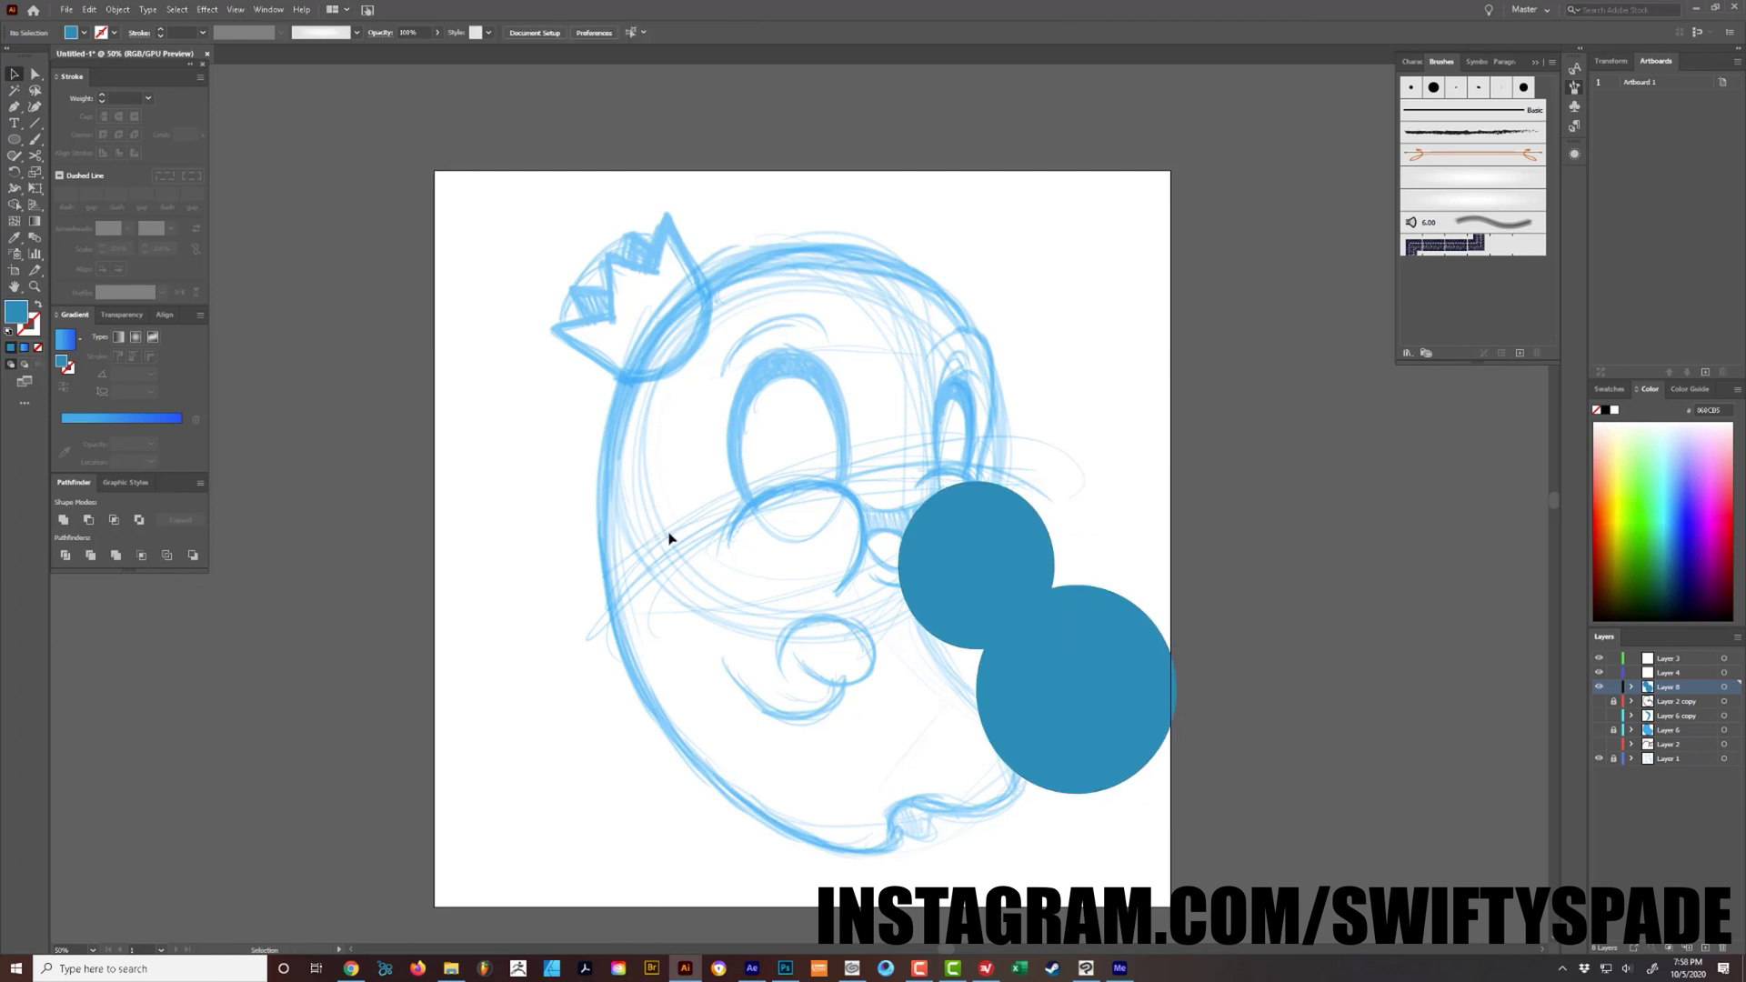
# - Hide Layer 8 with the united circles and show the Layer 2 copy, Layer 6 copy and Layer 6 again
pyautogui.click(1600, 687)
pyautogui.click(1600, 703)
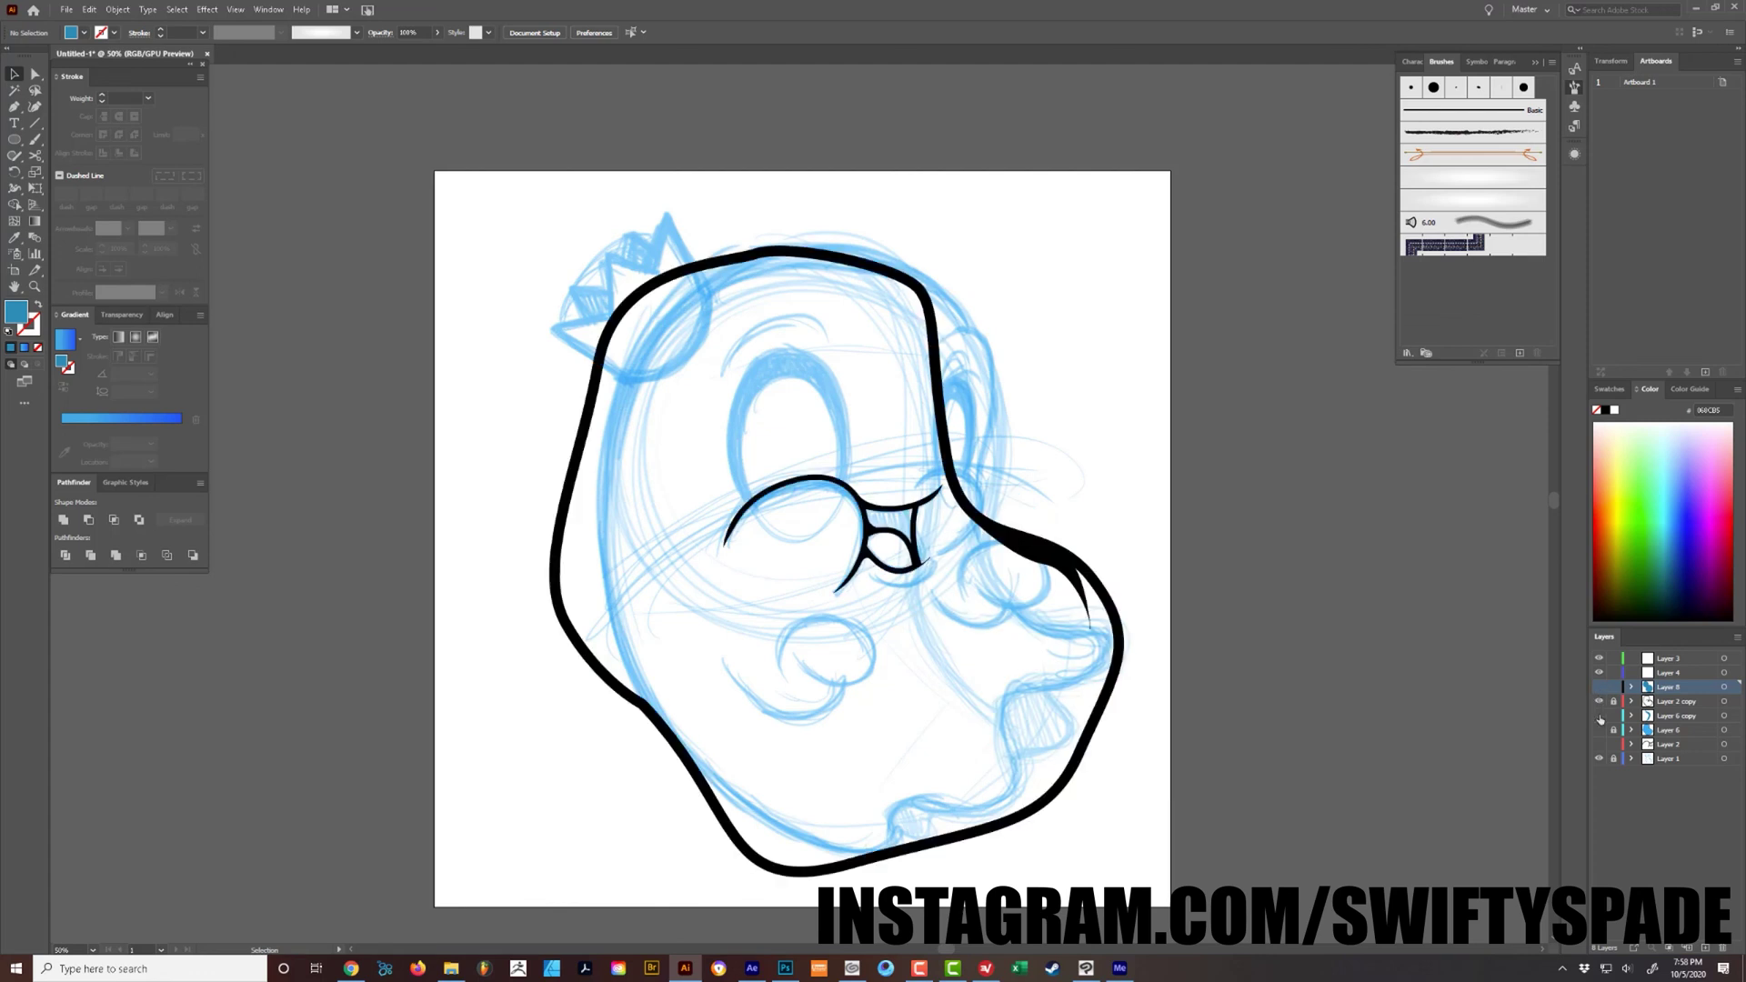
pyautogui.click(1600, 716)
pyautogui.click(1599, 730)
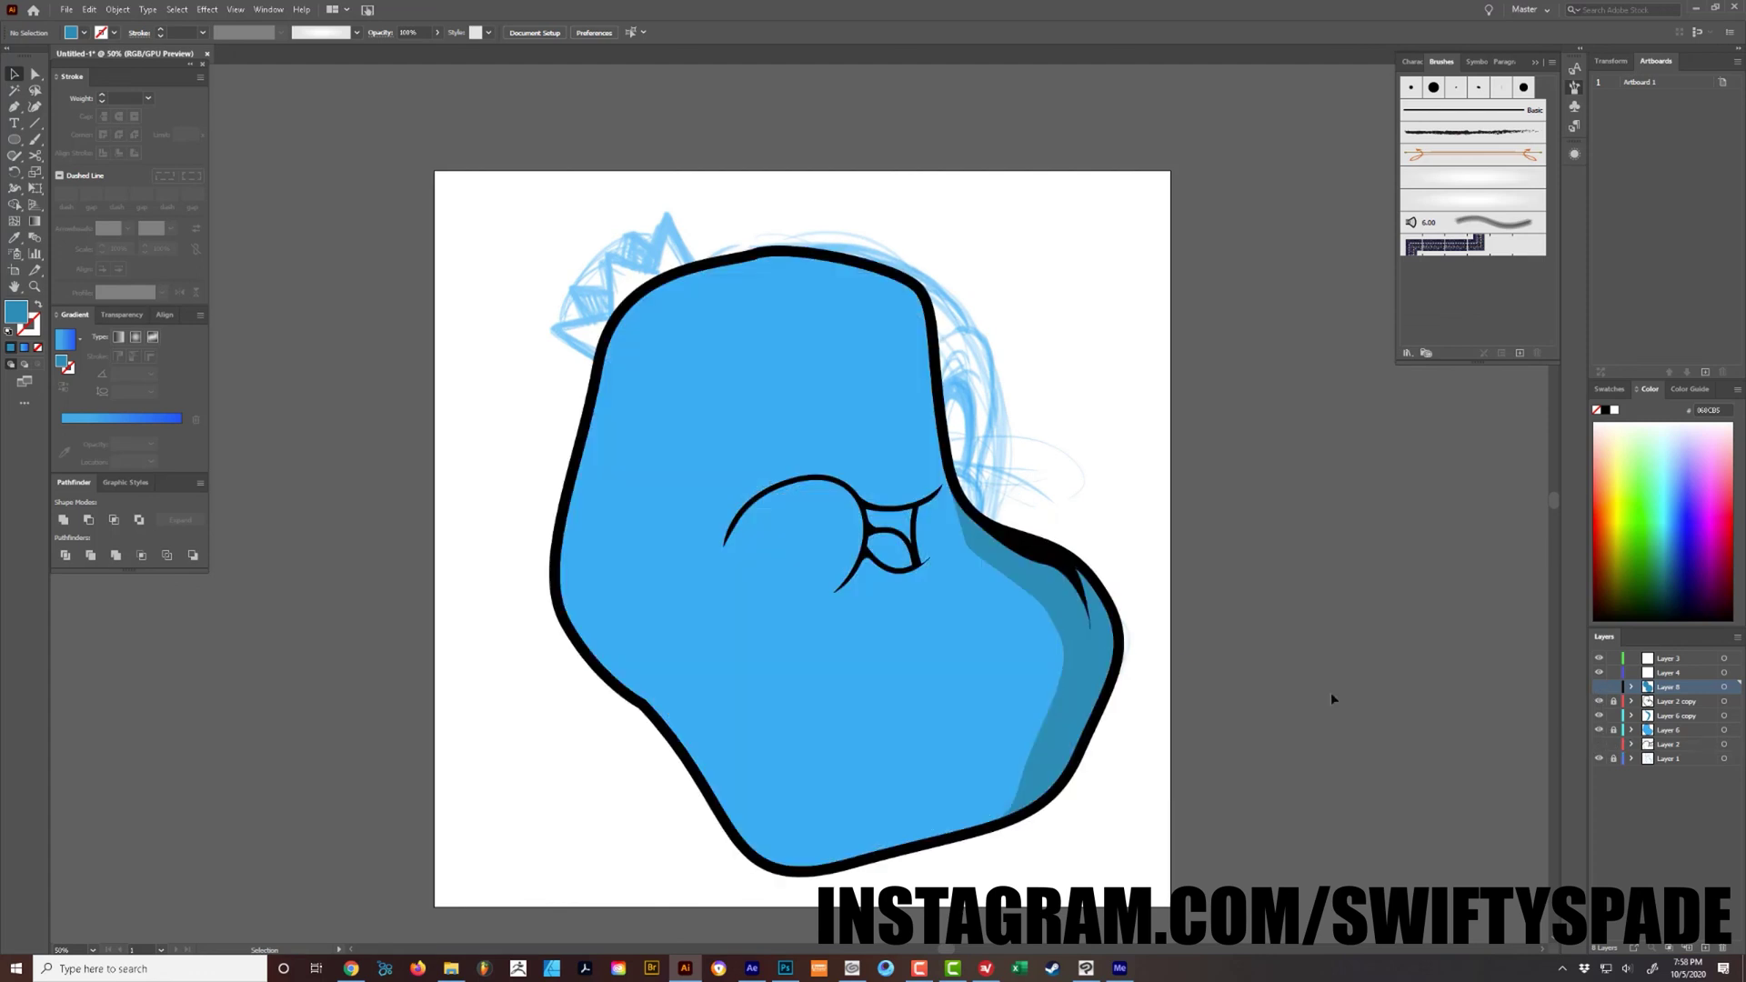